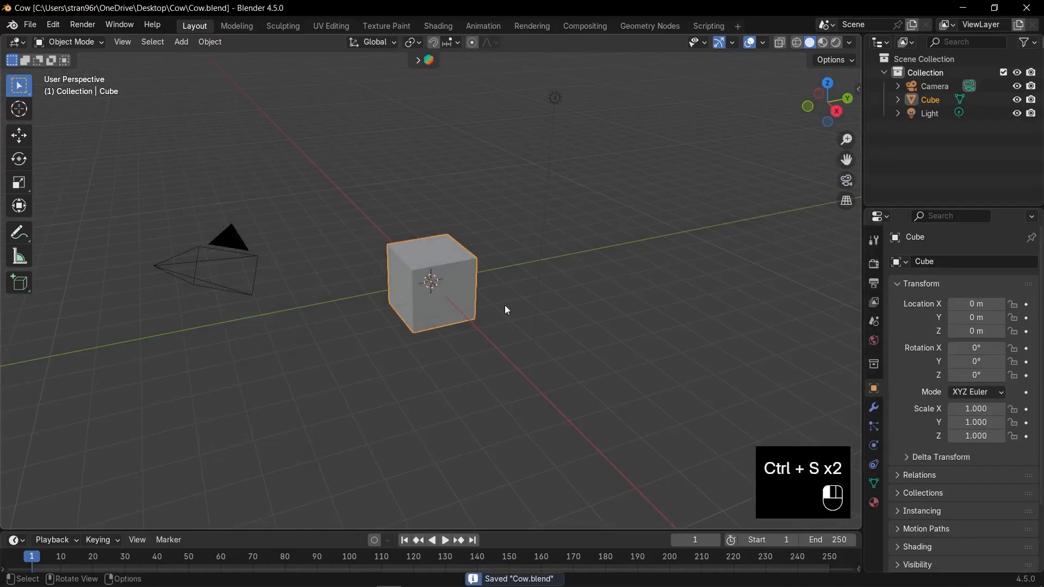
Step: Delete the camera and the light from the scene, keeping only the default cube
click(504, 305)
key(a)
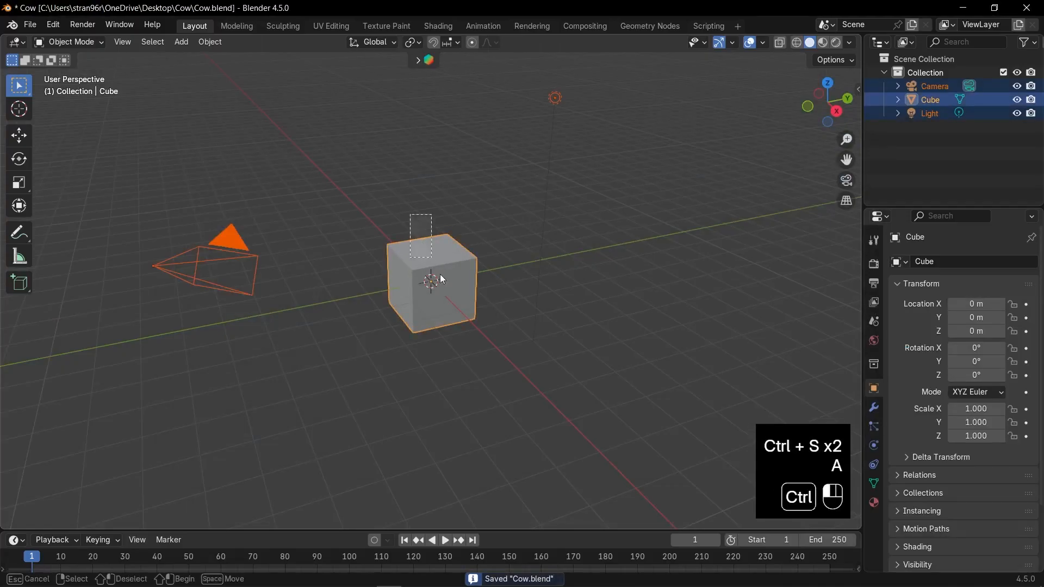
ctrl+click(441, 276)
key(Delete)
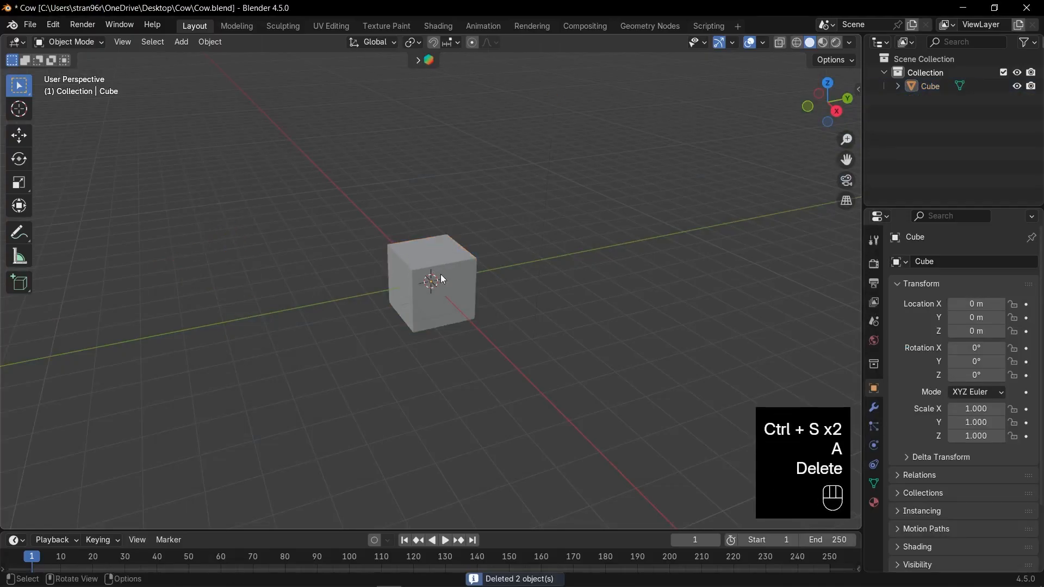
Step: Add a Subdivision Surface modifier to the cube
click(443, 279)
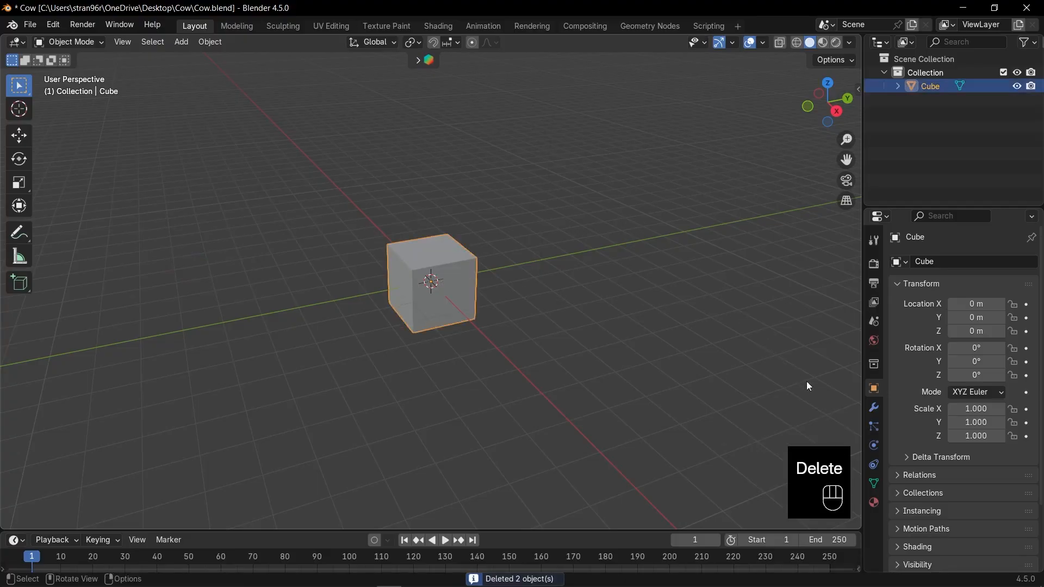
click(875, 409)
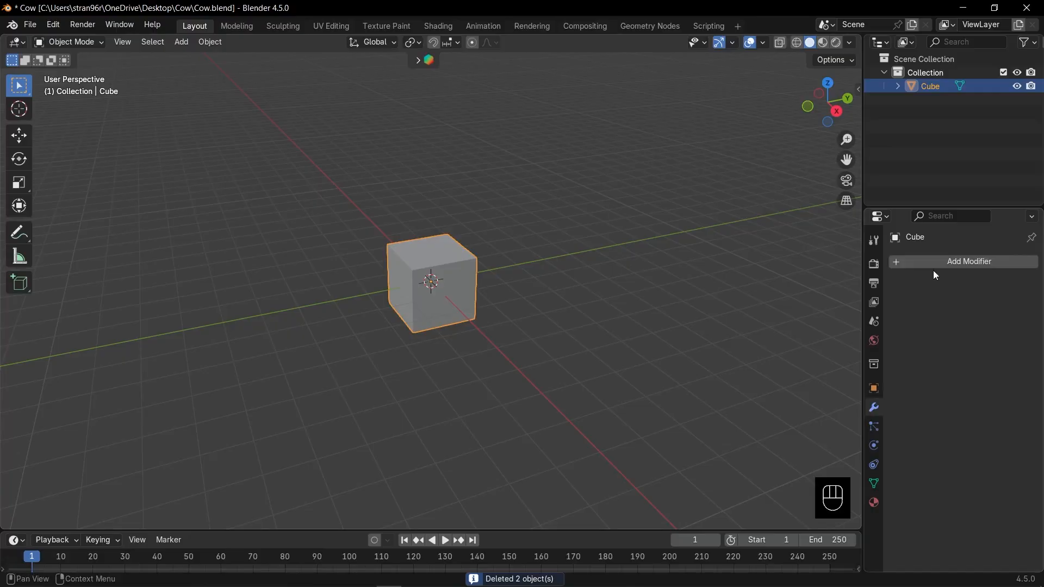
click(934, 260)
text(sub)
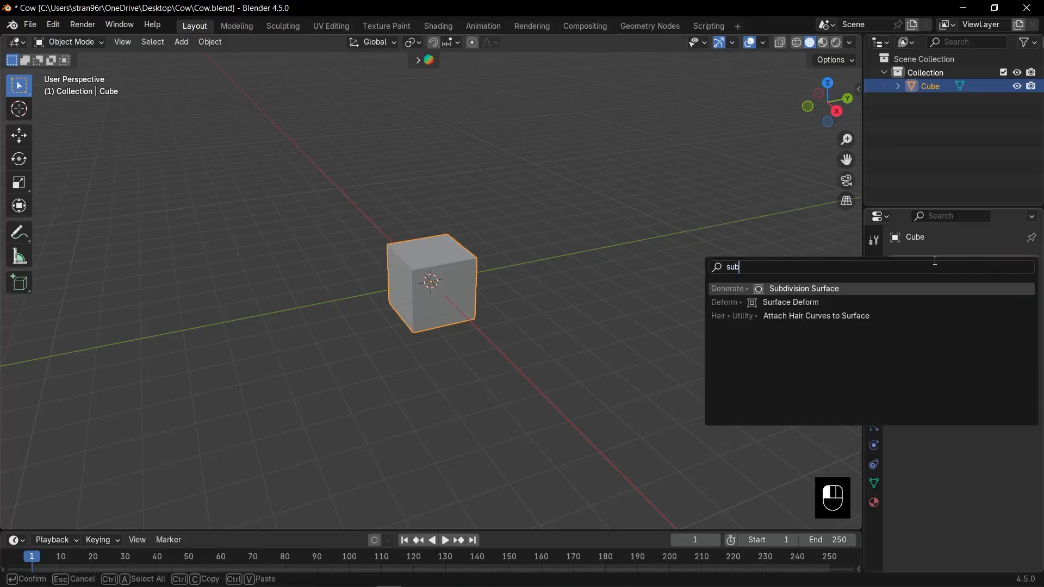
key(Return)
Step: In front view, add two evenly spaced horizontal loop cuts around the cube's mesh
key(KP_Decimal)
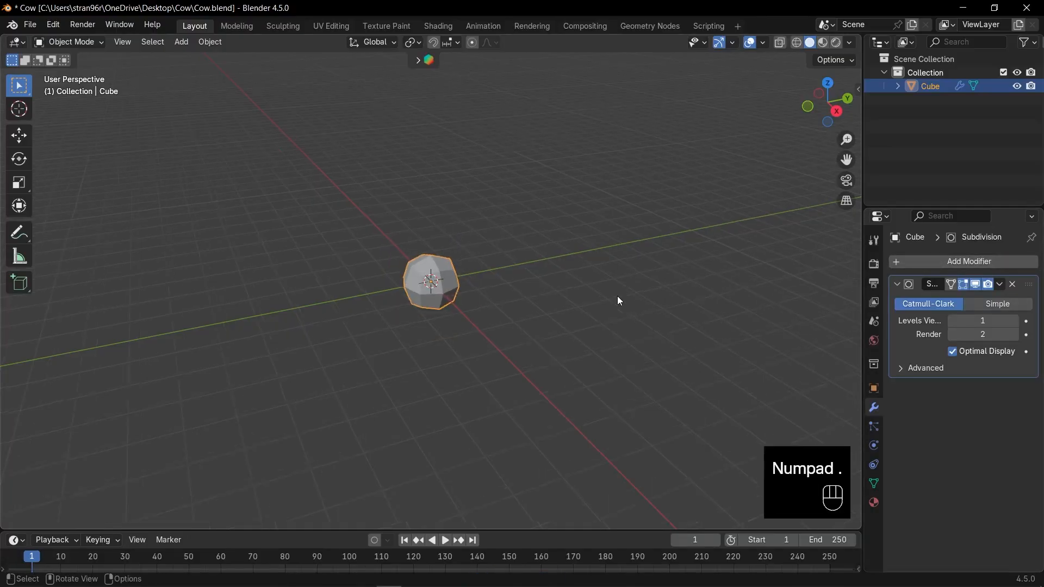
key(KP_1)
scroll(617, 296, down, 5)
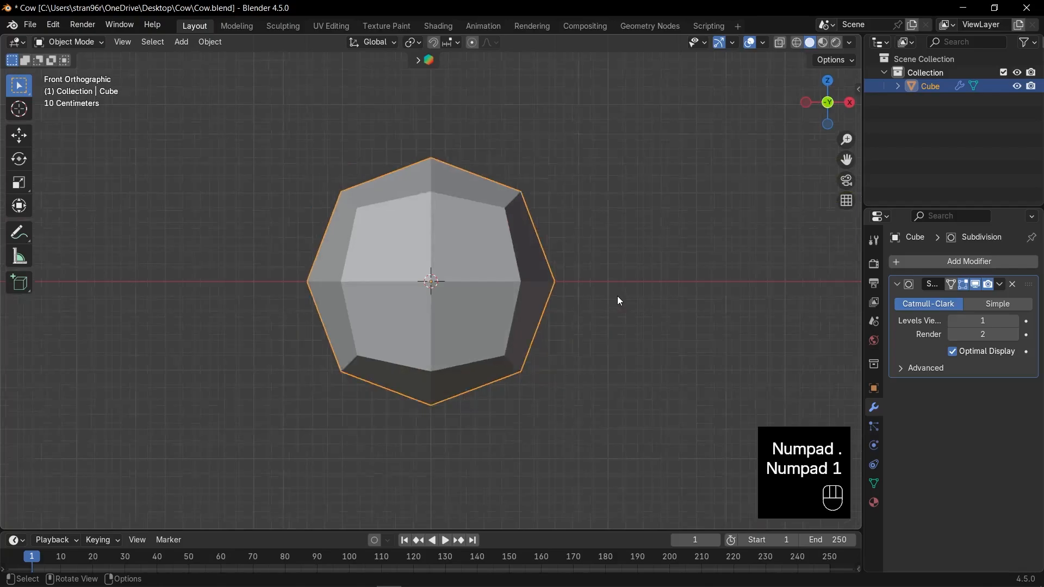
key(Tab)
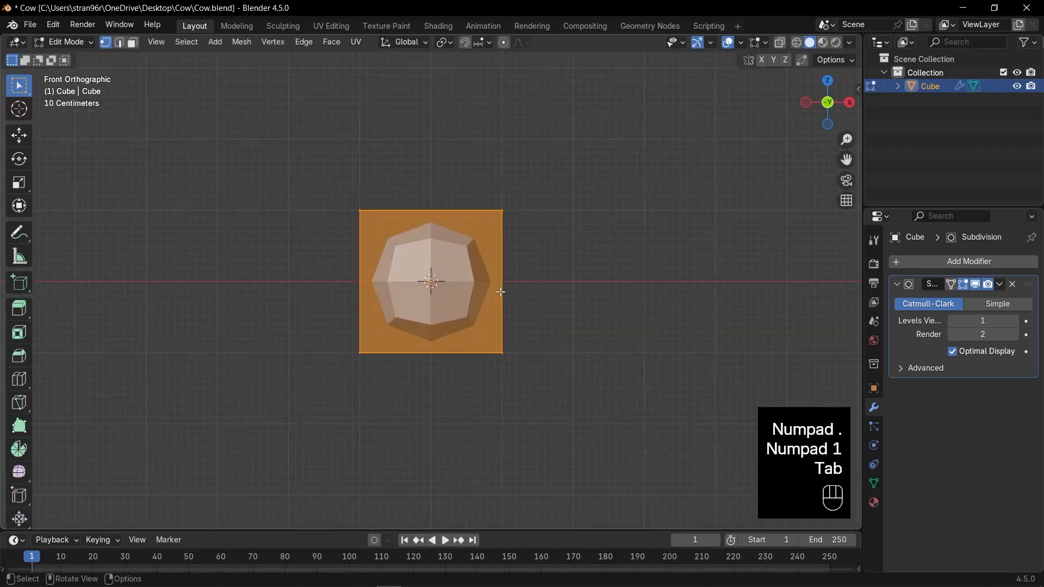
key(ctrl+r)
scroll(500, 292, up, 1)
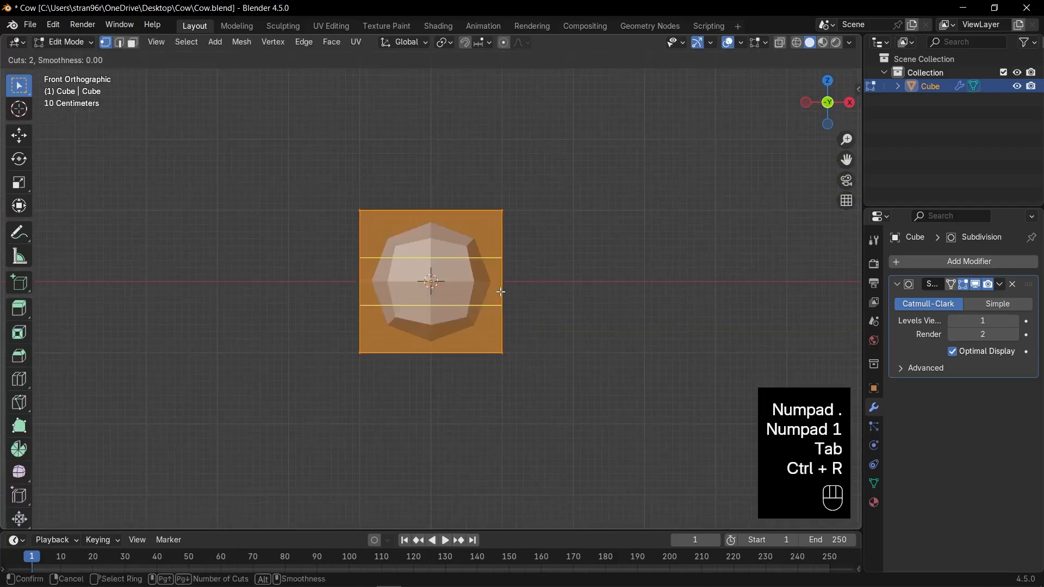
click(501, 292)
click(501, 292)
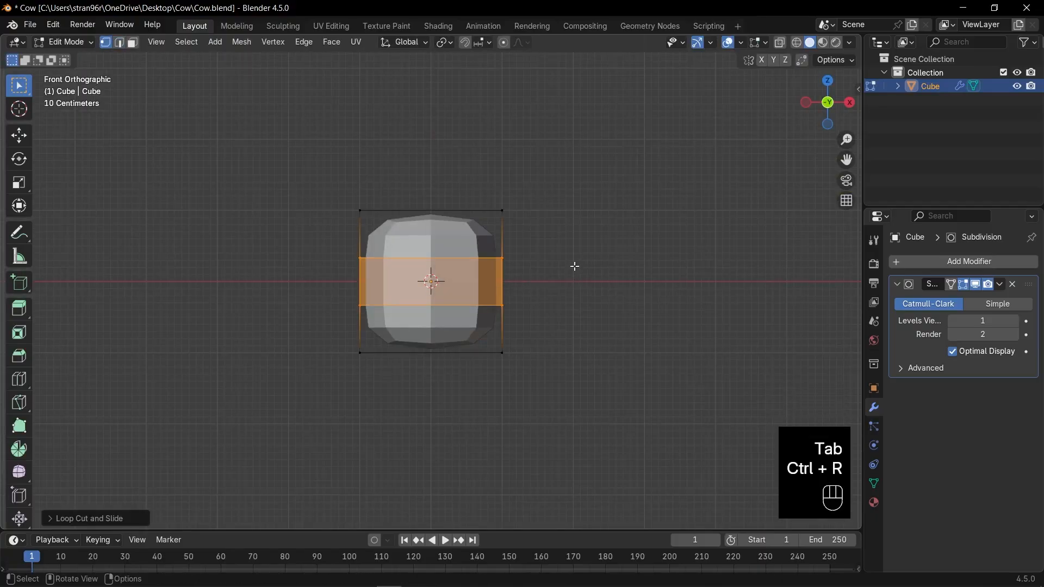
Step: Stretch the whole mesh along the Z axis into a tall block
key(a)
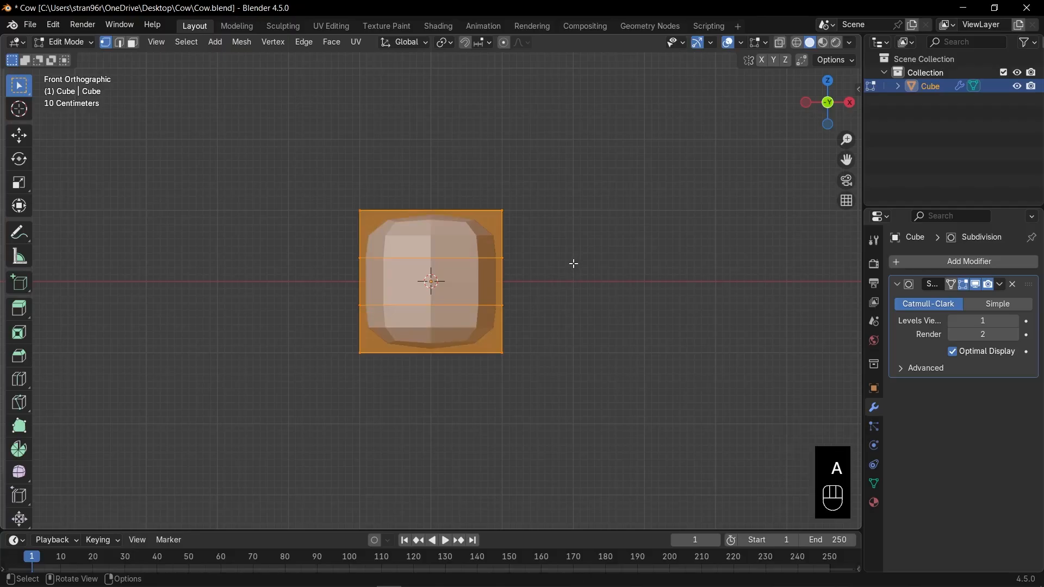
key(s)
key(z)
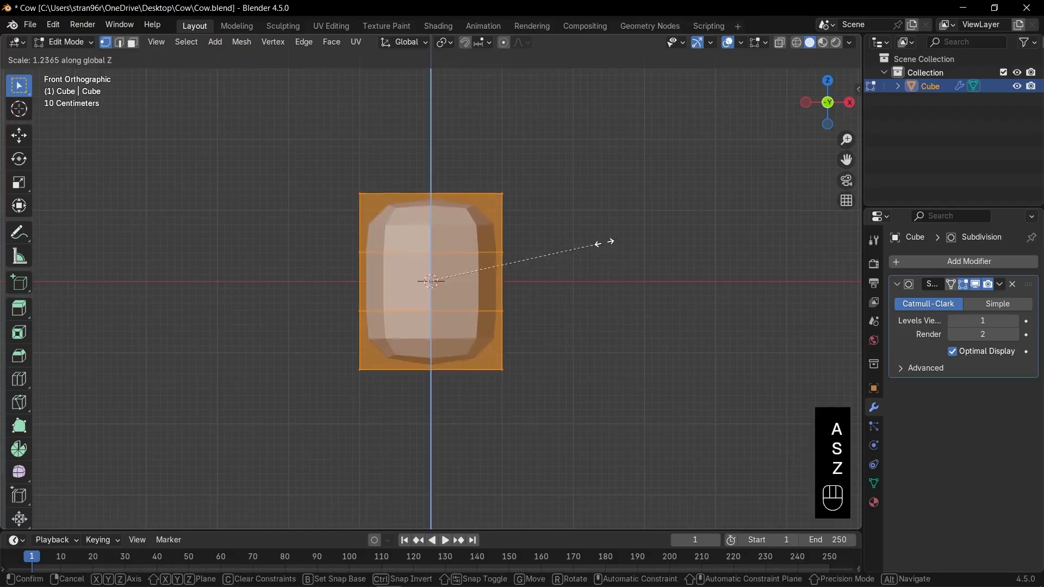
click(643, 208)
Step: Select the mesh's top vertices through the surface and scale them inward to narrow the upper end
key(1)
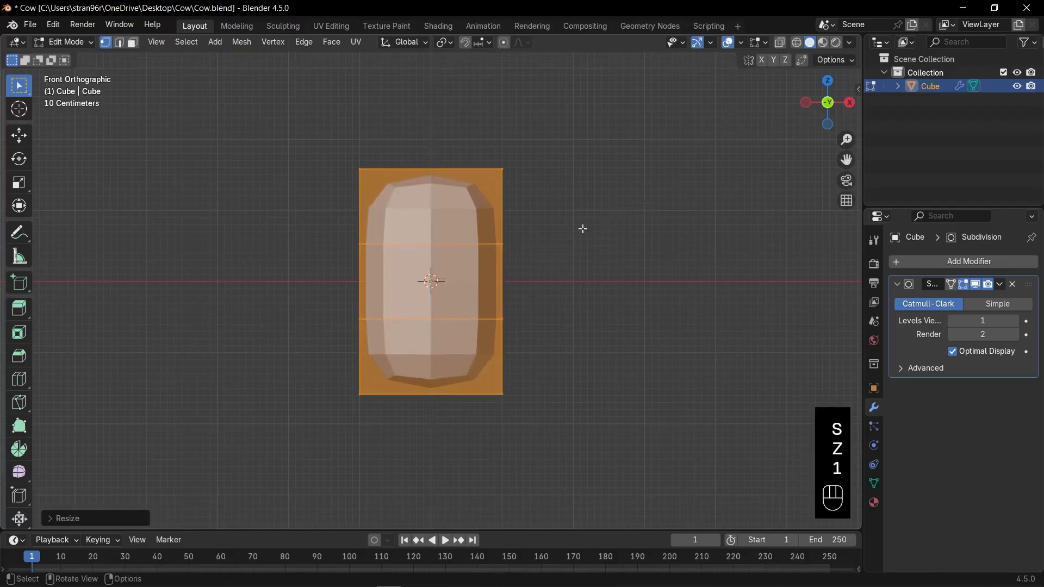
key(alt+z)
drag(318, 133, 514, 183)
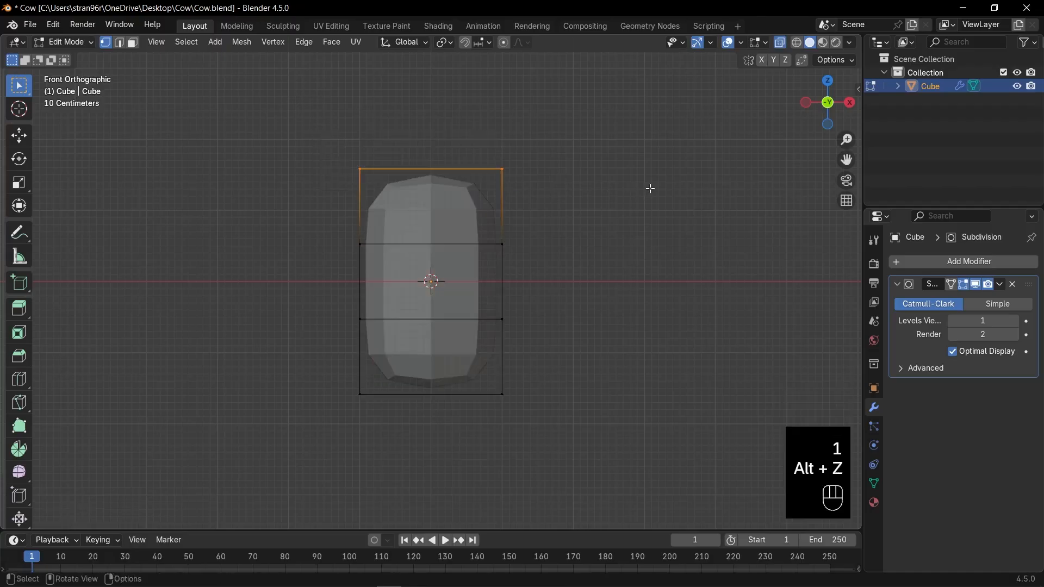
key(s)
right_click(646, 188)
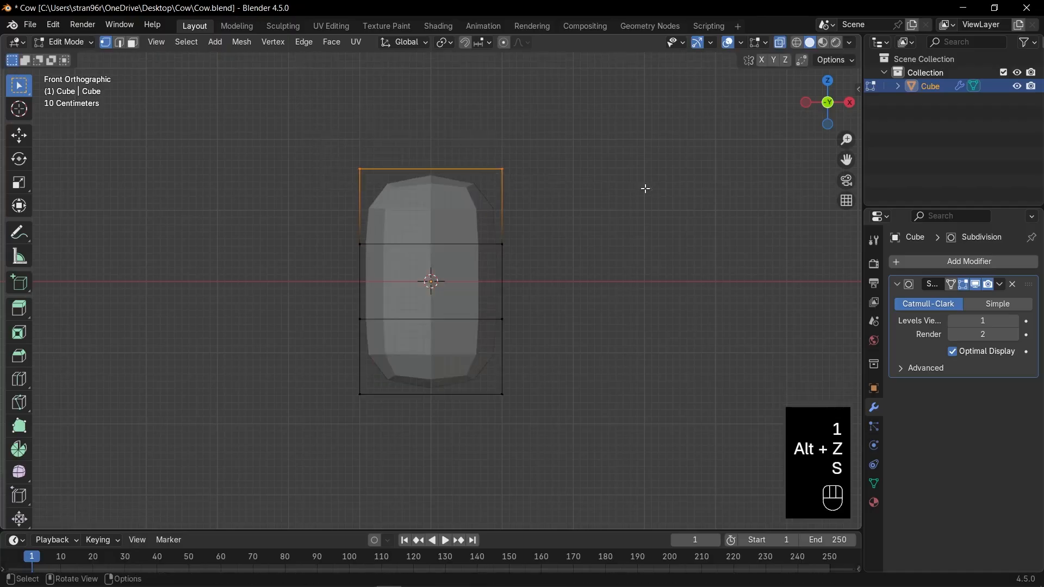
drag(319, 130, 594, 209)
key(s)
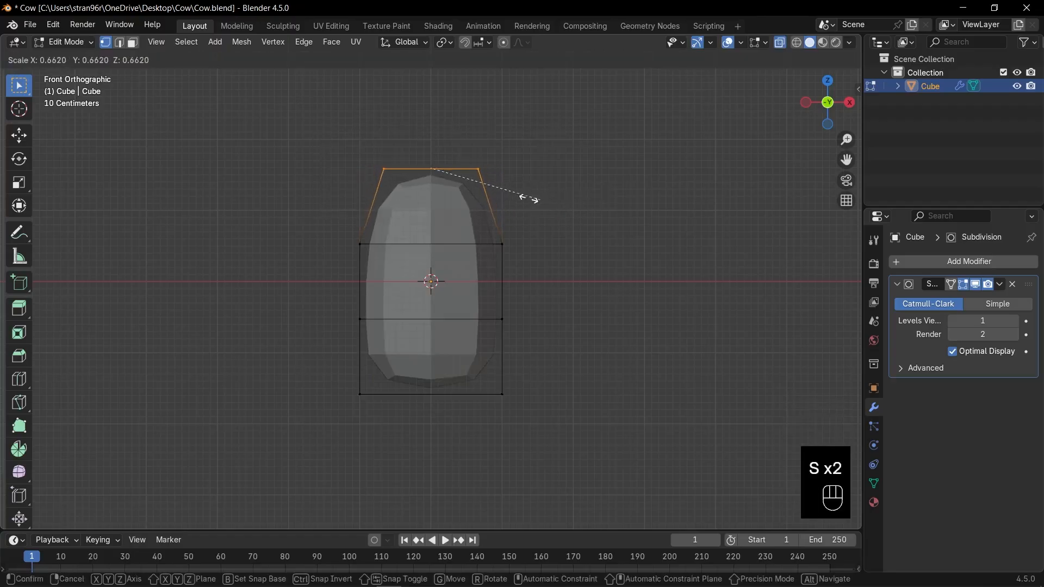
click(524, 198)
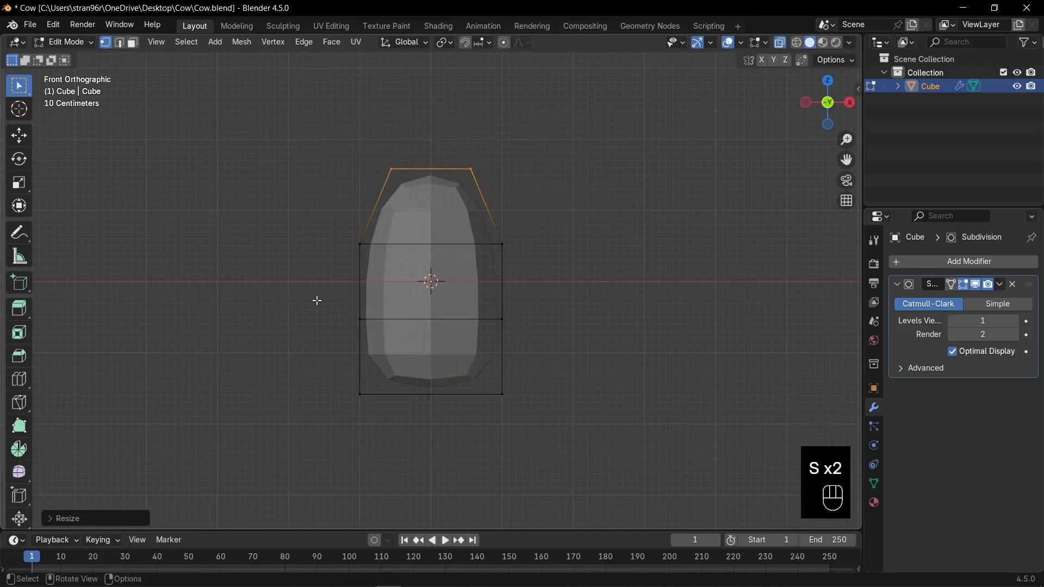
Step: Scale the lower horizontal loop outward and move it down about 0.24 m along Z
drag(302, 299, 589, 347)
key(s)
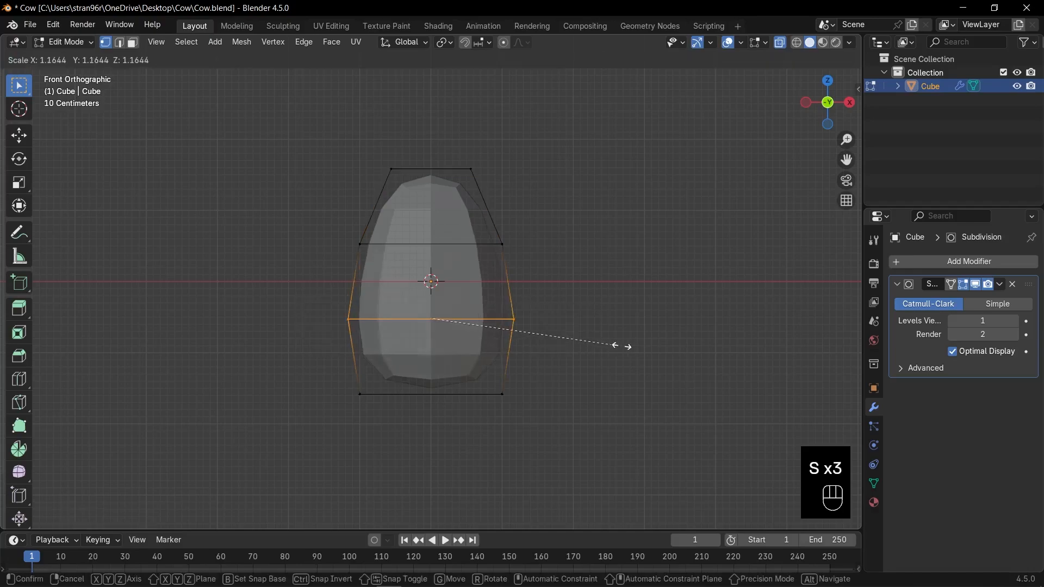
click(687, 348)
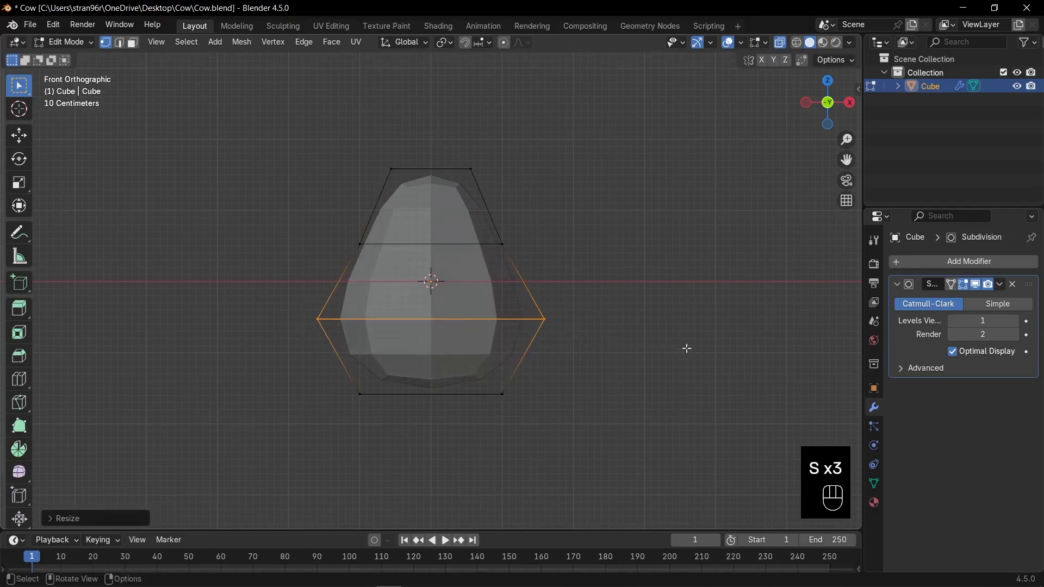
key(g)
key(z)
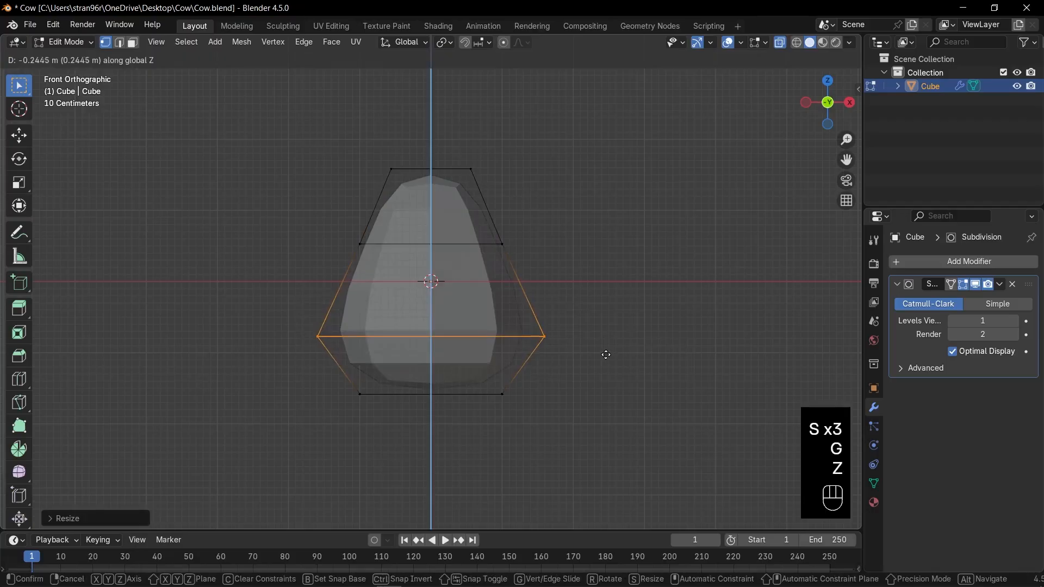
click(606, 355)
Step: Scale the upper horizontal loop outward to nearly the width of the lower loop
drag(308, 224, 555, 279)
key(s)
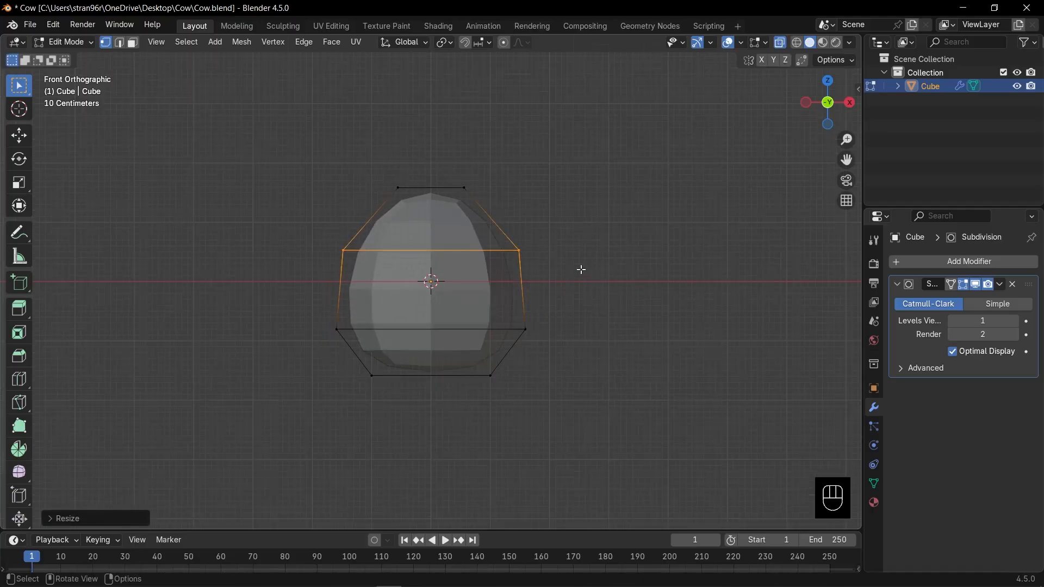
key(s)
key(z)
key(Escape)
Step: Stretch the entire egg-shaped mesh further along the Z axis
key(a)
key(s)
key(z)
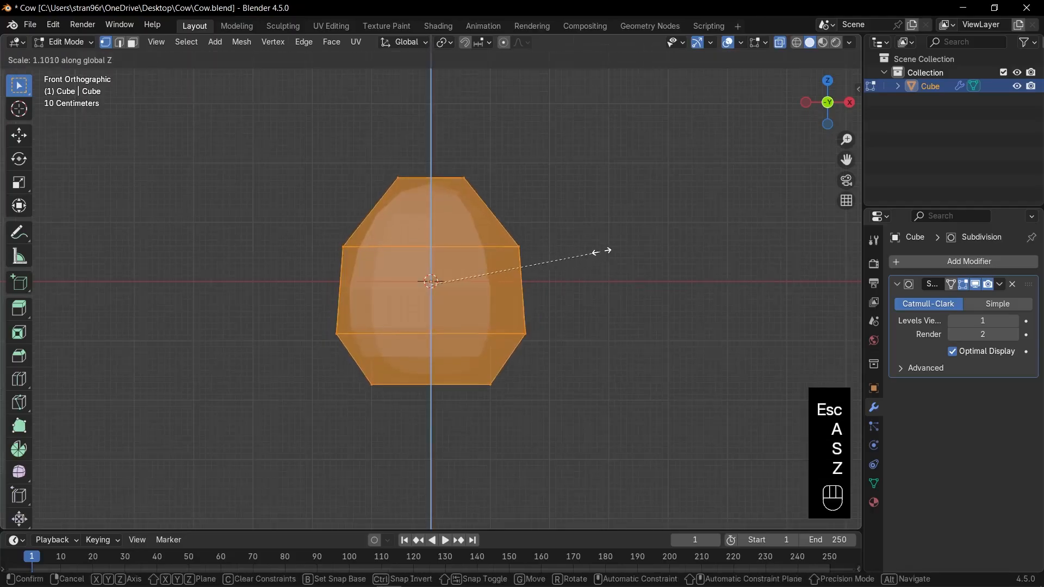
click(622, 233)
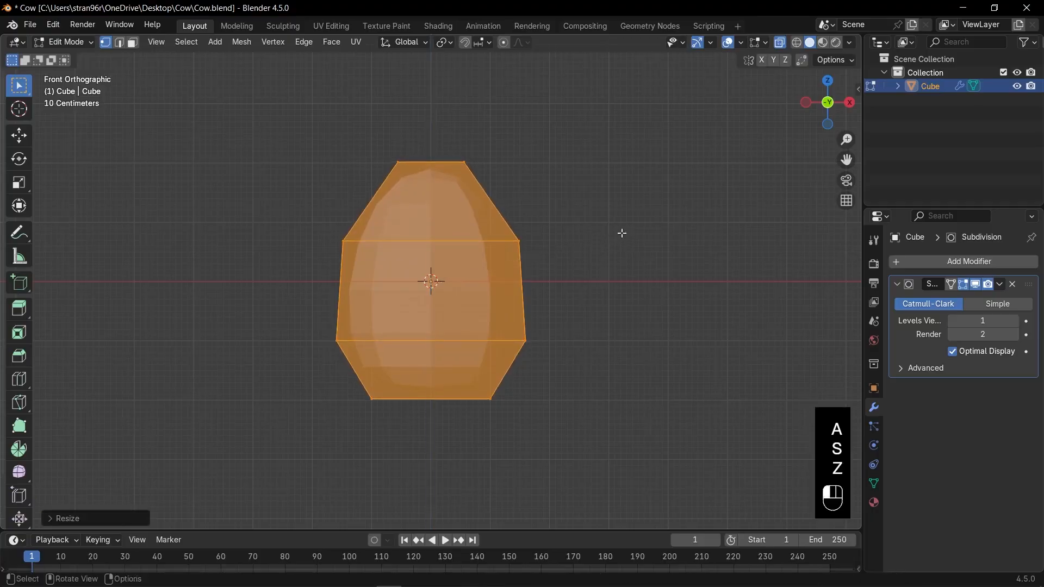
Step: Scale the top vertices outward to round off the upper end and return to Object Mode
drag(319, 121, 529, 191)
drag(529, 191, 531, 191)
key(s)
key(alt+z)
drag(309, 120, 506, 195)
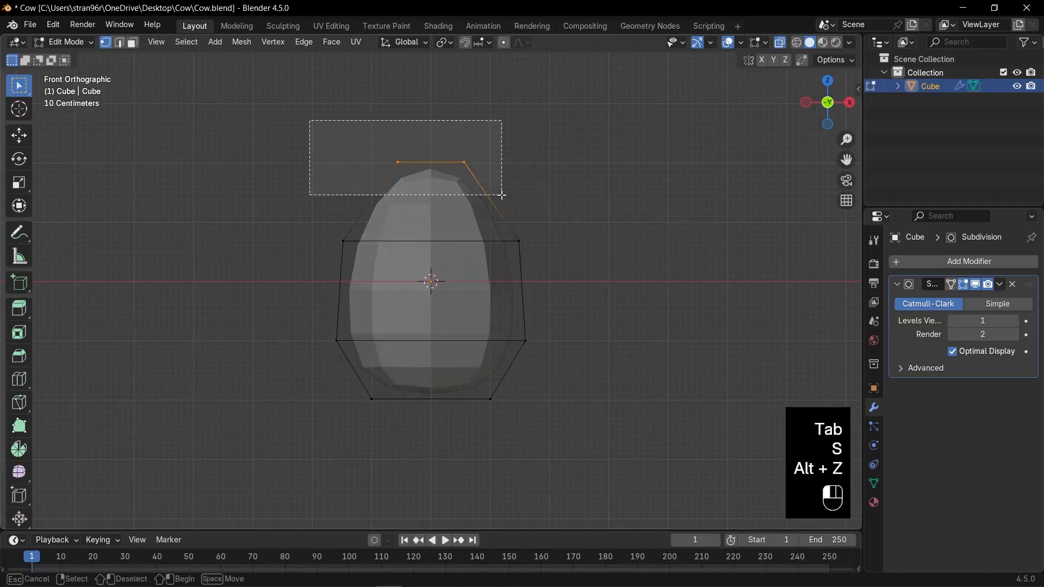
key(s)
click(555, 192)
key(alt+z)
key(Tab)
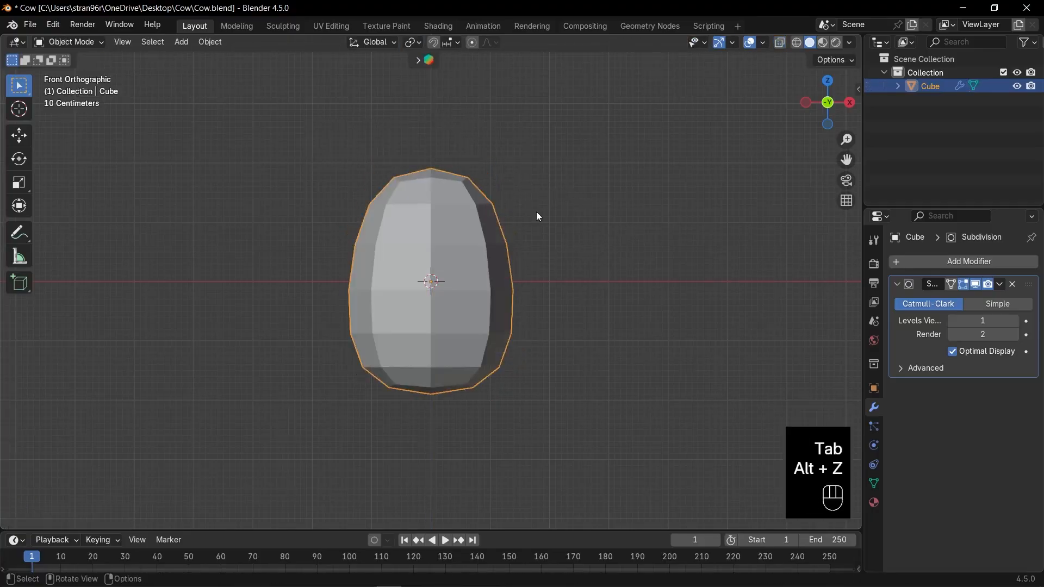
Step: Apply the object's transform and set the Subdivision modifier's viewport level to 2
key(ctrl+a)
click(536, 212)
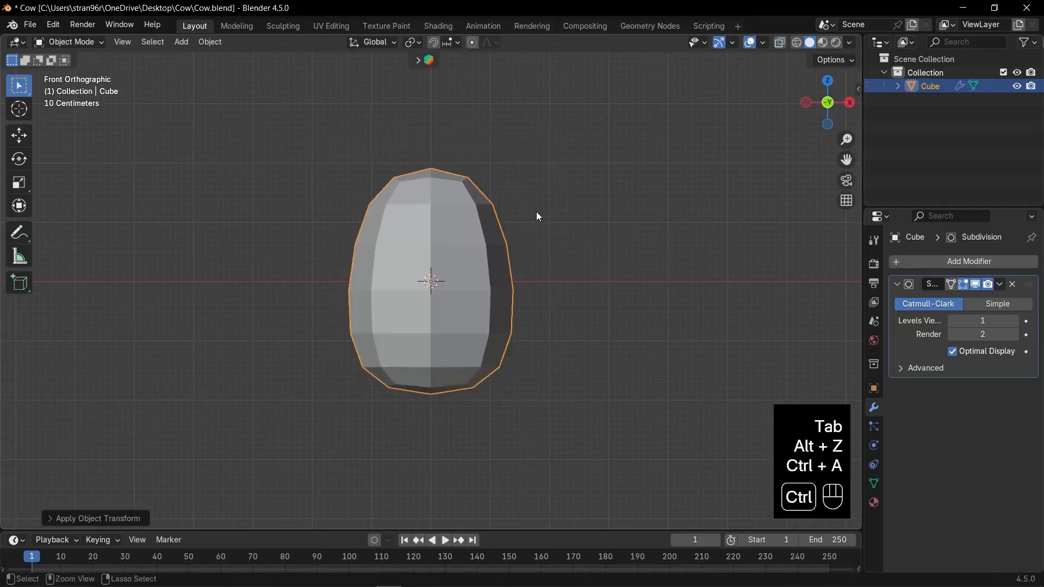
key(KP_1)
drag(982, 320, 1000, 321)
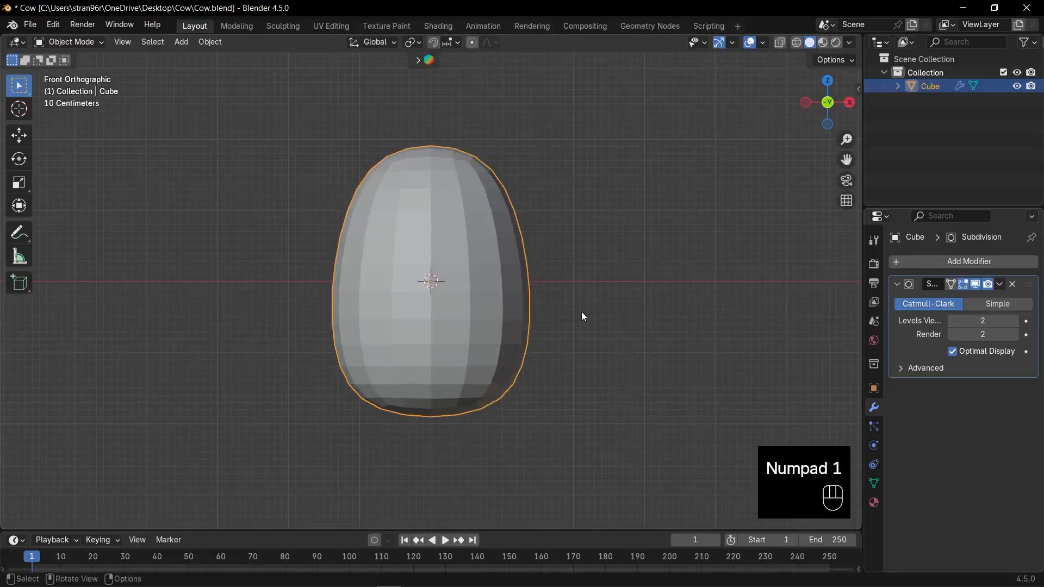
click(897, 284)
Step: Apply the Subdivision modifier to the egg-shaped body
key(KP_Decimal)
key(Tab)
key(Tab)
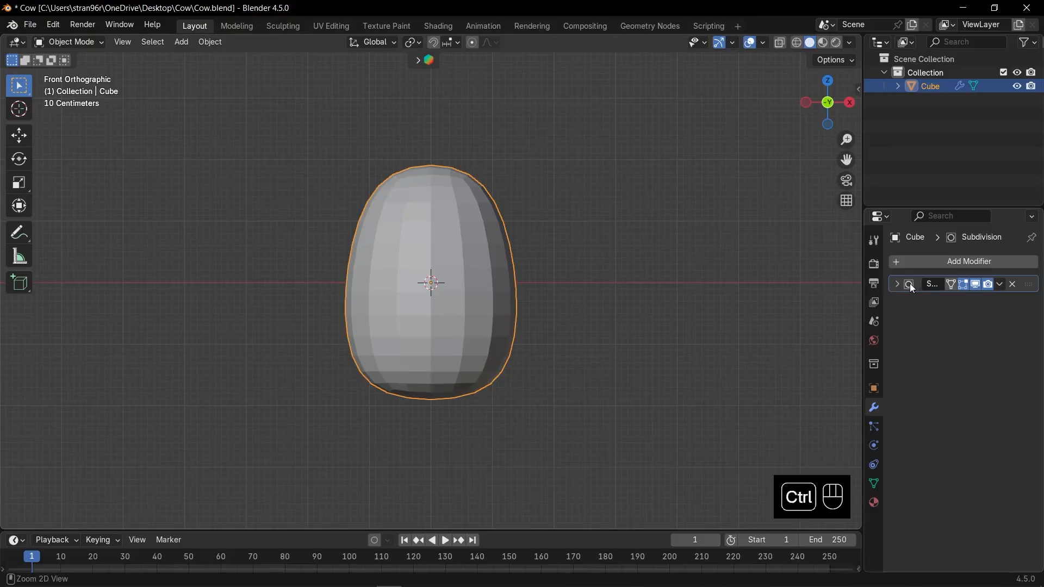
key(ctrl+a)
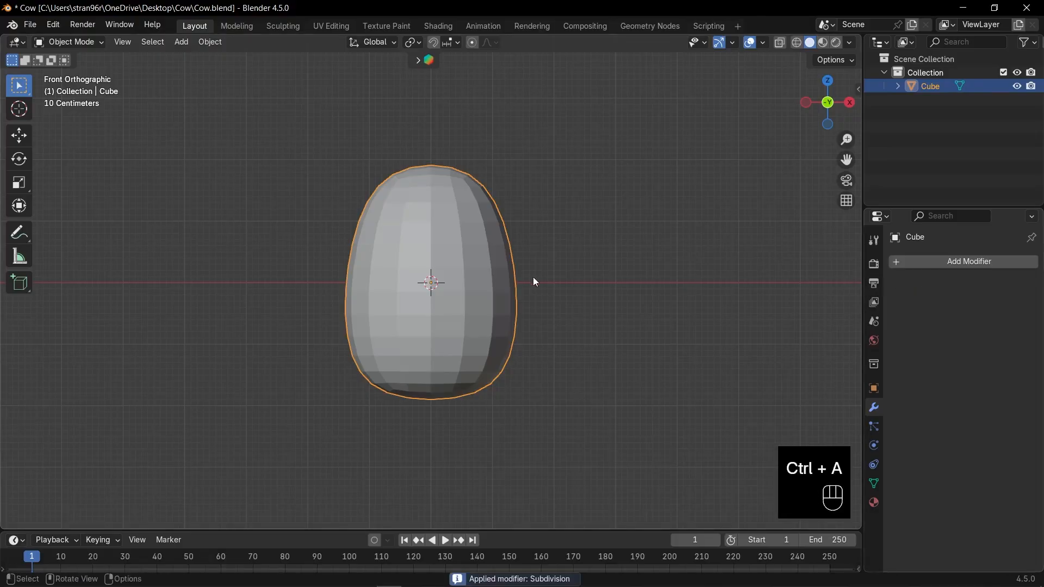
Step: Select all faces on the body's negative X half through the mesh and delete them
click(471, 268)
key(Tab)
key(3)
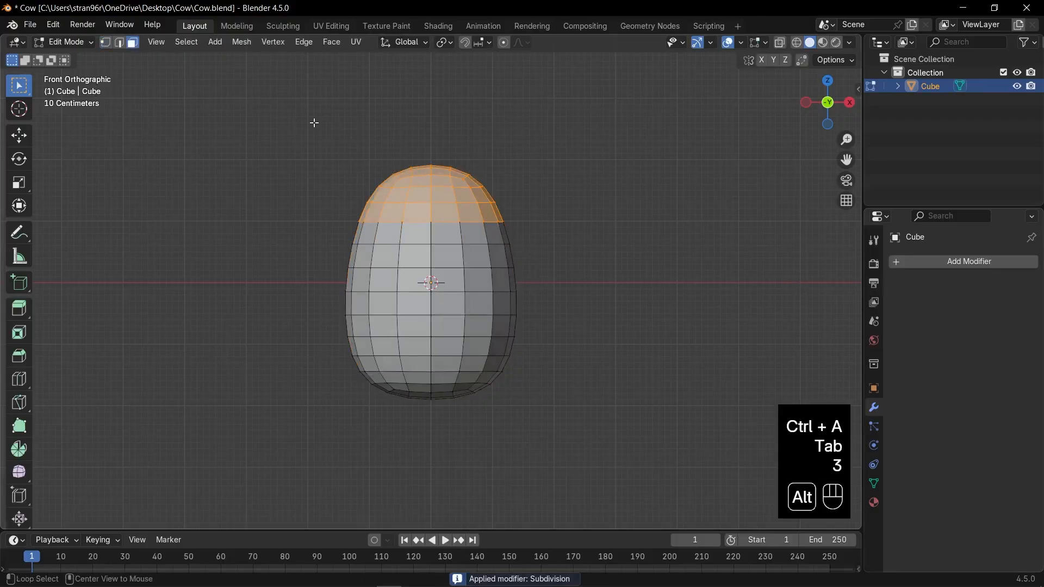
key(alt+z)
drag(272, 85, 428, 416)
key(x)
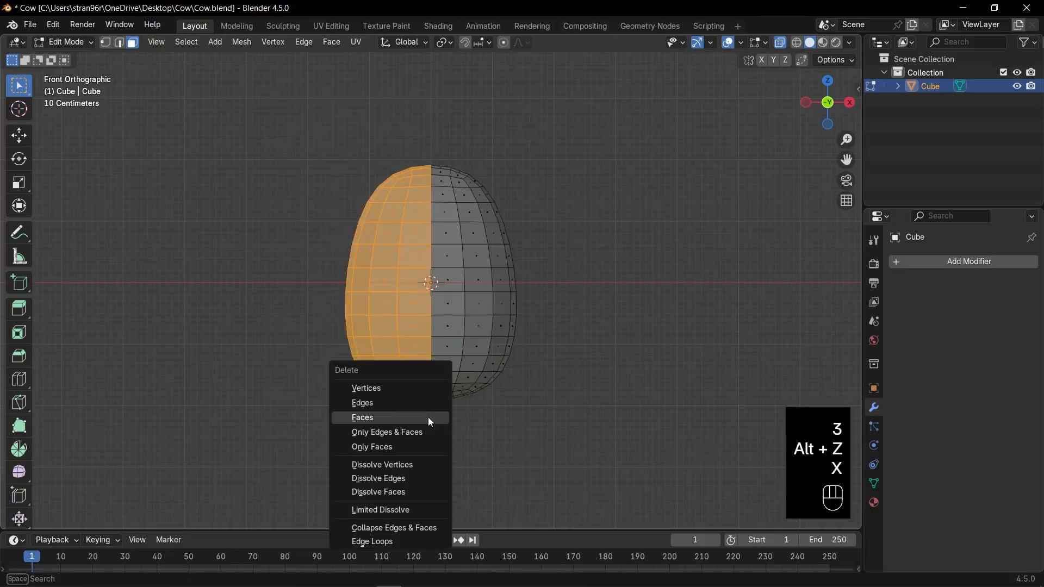
click(431, 419)
key(Tab)
key(alt+z)
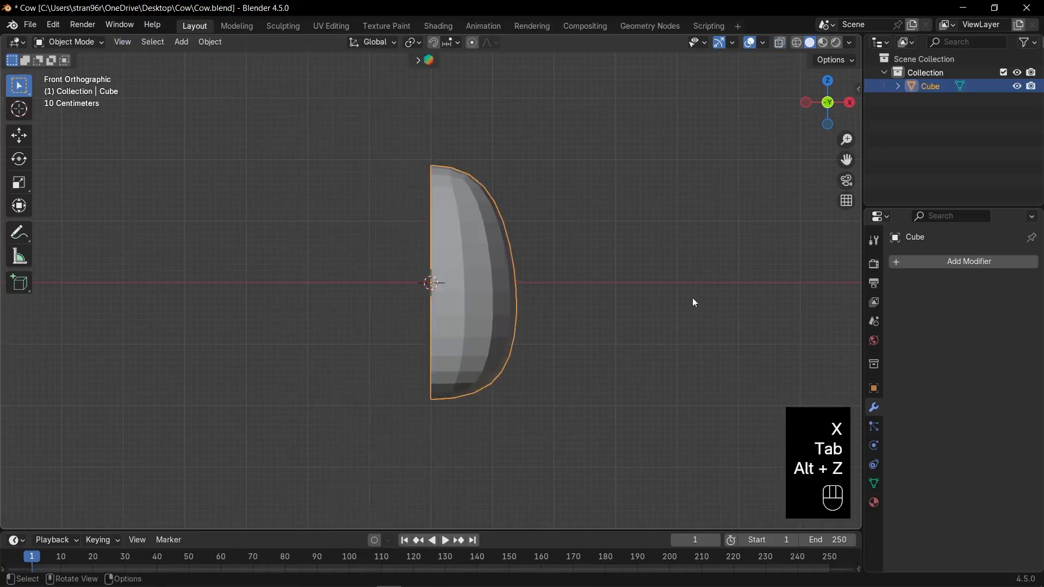
Step: Add a Mirror modifier on the X axis with clipping enabled and reopen the half mesh for editing
click(904, 259)
text(m)
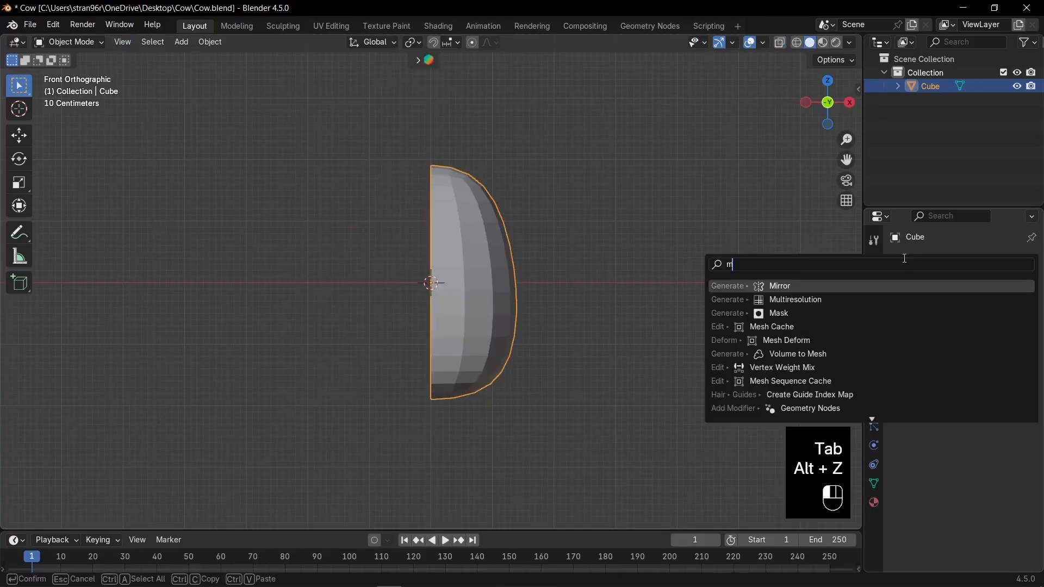
text(i)
key(Return)
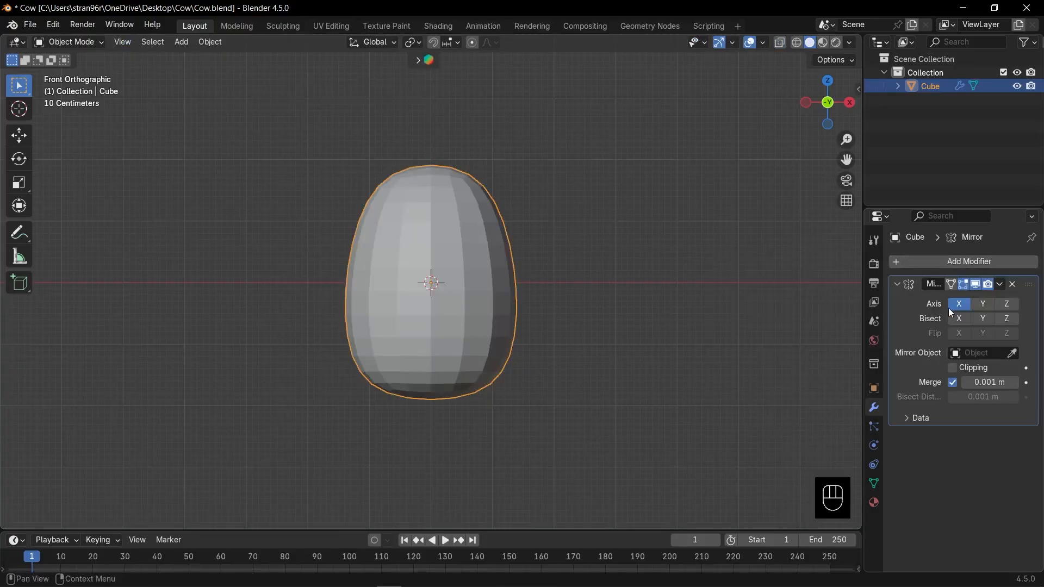
click(954, 367)
click(904, 287)
scroll(489, 269, up, 2)
key(Tab)
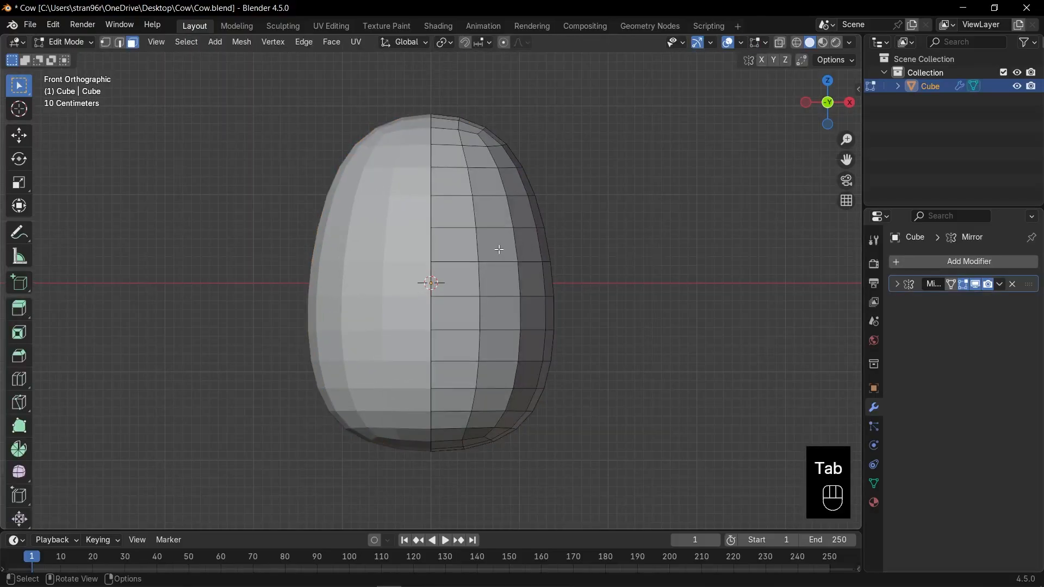
Step: Select the four faces beside the mirror line on the upper front of the body and inset them with Boundary off
shift+middle_drag(499, 249, 486, 281)
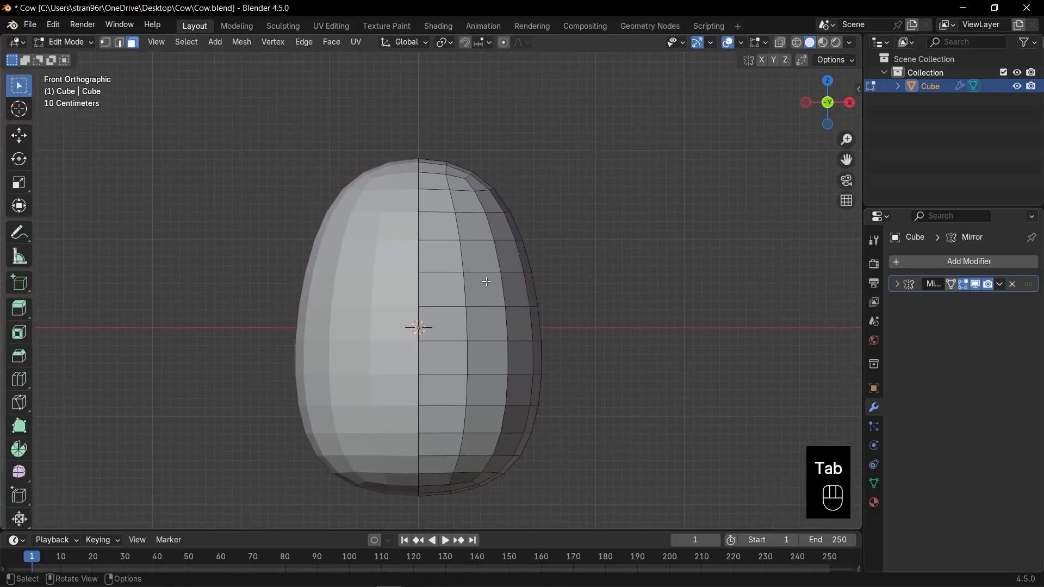
scroll(487, 281, up, 2)
key(3)
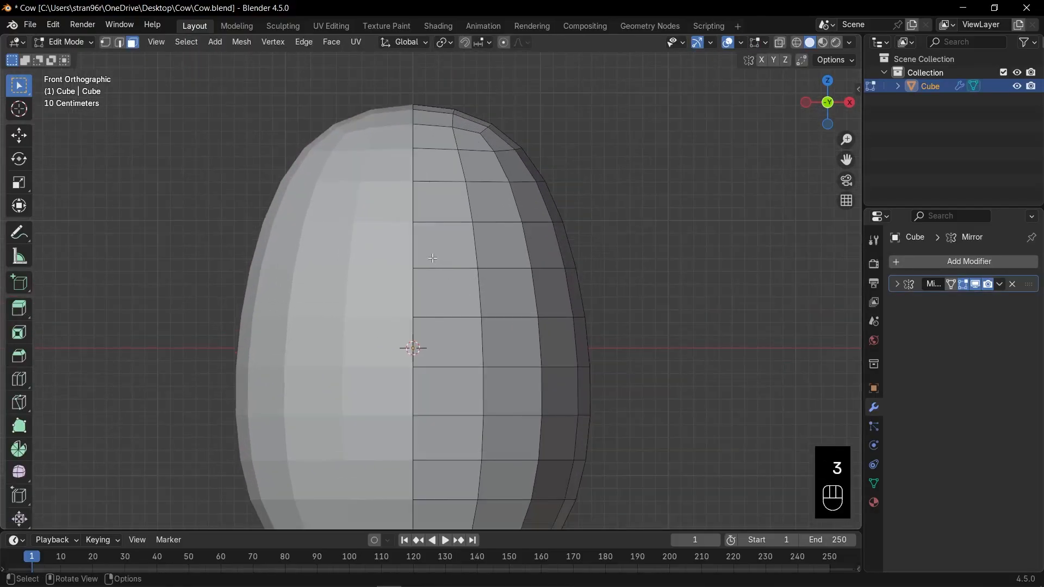
drag(435, 259, 485, 294)
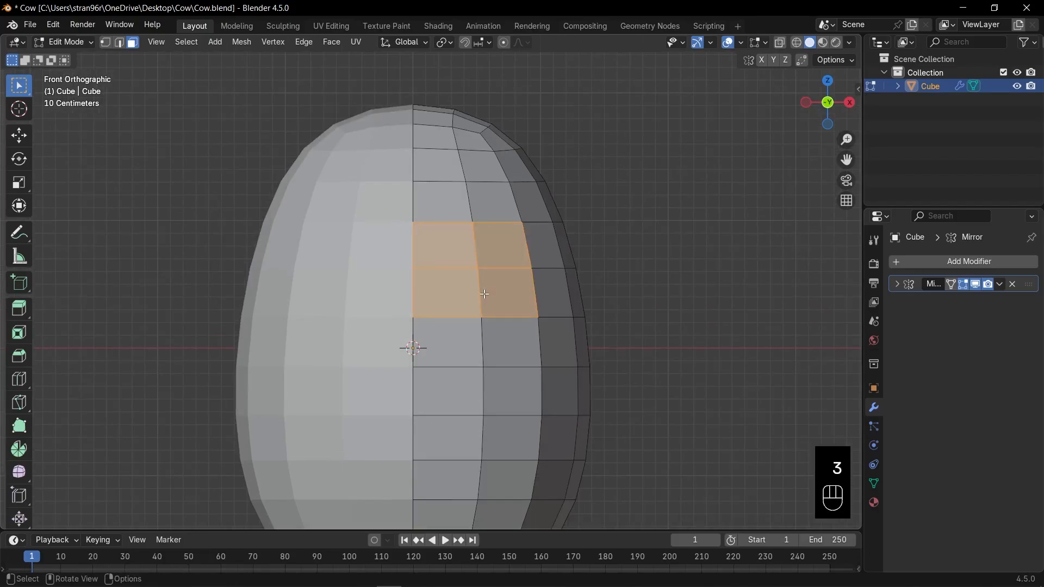
scroll(485, 294, down, 2)
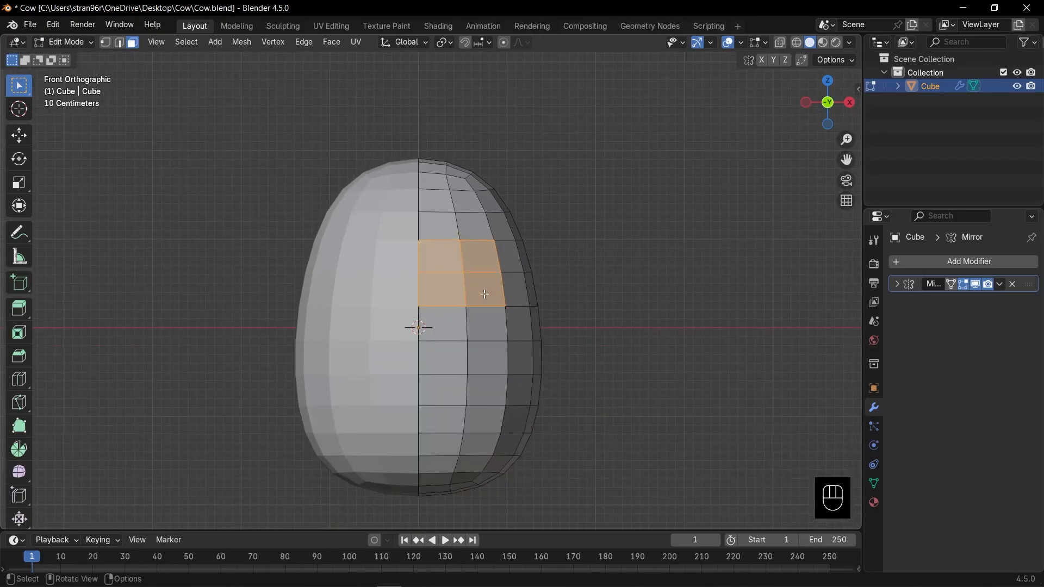
scroll(486, 290, up, 2)
key(i)
key(b)
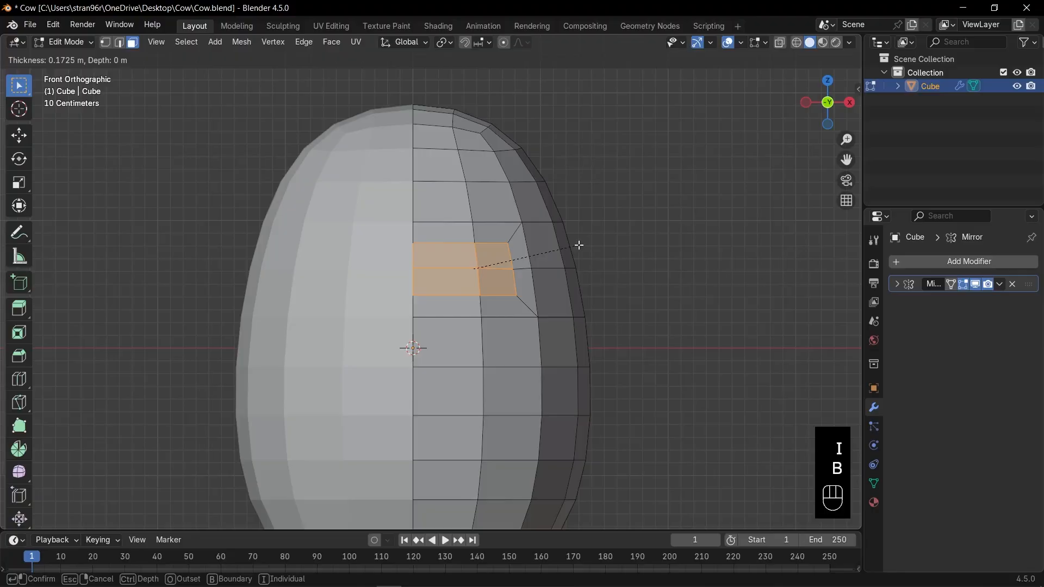
click(571, 245)
Step: Delete the inset faces to open the mouth hole
scroll(573, 246, up, 2)
key(x)
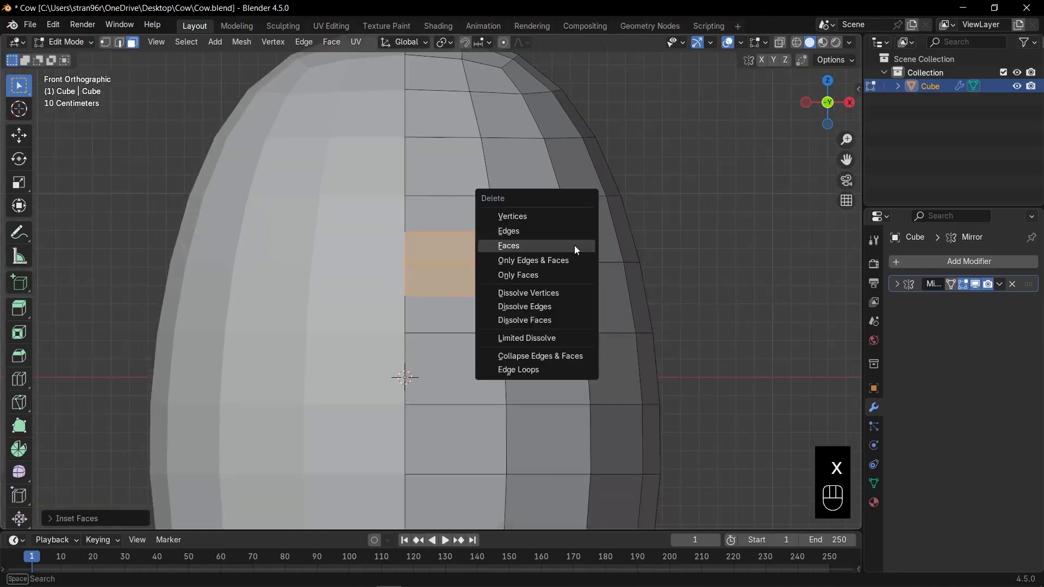
click(577, 250)
Step: Slide the mouth hole's upper midline vertex upward and its lower midline vertex downward along the mirror line
key(1)
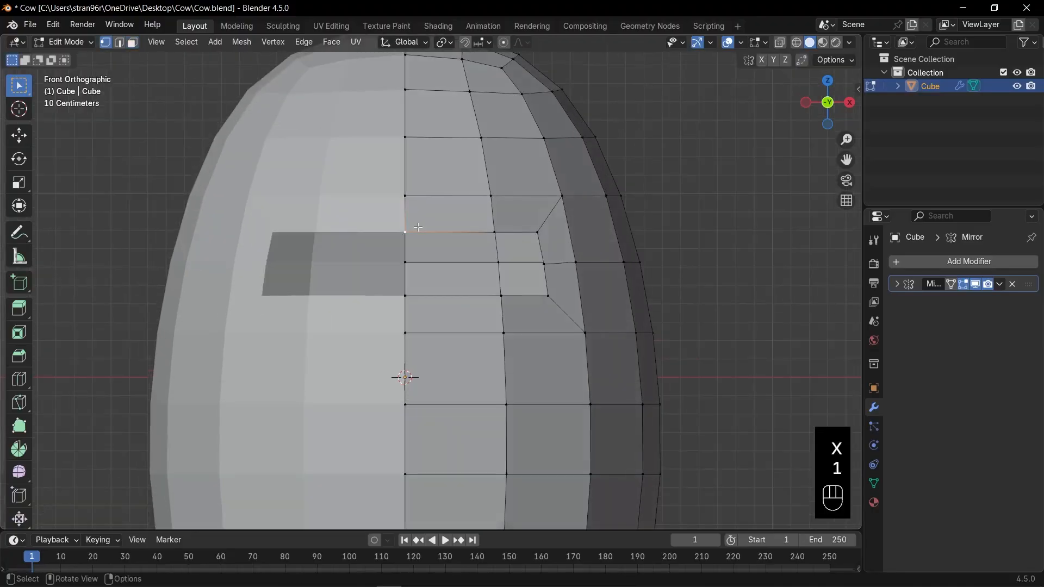
key(g)
key(g)
click(422, 210)
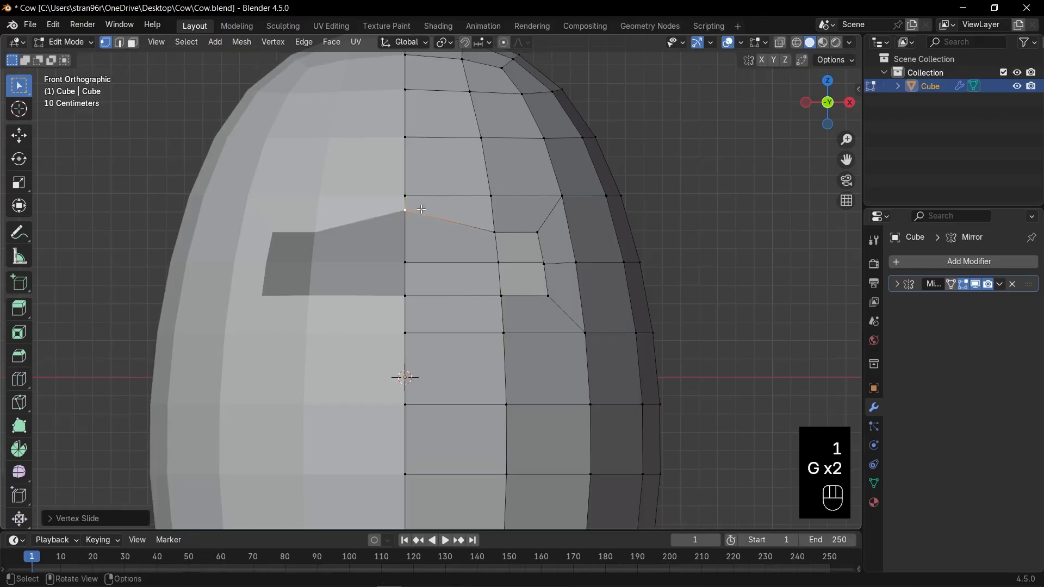
click(422, 302)
key(g)
key(g)
click(420, 323)
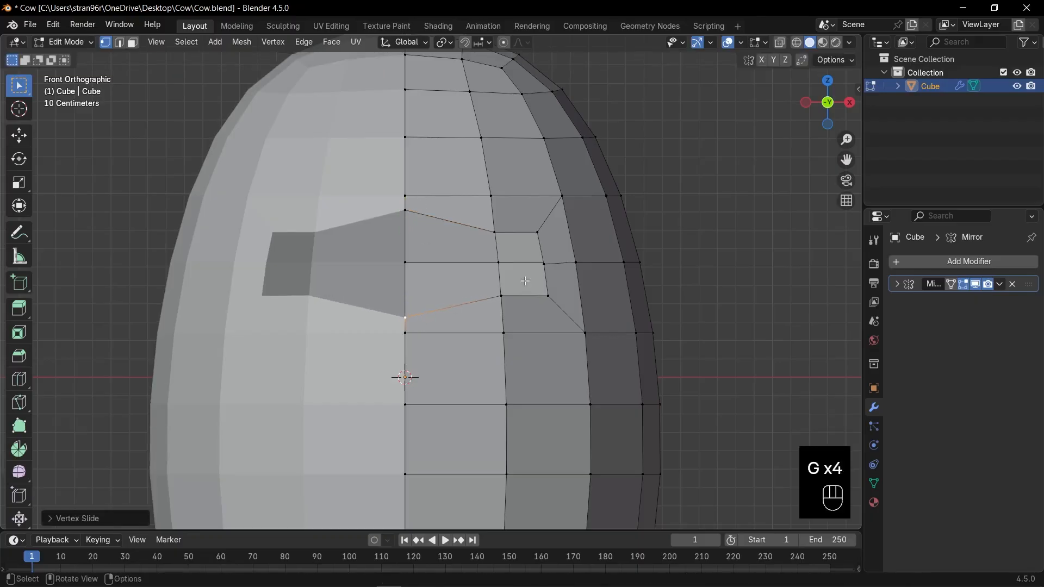
Step: Slide the neighbouring vertices on the mouth hole's upper and lower borders outward until level with the midline vertices
click(549, 257)
click(496, 234)
key(g)
key(g)
click(501, 206)
click(507, 296)
key(g)
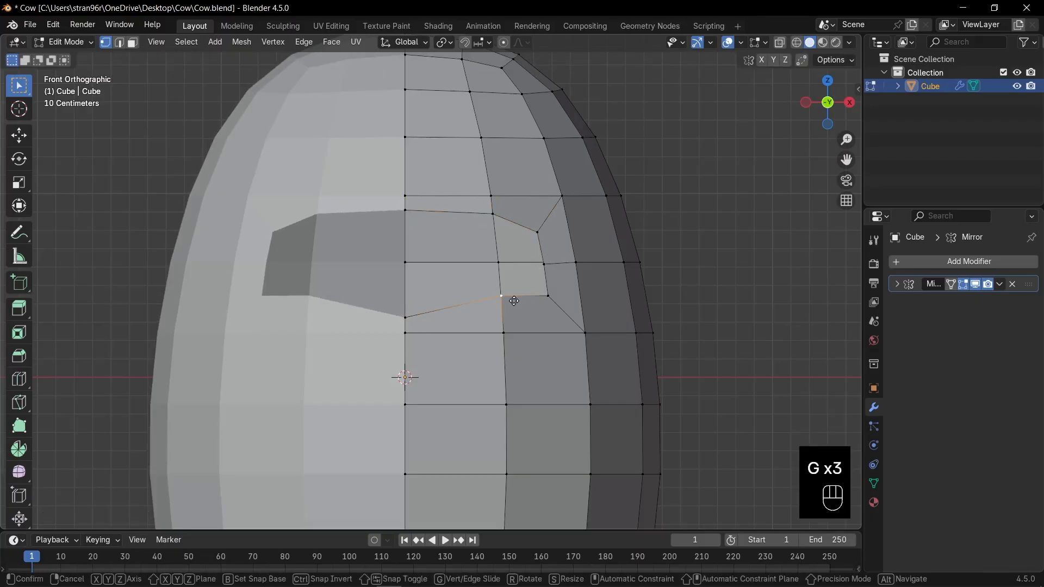
key(g)
click(524, 300)
Step: Slide the mouth hole's upper outer corner vertex inward along the border to round that corner
ctrl+click(546, 237)
key(g)
key(g)
right_click(519, 219)
click(525, 224)
key(g)
key(g)
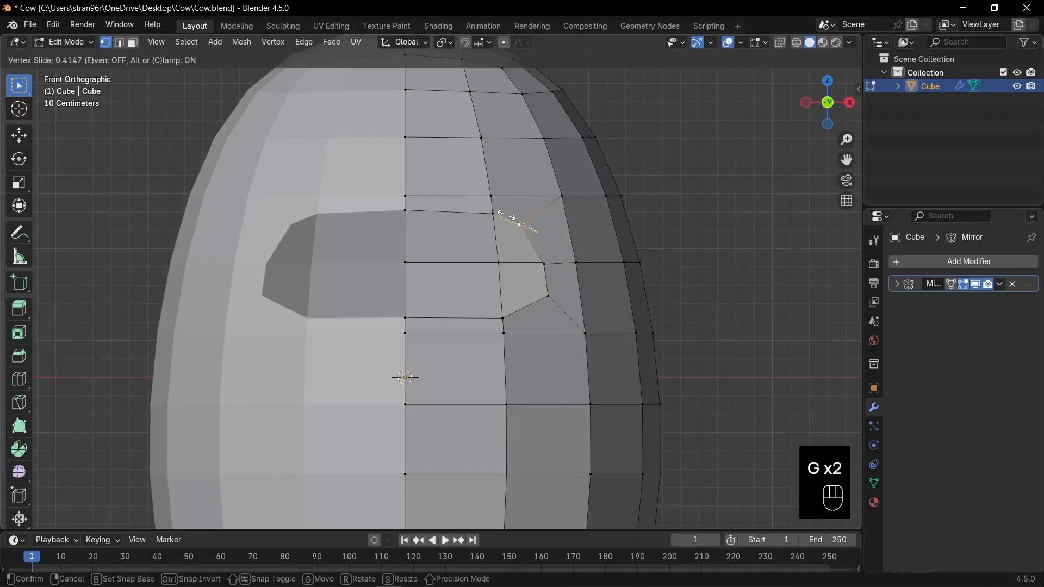
click(521, 224)
Step: Slide the mouth hole's outer side vertex and its lower outer corner vertex inward along the border
click(548, 262)
key(g)
key(g)
click(536, 242)
click(547, 297)
key(g)
key(g)
click(523, 308)
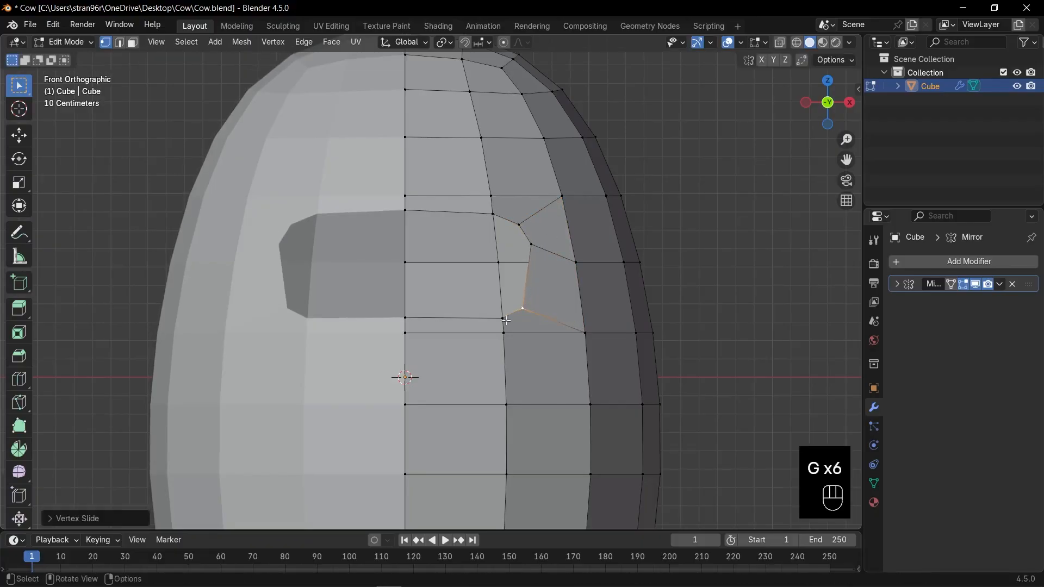
Step: Slide the second vertex of the mouth's lower border and the vertex directly beneath it toward the midline
click(503, 318)
key(g)
key(g)
click(480, 319)
click(493, 334)
key(g)
key(g)
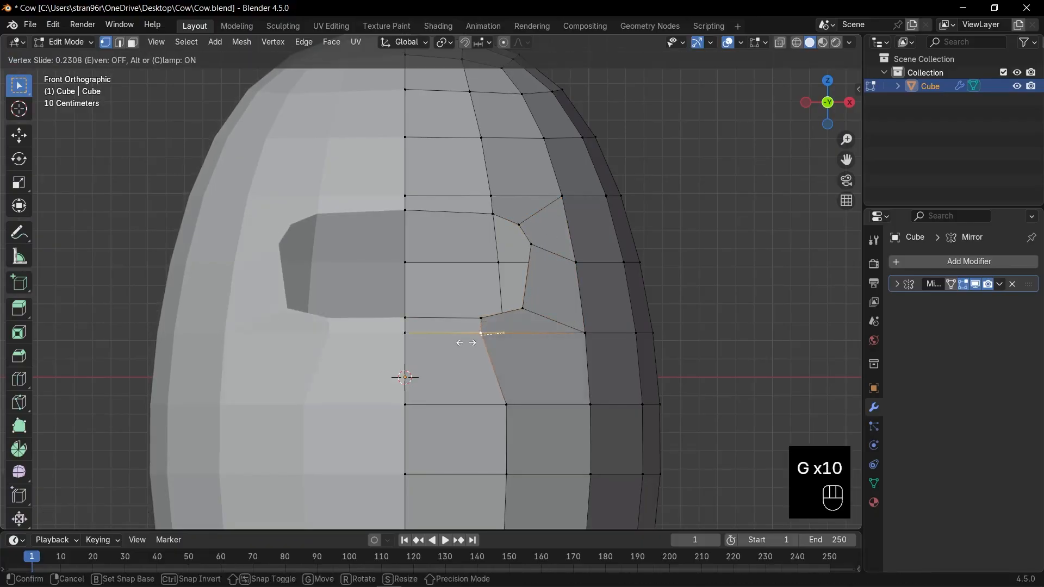
click(483, 332)
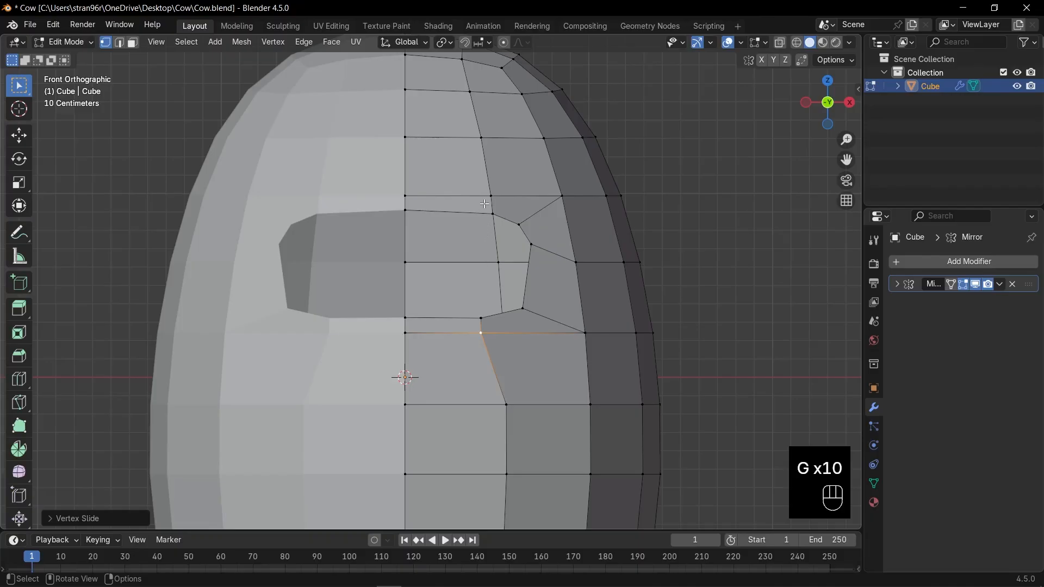
Step: Scale down the mouth hole's border loop and nudge it slightly forward along Y
alt+click(502, 219)
key(s)
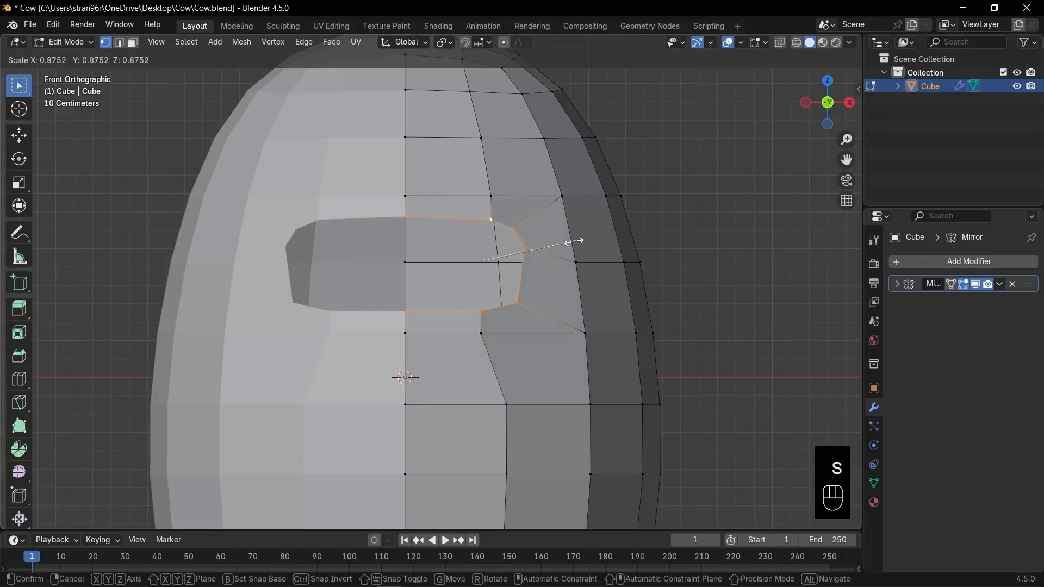
click(558, 245)
key(KP_3)
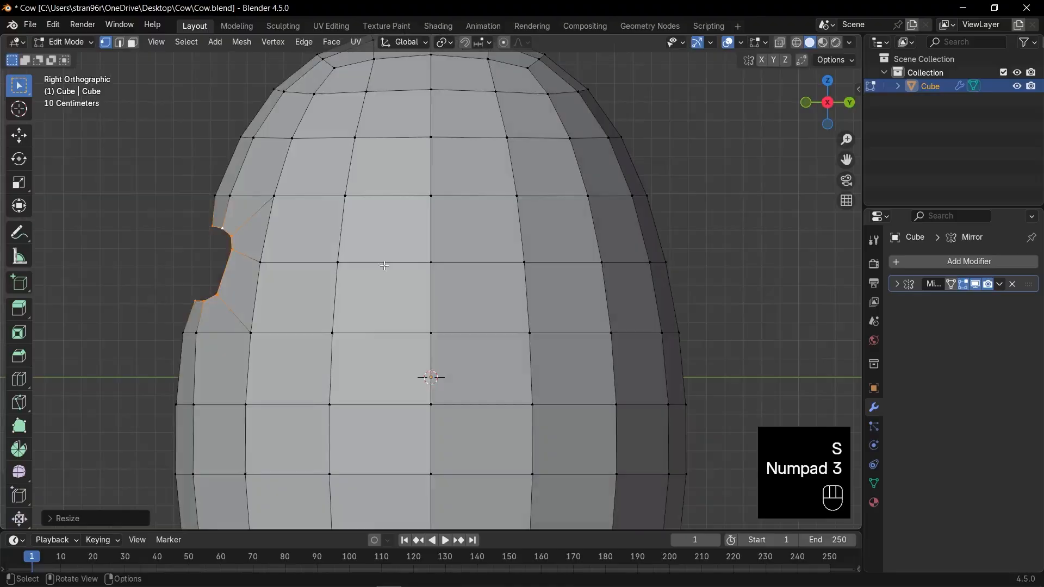
key(g)
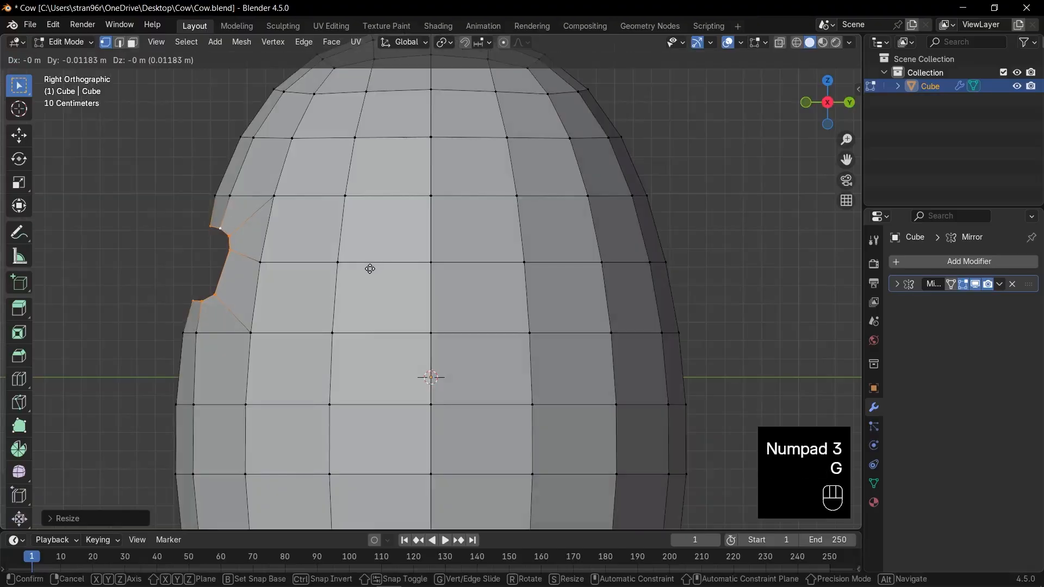
click(370, 269)
key(KP_1)
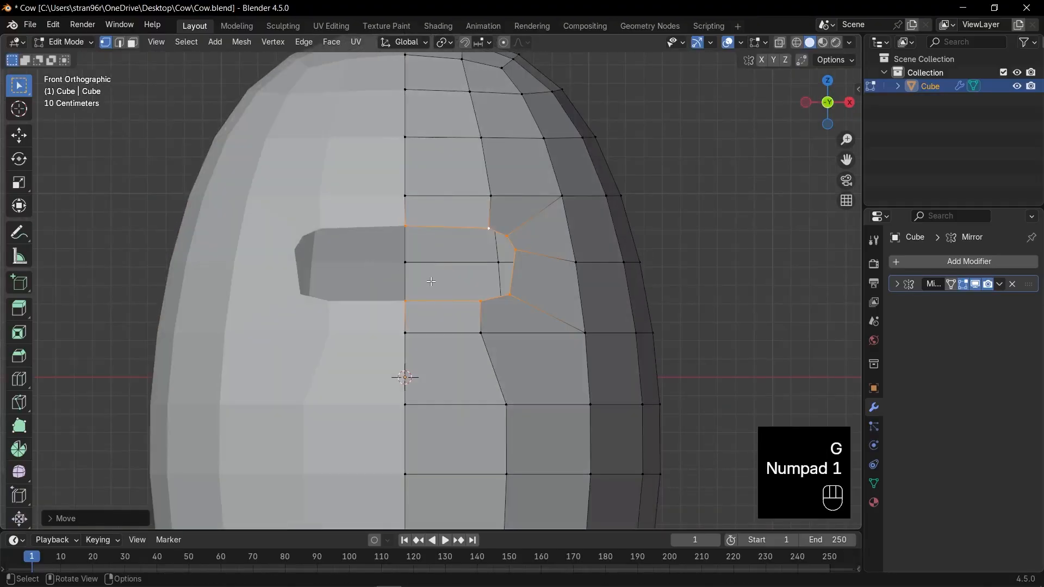
key(s)
click(507, 278)
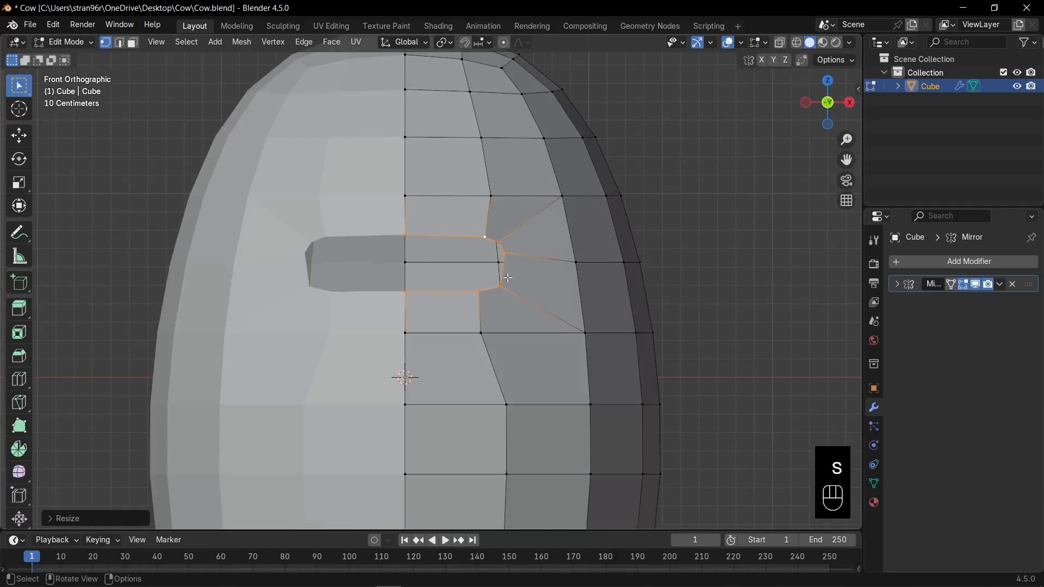
click(476, 240)
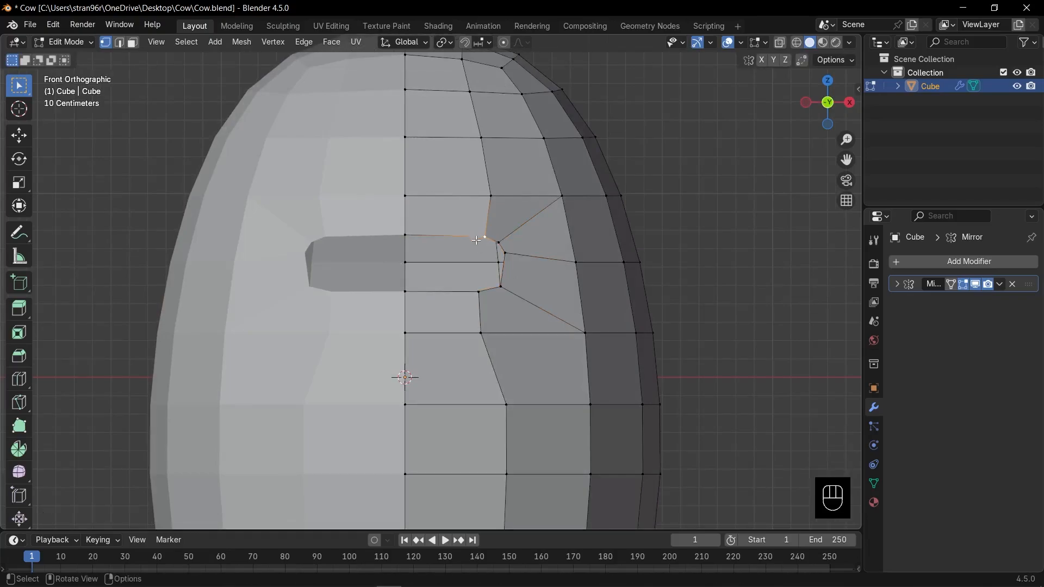
shift+click(499, 253)
key(g)
key(g)
key(g)
key(g)
key(g)
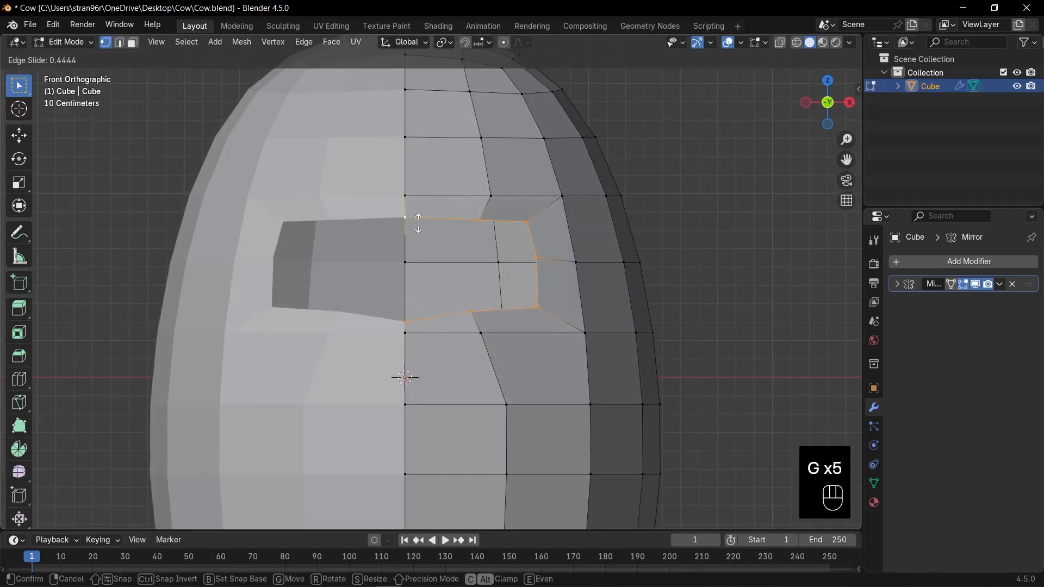
key(Escape)
Step: Slide the mouth hole's border vertices one by one into a wide oval and select the resulting border loop
key(g)
key(g)
scroll(429, 282, up, 2)
key(g)
key(g)
key(g)
key(g)
key(g)
key(g)
key(g)
key(g)
key(g)
key(g)
key(g)
key(g)
key(g)
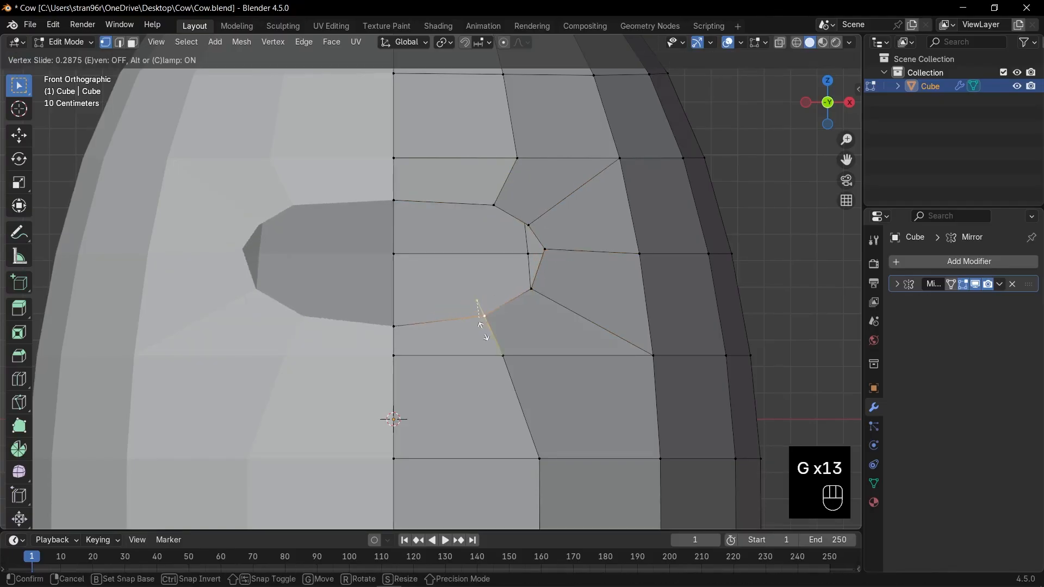
click(514, 300)
key(2)
alt+click(514, 302)
key(KP_3)
scroll(517, 296, down, 1)
key(KP_1)
Step: Select the four faces above and outside the mouth for the eye, enlarge them and shift them down toward the mouth
shift+middle_drag(559, 161, 516, 278)
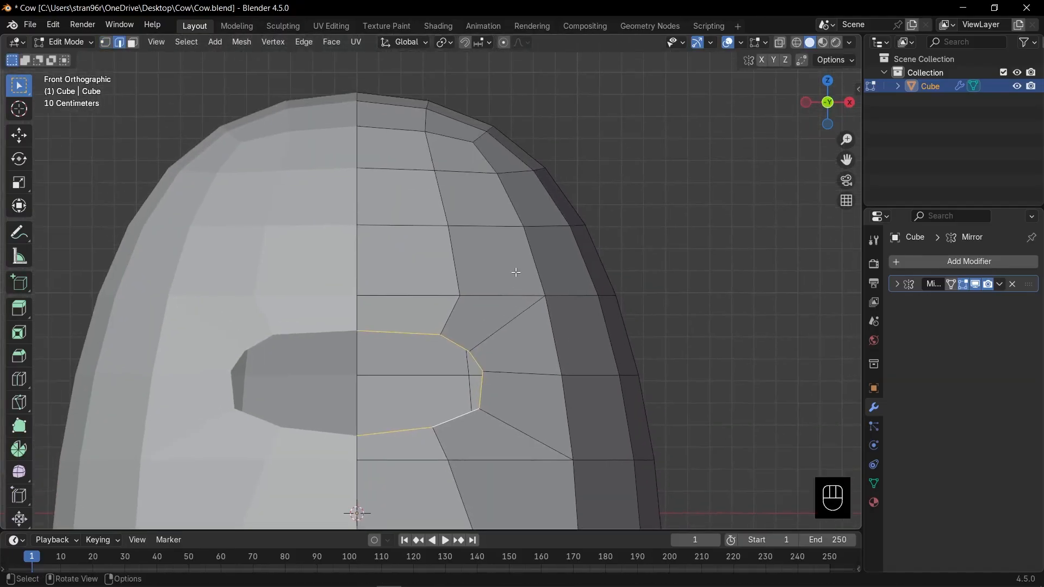
key(3)
drag(503, 216, 532, 243)
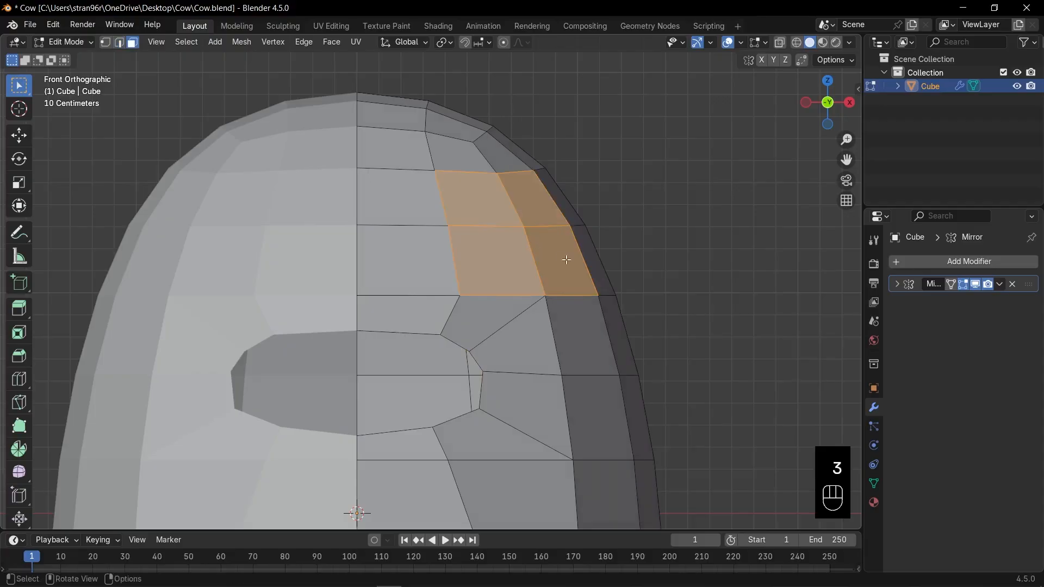
key(s)
key(g)
key(s)
click(651, 287)
Step: Inset the four eye faces and delete the inner faces to open the eye socket
key(i)
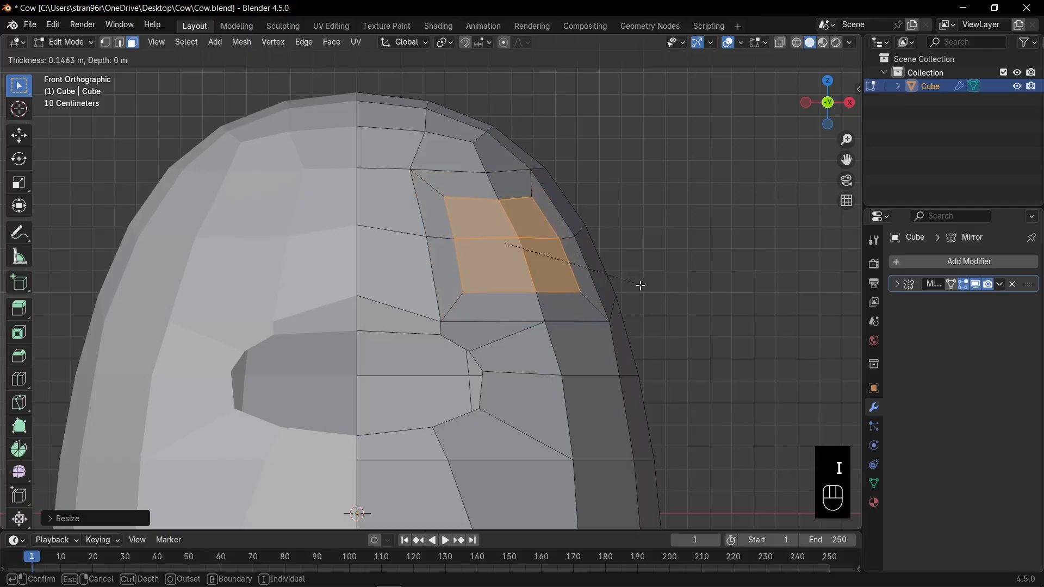
click(637, 285)
key(x)
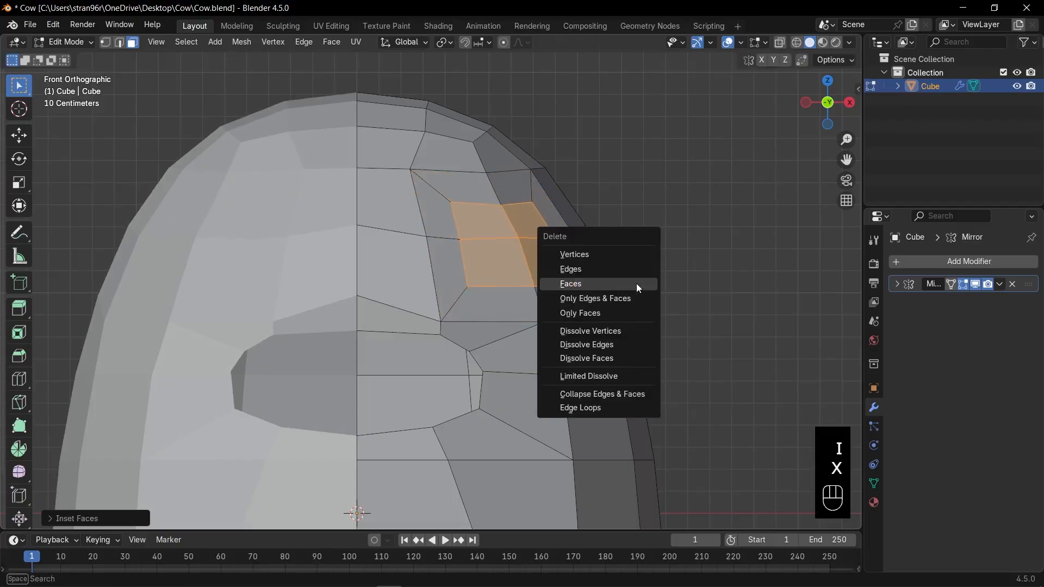
click(638, 285)
Step: Select the eye socket's border loop and round it with LoopTools Circle
key(2)
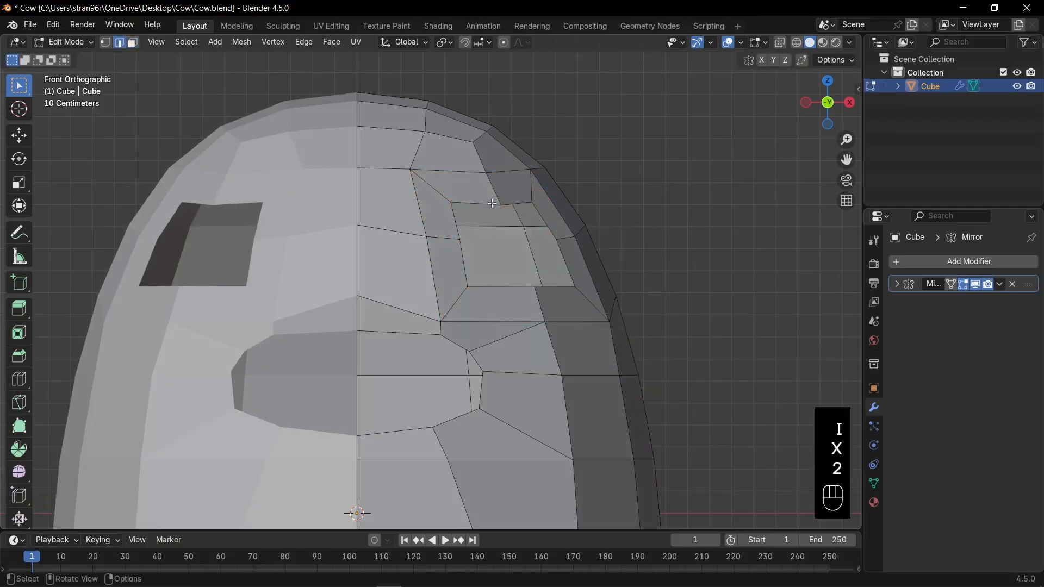
alt+click(508, 200)
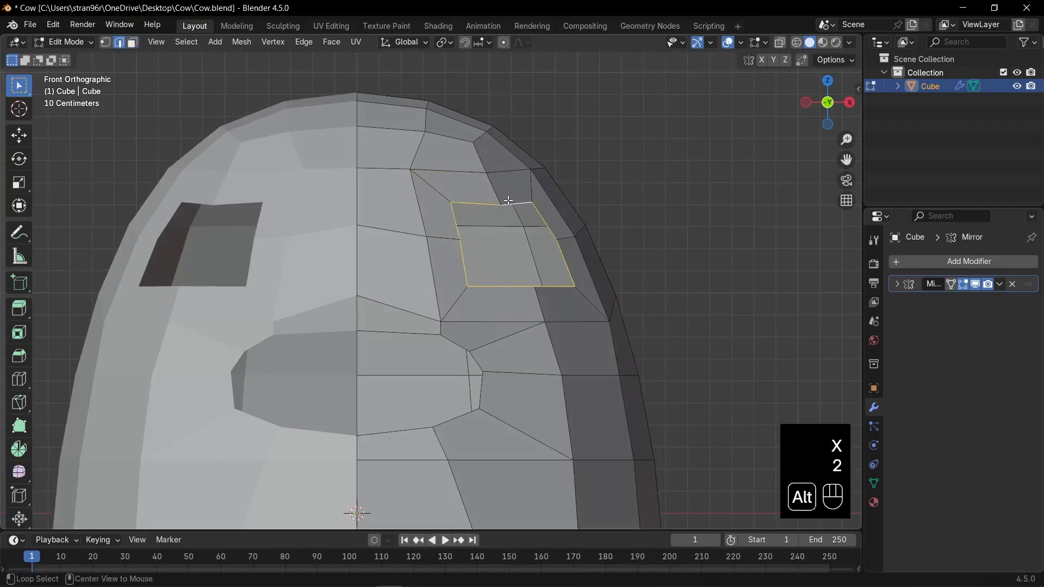
right_click(508, 200)
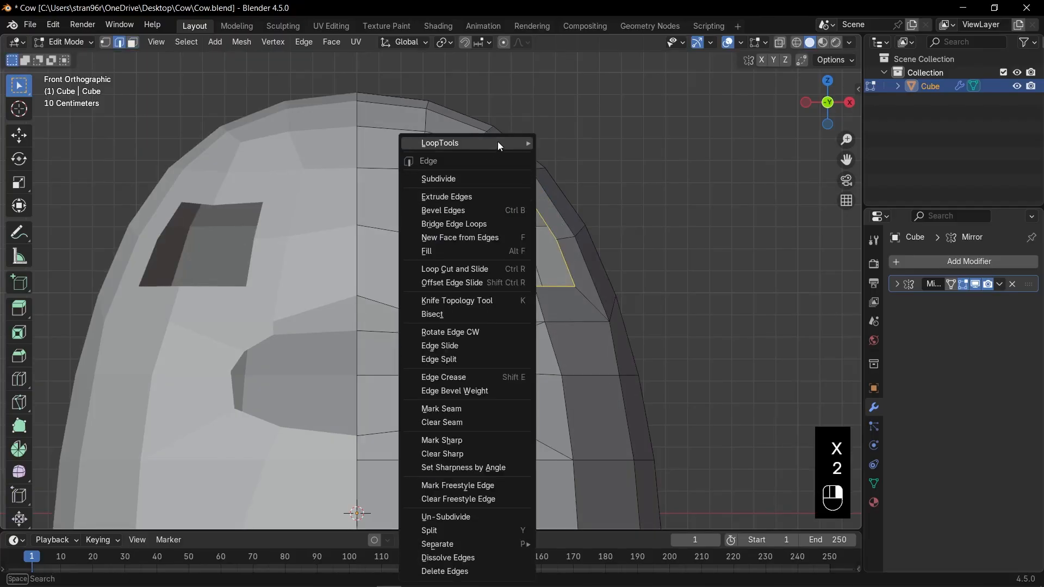
mouse_move(507, 142)
click(567, 157)
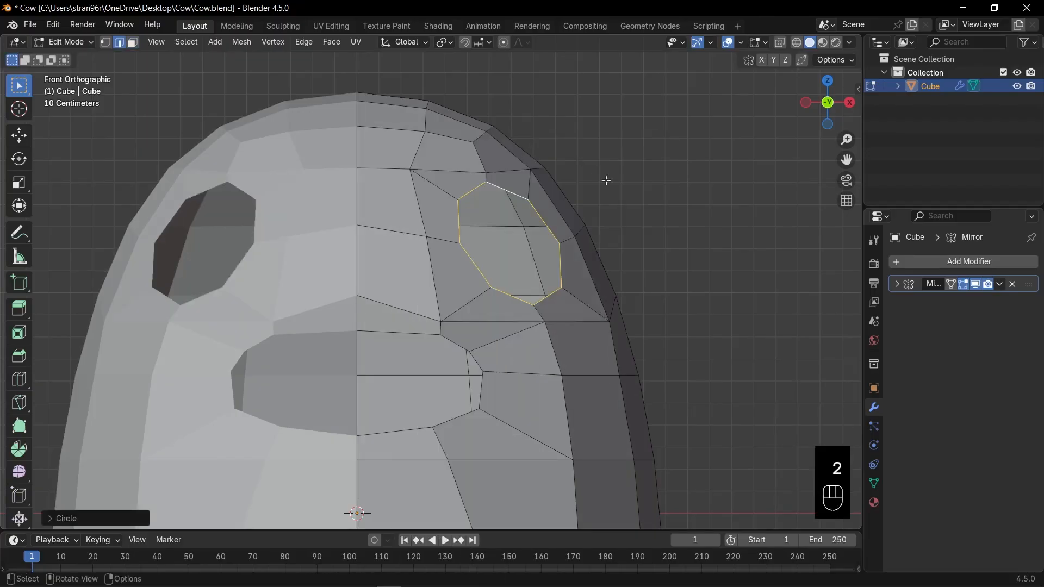
Step: Fine-tune the eye loop's size, shift it toward the midline and scale it up by about 1.12
key(s)
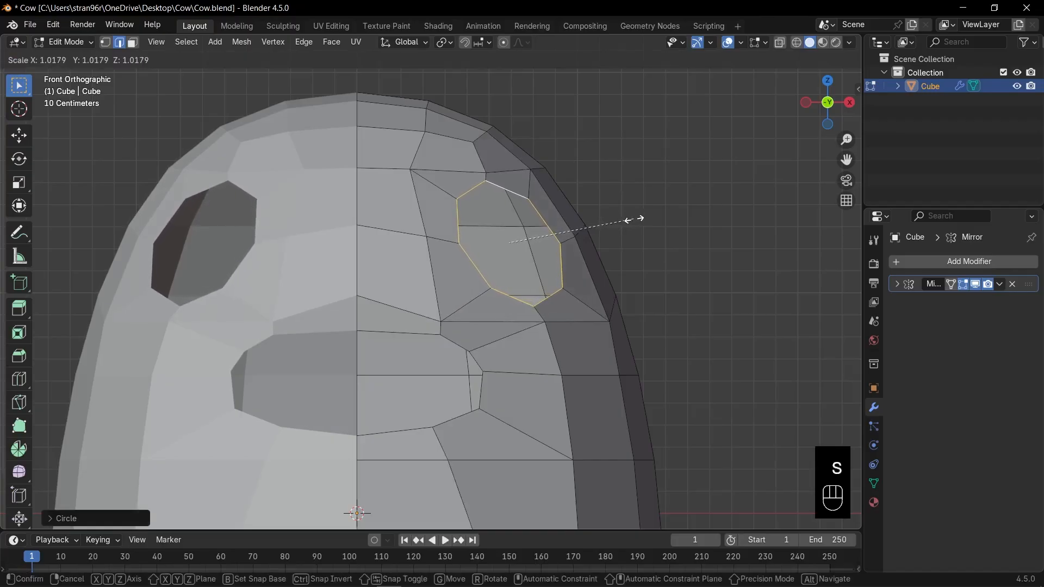
click(629, 219)
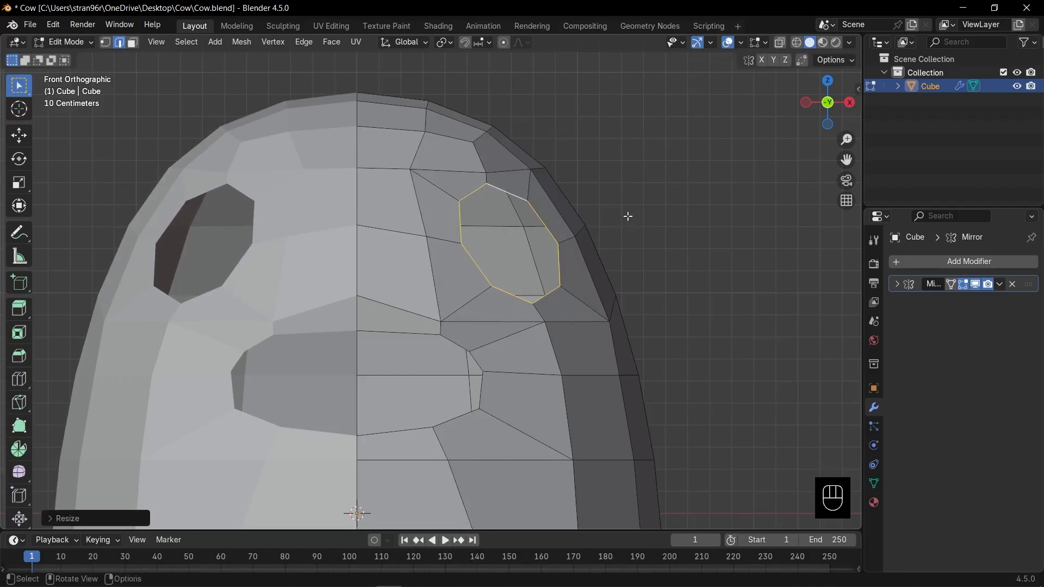
key(g)
key(s)
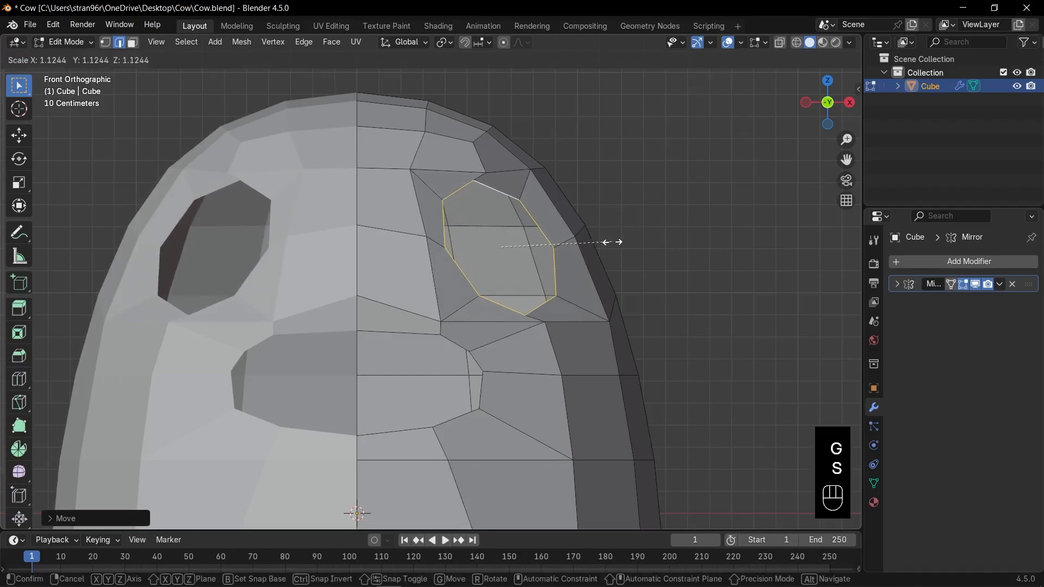
click(611, 241)
Step: Move the eye loop in the side view, and rotate and move it in the top view to follow the head's curve
key(KP_3)
key(g)
key(KP_7)
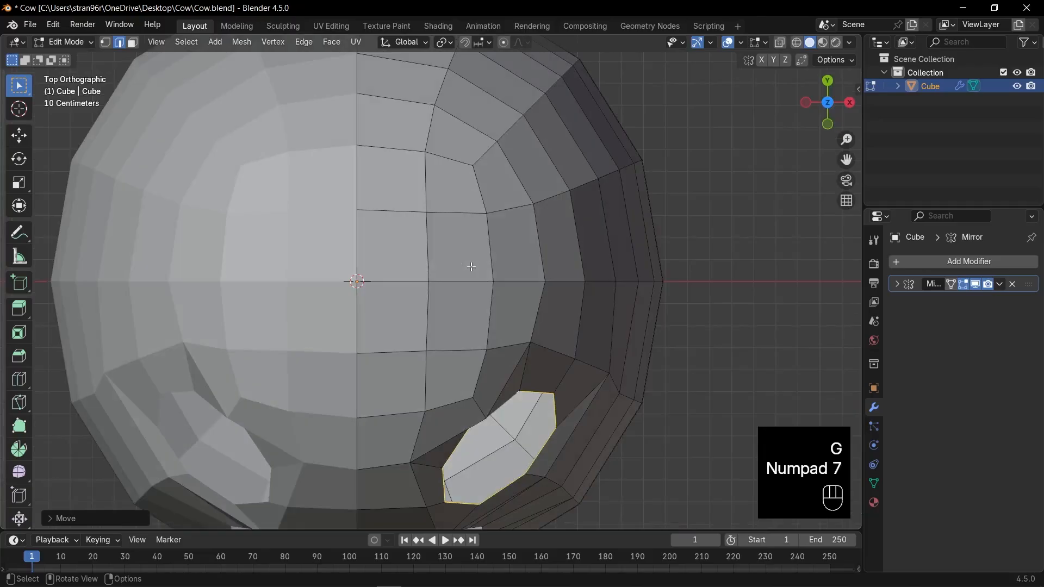
key(r)
click(563, 299)
key(g)
click(572, 307)
middle_drag(572, 307, 410, 449)
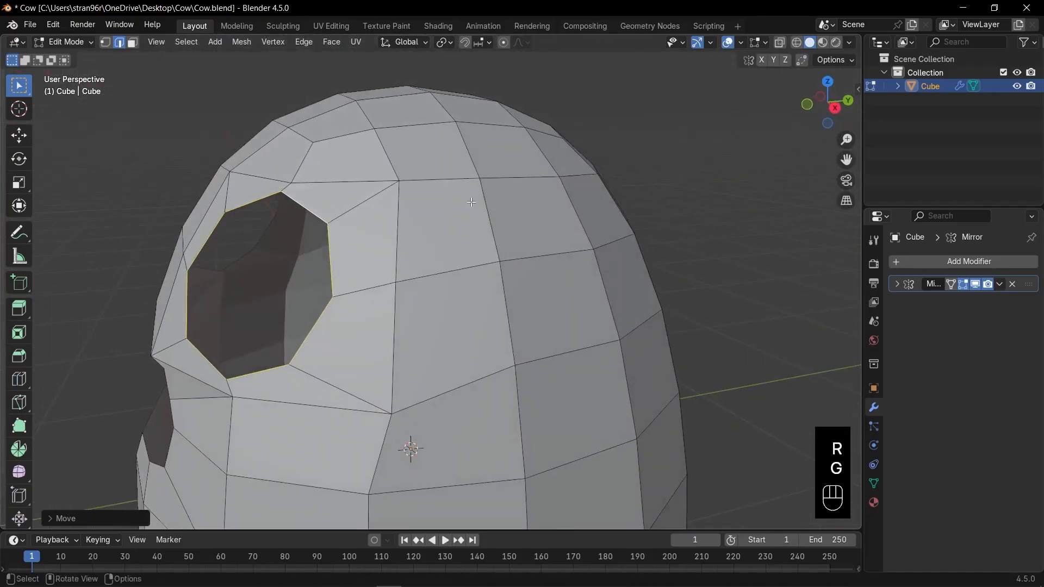
Step: Enable proportional editing with a reduced radius and move the vertex above the eye socket slightly up and forward
key(KP_3)
key(1)
key(alt+z)
click(270, 231)
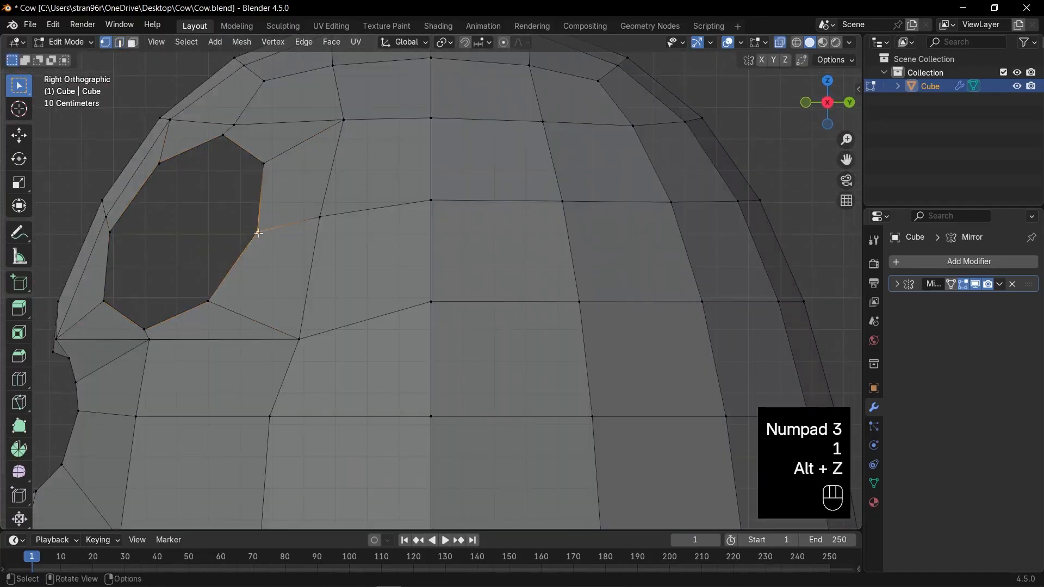
shift+middle_drag(271, 231, 331, 213)
click(348, 157)
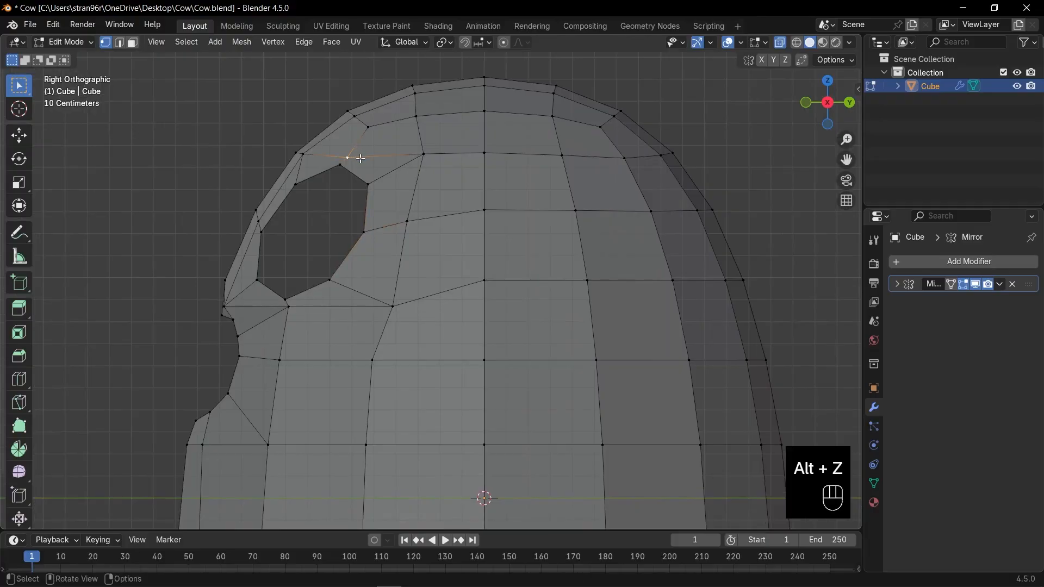
key(o)
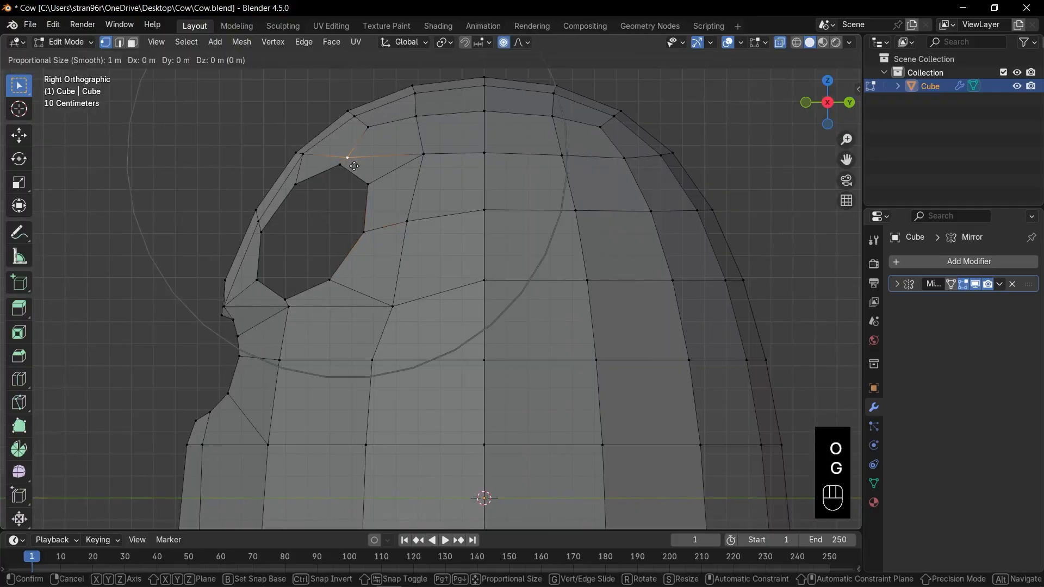
scroll(351, 163, up, 5)
click(348, 158)
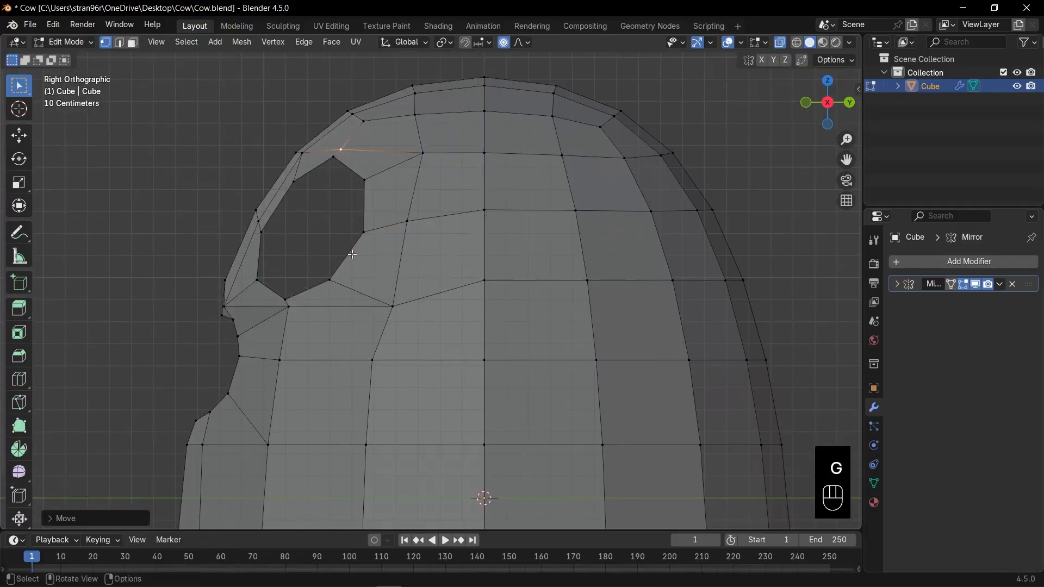
Step: Move the vertex below the eye socket with proportional editing and check the face from the front in Object Mode
click(294, 305)
key(g)
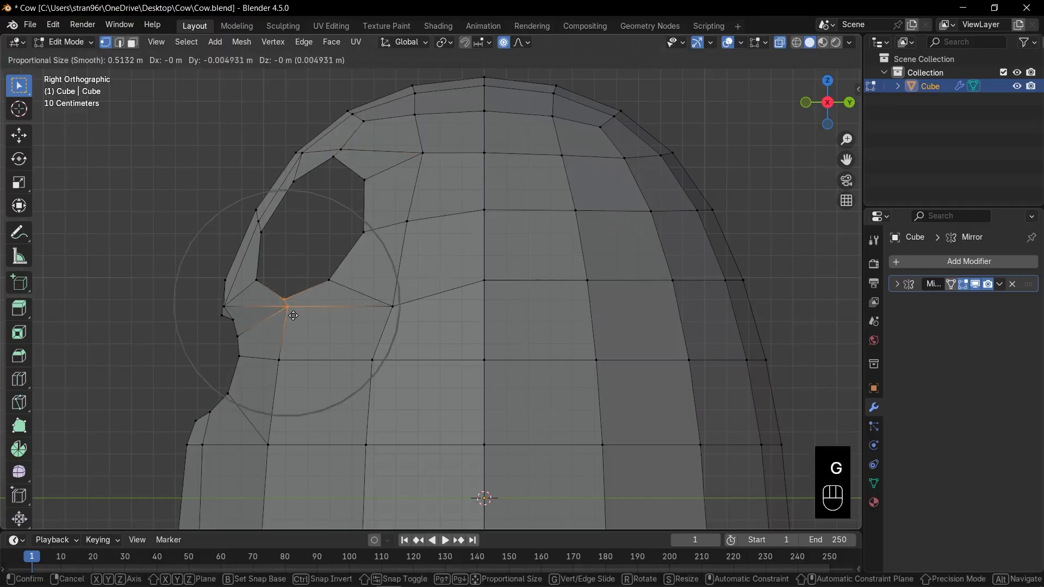
click(285, 305)
key(g)
click(372, 248)
key(KP_1)
key(Tab)
key(alt+z)
scroll(494, 268, down, 6)
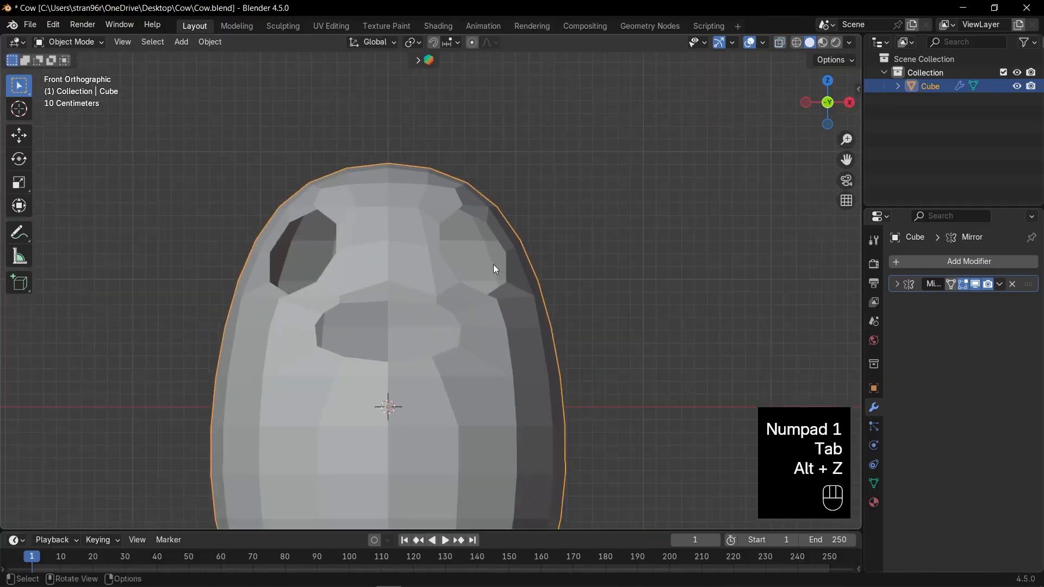
scroll(454, 298, up, 4)
scroll(454, 302, up, 2)
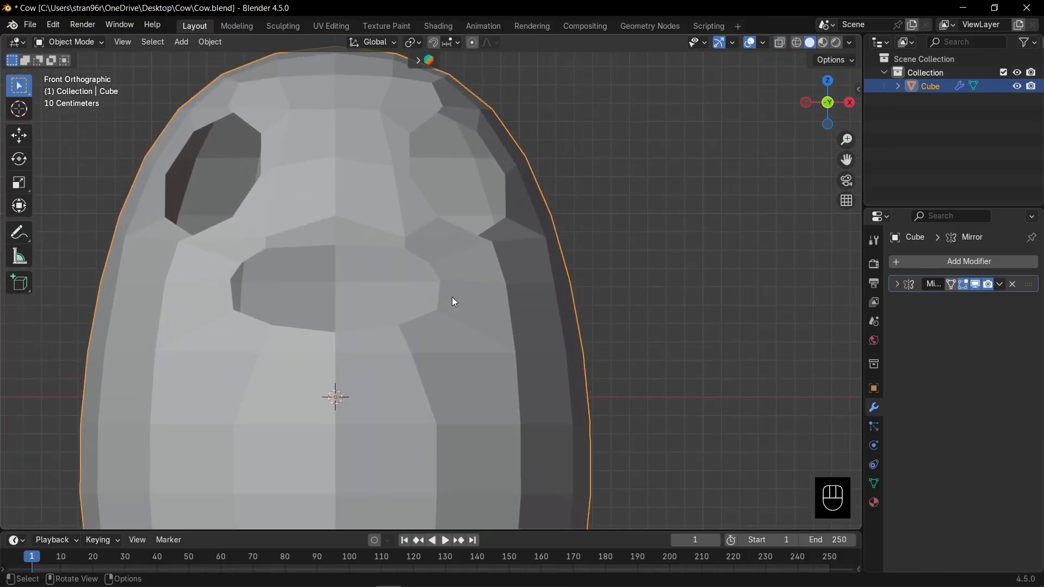
Step: Select the eye socket's border loop, turn off proportional editing and extrude the loop inward along the Y axis
key(Tab)
key(2)
alt+click(507, 199)
key(o)
key(KP_3)
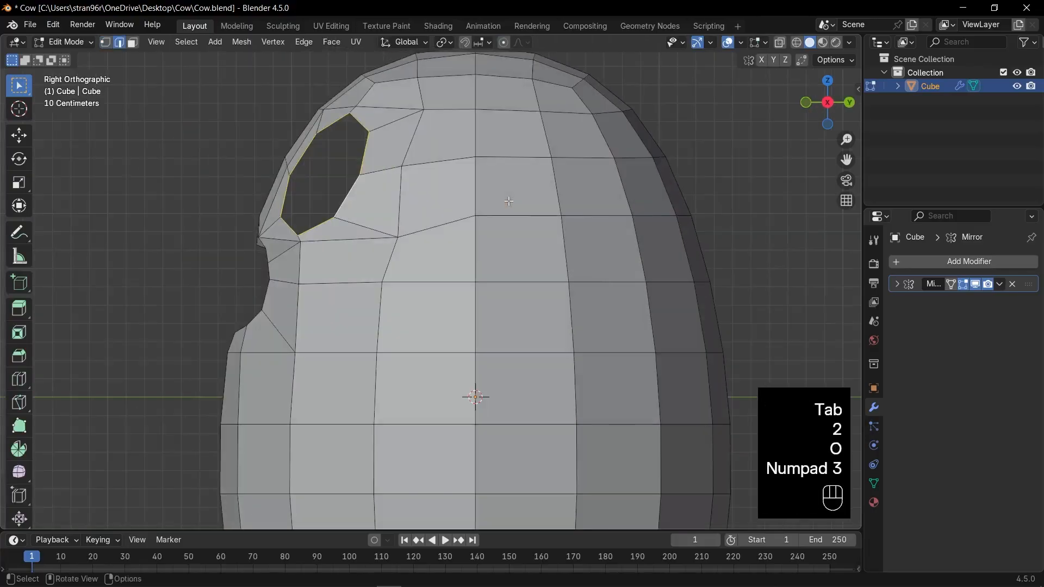
shift+middle_drag(509, 200, 471, 248)
key(alt+z)
key(e)
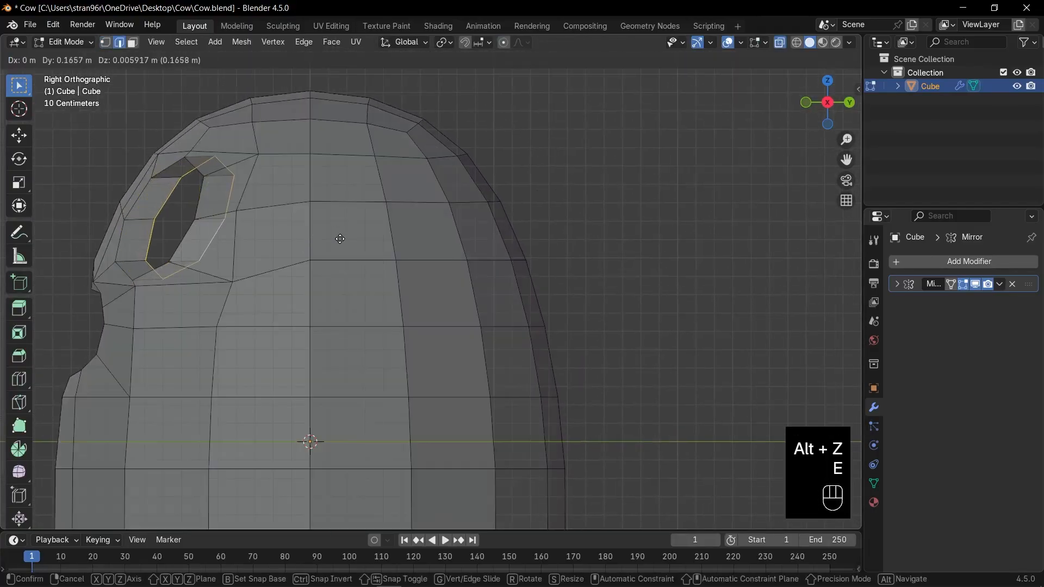
key(y)
click(348, 241)
key(KP_1)
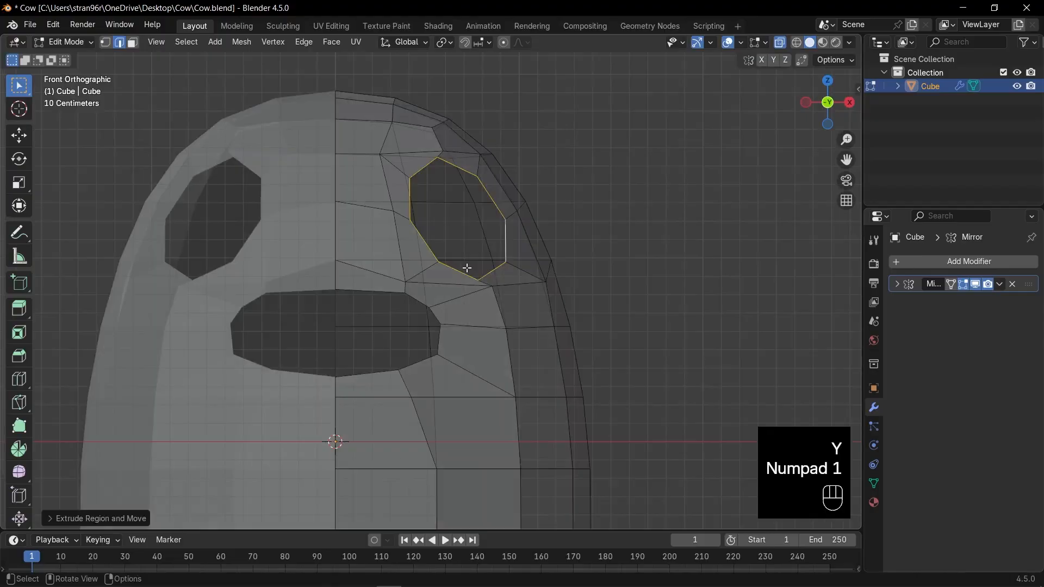
Step: Select the mouth opening's border loop and extrude it outward from the front of the body
key(Tab)
key(alt+z)
middle_drag(502, 265, 467, 284)
key(KP_1)
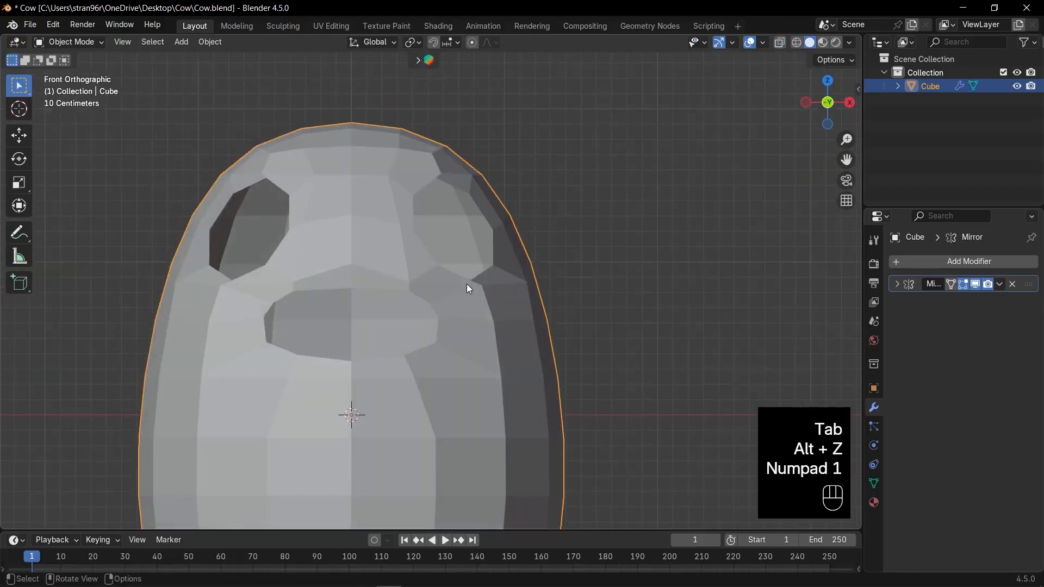
key(Tab)
key(2)
alt+click(454, 308)
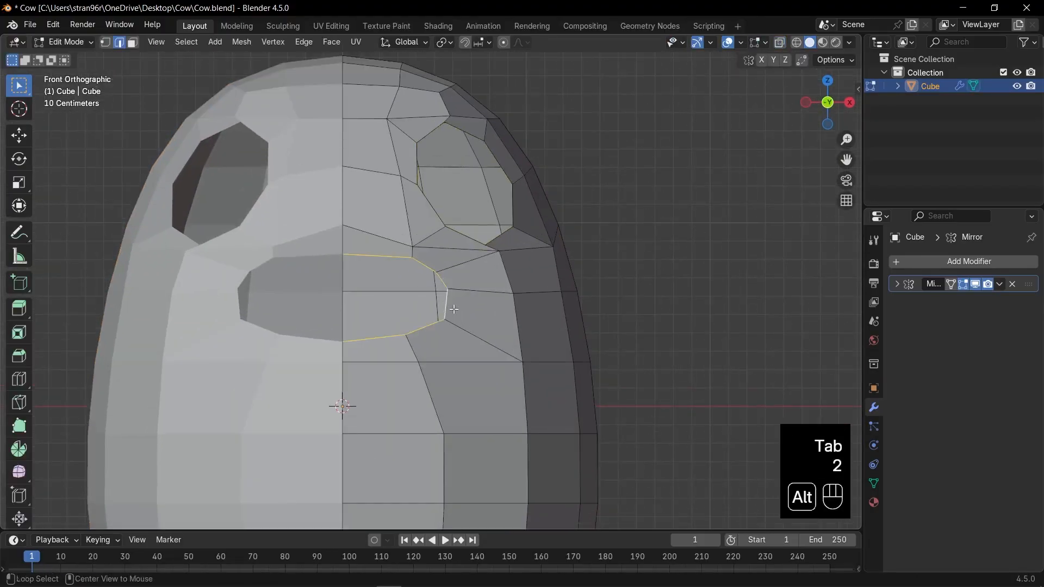
key(KP_3)
shift+middle_drag(342, 317, 400, 321)
key(e)
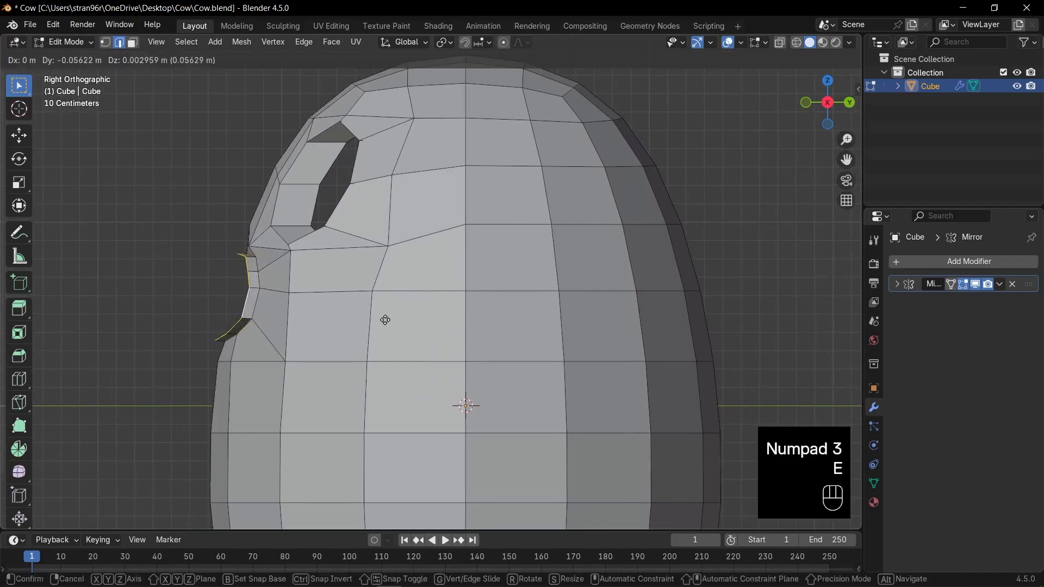
click(373, 314)
Step: Fill the extruded mouth loop with a face and connect its second upper and lower vertices with a vertical edge
key(KP_1)
middle_drag(387, 283, 503, 240)
key(KP_Decimal)
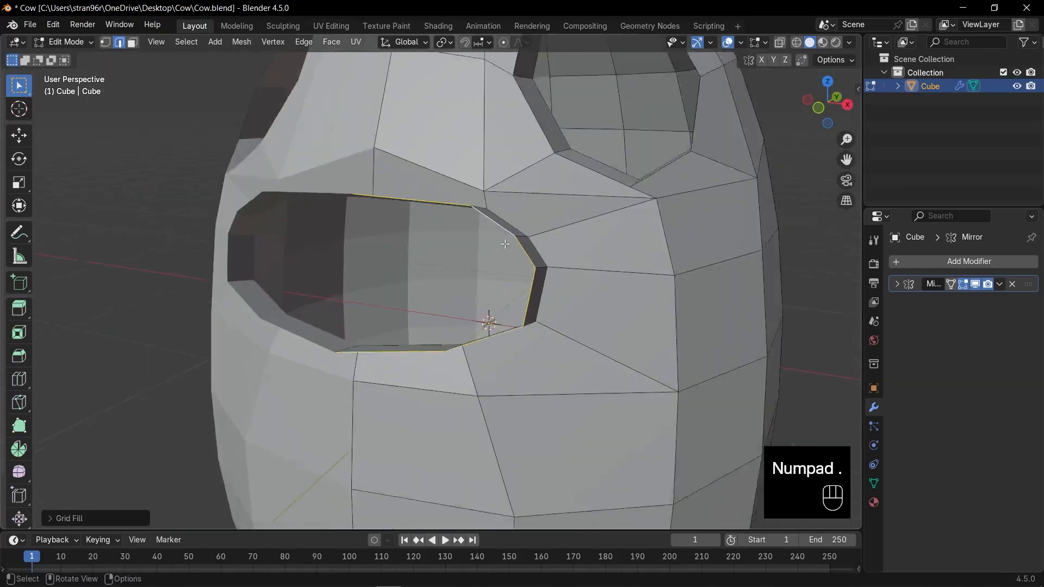
key(f)
middle_drag(506, 337, 447, 361)
key(1)
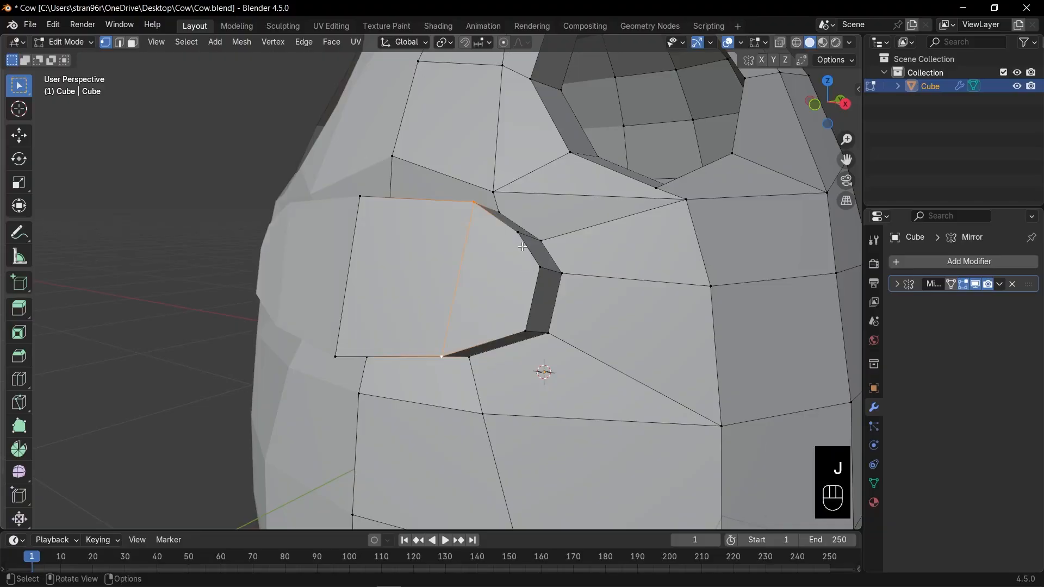
middle_drag(523, 292, 426, 270)
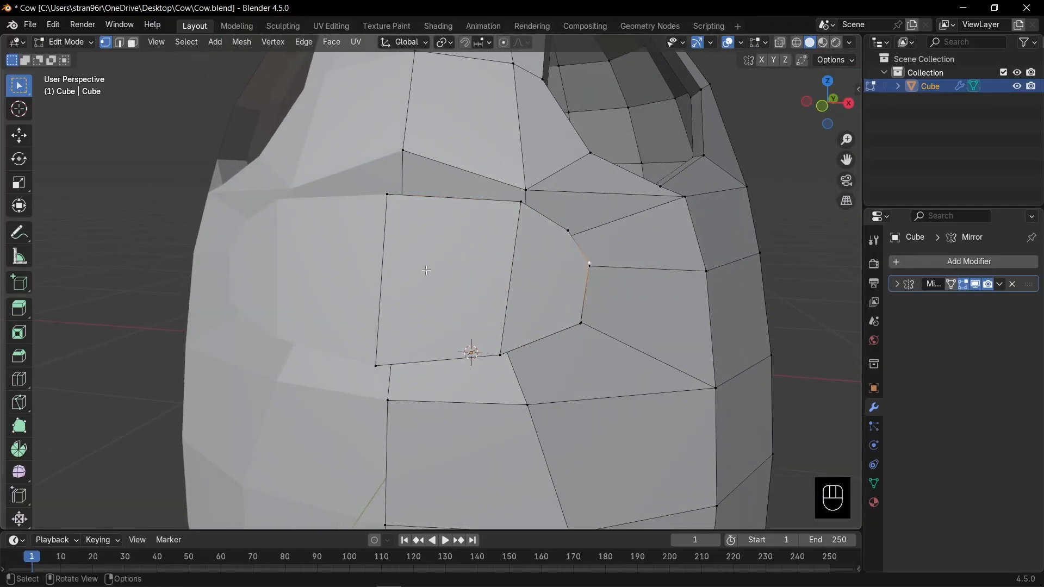
Step: Subdivide the mouth face's vertical midline edge with 2 cuts
right_click(388, 256)
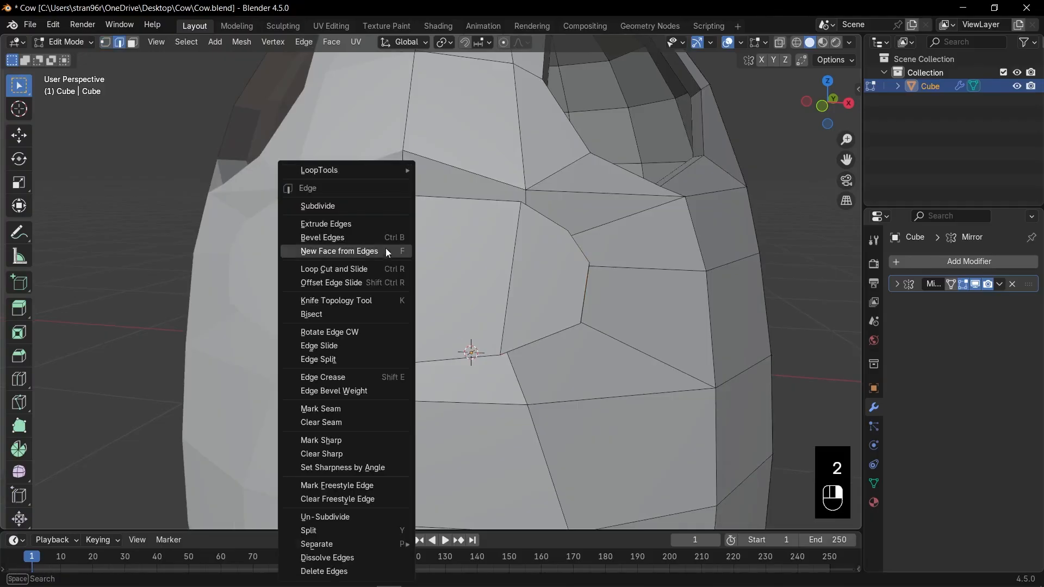
click(377, 206)
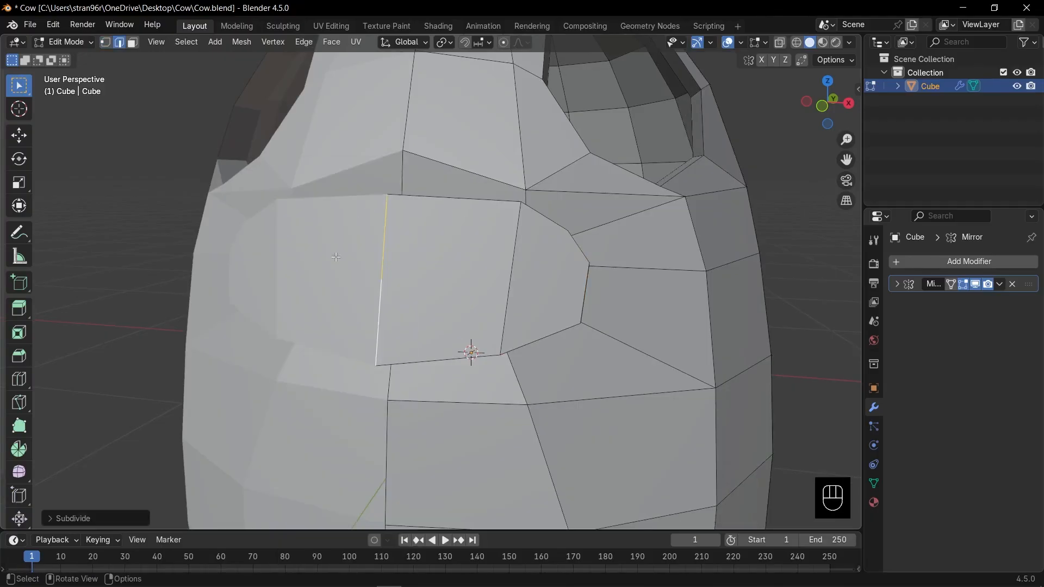
click(90, 516)
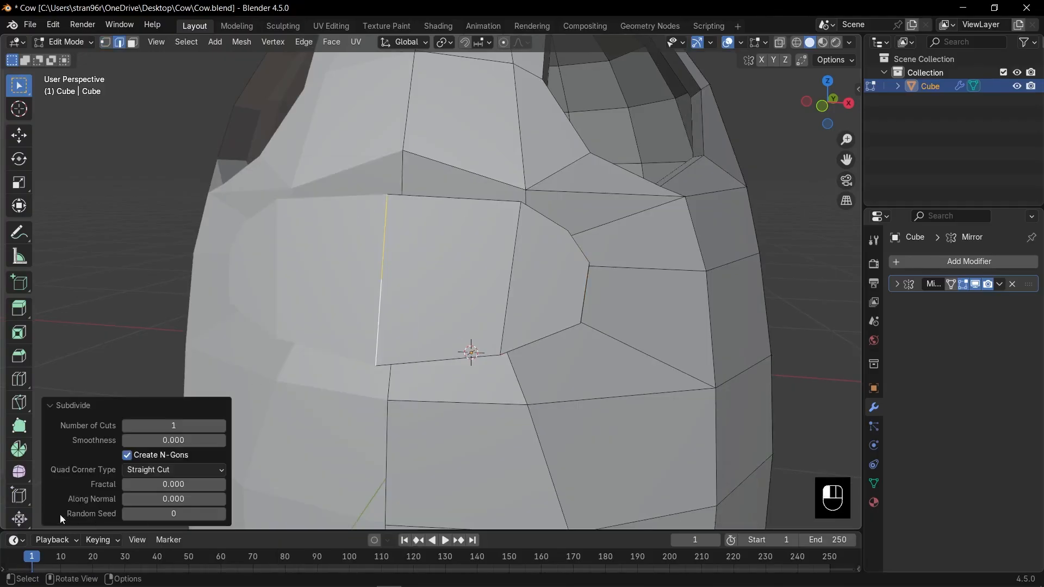
click(223, 426)
click(82, 407)
key(1)
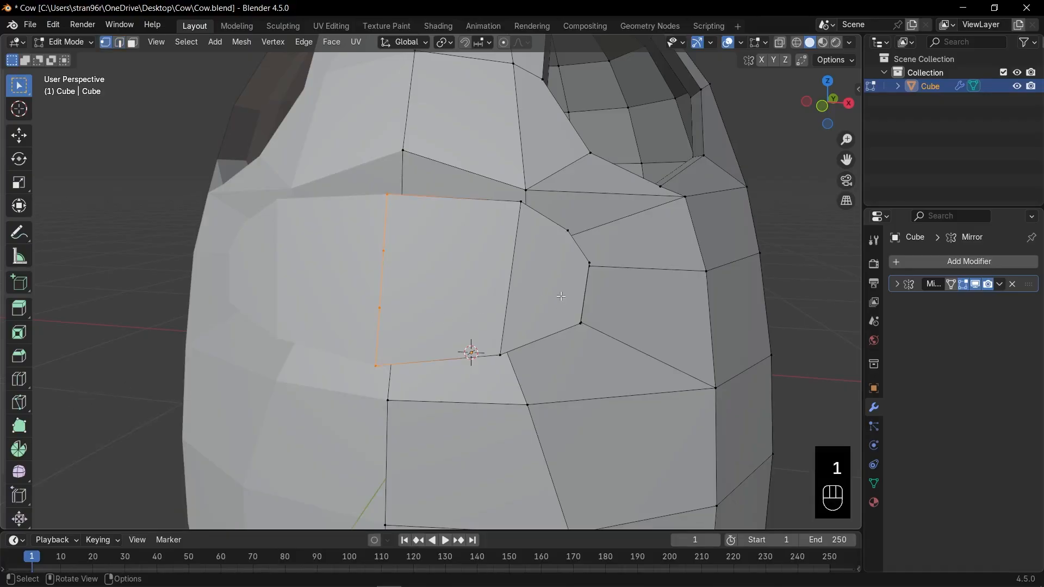
Step: Connect the two new midline vertices to the mouth's outer side vertices with horizontal edges
shift+click(397, 257)
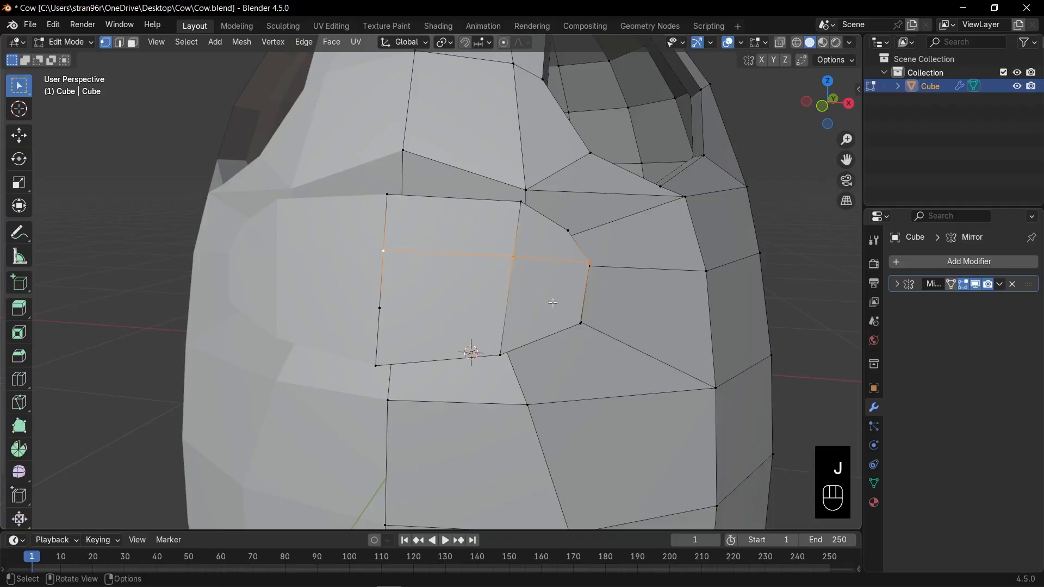
middle_drag(523, 310, 544, 304)
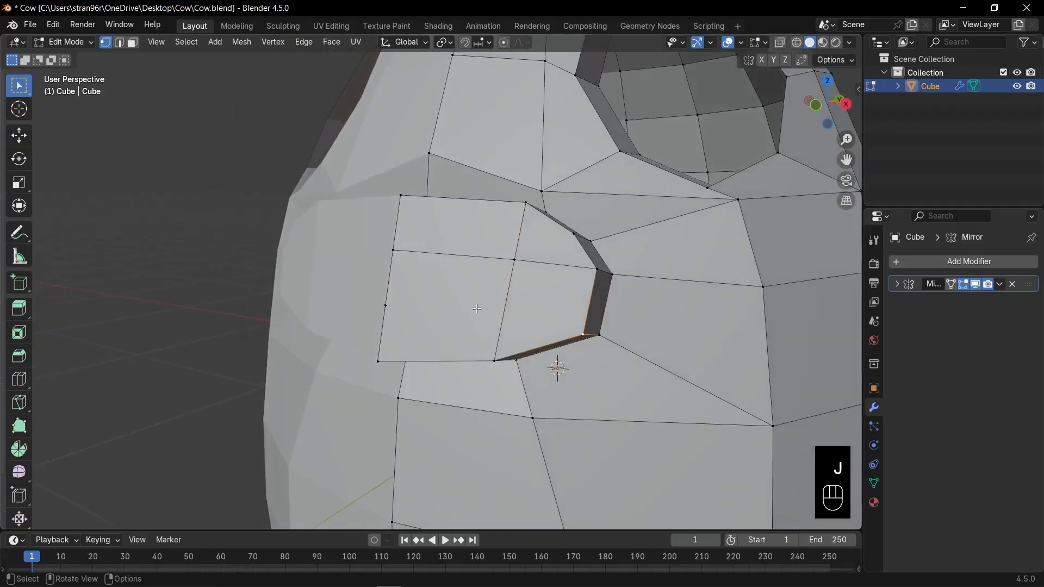
shift+click(398, 305)
Step: Add a loop cut around the extruded mouth rim and scale it up slightly to bulge the muzzle
scroll(404, 305, down, 5)
middle_drag(532, 349, 563, 326)
key(KP_3)
scroll(461, 285, up, 5)
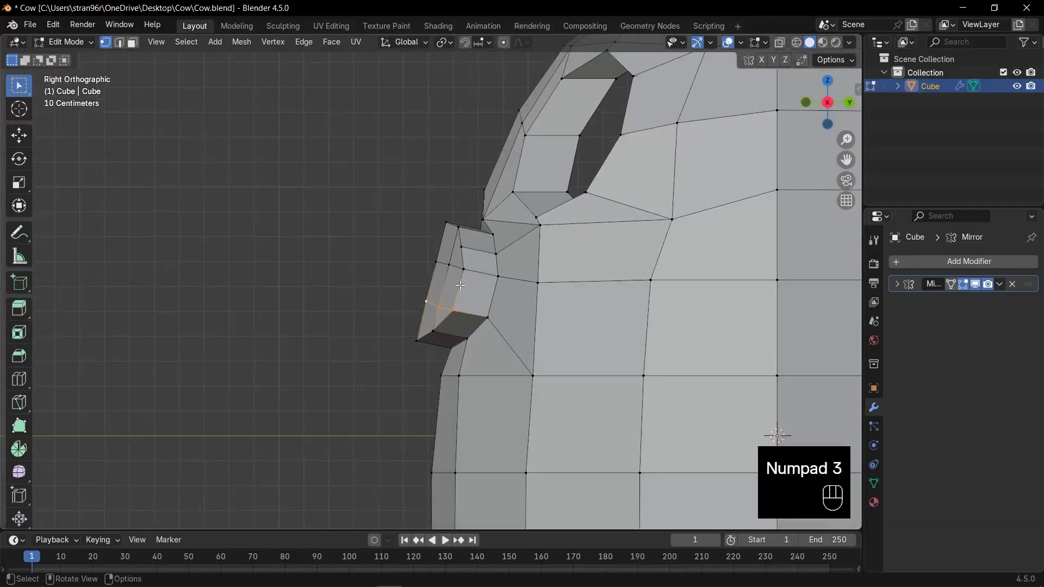
key(ctrl+r)
click(460, 285)
click(518, 284)
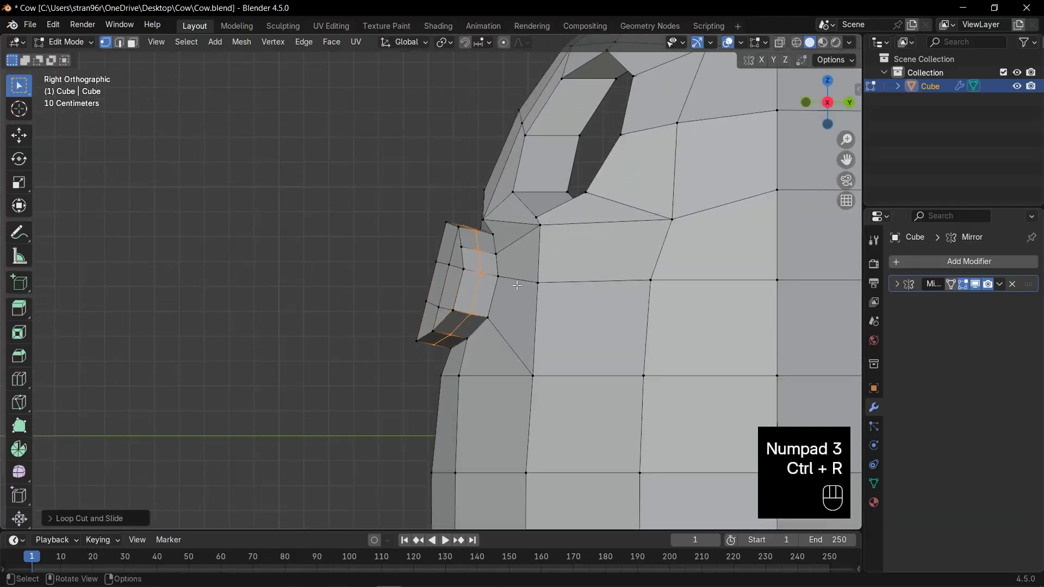
key(s)
click(523, 282)
Step: Slide the vertex directly below the eye socket down along its edge to widen the surrounding face ring
key(KP_1)
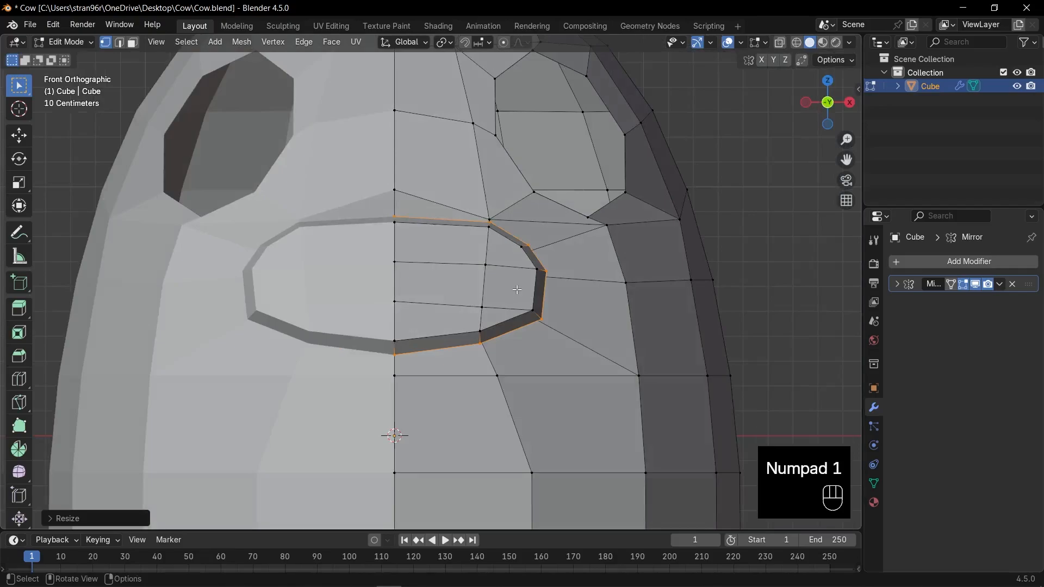
scroll(517, 289, down, 3)
scroll(519, 324, up, 3)
alt+click(610, 300)
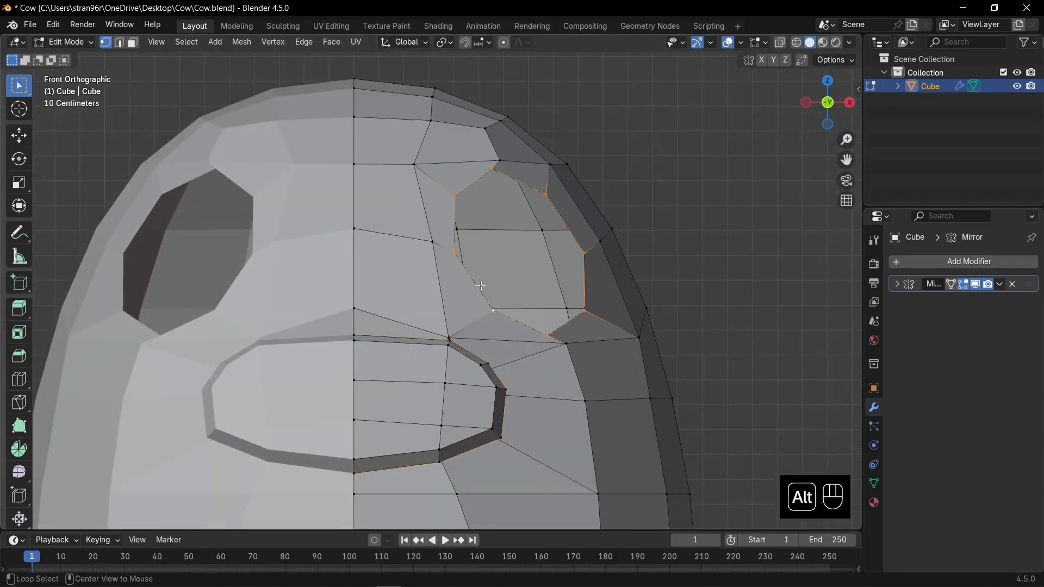
key(g)
key(g)
key(g)
key(g)
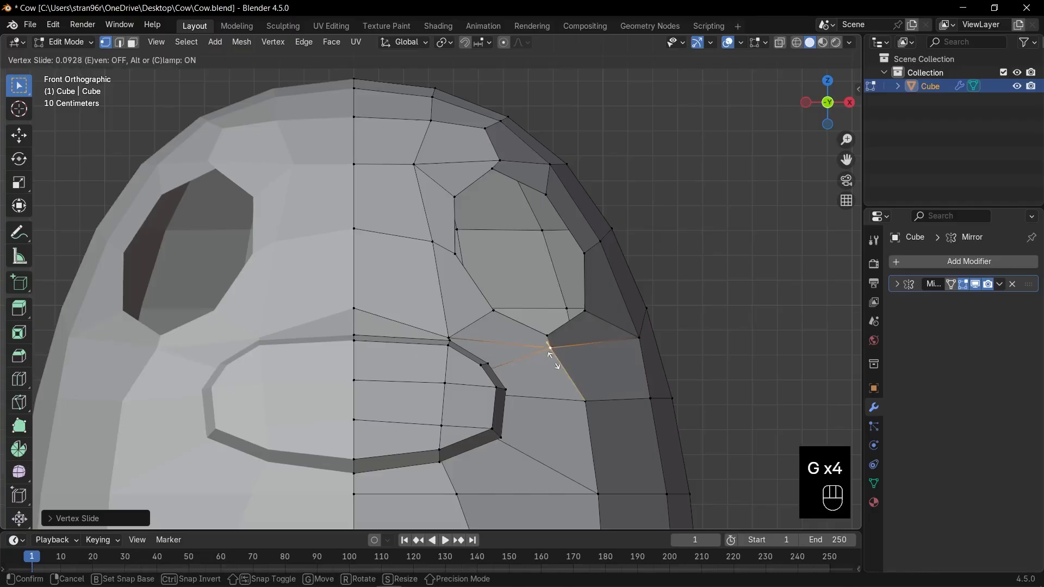
click(565, 383)
Step: Slide the vertex on the eye's inner side toward the midline and the vertex above the eye away from the socket
key(g)
key(g)
click(403, 236)
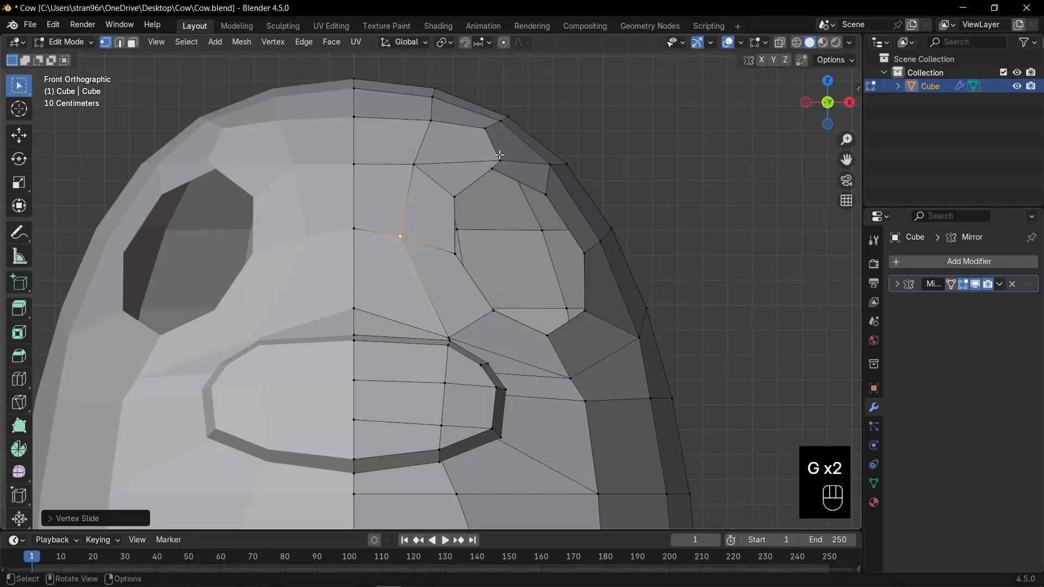
key(g)
key(g)
click(487, 130)
Step: Select the ring of faces around the eye socket, scale it up and shift it toward the midline
key(3)
alt+click(589, 239)
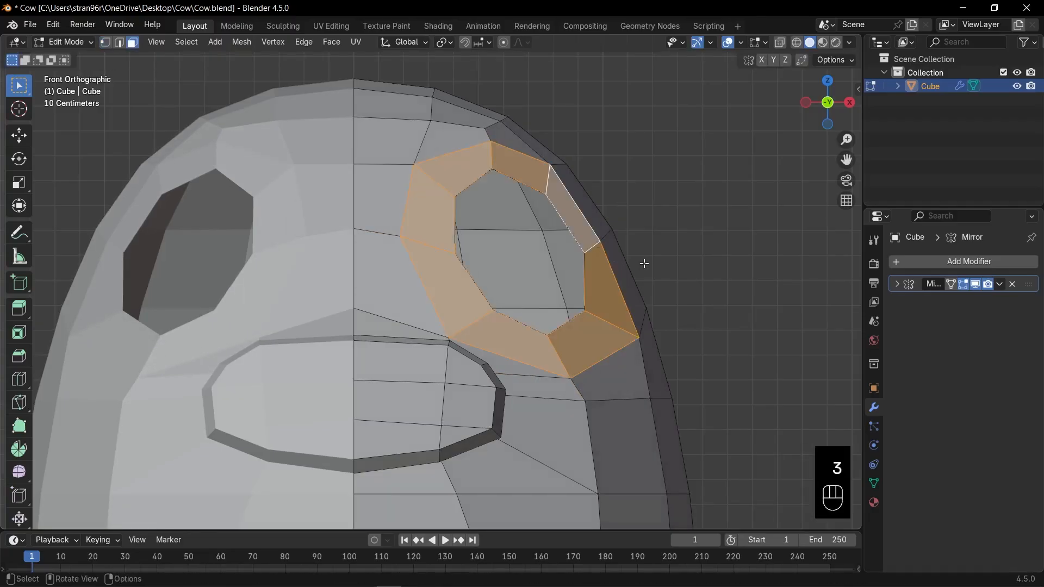
key(s)
click(634, 266)
key(g)
key(s)
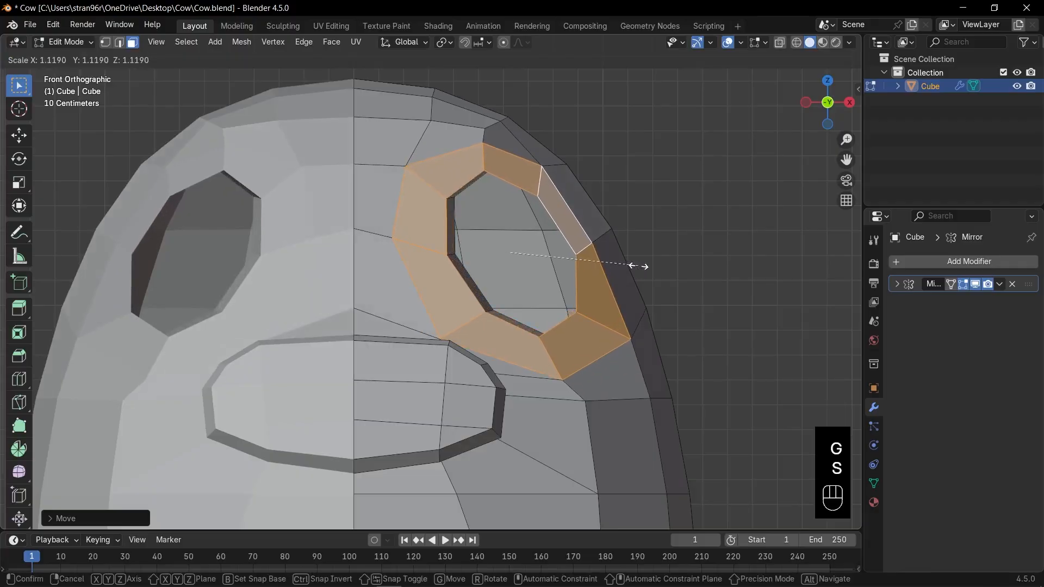
key(g)
click(637, 266)
middle_drag(637, 266, 571, 278)
Step: Select the eye socket's front edge loop, scale it up and adjust its position to widen the opening
key(KP_1)
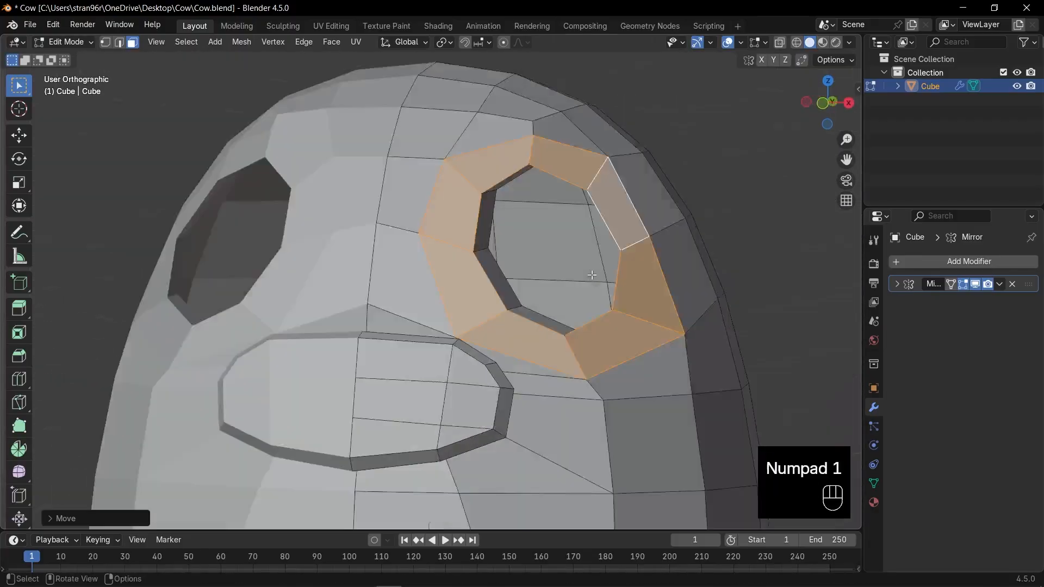
key(2)
alt+click(590, 278)
key(s)
click(609, 277)
key(g)
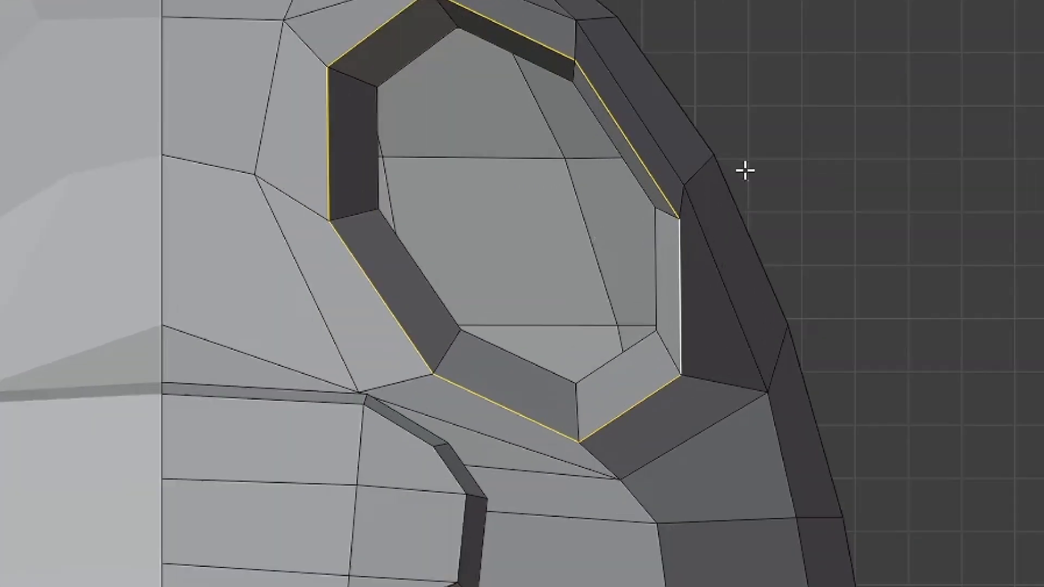
Step: Select the two-by-two block of faces at the middle of the body's right side and scale it up slightly
key(Tab)
key(Tab)
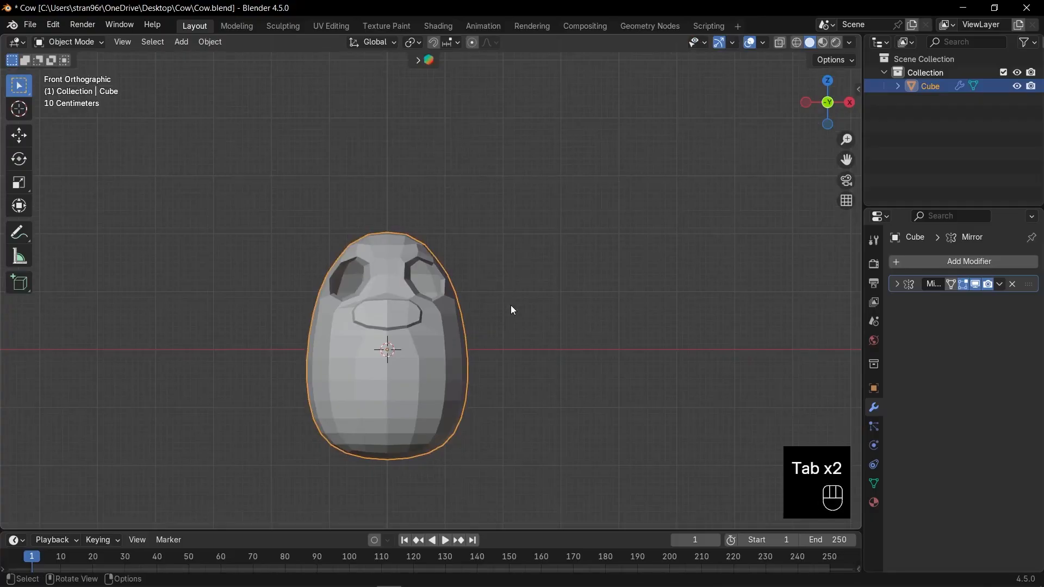
key(KP_3)
scroll(513, 310, up, 4)
shift+middle_drag(517, 347, 431, 159)
key(Tab)
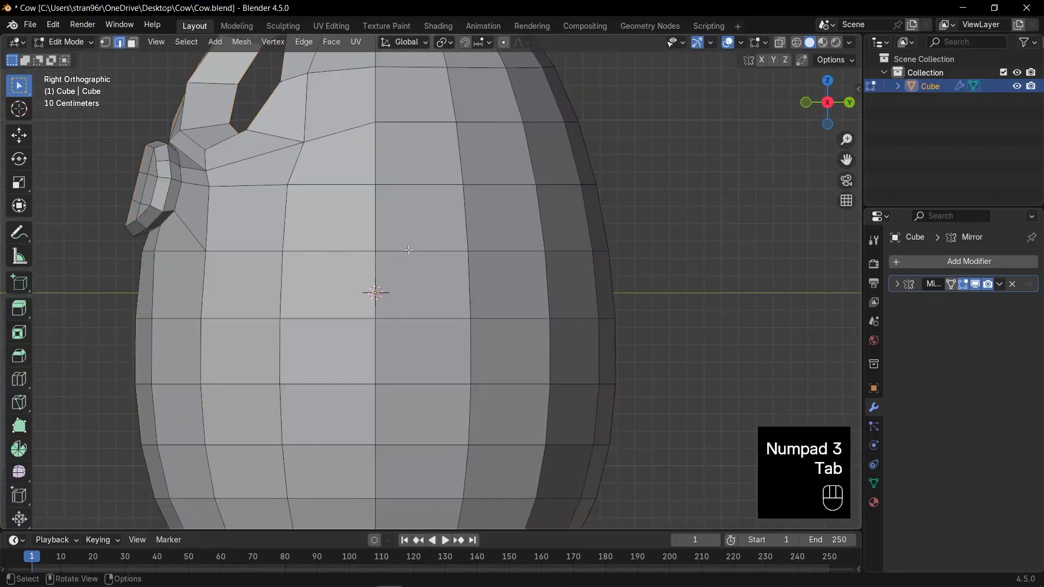
key(3)
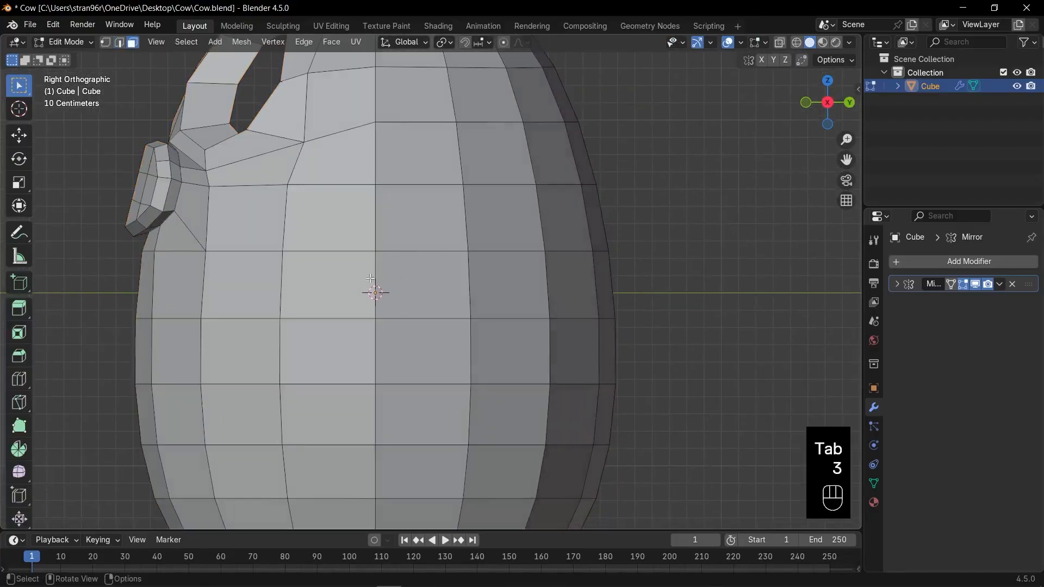
scroll(370, 279, down, 2)
drag(365, 287, 422, 324)
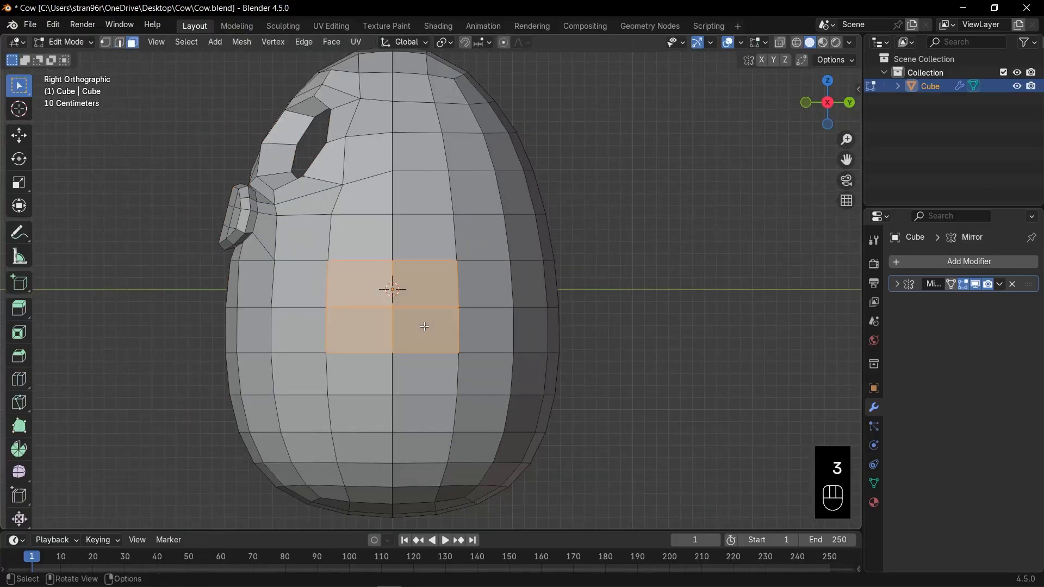
scroll(420, 321, up, 2)
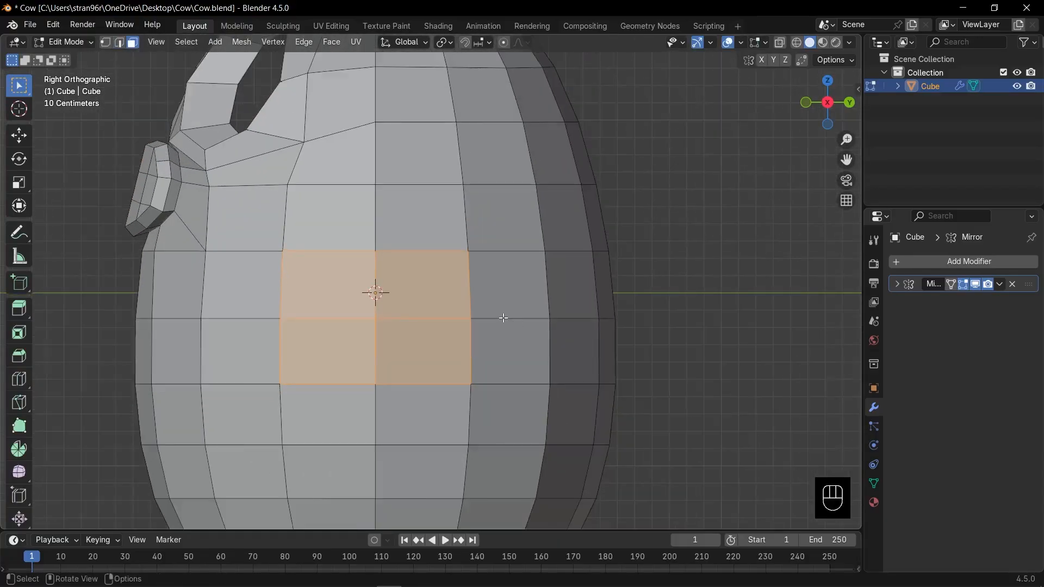
key(s)
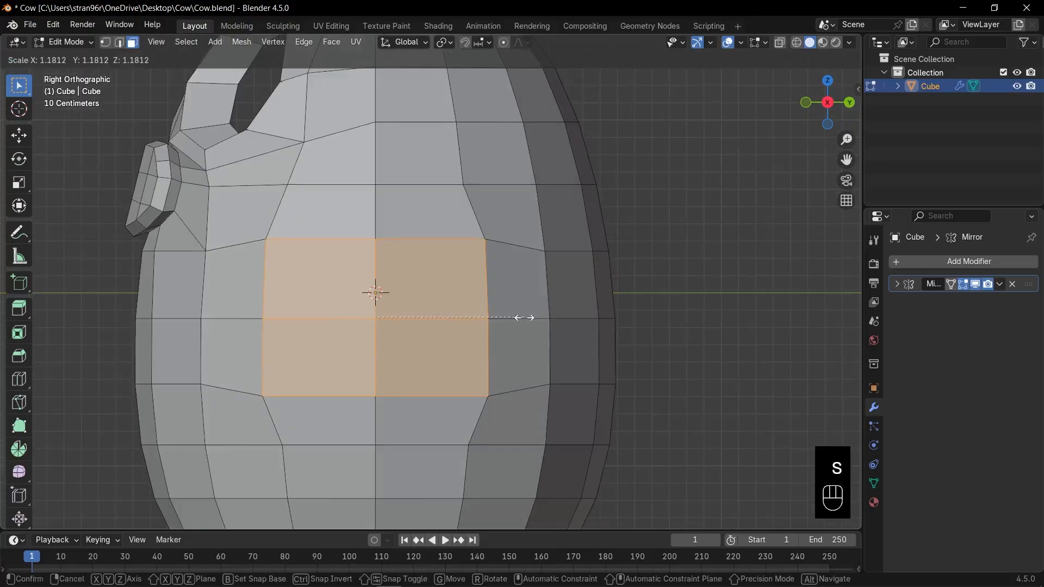
click(517, 319)
Step: Inset the four selected side faces and delete the inner faces to open an arm hole
key(i)
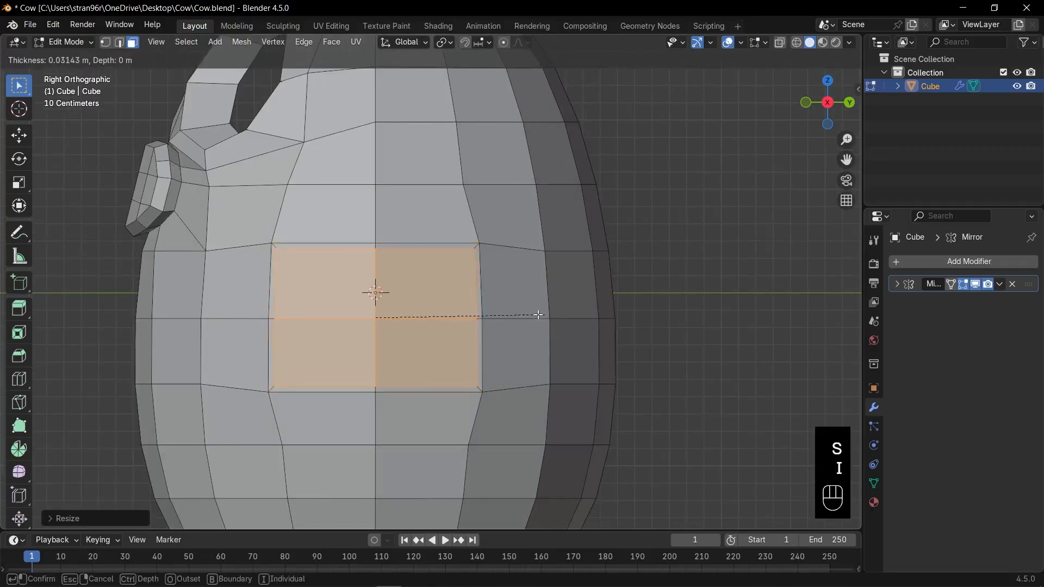
click(508, 316)
key(x)
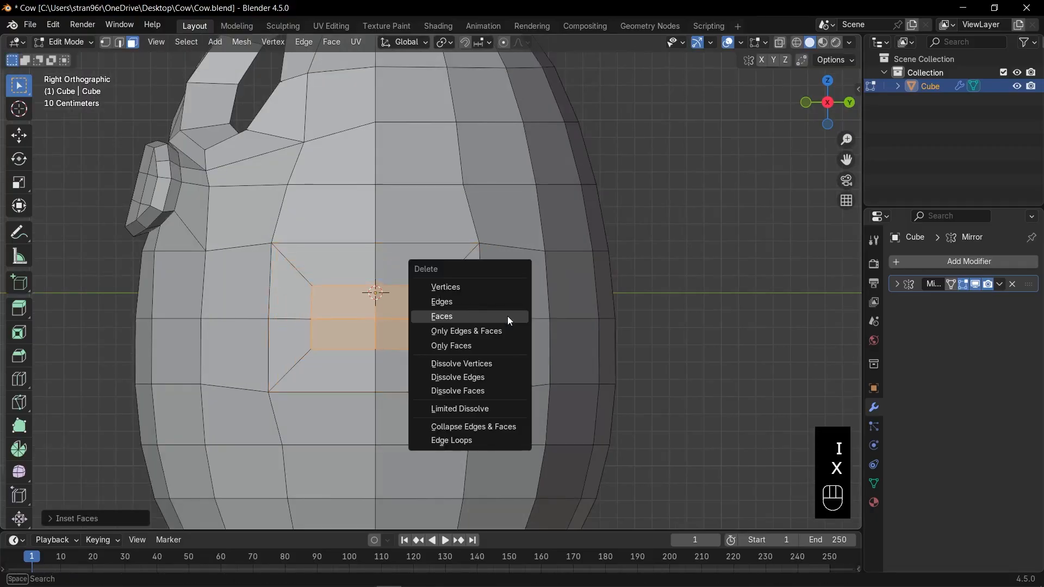
click(507, 316)
Step: Select the arm hole's edge loop and round it with the LoopTools Circle operation
alt+click(414, 278)
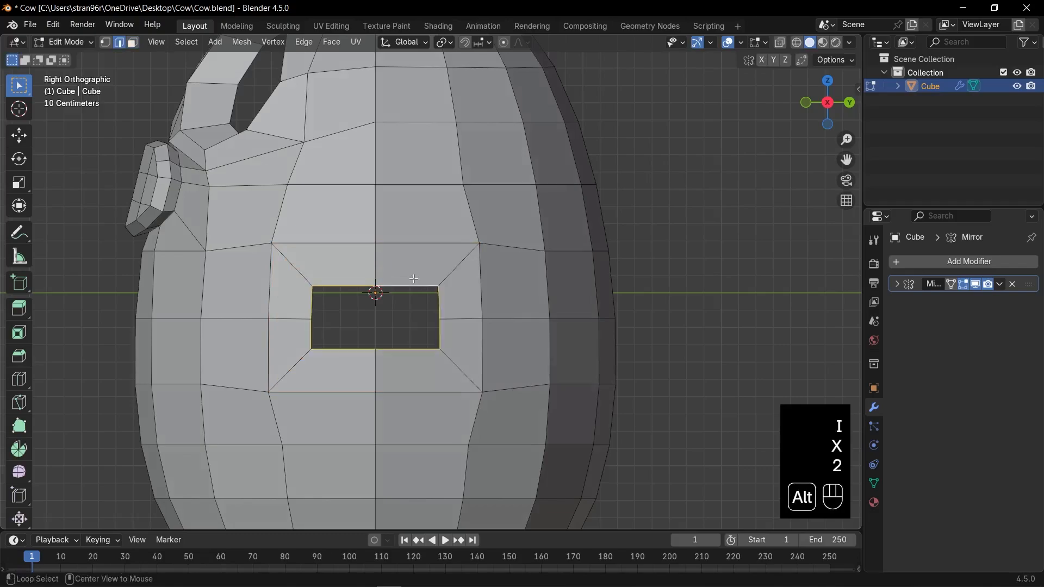
key(ctrl+e)
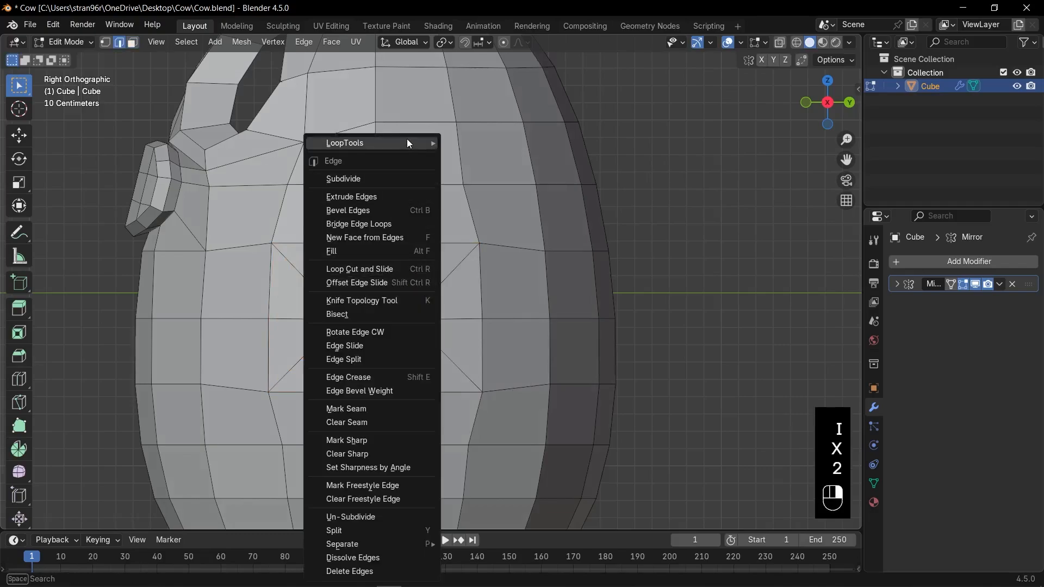
mouse_move(409, 143)
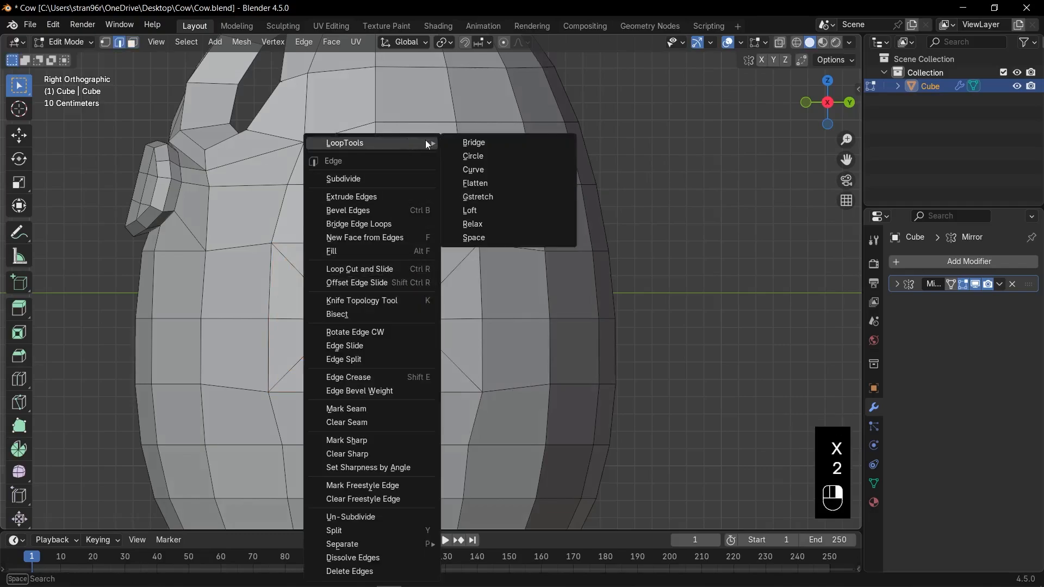
click(484, 158)
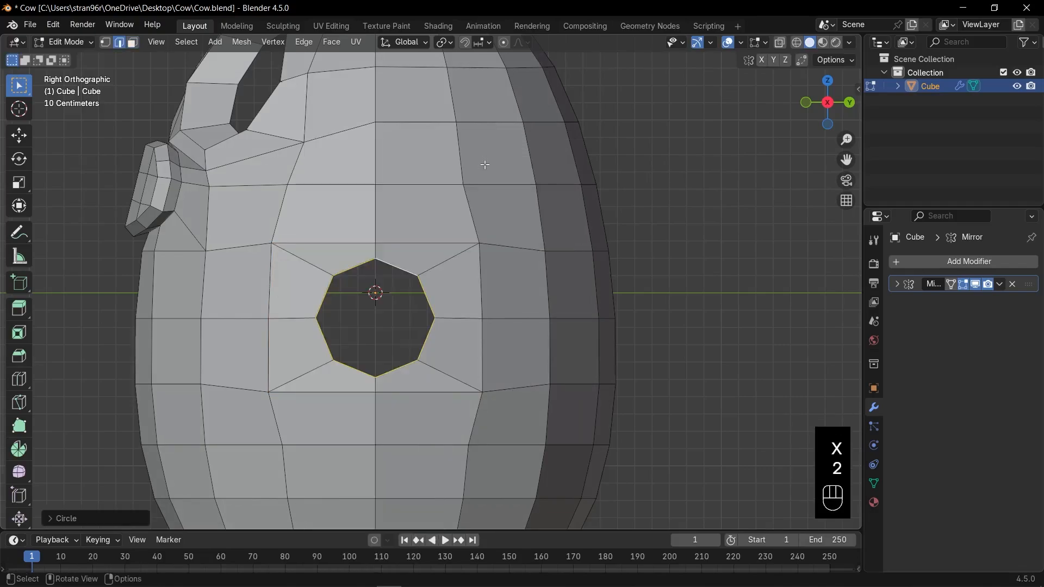
Step: Scale the round arm opening's edge loop slightly and shift it a little outward from the body in front view
key(s)
click(485, 270)
key(KP_3)
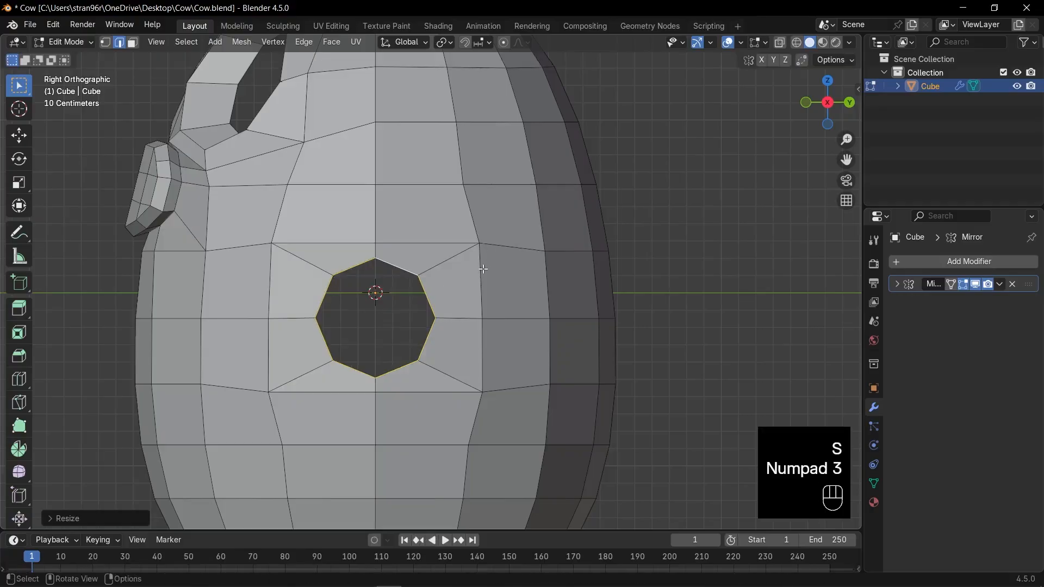
key(KP_1)
shift+middle_drag(594, 333, 426, 217)
key(g)
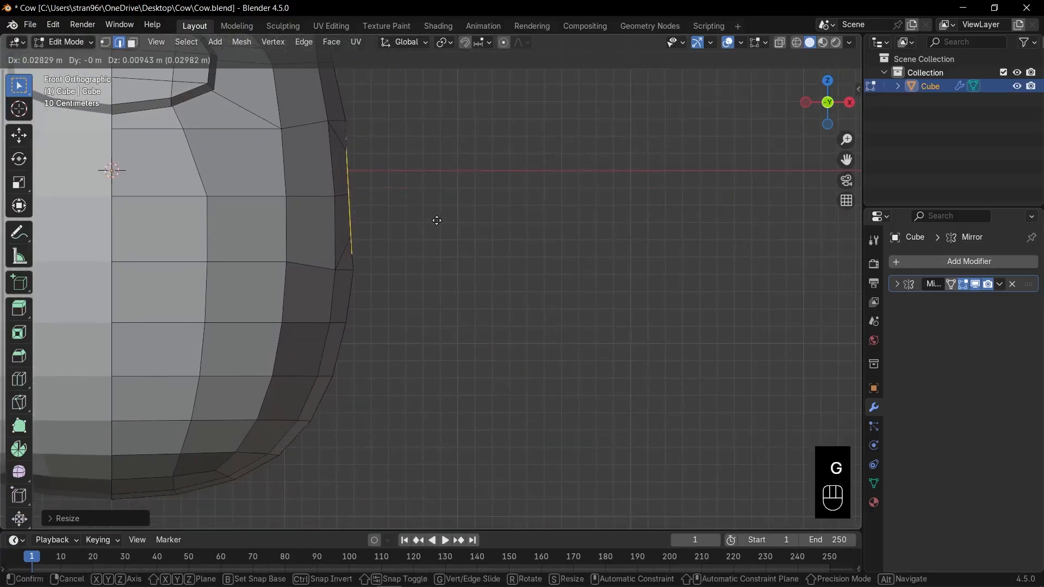
click(440, 220)
Step: Extrude the loop outward and down into an upper arm, then rotate, scale and reposition its end
key(e)
click(500, 302)
key(r)
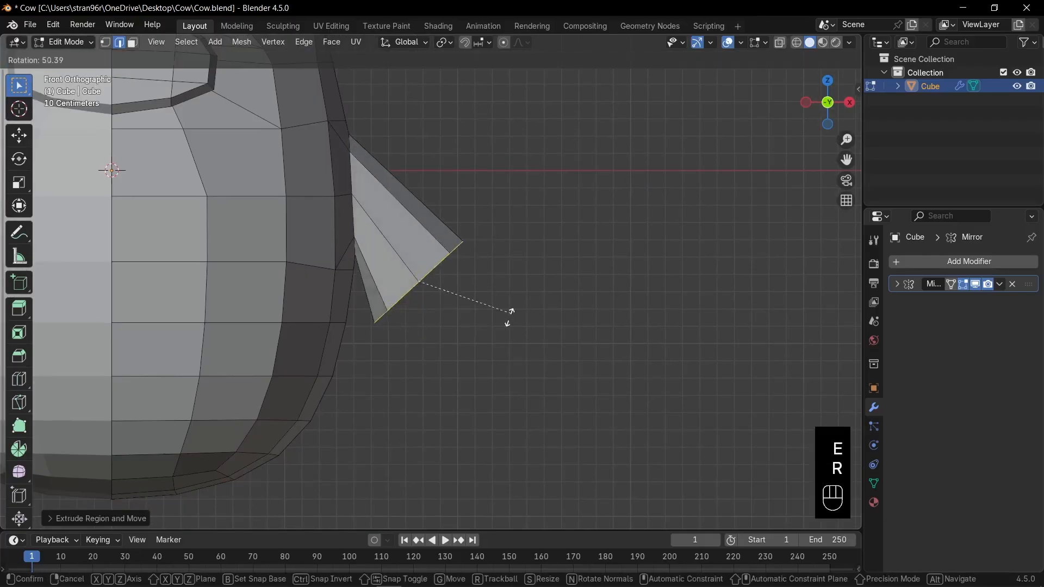
click(470, 323)
key(g)
shift+middle_drag(464, 324, 475, 275)
key(s)
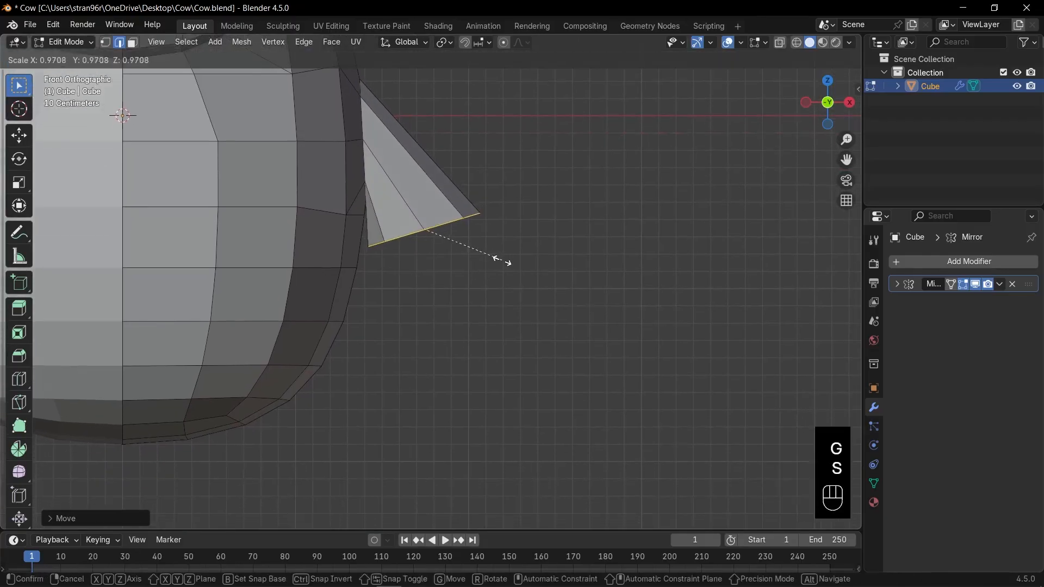
click(500, 259)
key(g)
click(493, 255)
Step: Extrude the arm's end loop downward into a forearm, rotate the end level and scale it down slightly
key(e)
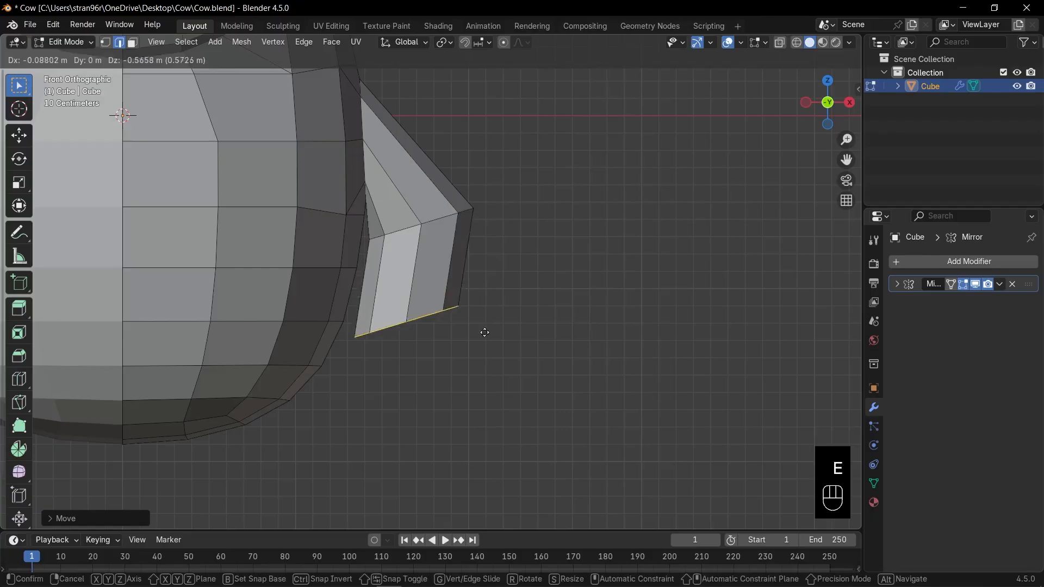
click(483, 329)
key(r)
key(s)
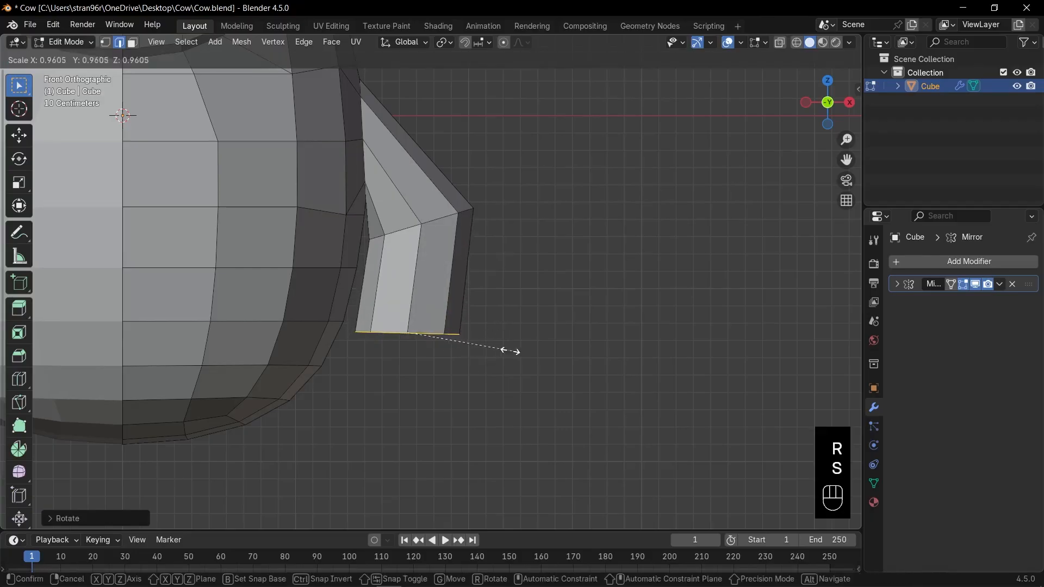
click(499, 346)
Step: Fill the open end of the arm with a face and split it in half by joining two opposite vertices
middle_drag(500, 345, 481, 281)
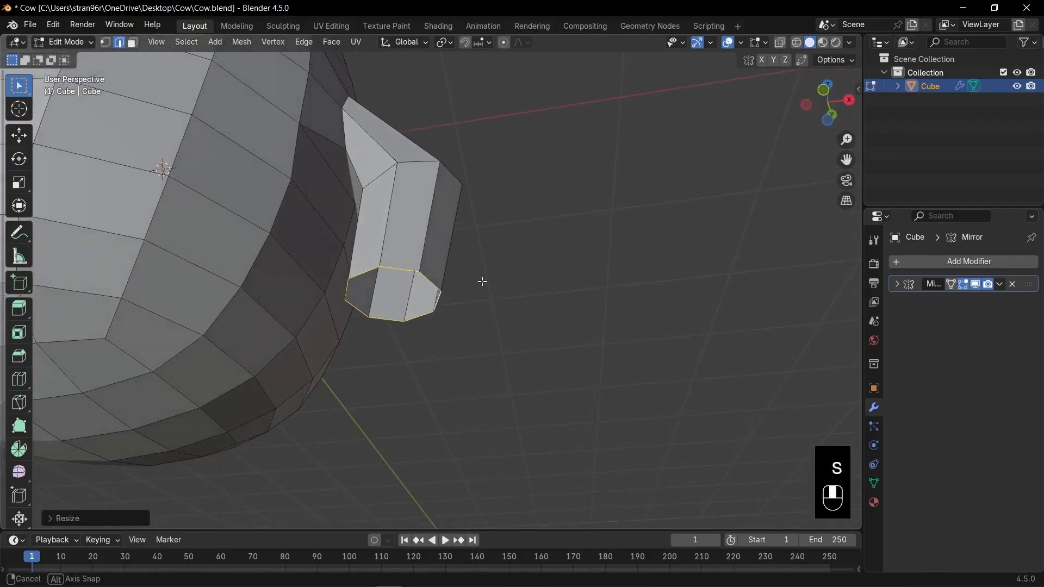
key(f)
scroll(482, 282, up, 2)
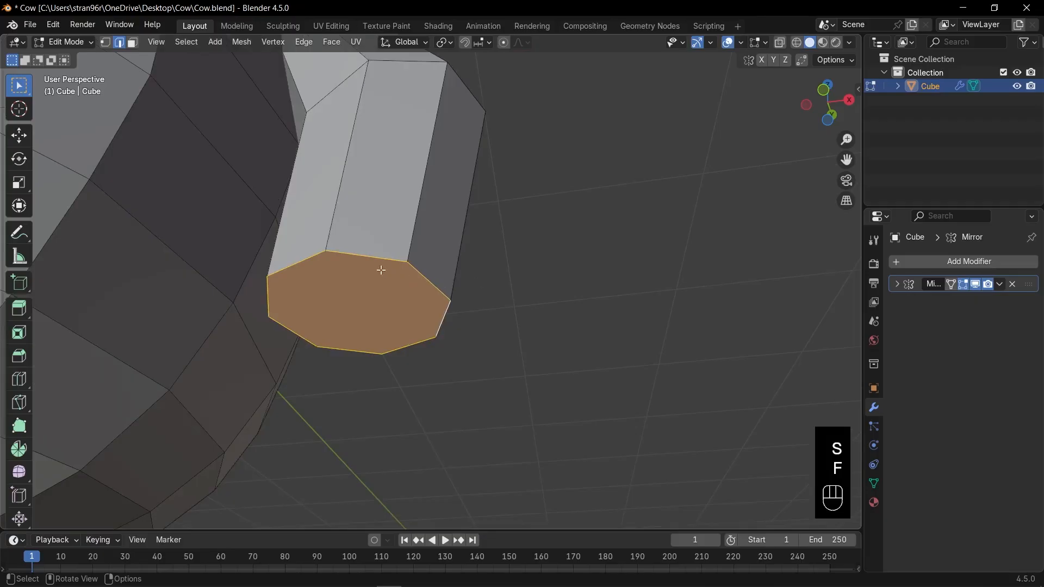
key(1)
click(339, 261)
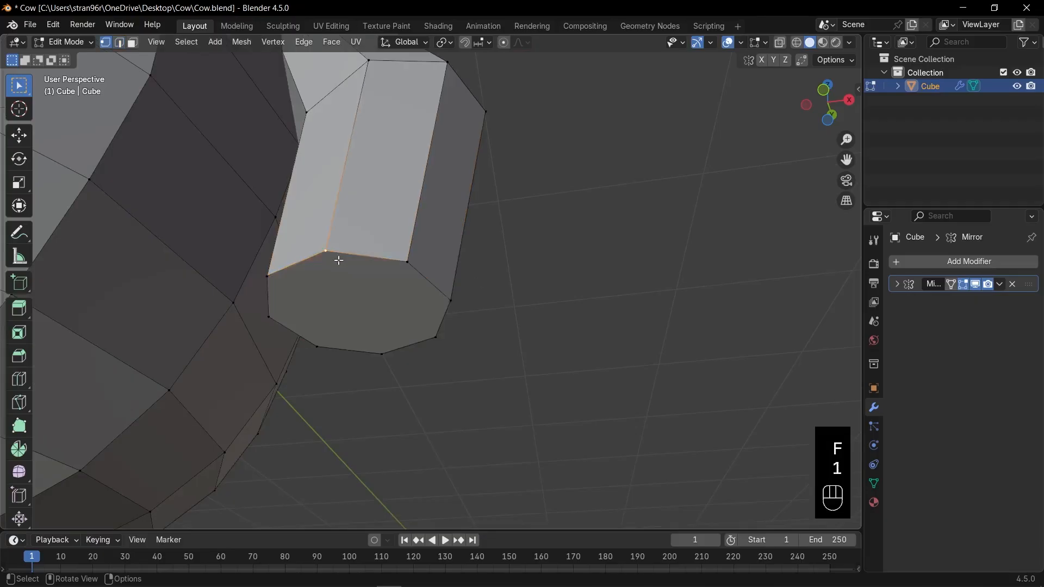
middle_drag(399, 353, 412, 311)
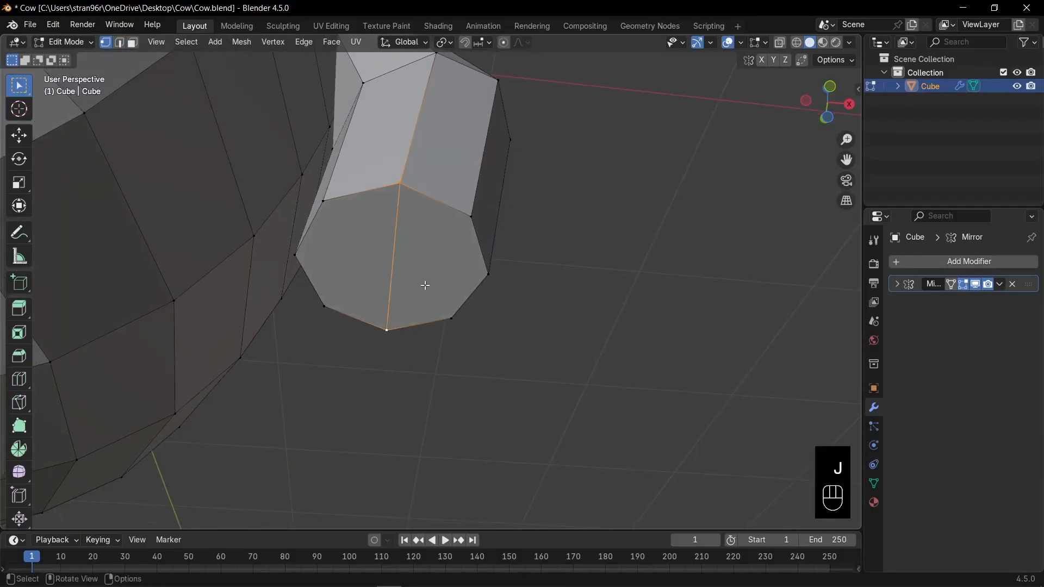
Step: Extrude the outer half of the arm's end face downward as a hoof half, then reposition and taper its tip
key(3)
key(KP_1)
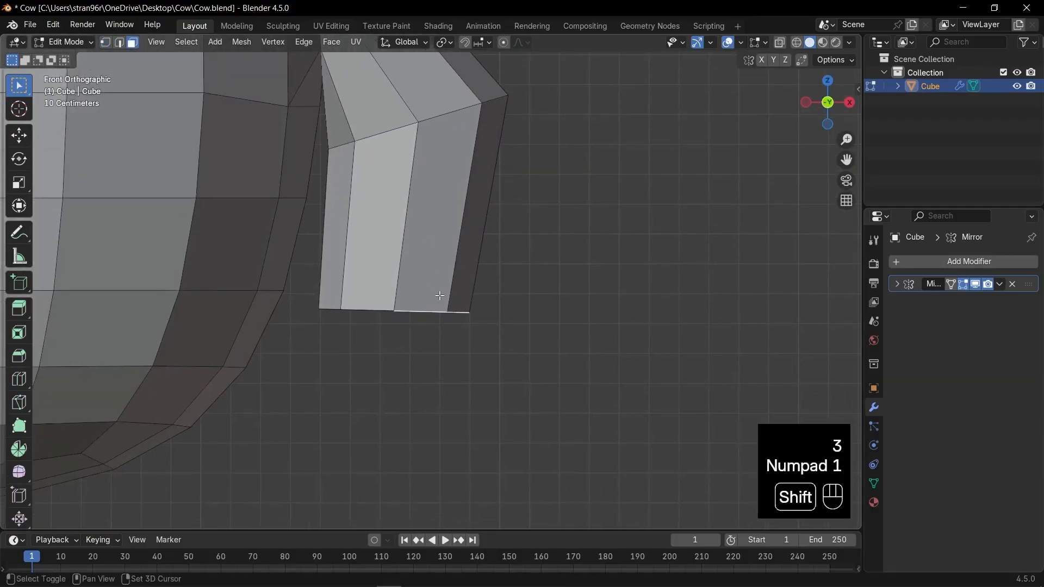
key(e)
click(442, 337)
key(g)
click(464, 347)
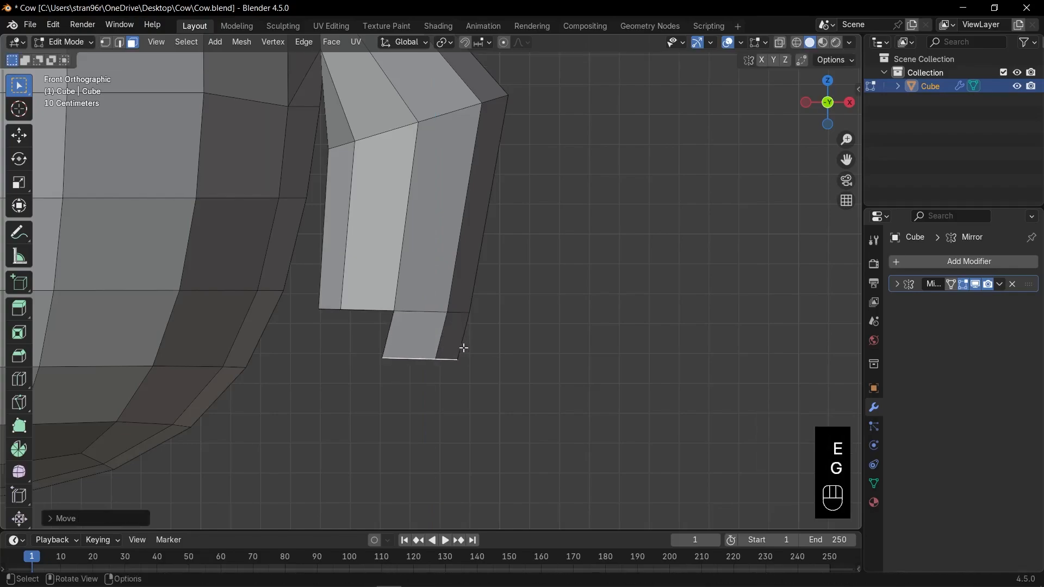
key(s)
click(474, 353)
Step: Extrude the inner half of the arm's end face down level with the outer half, taper it and adjust its position
middle_drag(404, 325, 380, 267)
key(3)
click(377, 266)
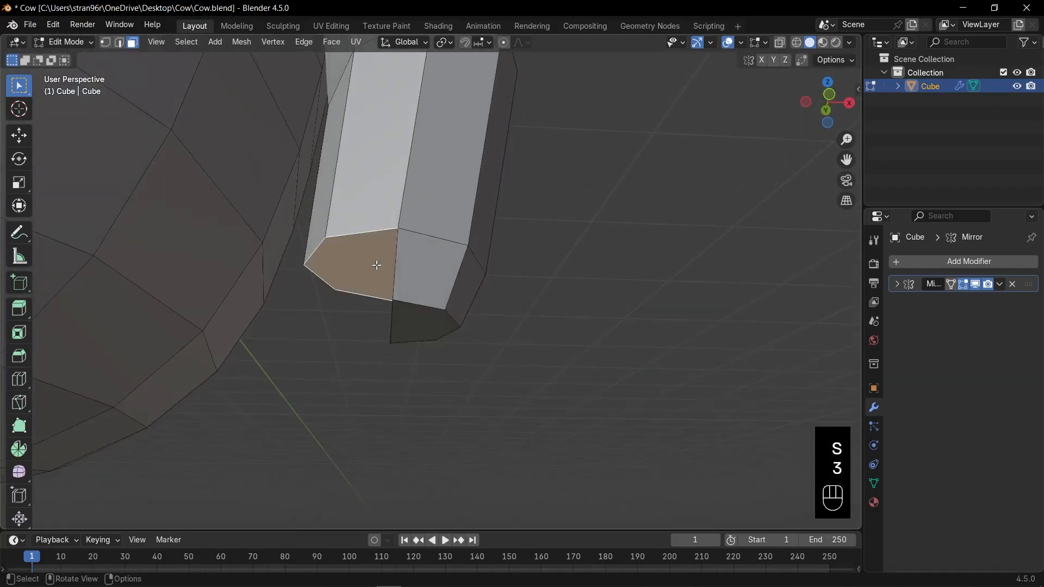
key(KP_1)
key(e)
click(462, 359)
key(s)
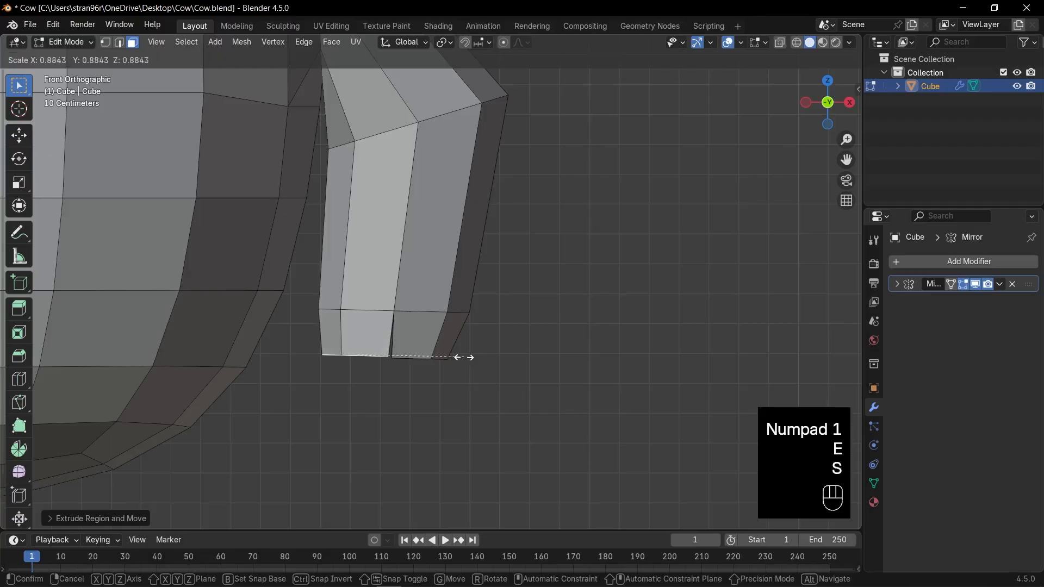
click(445, 358)
key(g)
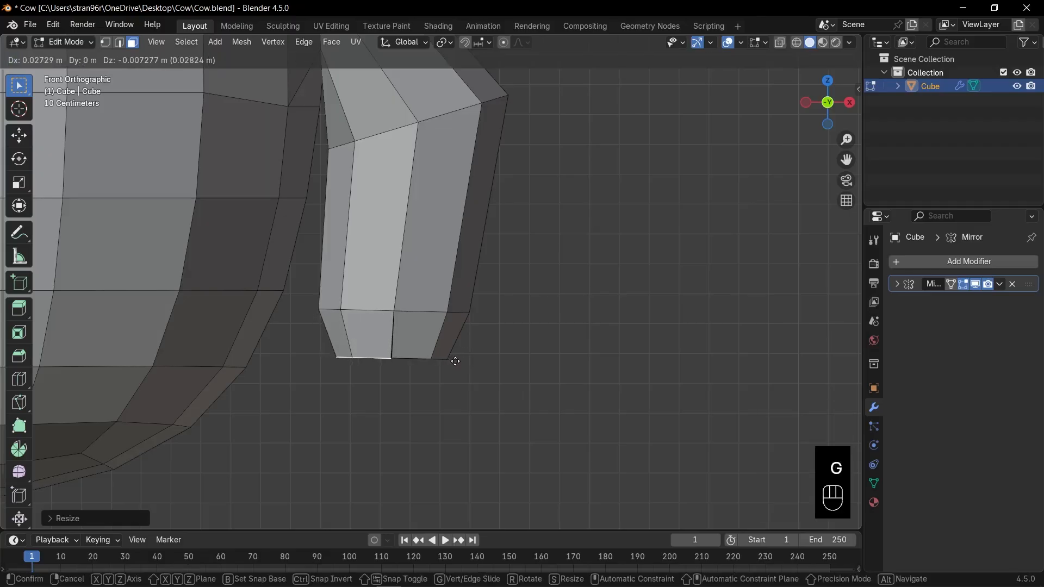
click(456, 359)
Step: Select a two-by-two block of faces on one side of the body's underside and scale it up
scroll(446, 321, down, 3)
shift+middle_drag(417, 273, 601, 375)
scroll(593, 364, down, 4)
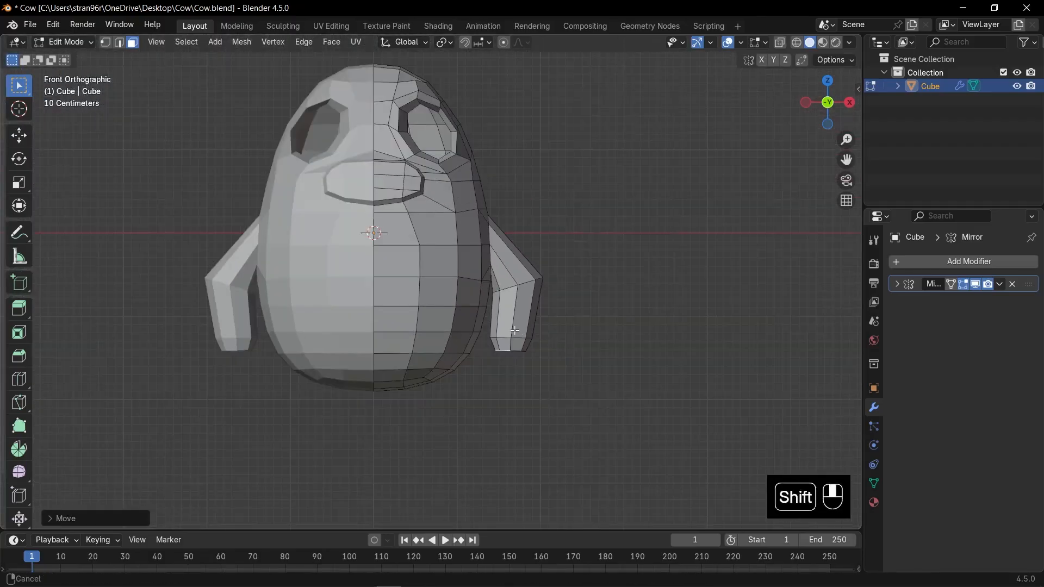
shift+middle_drag(552, 319, 581, 316)
middle_drag(472, 384, 496, 281)
scroll(509, 283, up, 3)
key(3)
drag(426, 256, 470, 288)
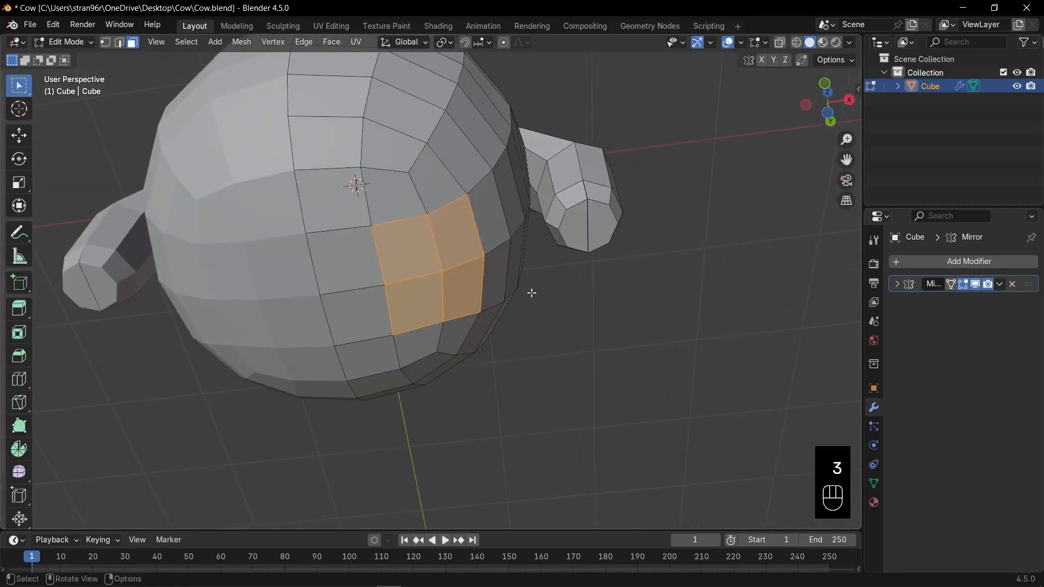
middle_drag(531, 293, 469, 266)
key(s)
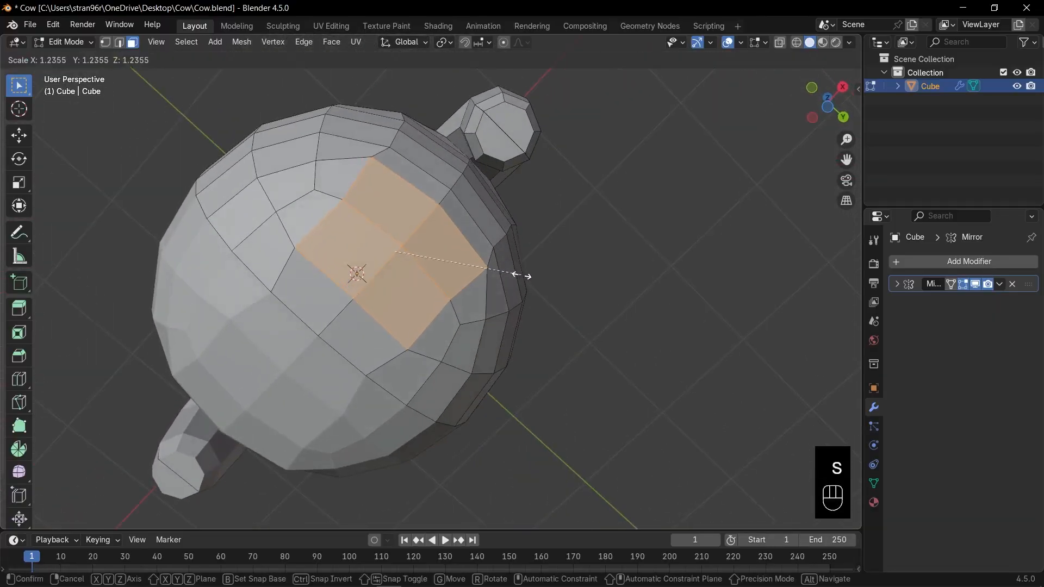
click(530, 277)
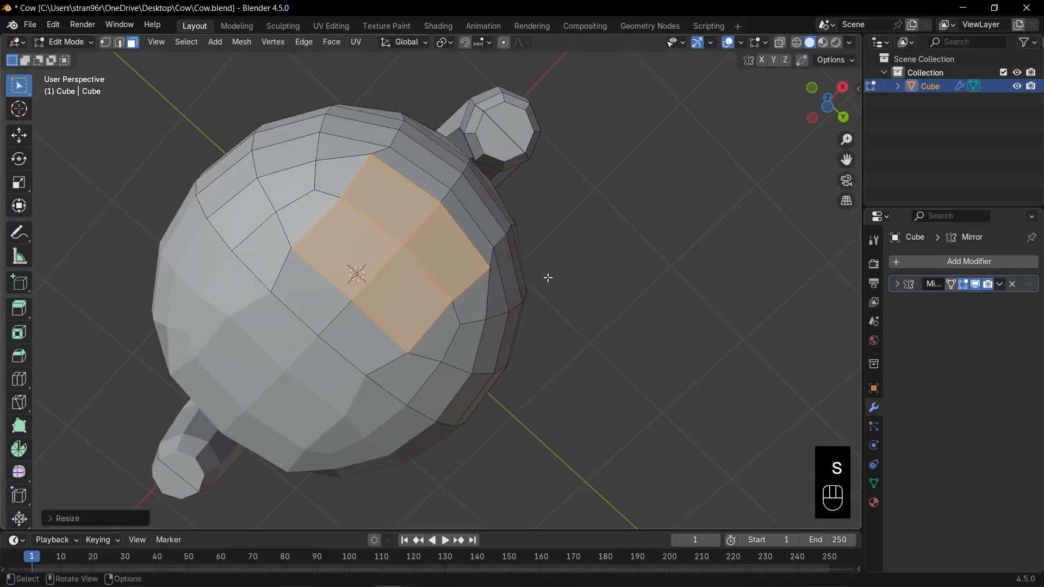
Step: Inset the four selected underside faces and delete the inner faces to open a leg hole
key(i)
click(513, 275)
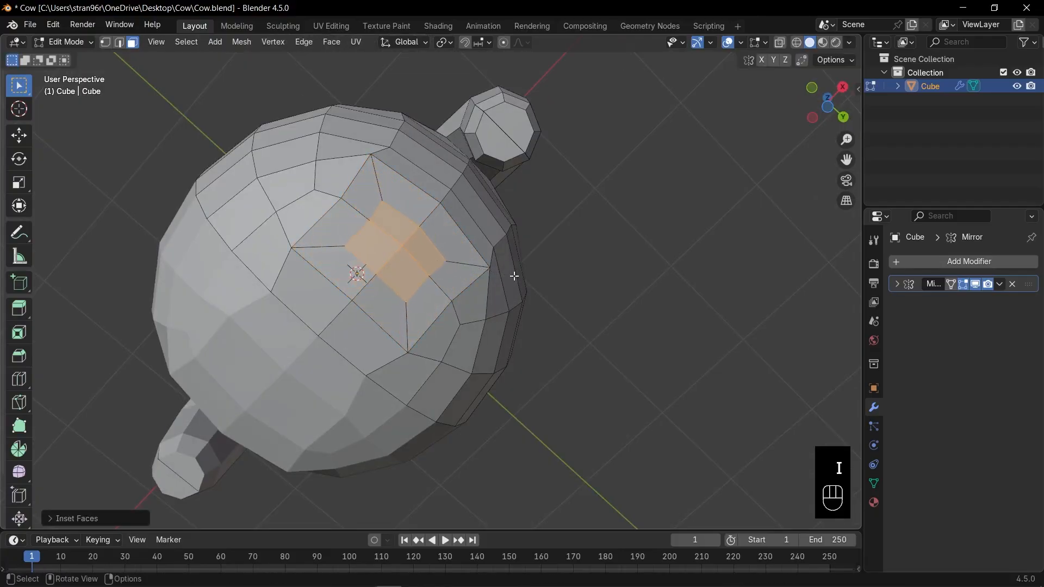
key(x)
click(514, 276)
Step: Select the leg hole's edge loop, round it with LoopTools Circle and scale it up
key(2)
alt+click(413, 217)
middle_drag(413, 217, 414, 142)
right_click(413, 142)
mouse_move(451, 142)
click(514, 157)
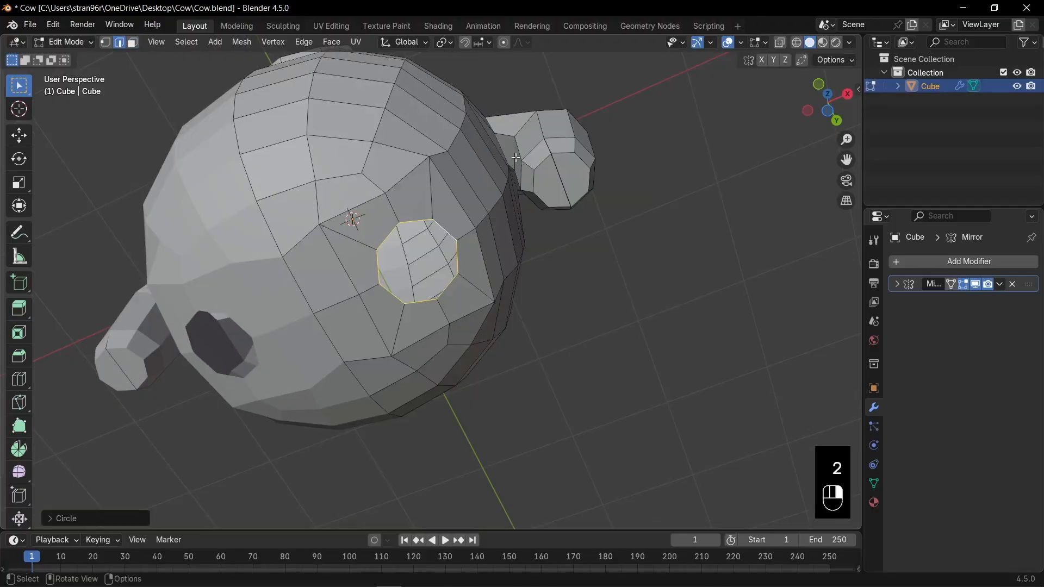
key(s)
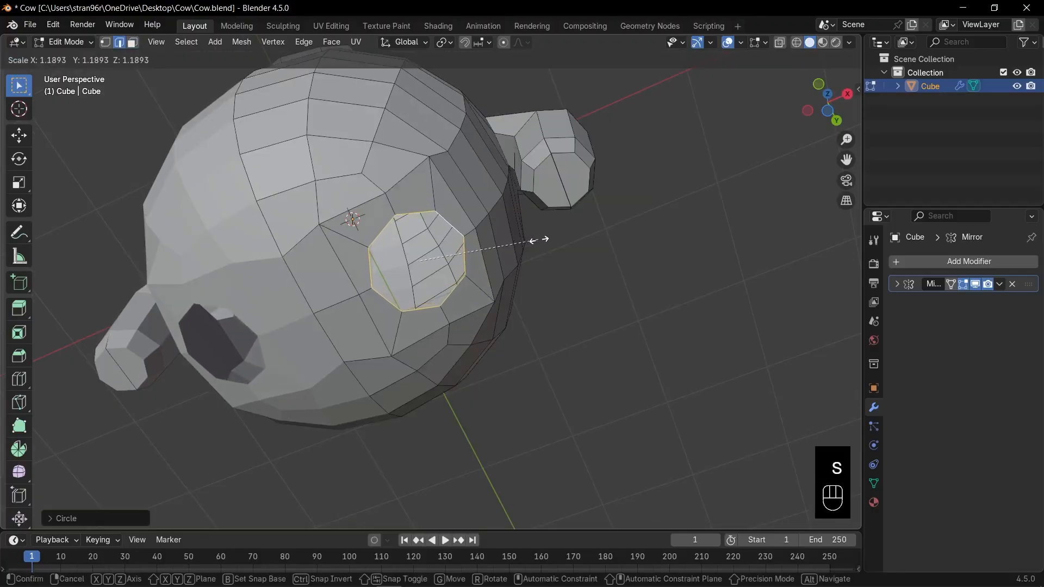
click(541, 240)
key(KP_1)
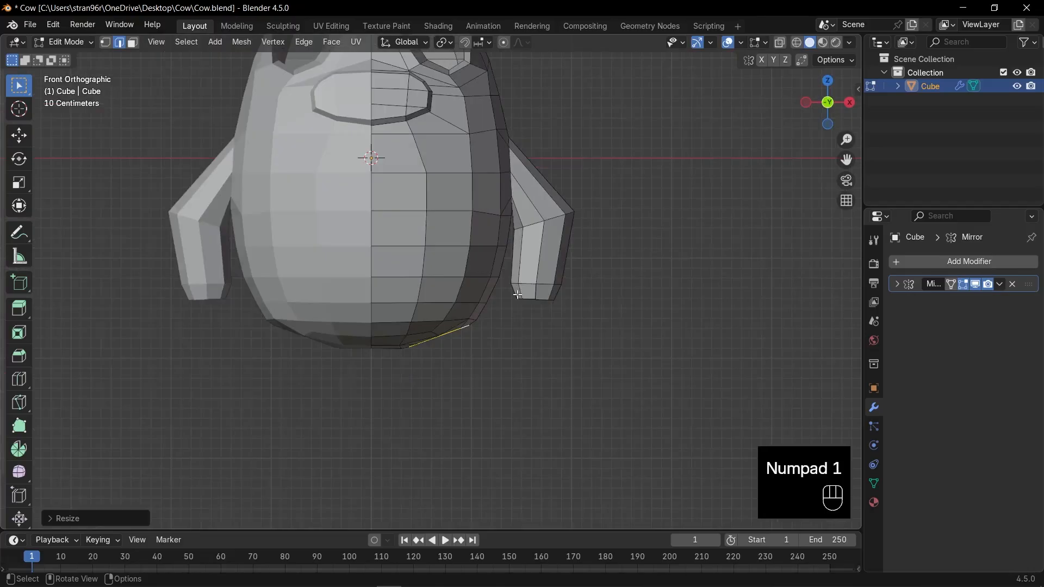
Step: Extrude the leg hole's edge loop down about 0.6 m along Z, flatten its end and adjust its height
shift+middle_drag(485, 405, 495, 256)
key(e)
key(z)
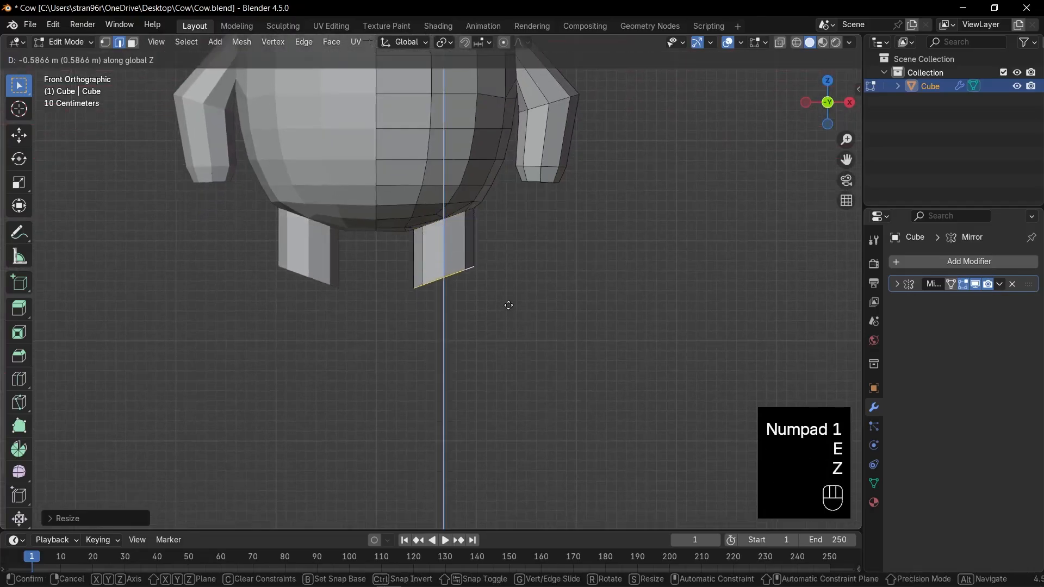
click(509, 309)
key(s)
key(z)
key(0)
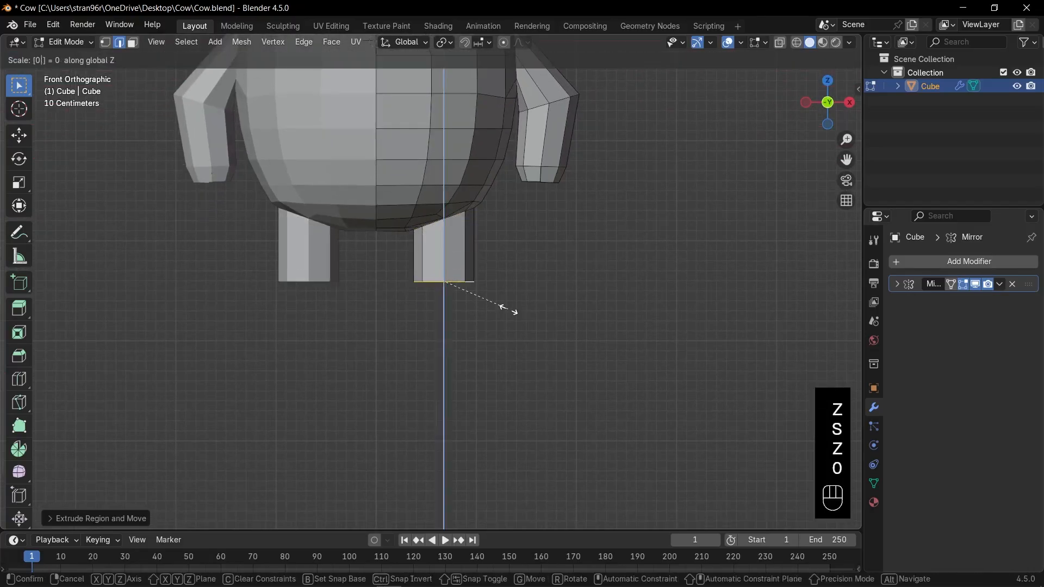
key(Return)
key(g)
key(z)
click(507, 292)
Step: Thicken the leg by scaling up its top and bottom edge loops together, and adjust their position
middle_drag(508, 291, 514, 201)
key(KP_1)
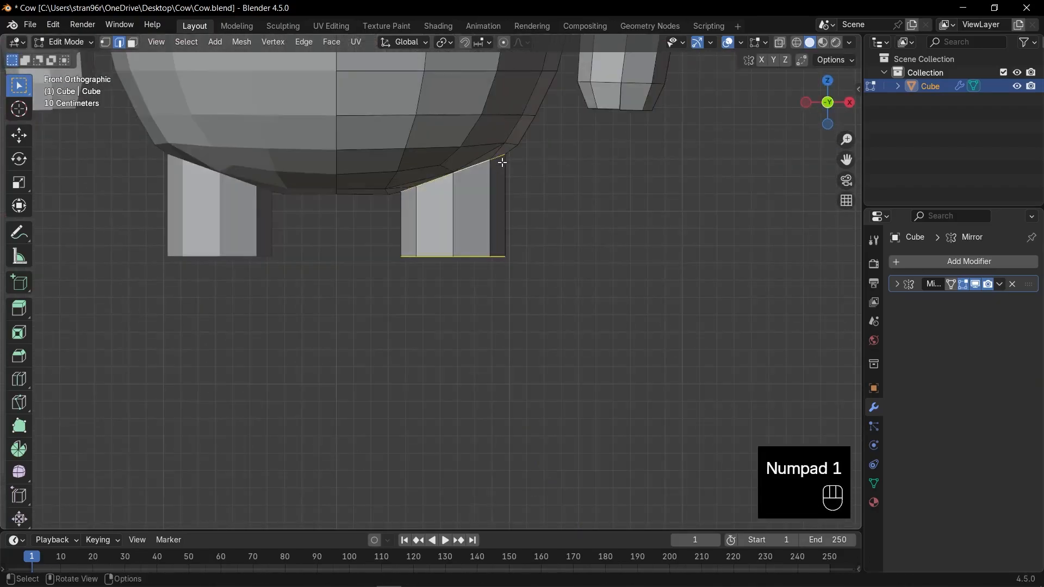
key(s)
click(554, 228)
key(g)
click(554, 226)
key(s)
click(564, 228)
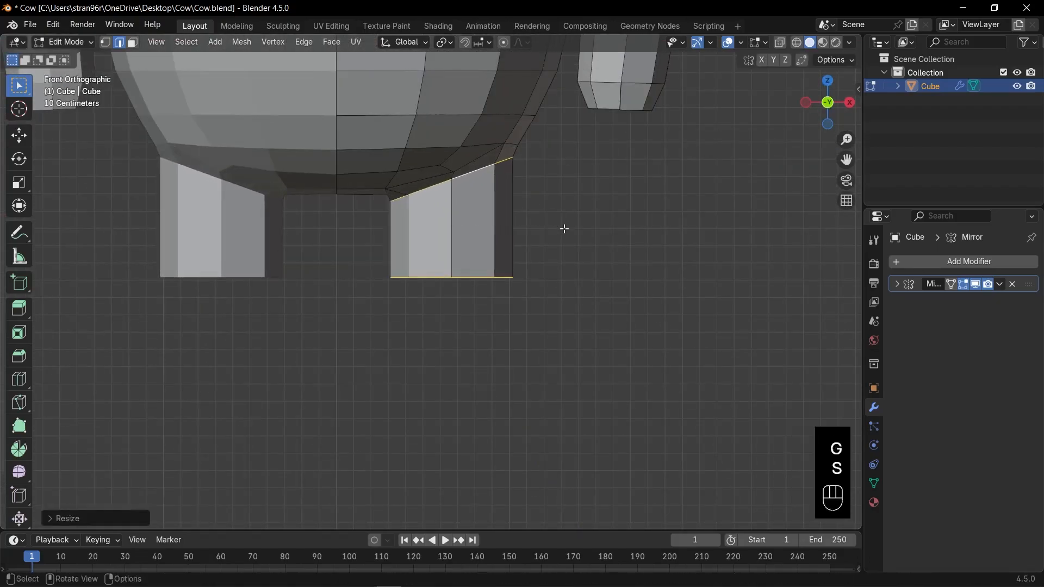
Step: Fill the leg's open end with a face and split it into two halves between its front and back vertices
shift+middle_drag(564, 228, 484, 262)
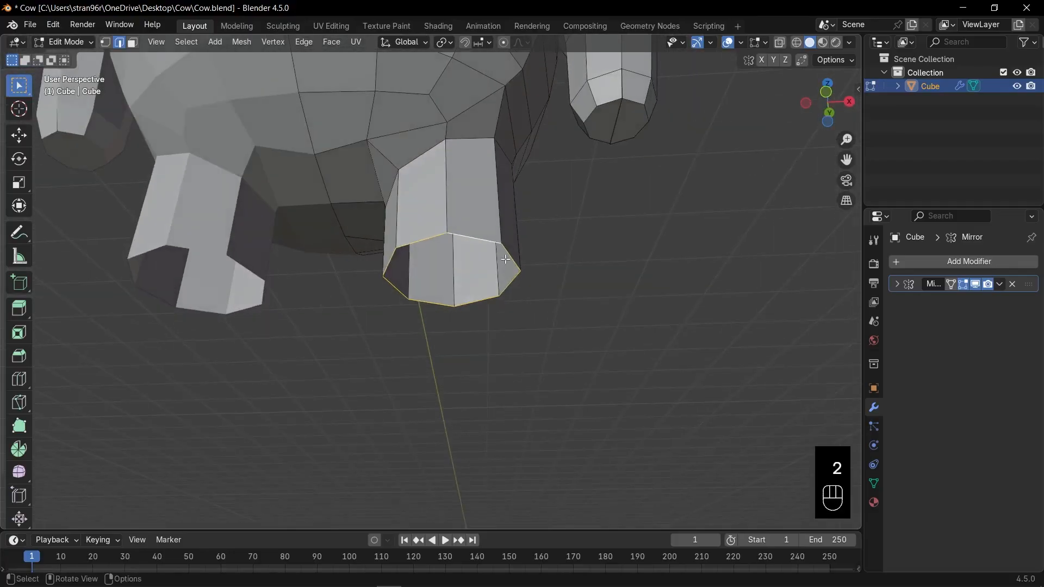
key(f)
shift+middle_drag(552, 242, 545, 291)
scroll(546, 291, up, 3)
shift+middle_drag(528, 331, 452, 222)
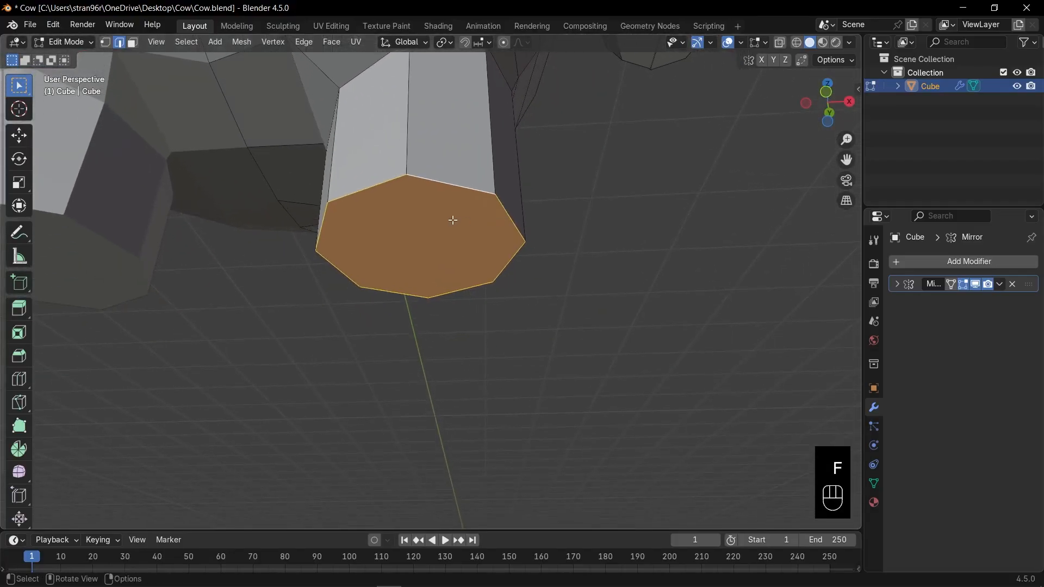
key(1)
click(409, 179)
shift+click(433, 298)
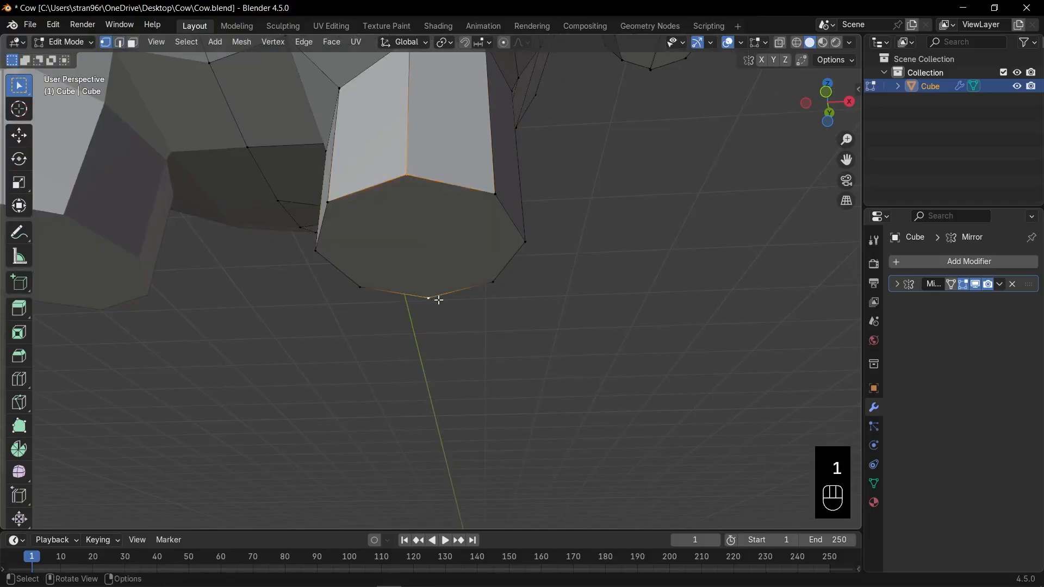
Step: Extrude the two halves of the leg's end as individual faces about 0.11 m to form the split hoof
key(3)
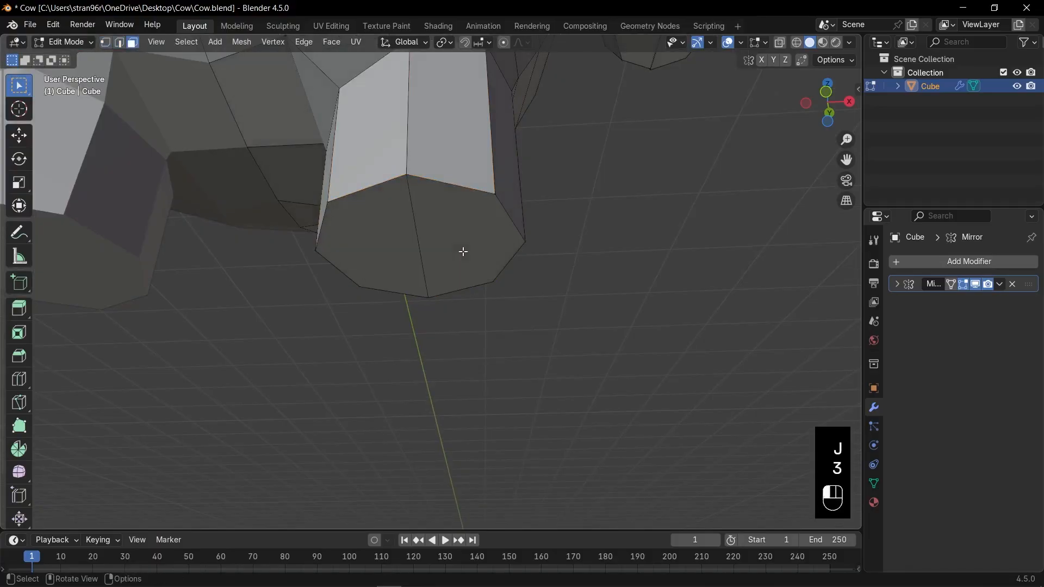
click(463, 252)
key(KP_1)
shift+middle_drag(491, 334, 484, 234)
shift+click(416, 233)
key(KP_1)
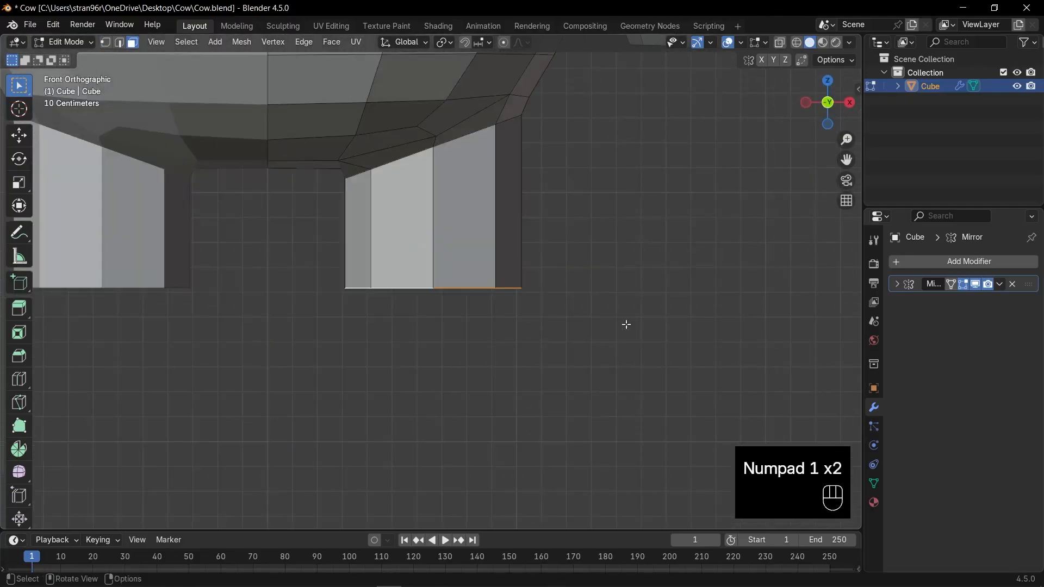
key(alt+e)
click(608, 338)
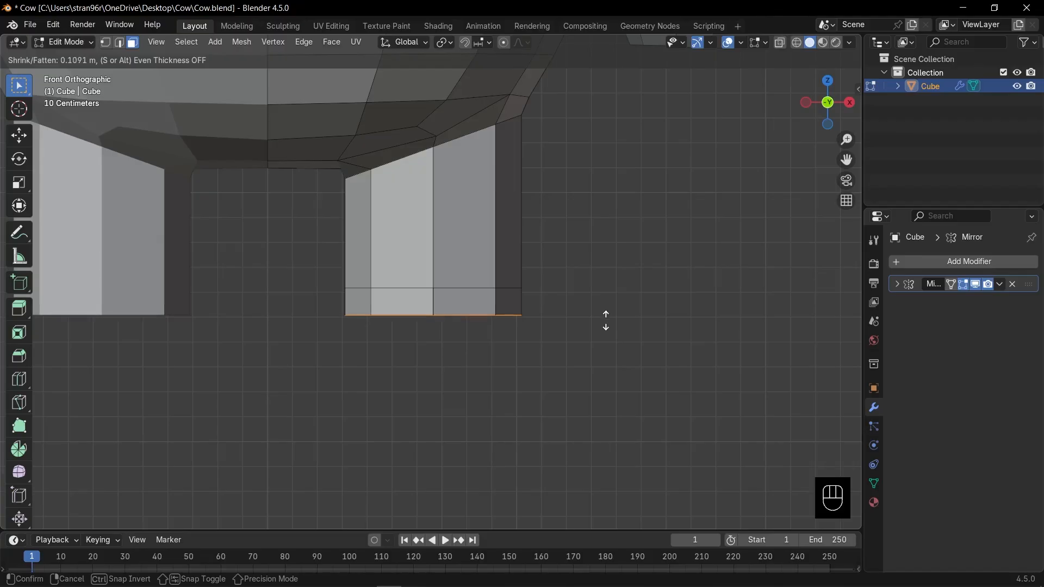
click(605, 321)
scroll(606, 320, down, 5)
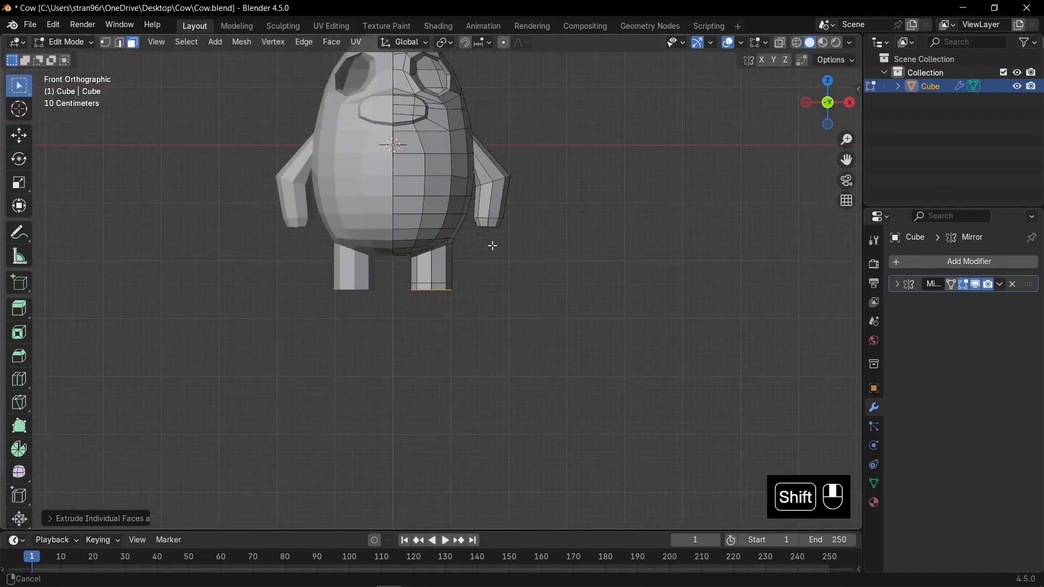
Step: Select a two-by-two block of faces on one side of the head's top and scale it up by about 1.15
shift+middle_drag(492, 245, 560, 372)
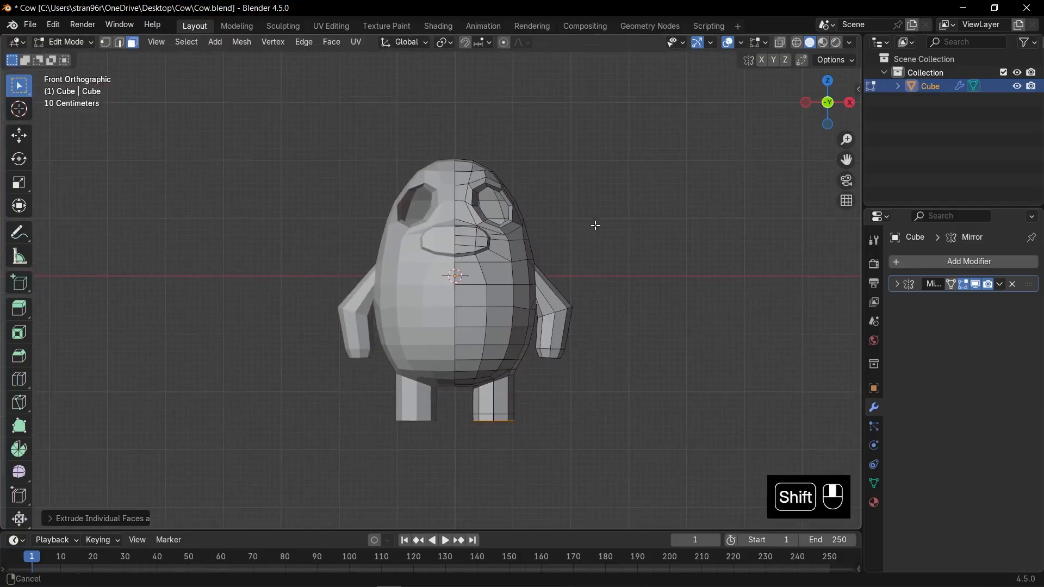
shift+middle_drag(595, 225, 472, 370)
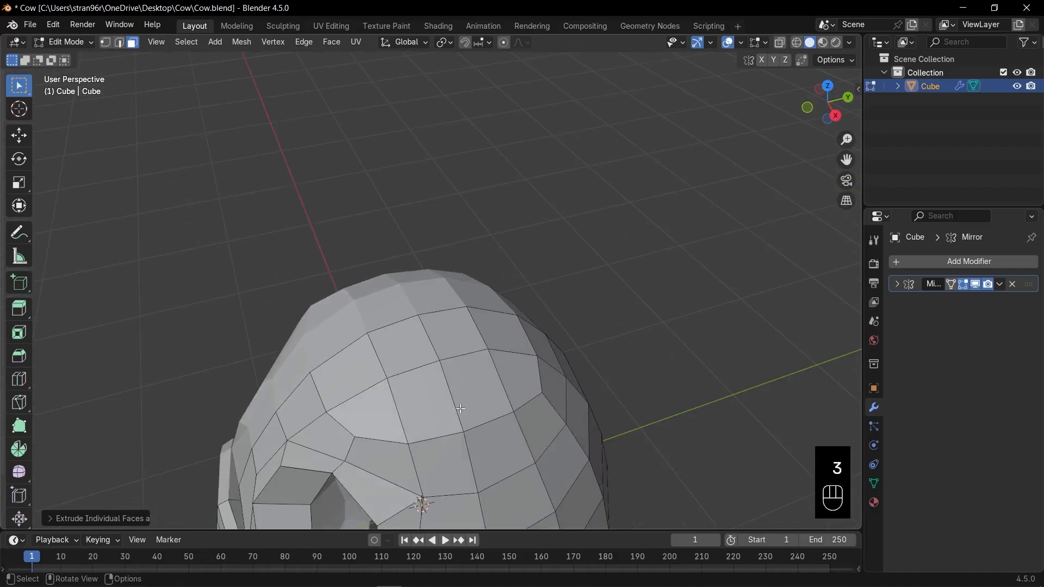
drag(477, 441, 481, 444)
shift+middle_drag(481, 443, 443, 376)
key(s)
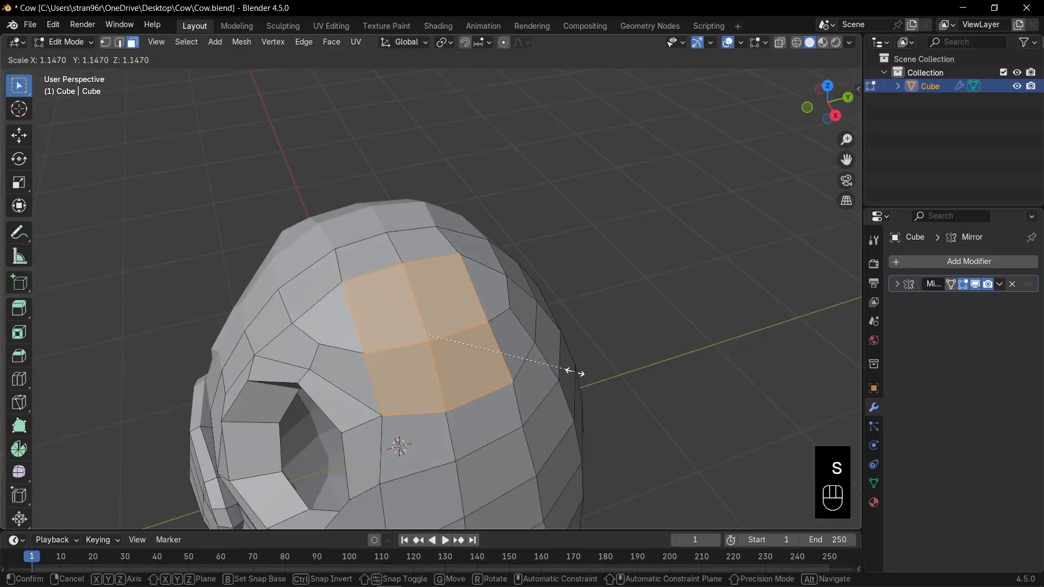
click(575, 373)
Step: Inset the four selected head faces and delete the inner faces to open a horn hole
scroll(584, 371, up, 2)
key(i)
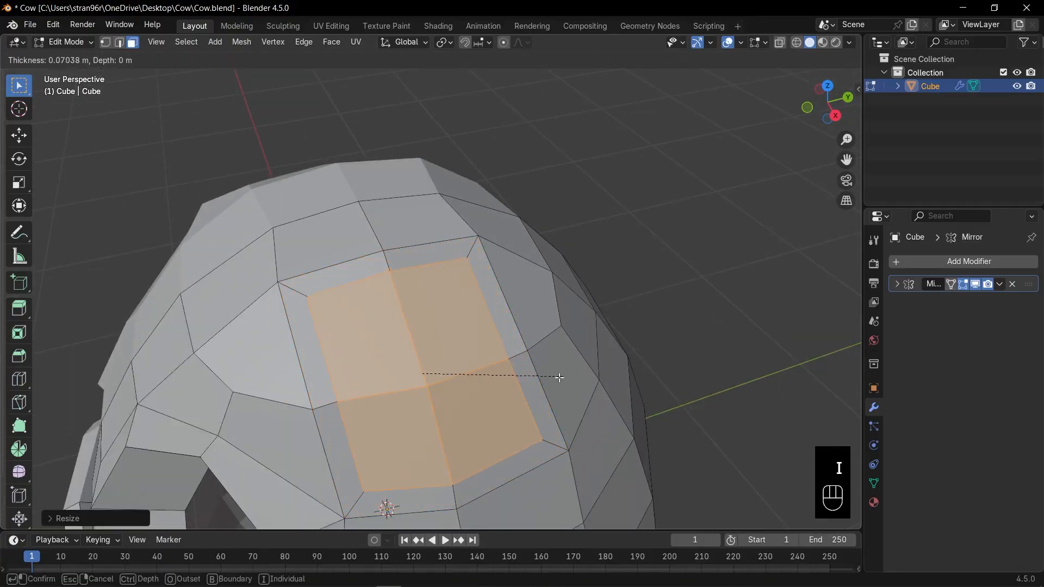
click(523, 381)
key(x)
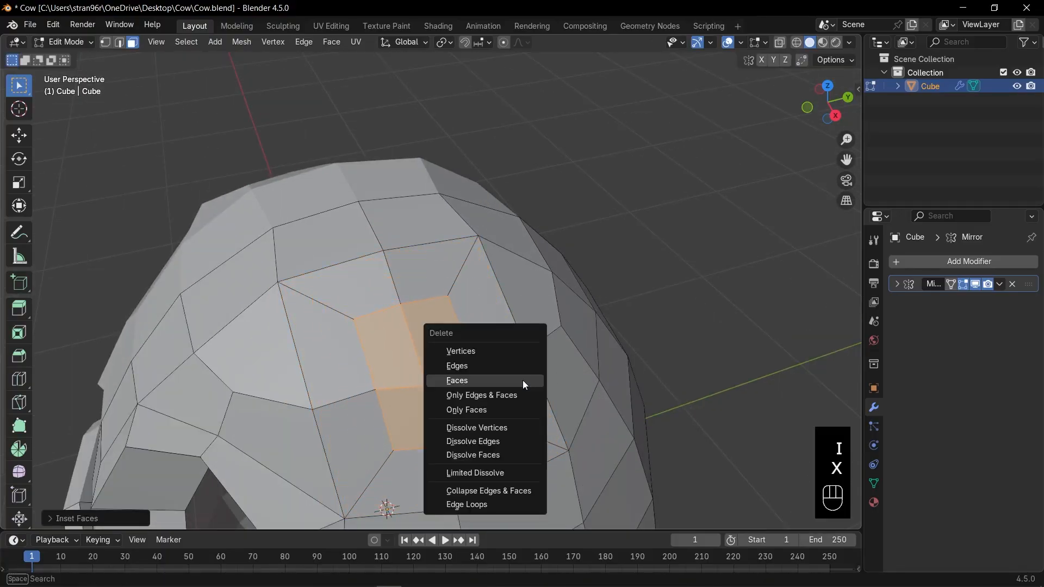
click(525, 380)
Step: Select the horn hole's edge loop and round it with LoopTools Circle
key(2)
alt+click(435, 299)
key(ctrl+e)
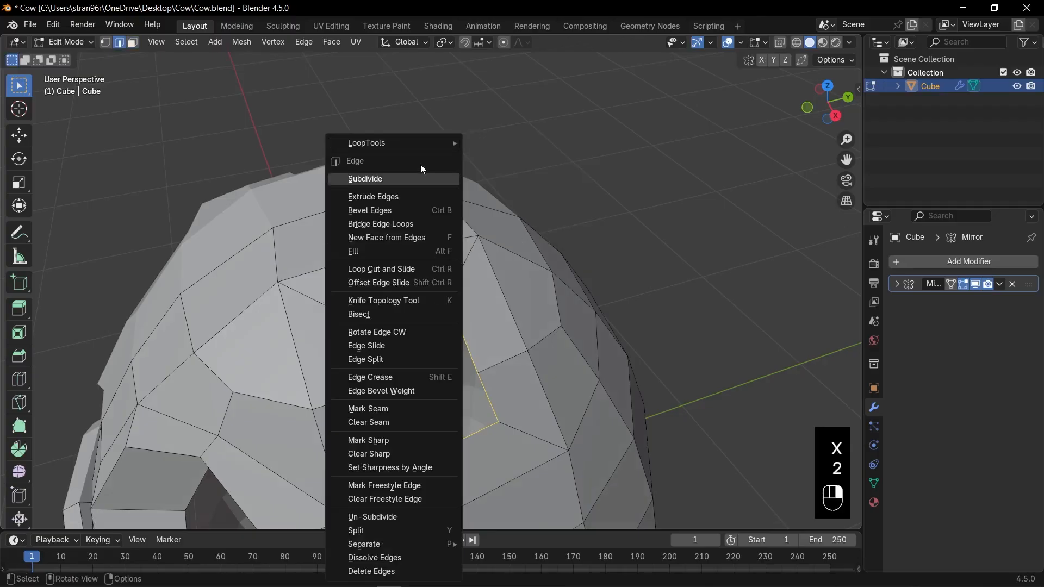
mouse_move(438, 149)
click(509, 157)
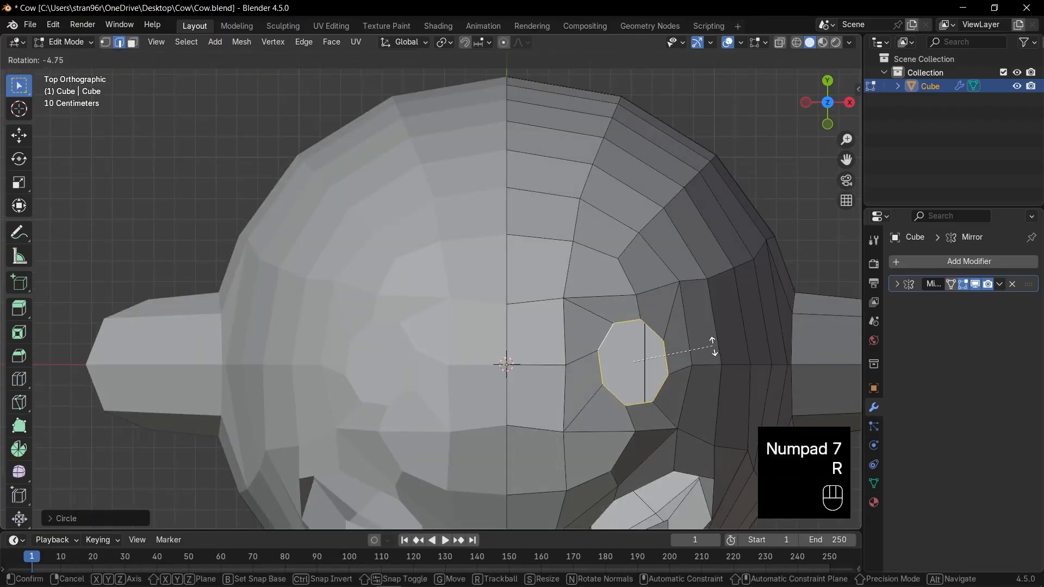
Step: Extrude the horn hole's loop outward and upward about 0.31 m in front view and rotate its end
key(KP_1)
key(e)
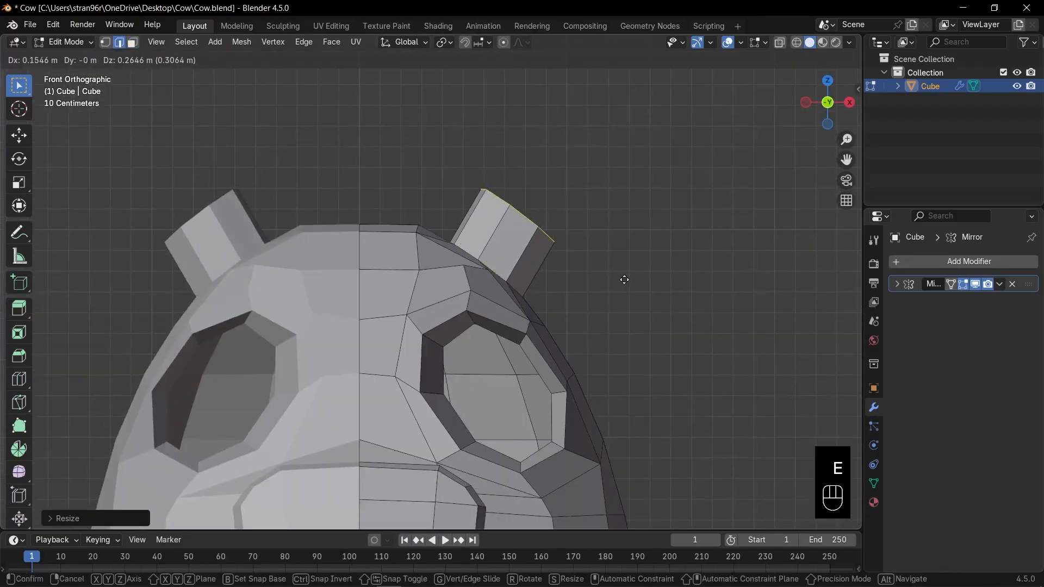
click(624, 279)
key(r)
click(625, 243)
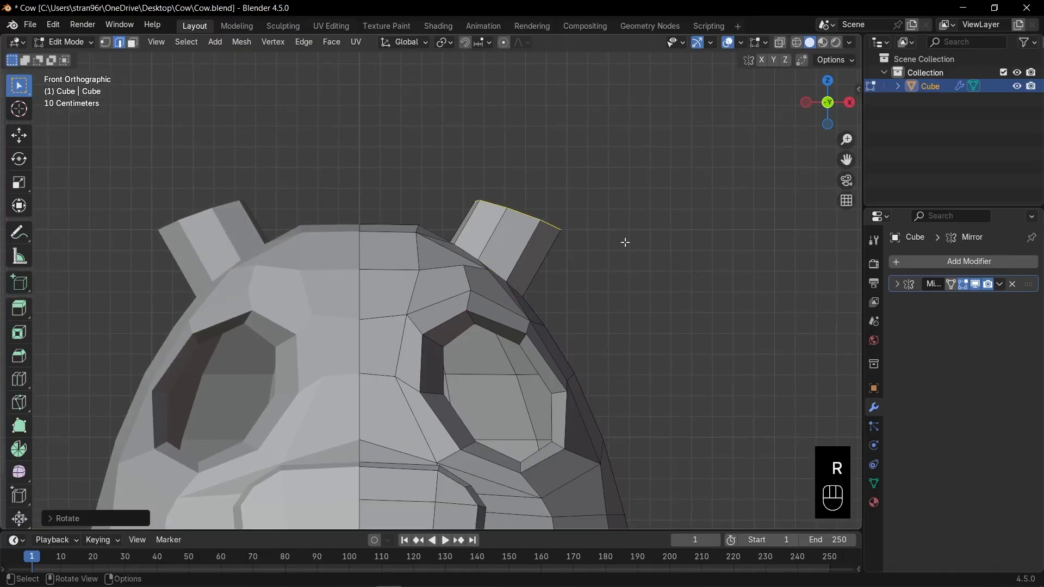
Step: Tilt the end loop of the horn's base segment in side view and move it toward the back
key(KP_3)
key(r)
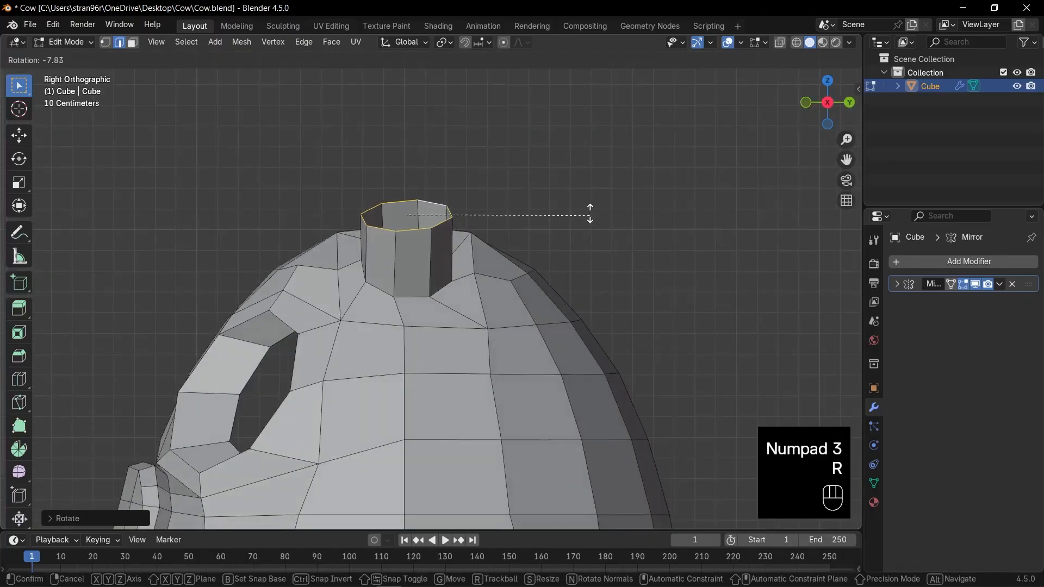
click(590, 215)
key(g)
click(585, 261)
key(r)
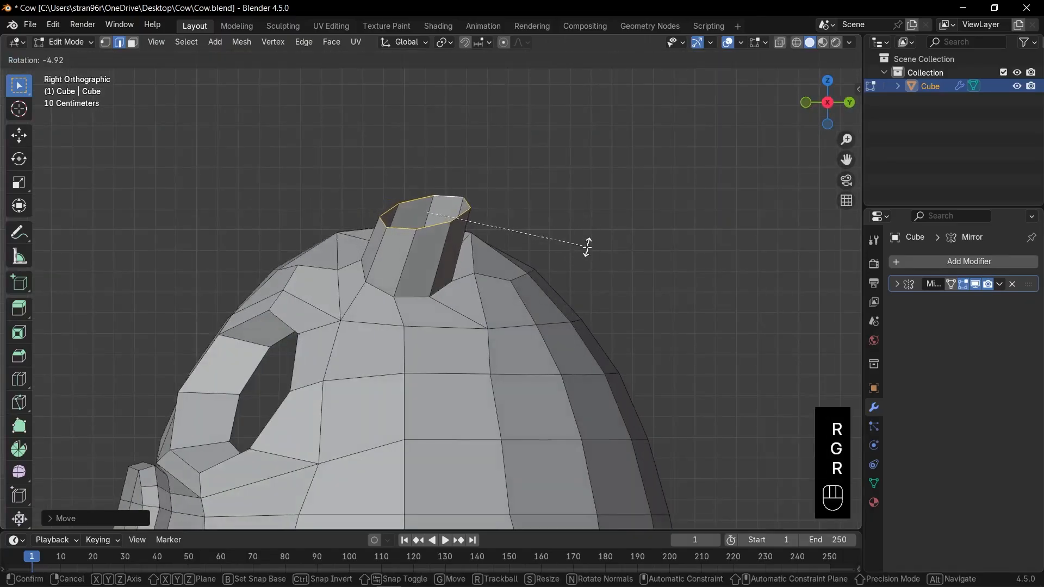
click(586, 247)
Step: Extrude a second horn segment up and forward in side view and scale down its end loop
key(e)
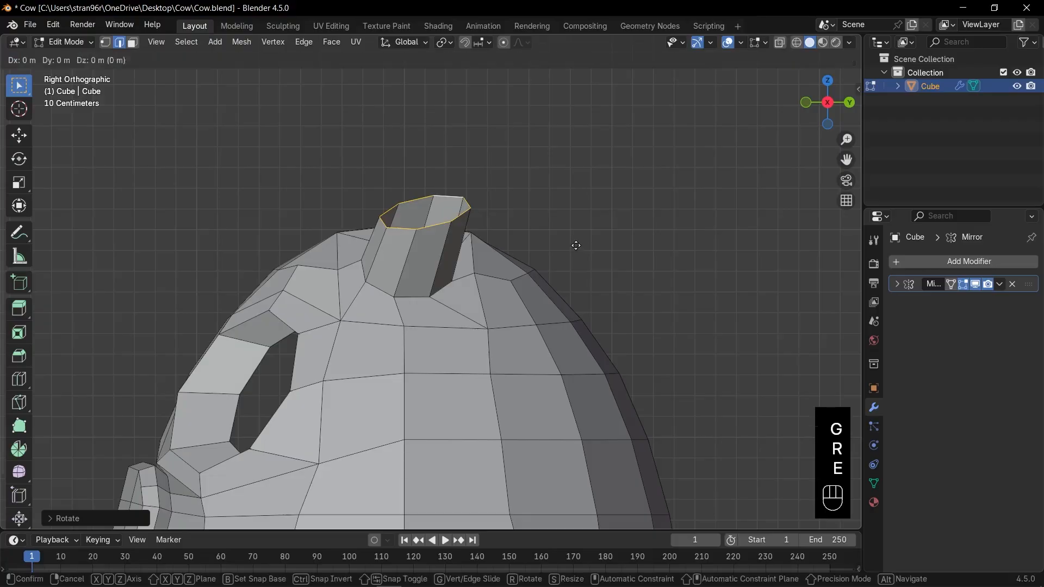
click(550, 183)
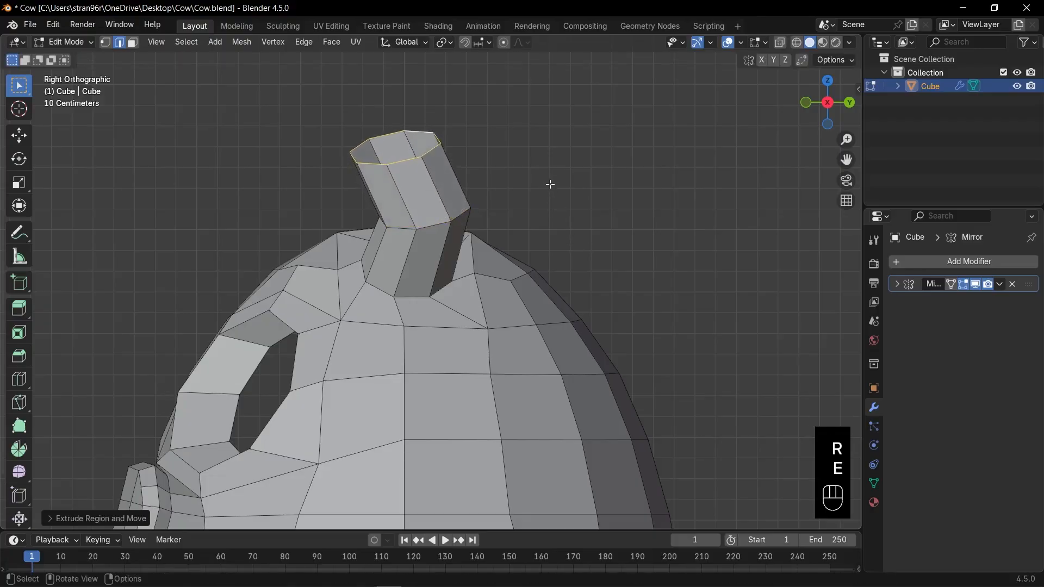
key(s)
click(514, 178)
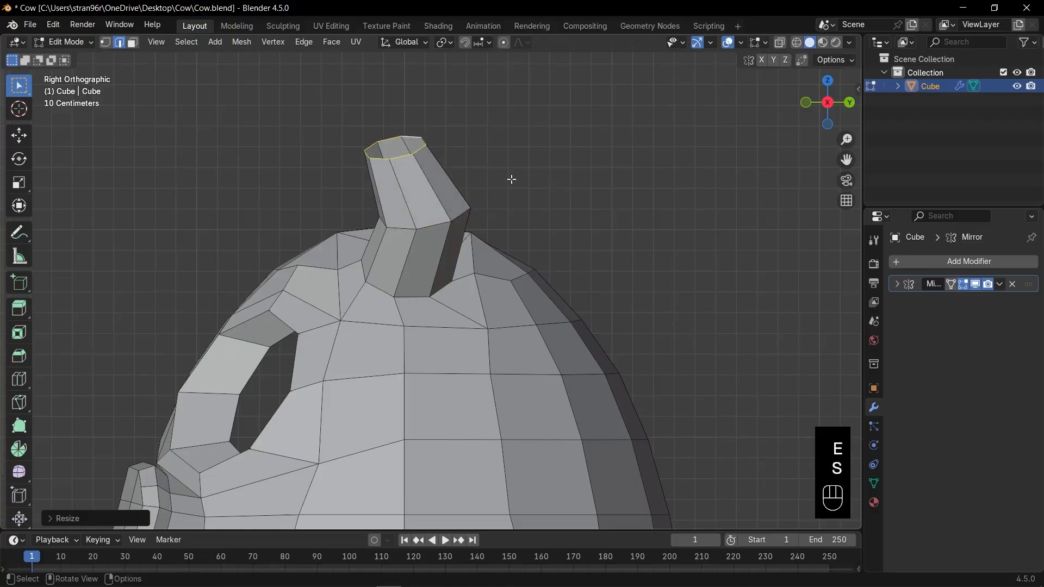
Step: Fill the horn's open tip with a face and scale it down to about half size
key(f)
middle_drag(511, 179, 532, 181)
key(s)
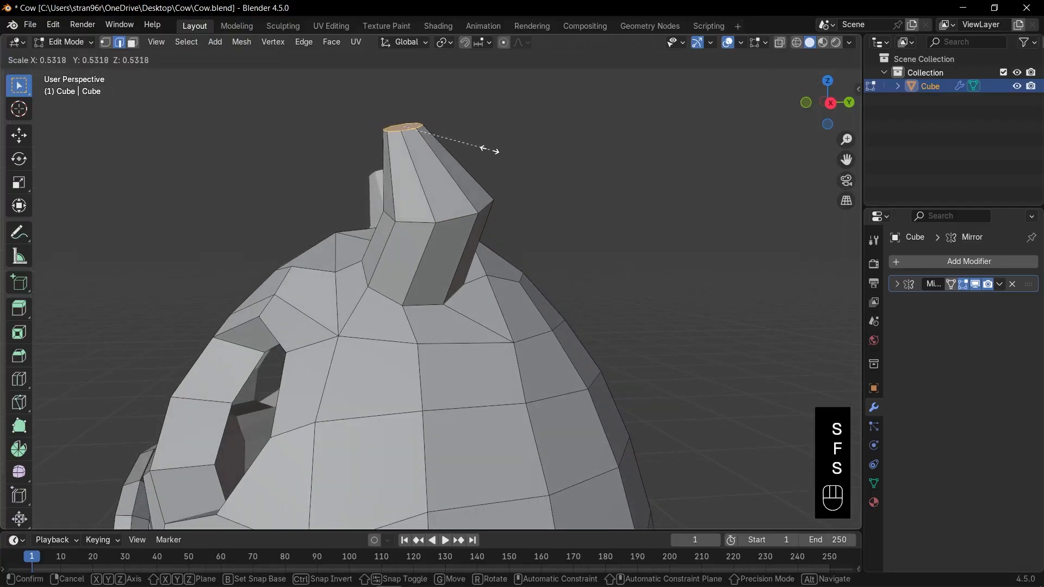
click(489, 151)
key(KP_1)
Step: Select an L-shaped group of three faces on the side of the head behind the eye and scale it up about 1.2
key(KP_3)
key(3)
click(455, 270)
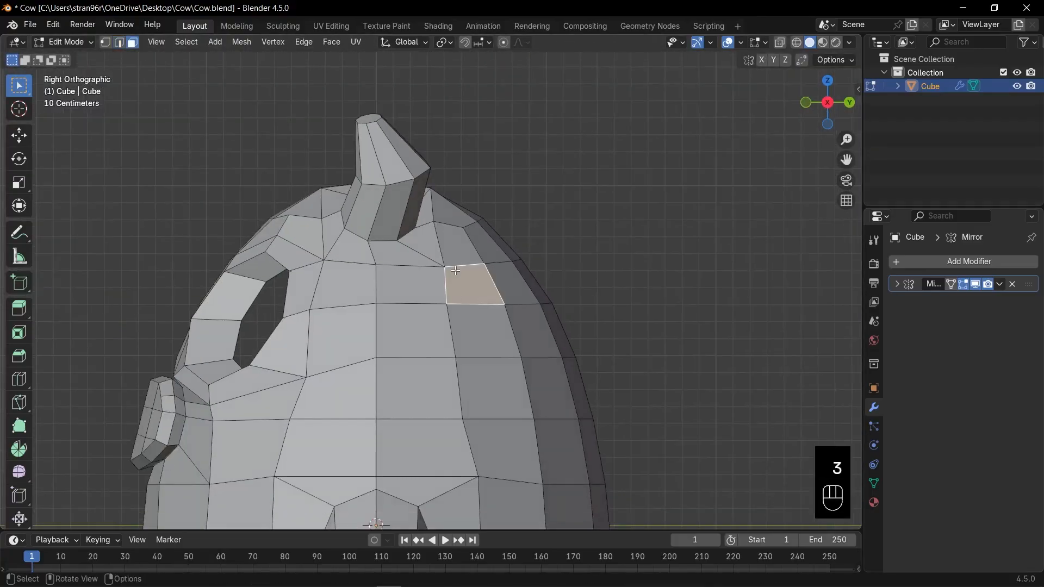
shift+click(413, 284)
shift+click(482, 331)
scroll(481, 326, down, 4)
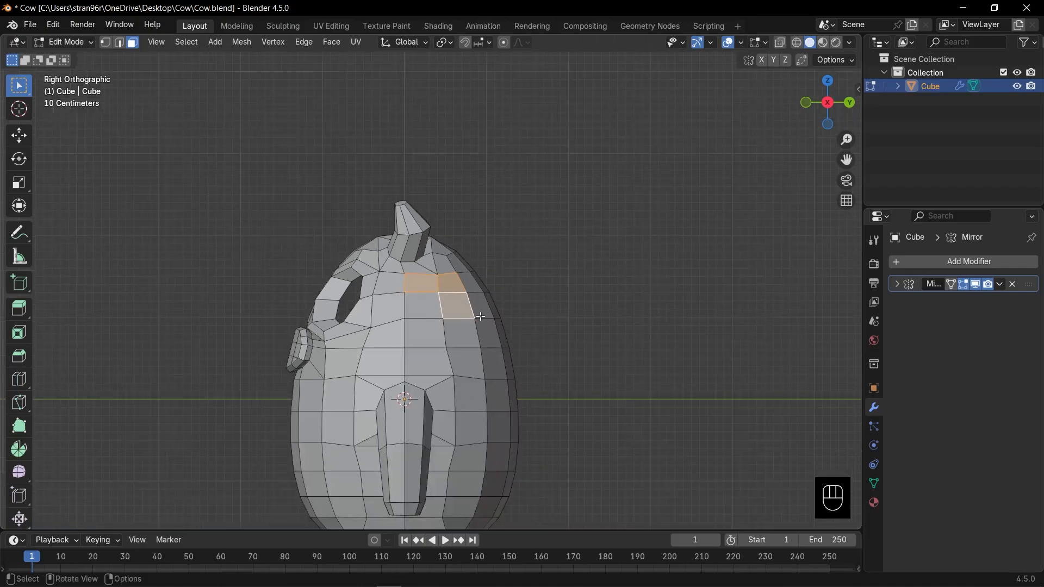
scroll(480, 315, up, 5)
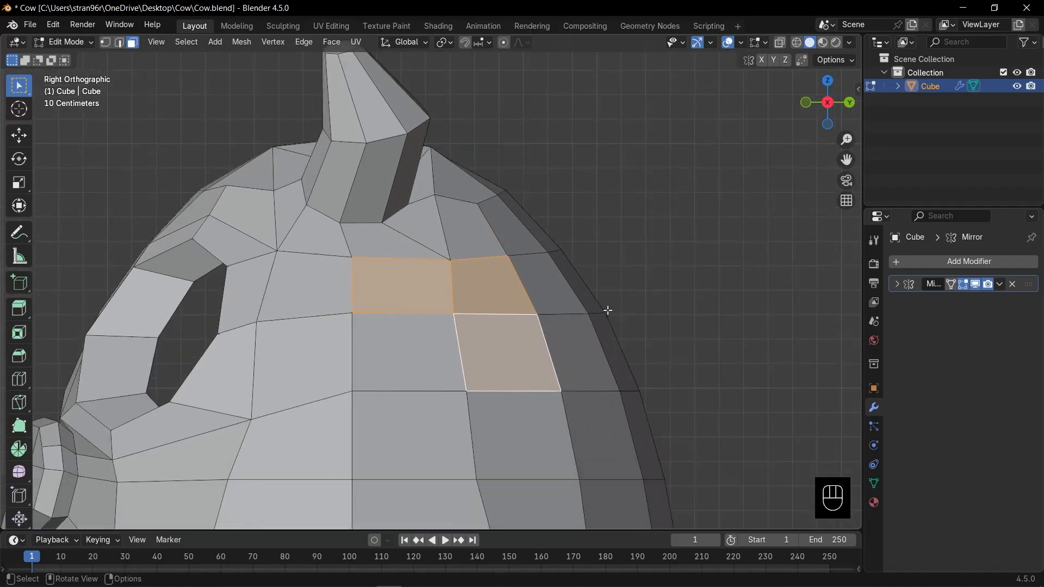
key(s)
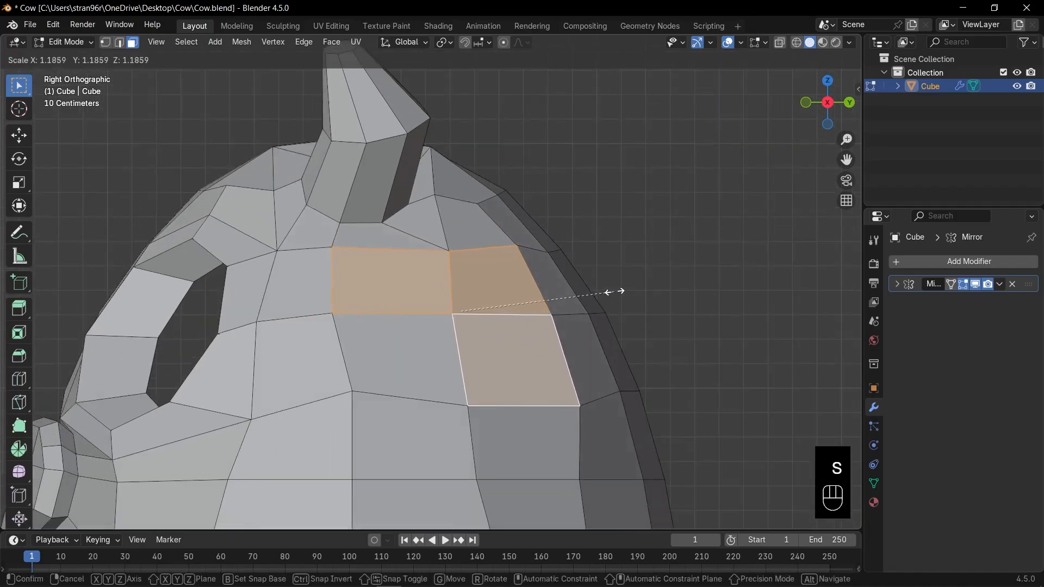
click(621, 289)
Step: Inset the three selected faces on the side of the head and delete the inner faces to open an ear hole
key(i)
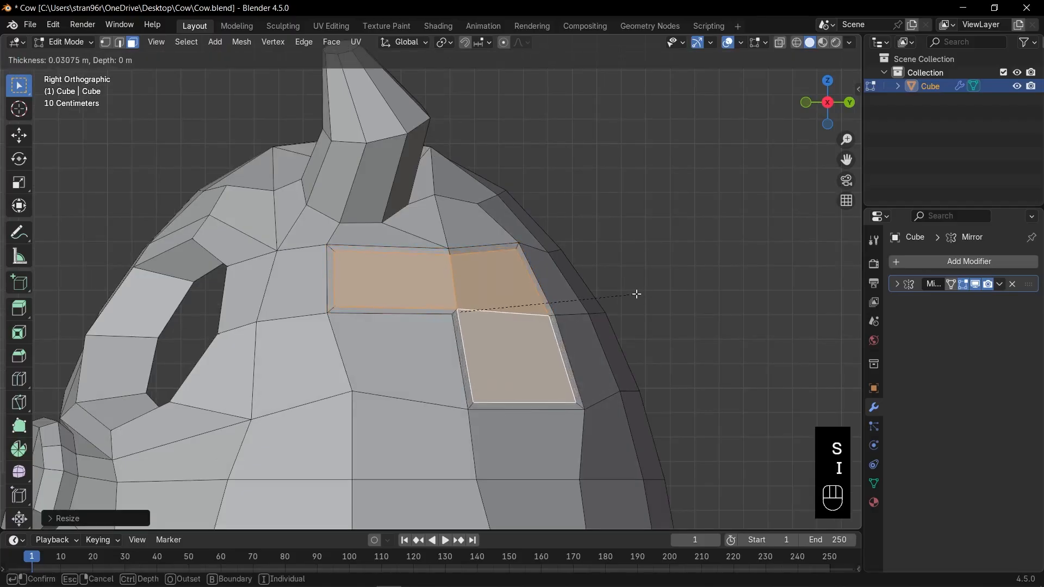
click(623, 292)
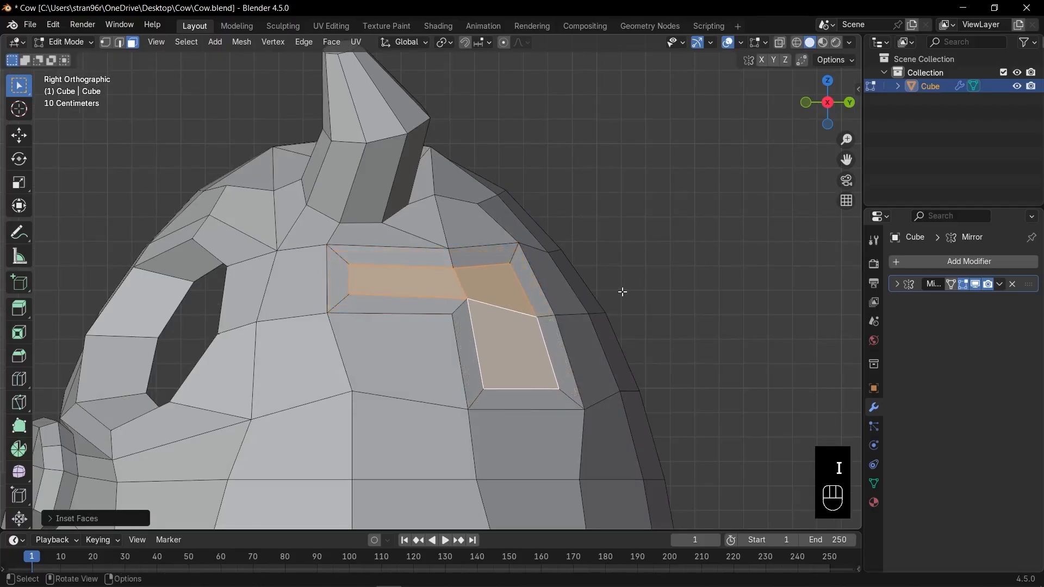
key(x)
click(612, 292)
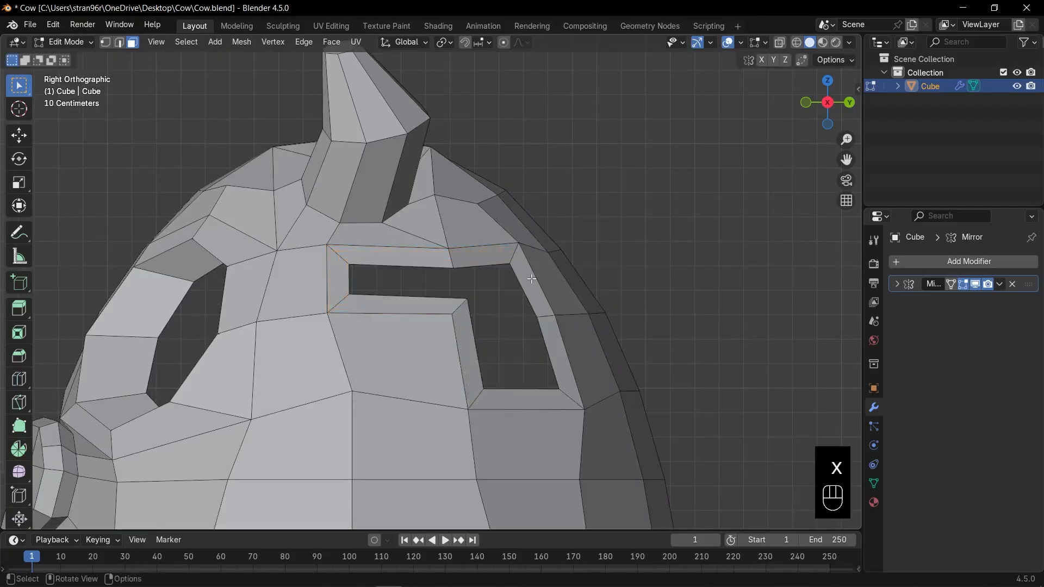
Step: Extrude the L-shaped ear hole's edge loop outward in front view and fill its open end with a face
key(2)
alt+click(523, 279)
key(KP_1)
key(alt+z)
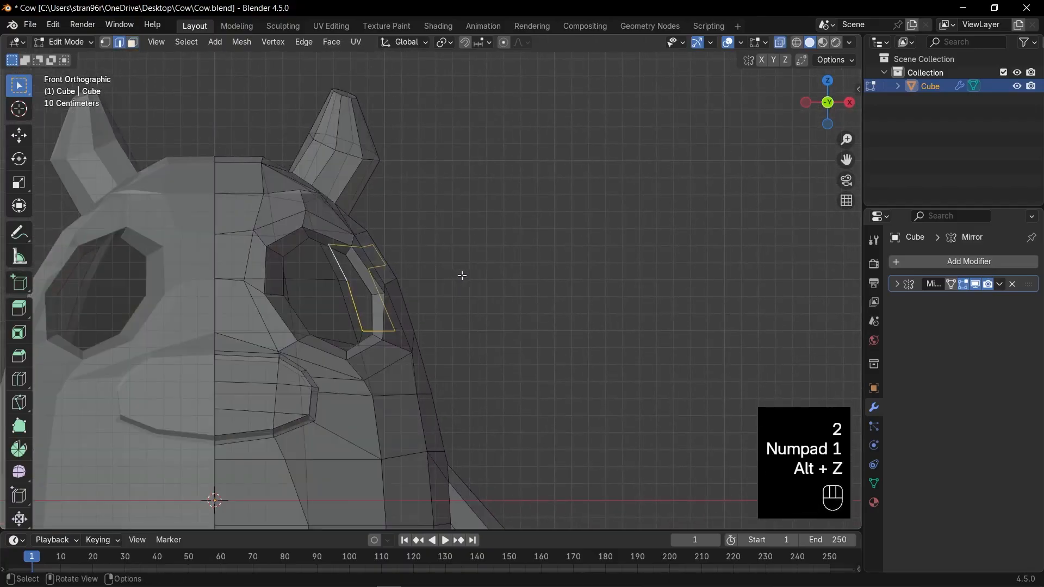
key(e)
click(539, 267)
middle_drag(539, 268, 471, 318)
key(f)
Step: Connect opposite vertices across the ear's L-shaped end face with two edges to split it into three faces
key(1)
key(alt+z)
click(401, 275)
middle_drag(400, 275, 404, 300)
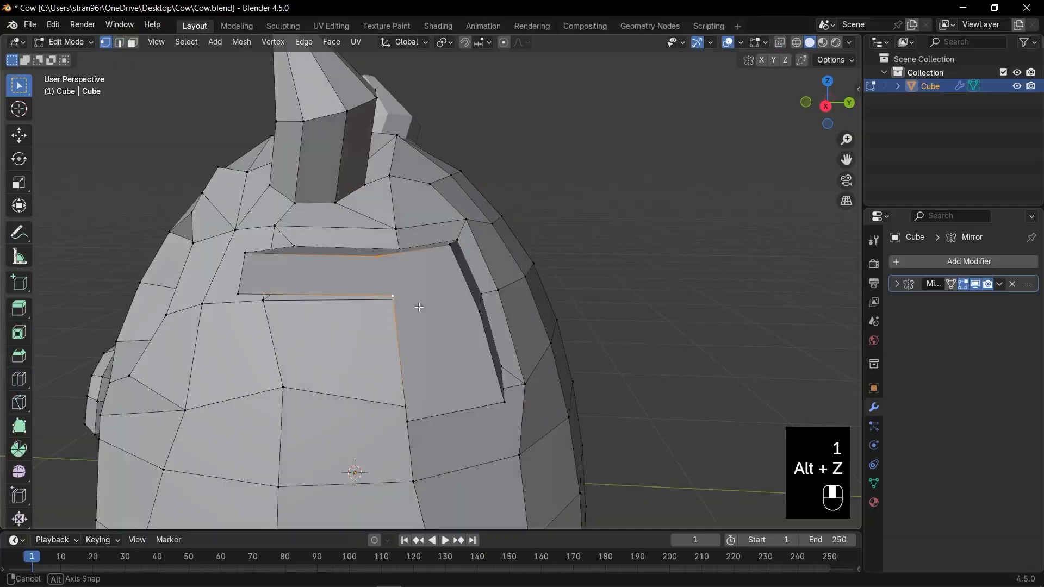
shift+click(392, 296)
key(j)
click(404, 300)
shift+click(482, 310)
middle_drag(482, 310, 535, 348)
key(j)
Step: Add a loop cut around the middle of the extruded ear and scale the new loop up
key(ctrl+r)
click(342, 278)
click(341, 276)
key(s)
click(559, 326)
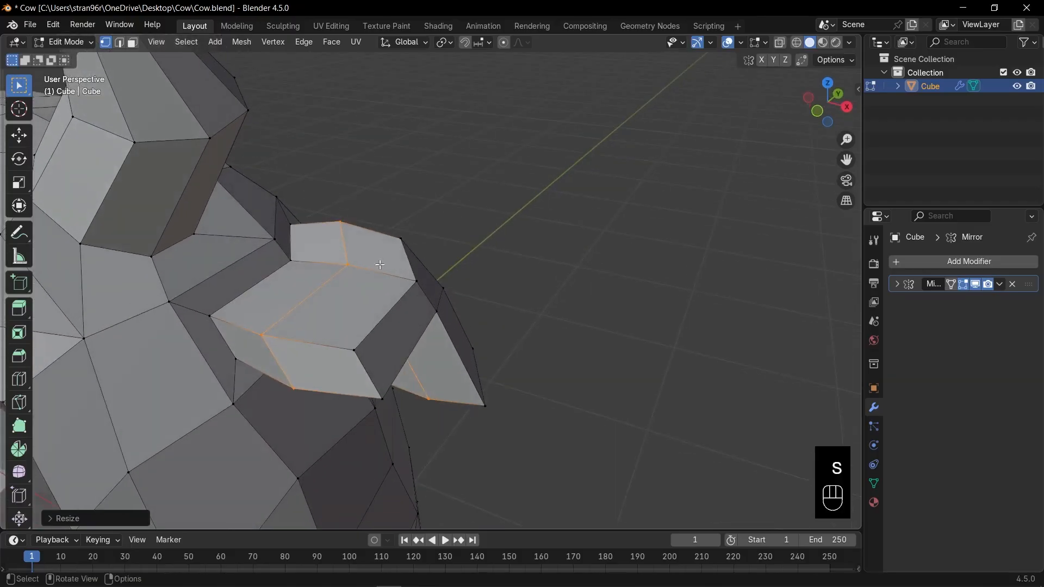
Step: Try raising the inner corner of the ear's middle loop along Z and undo the recent vertex adjustments
key(g)
key(z)
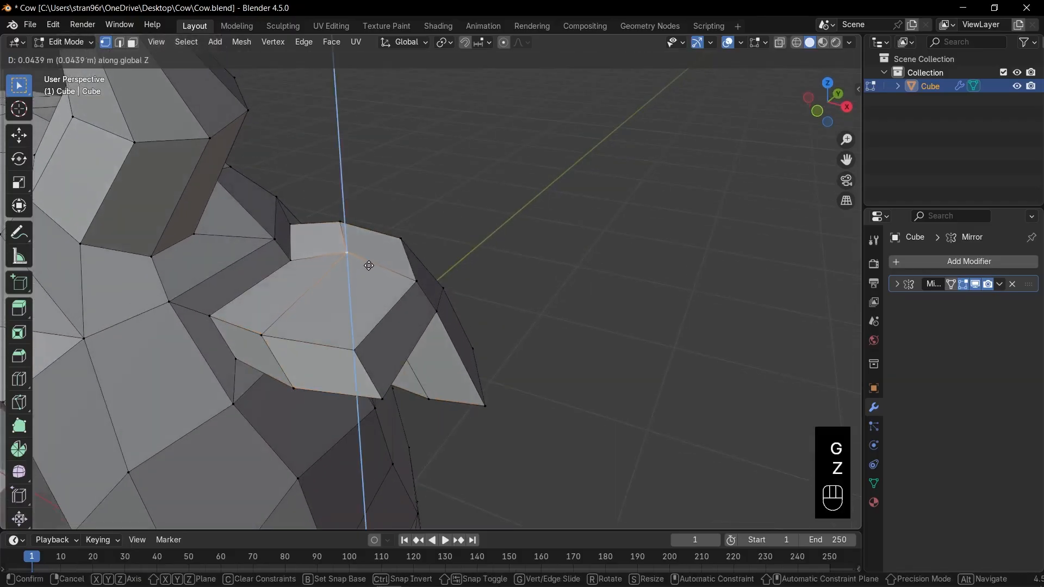
click(367, 260)
middle_drag(367, 260, 430, 297)
key(ctrl+z)
key(ctrl+z)
key(ctrl+z)
key(ctrl+z)
key(ctrl+z)
key(ctrl+z)
key(ctrl+z)
Step: Select the three faces at the ear's outer end and scale them down in right view
key(3)
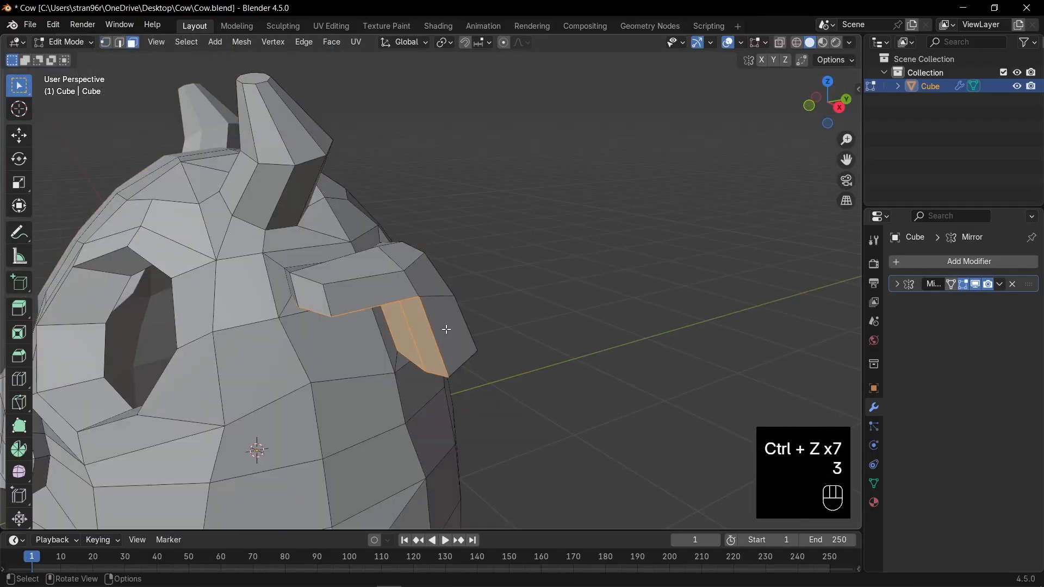
shift+click(390, 297)
key(KP_3)
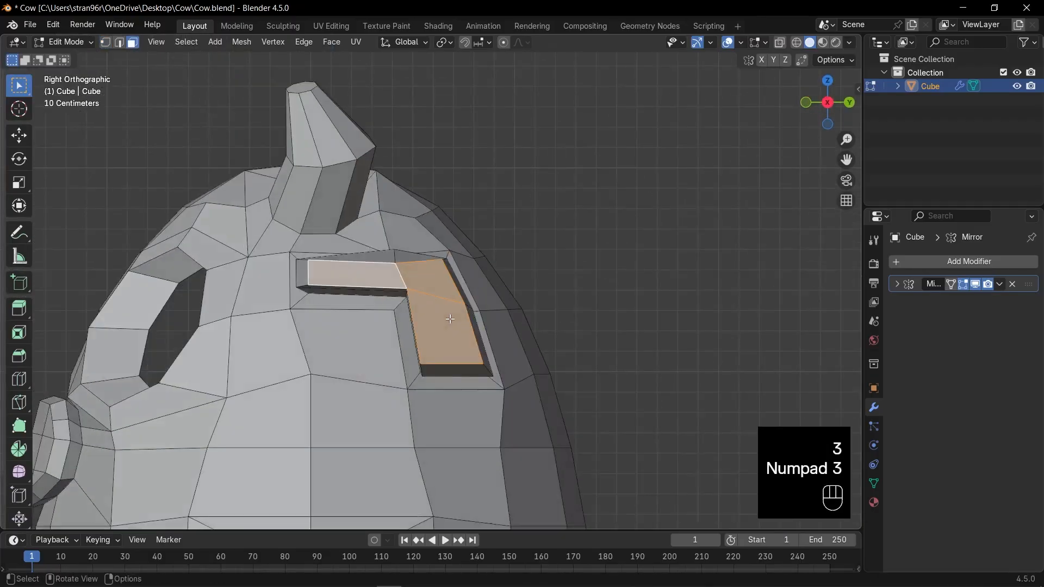
key(s)
click(501, 326)
Step: Move the ear's end faces outward from the head and rotate them in front view
key(KP_1)
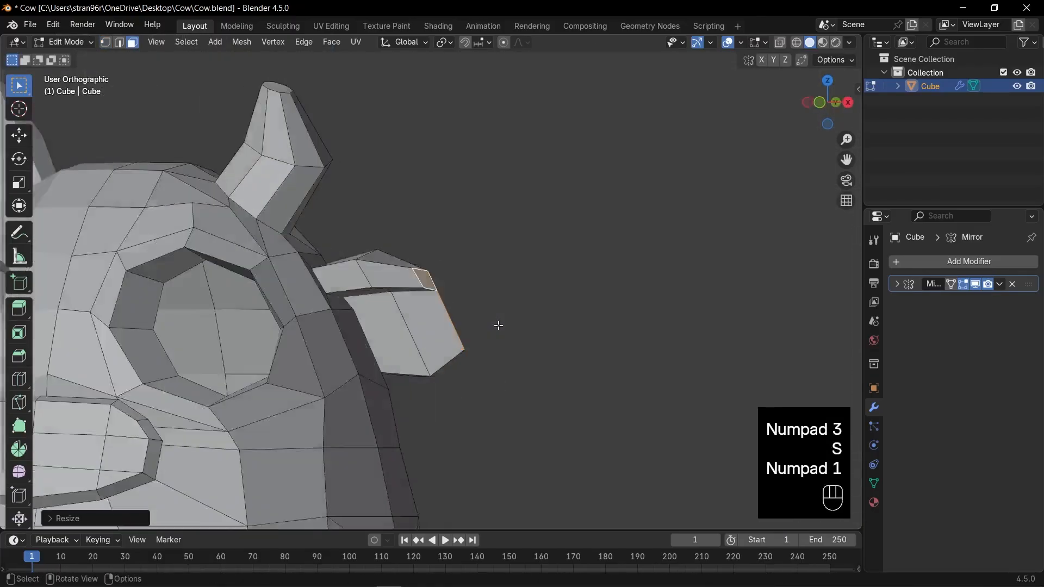
shift+middle_drag(502, 324, 456, 305)
key(g)
click(516, 334)
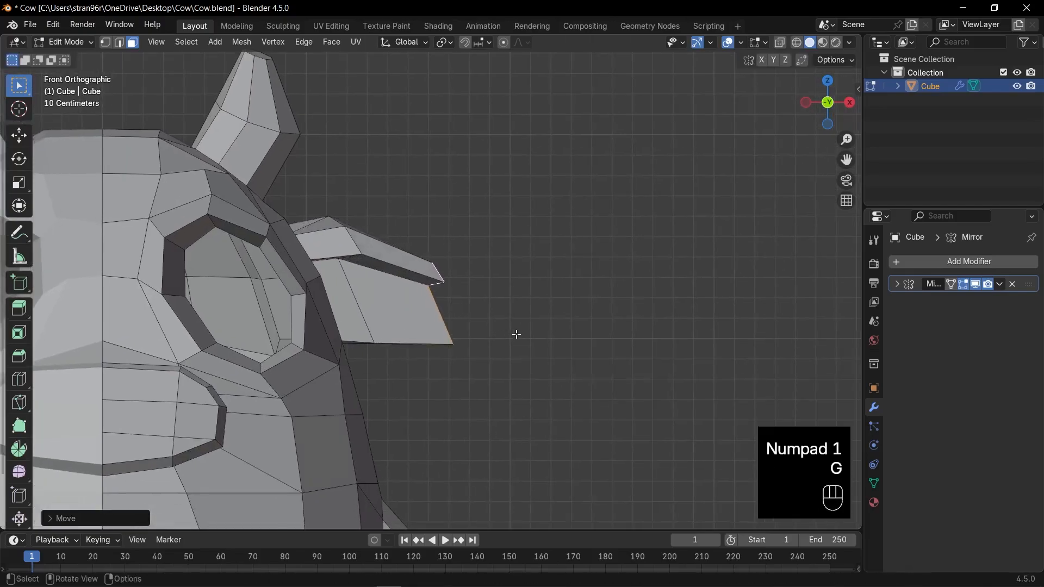
key(r)
click(492, 357)
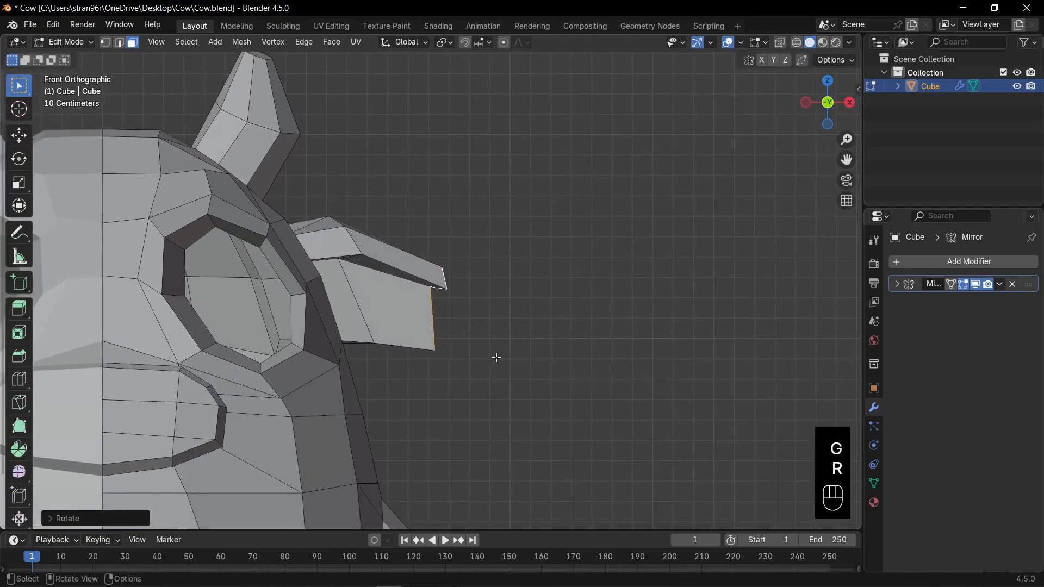
Step: Scale the ear's end faces down along Z and move them outward about 0.07 m
key(s)
key(z)
click(481, 336)
key(g)
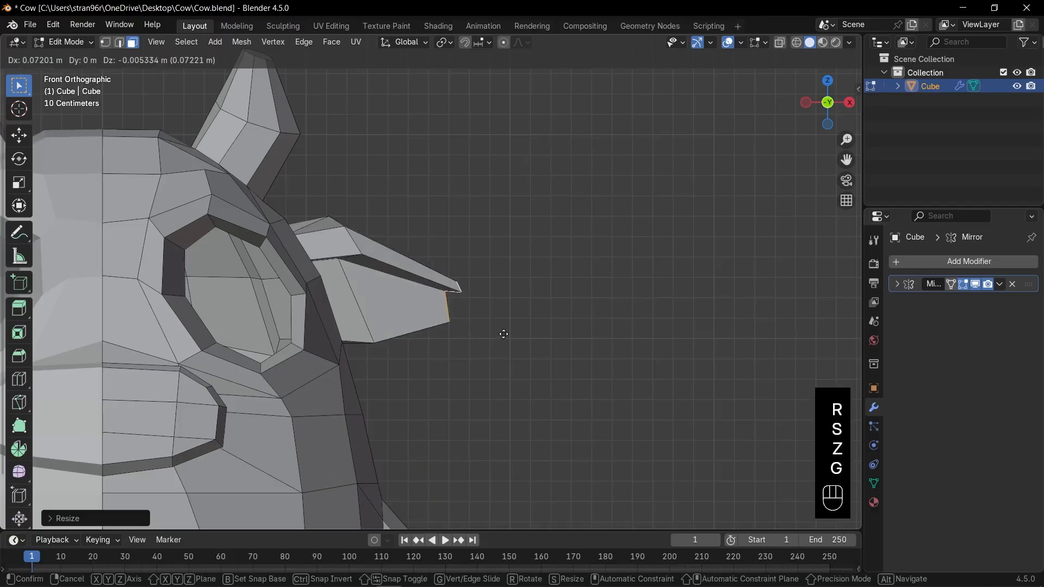
click(501, 336)
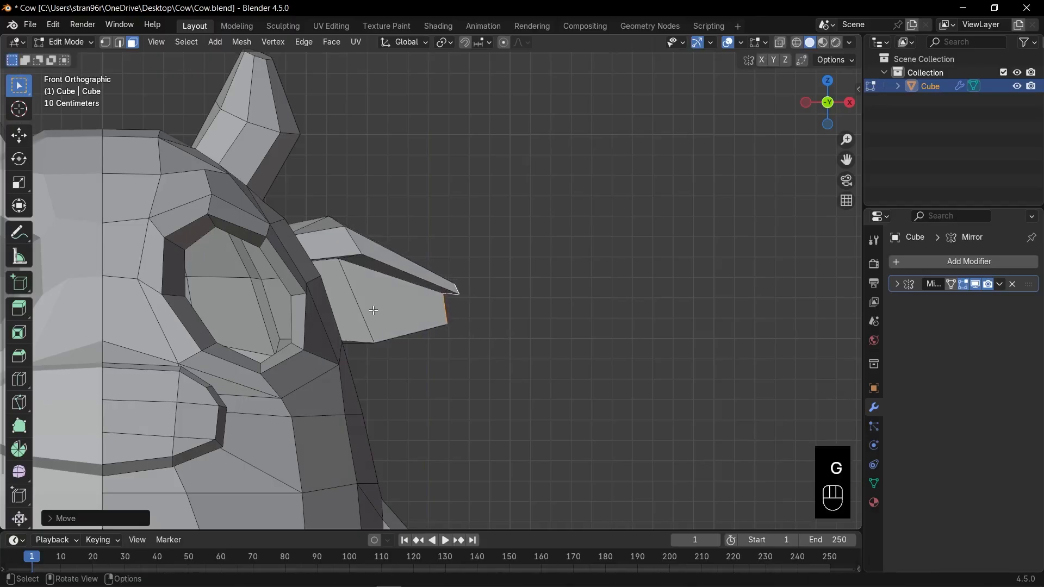
Step: Rotate the ear's middle edge loop about 10° in front view and move it about 0.12 m up and outward
key(2)
alt+click(357, 304)
key(r)
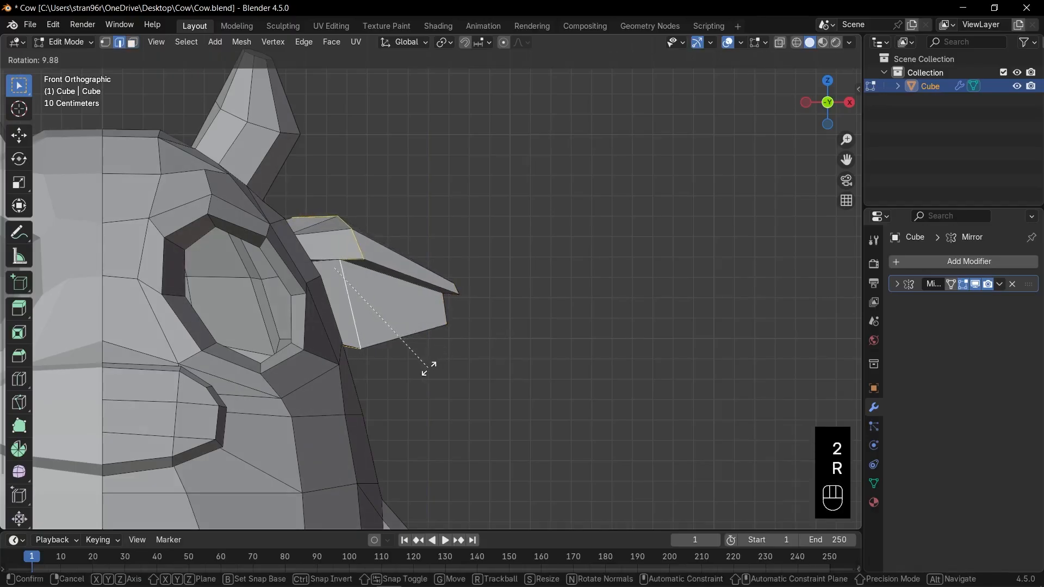
click(429, 368)
key(g)
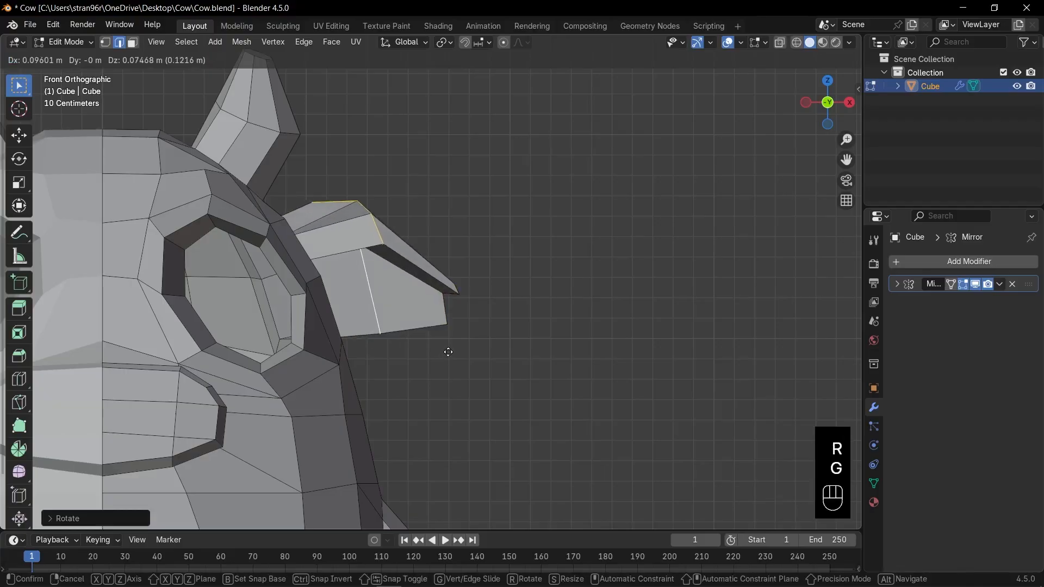
click(448, 351)
Step: Select all the ear tip's vertices, including hidden ones, scale them down and move them about 0.13 m down and outward
key(1)
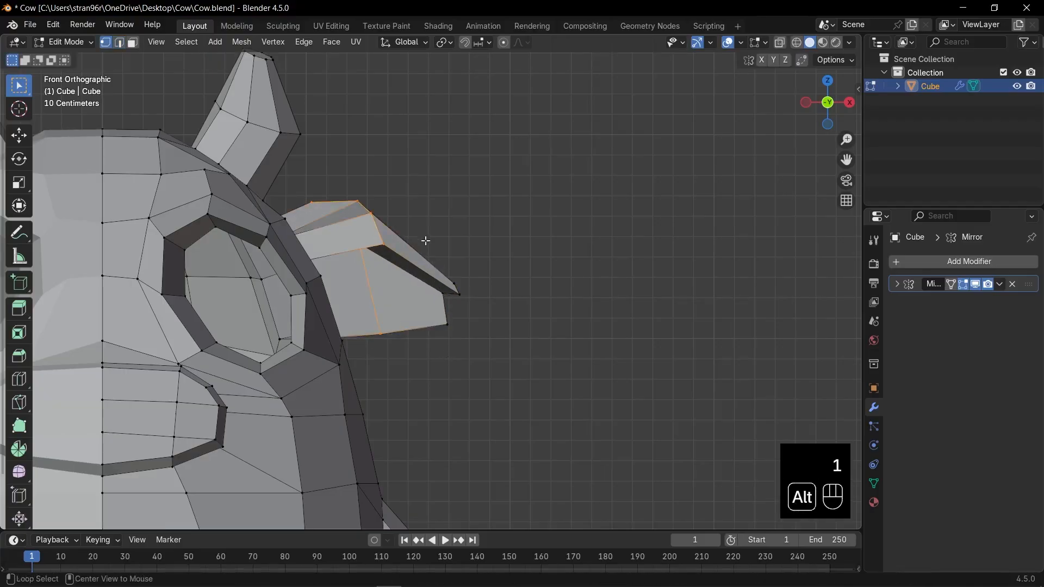
key(alt+z)
drag(413, 225, 496, 357)
key(s)
click(502, 366)
key(g)
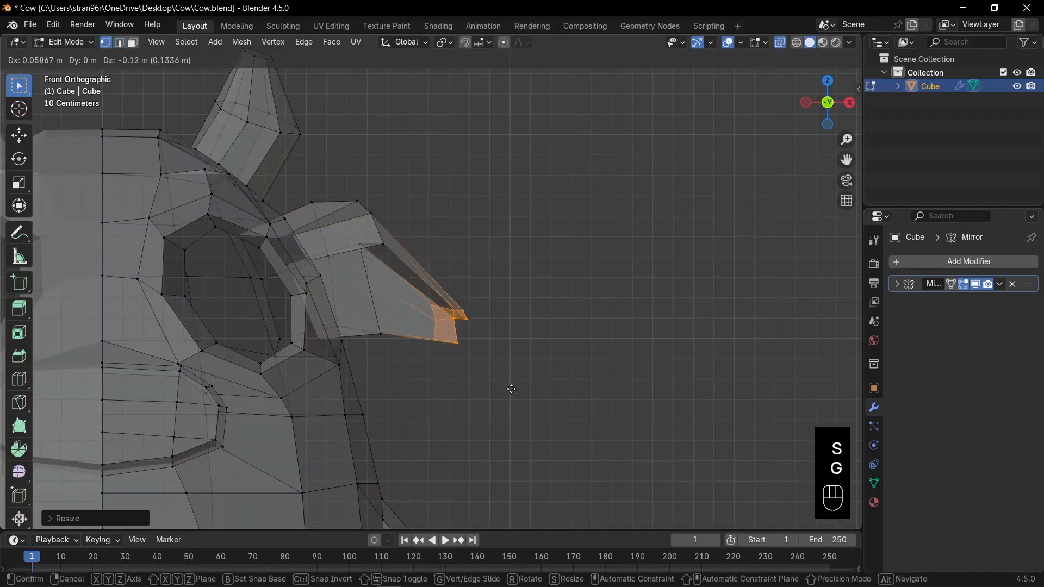
click(511, 390)
Step: Move the ear's middle loop outward and scale it to about 0.85 along Z
alt+click(377, 284)
alt+click(376, 288)
key(g)
key(s)
key(z)
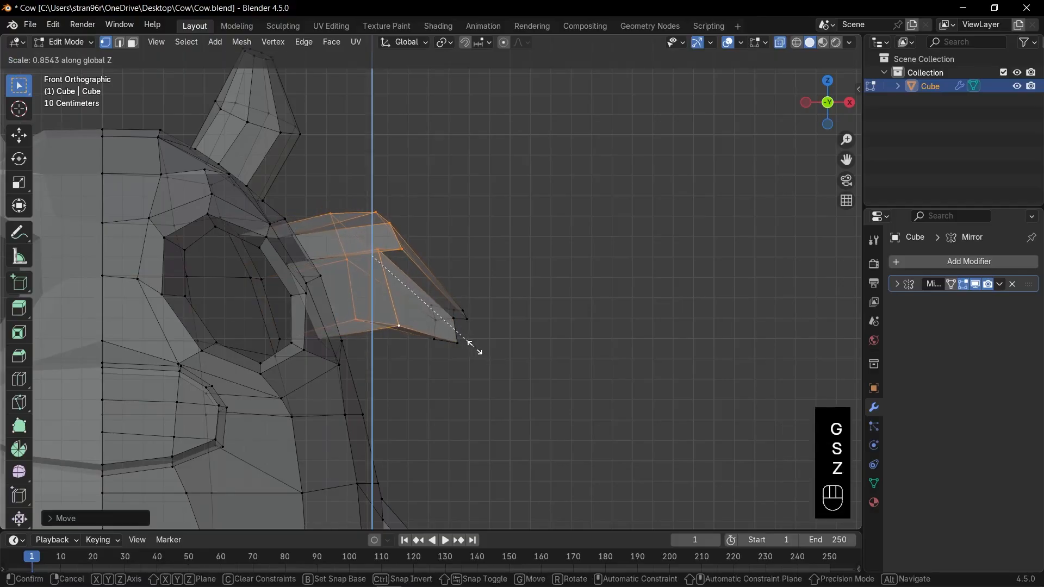
Step: Lower the bottom vertices of the ear's middle loop about 0.13 m, and move and rotate its upper vertices outward
click(377, 343)
key(g)
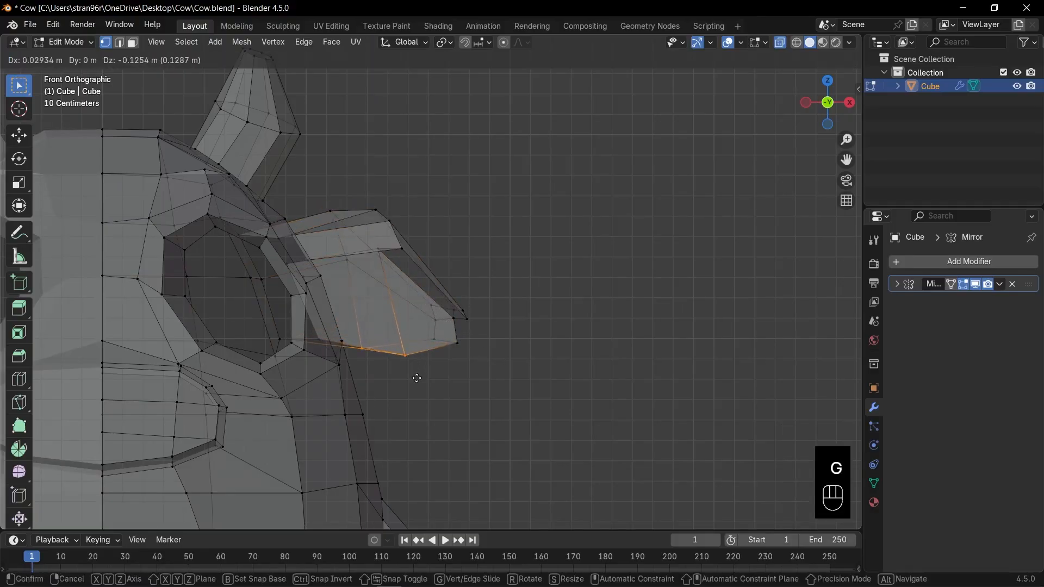
click(416, 377)
alt+click(414, 270)
key(g)
click(417, 272)
key(r)
click(445, 279)
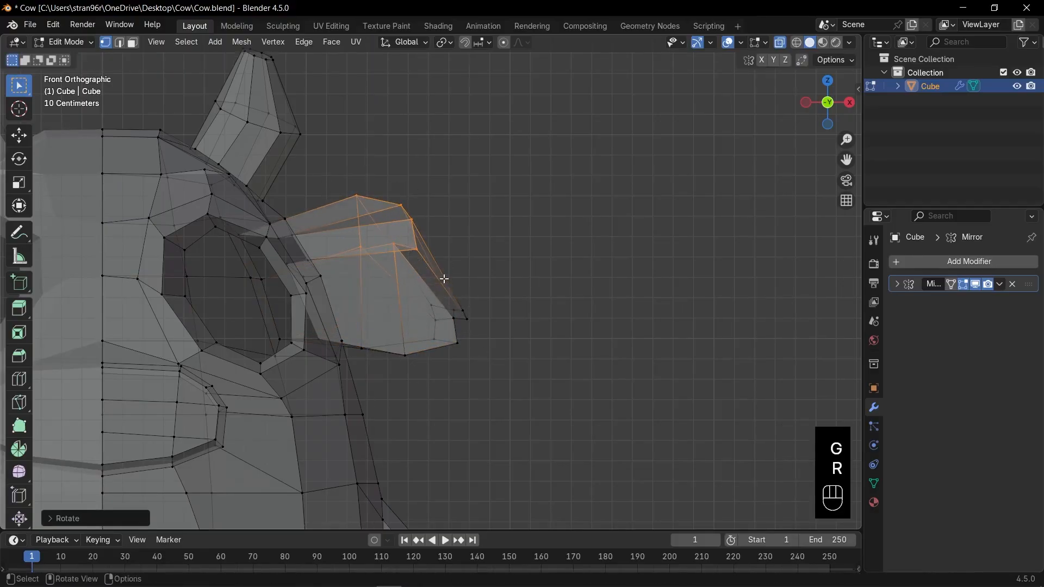
Step: Shift the selected upper vertices of the ear's middle section along the X axis
middle_drag(444, 279, 331, 299)
key(Tab)
key(g)
key(x)
click(598, 354)
Step: Select the inner faces on the ear's underside and inset them to leave a rim
key(3)
shift+click(478, 416)
shift+click(440, 414)
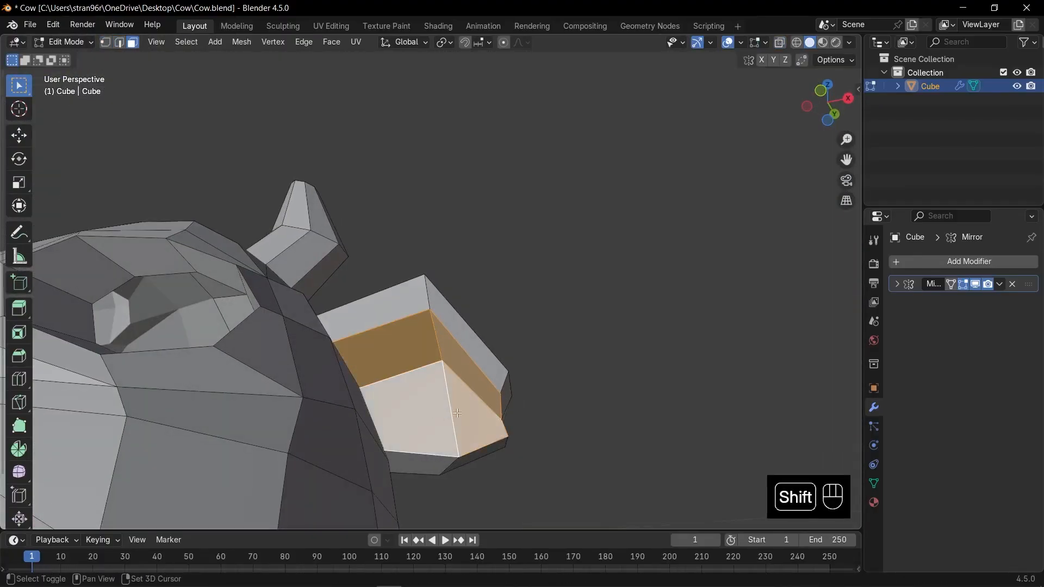
middle_drag(457, 413, 615, 407)
key(i)
click(551, 396)
key(ctrl+z)
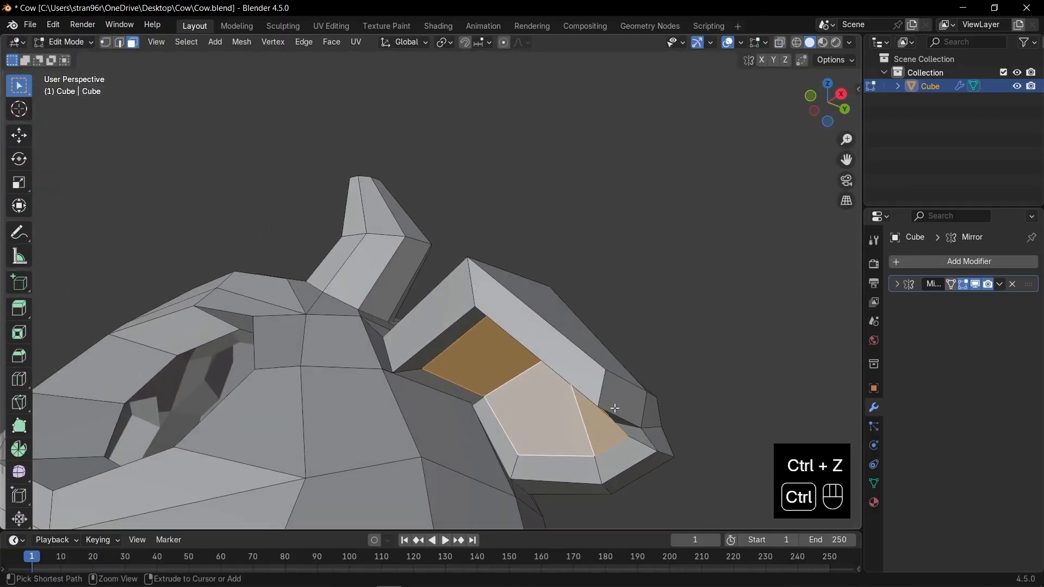
key(ctrl+z)
key(ctrl+shift+z)
Step: Extrude the inset ear faces inward along their normals to hollow the ear
key(alt+e)
click(658, 320)
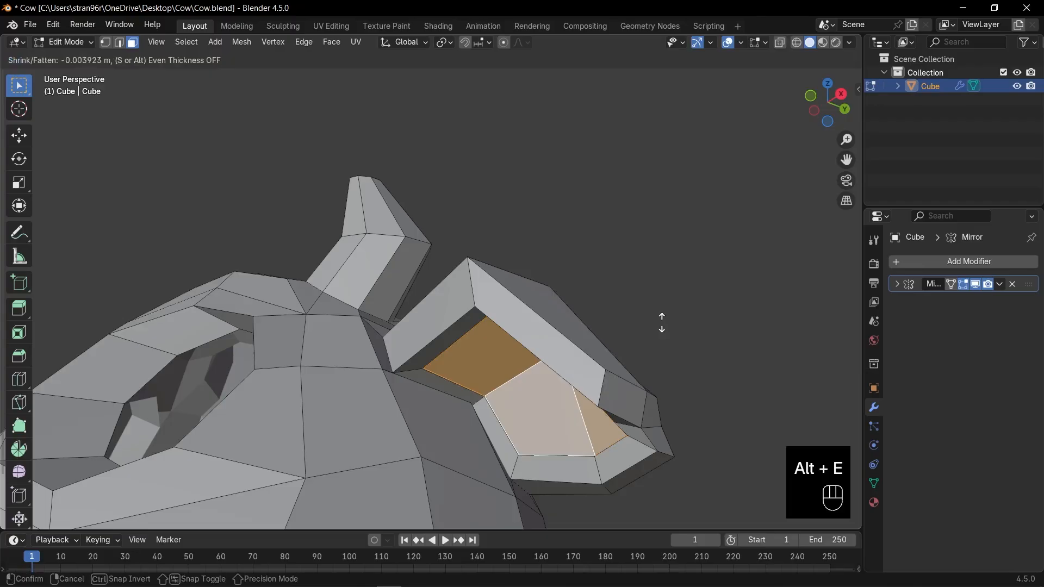
click(659, 333)
middle_drag(659, 333, 671, 415)
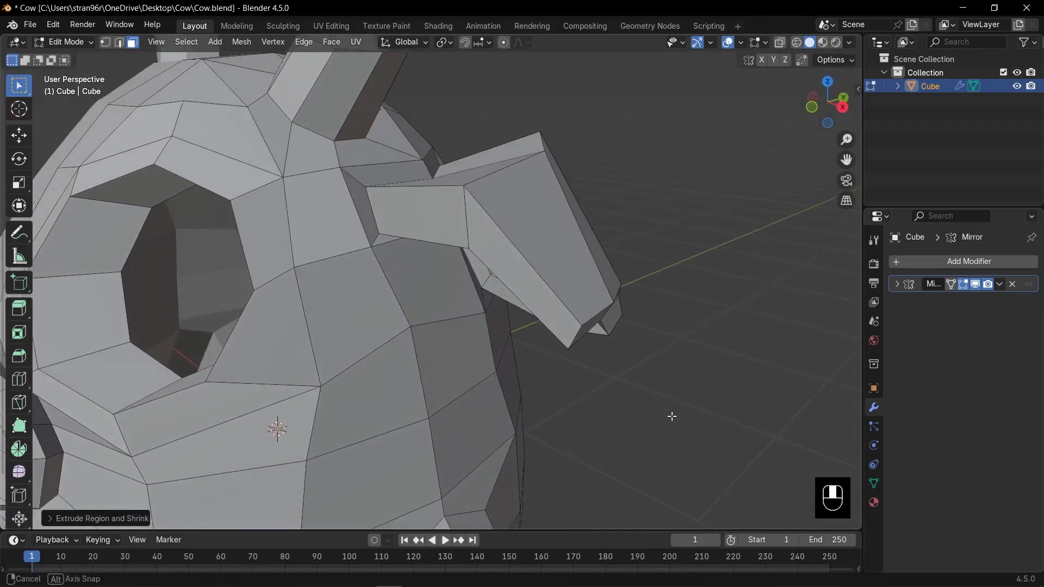
Step: Return to Object Mode with X-ray off and save the file with the whole cow in front view
key(alt+z)
key(KP_1)
key(Tab)
key(alt+z)
scroll(481, 360, down, 8)
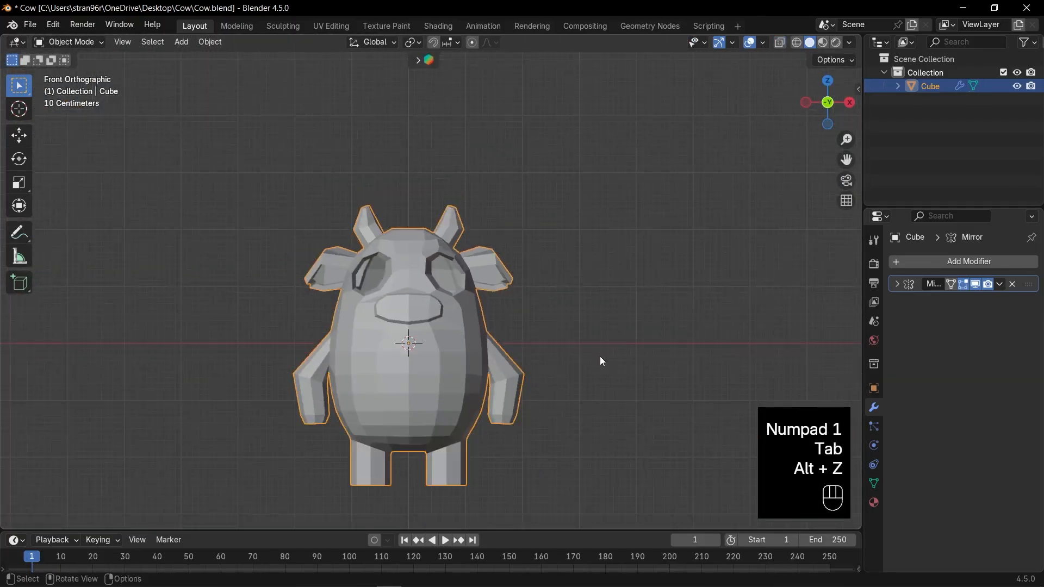
key(ctrl+s)
Step: Add a level 2 Subdivision Surface modifier to the cow and shade it smooth
key(ctrl+2)
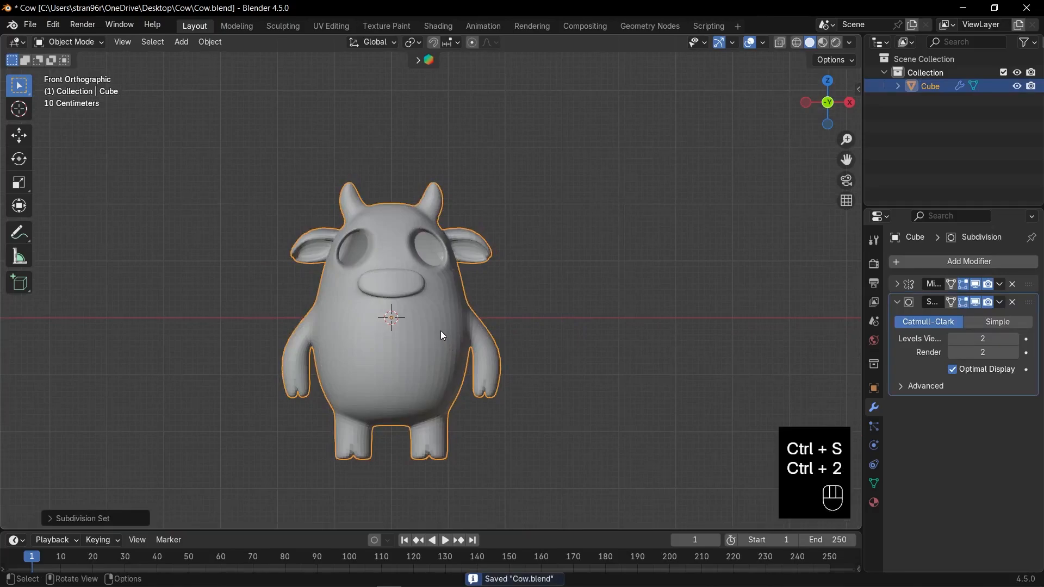
right_click(413, 273)
click(413, 273)
Step: Select the row of vertices just below the snout with X-ray on and lower it along Z
scroll(448, 354, up, 3)
shift+middle_drag(449, 357, 524, 353)
scroll(472, 312, up, 4)
scroll(471, 315, down, 1)
key(Tab)
key(1)
key(alt+z)
drag(412, 342, 523, 367)
key(g)
key(z)
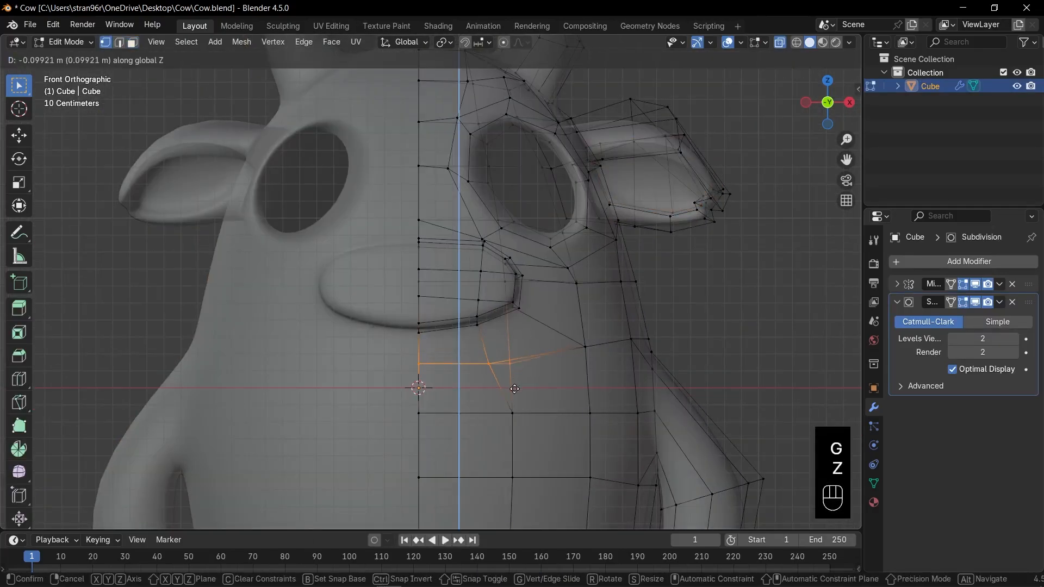
click(522, 374)
Step: Select all the snout's vertices and move them slightly down and forward in right view
drag(398, 220, 505, 320)
middle_drag(490, 305, 400, 315)
scroll(435, 294, up, 6)
key(KP_3)
key(g)
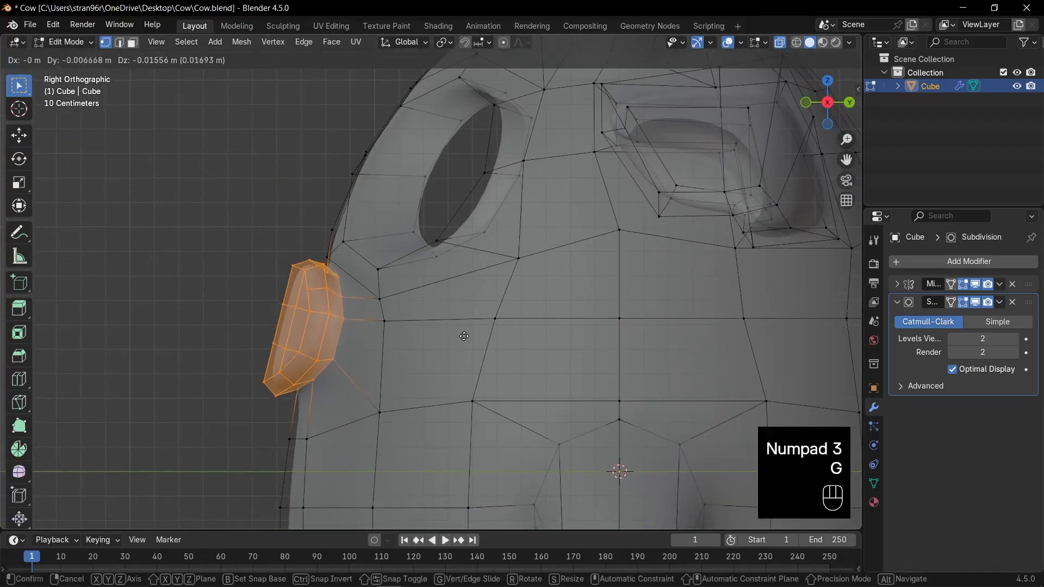
click(458, 338)
Step: Scale the snout up to about 1.15 and nudge it slightly downward
key(s)
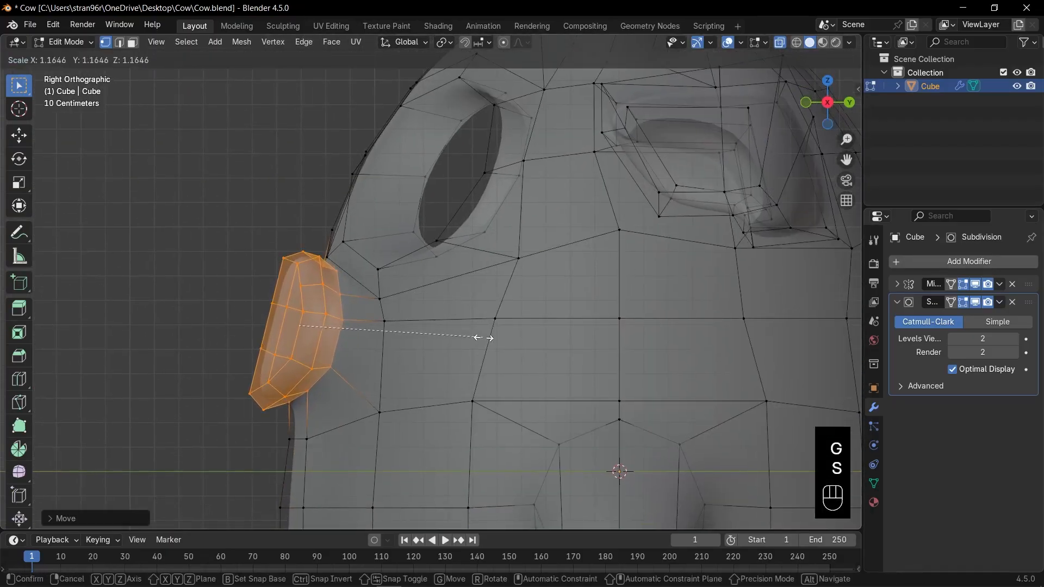
click(482, 338)
key(g)
click(483, 344)
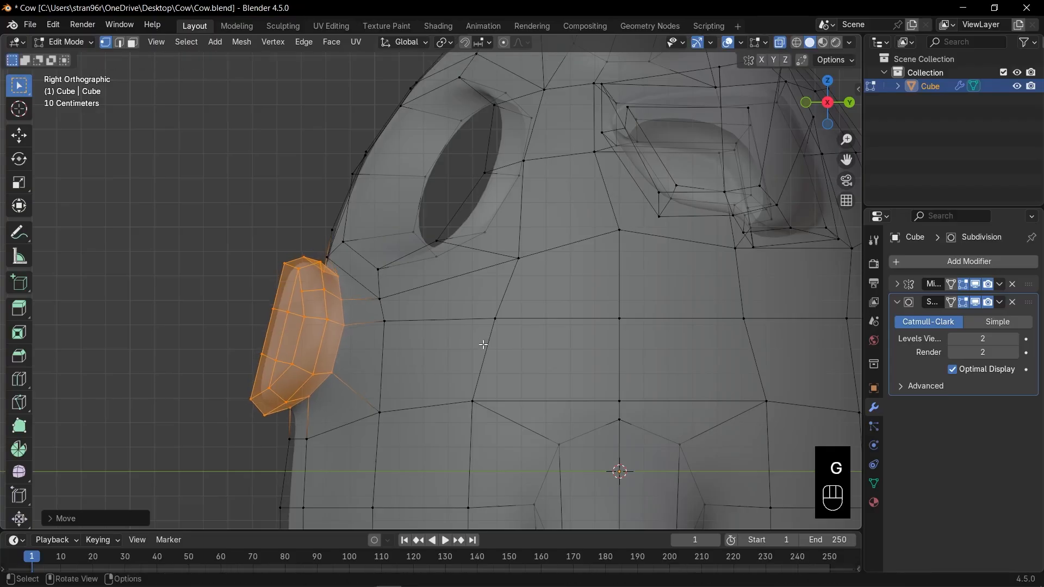
Step: Pull the snout's middle front vertices forward using smooth proportional editing with a size of about 0.39 m
key(alt+z)
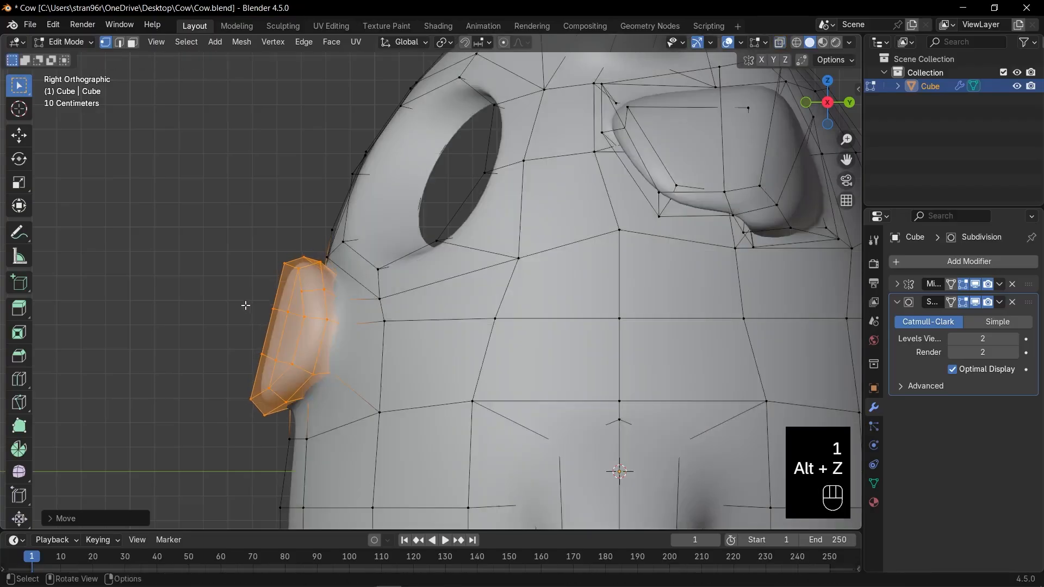
key(alt+z)
drag(241, 300, 281, 355)
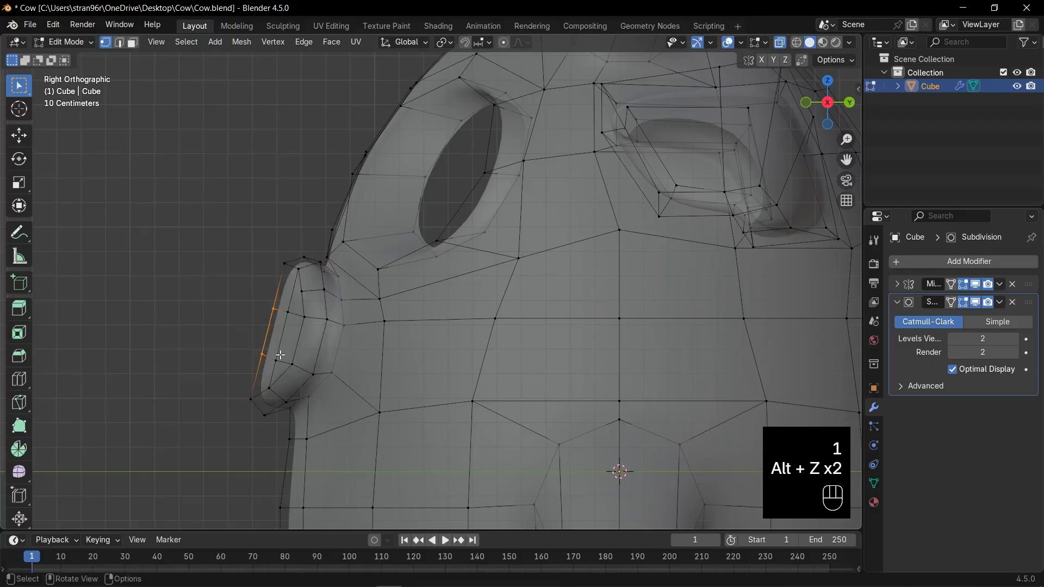
key(o)
key(g)
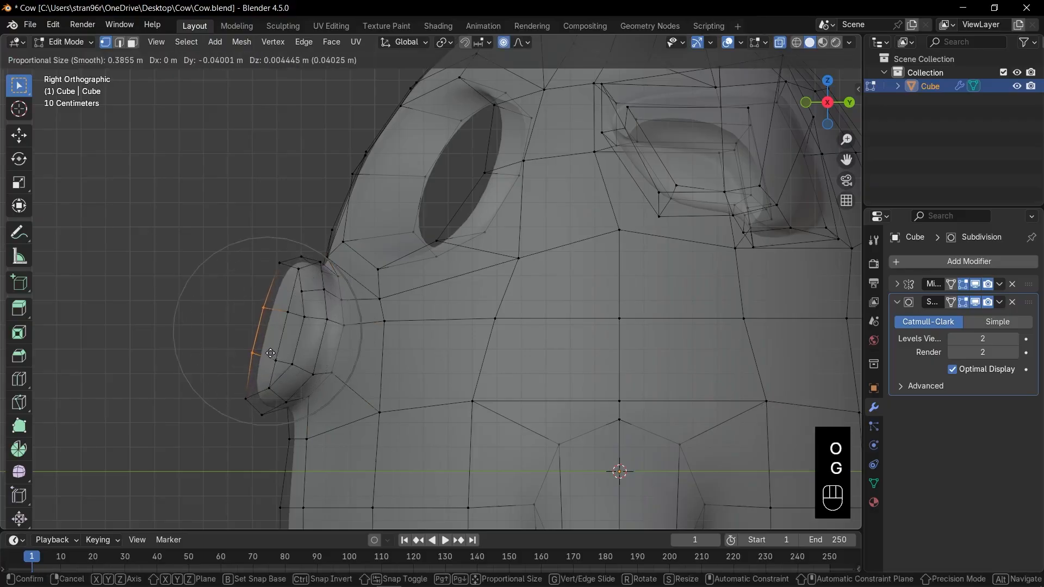
click(264, 353)
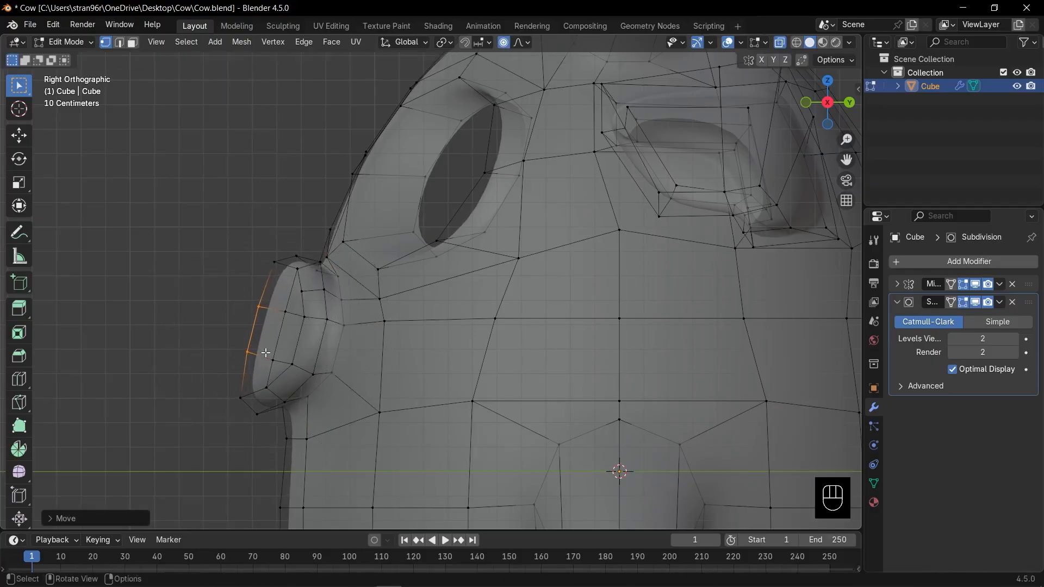
Step: Inset the upper front faces of the snout with Boundary off, and delete the inner faces to open a nostril
key(KP_1)
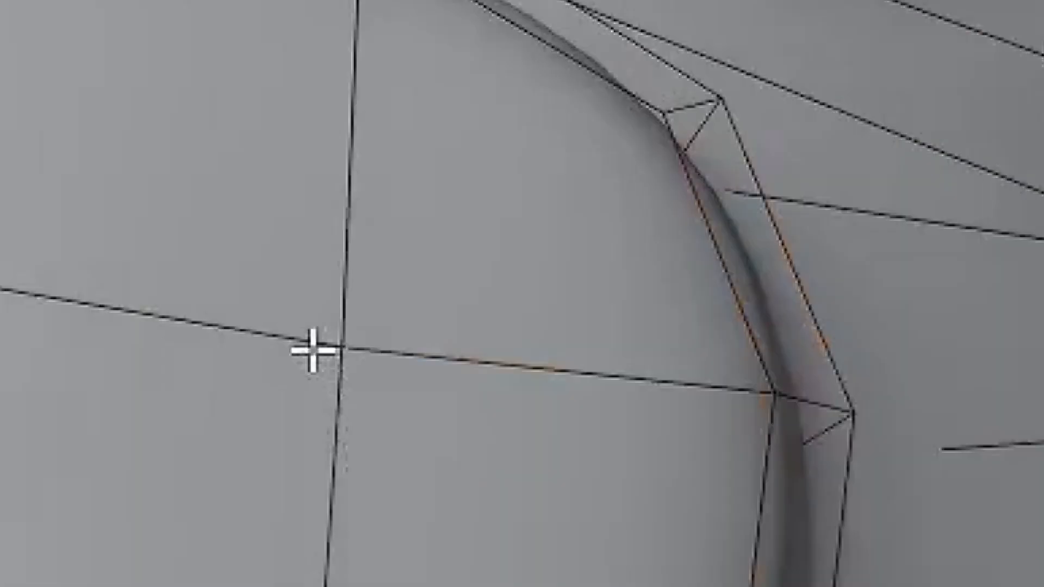
key(3)
click(574, 331)
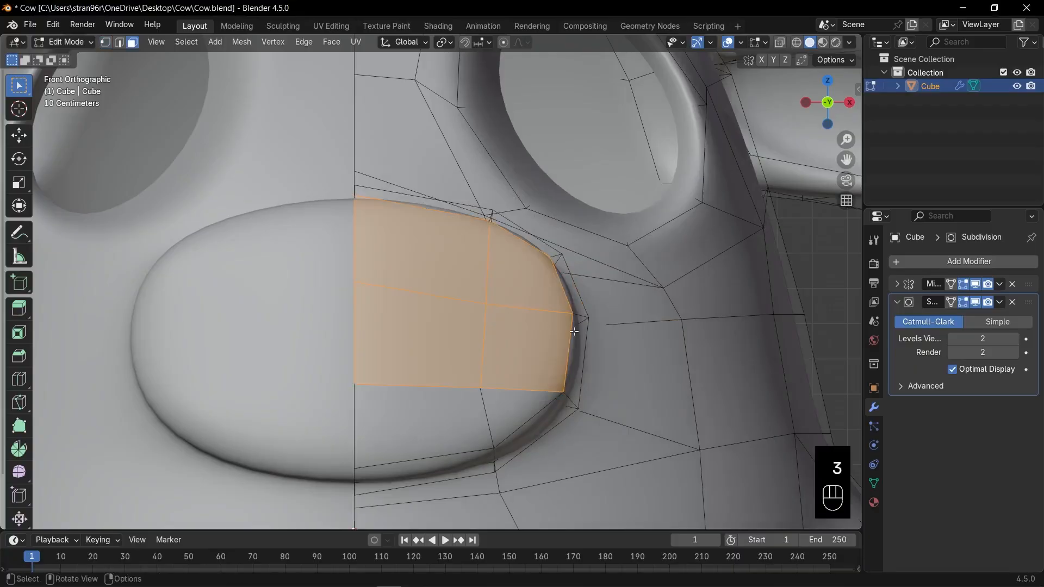
key(i)
key(b)
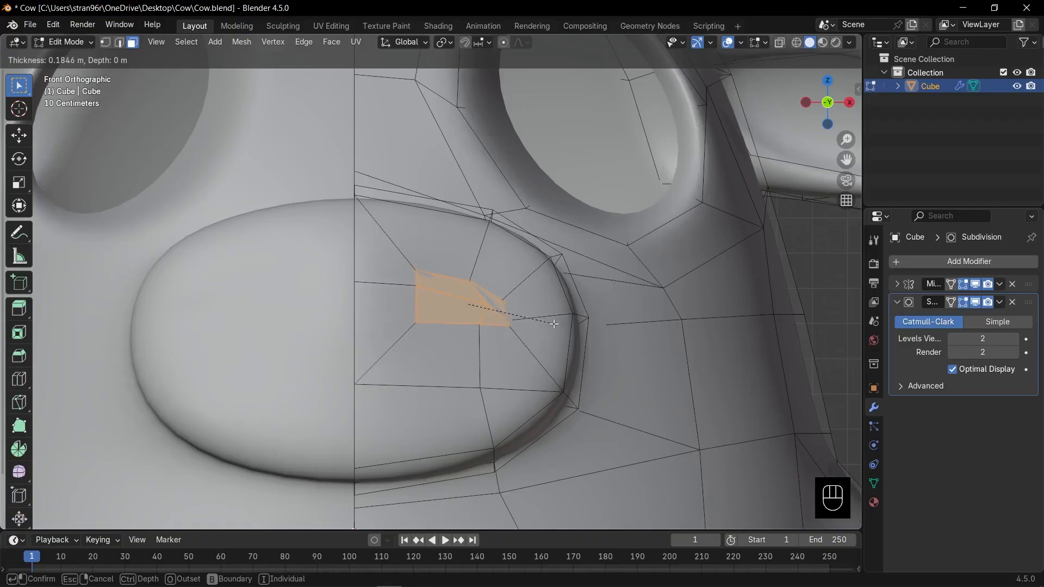
click(554, 324)
key(x)
click(553, 326)
Step: Extrude the nostril's opening edge loop inward along Y into the head and fill its end with a face
key(2)
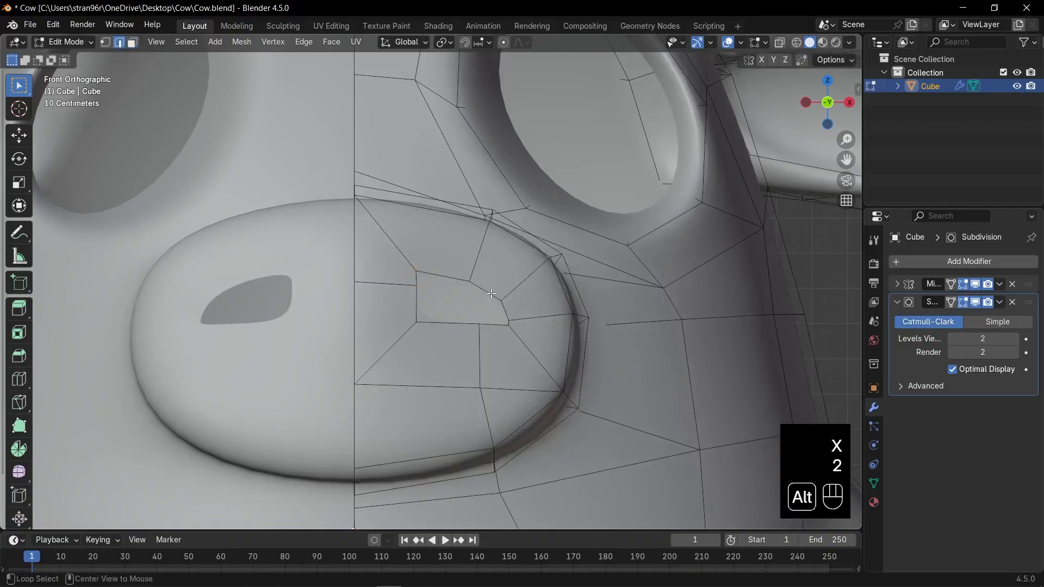
scroll(493, 294, down, 5)
key(KP_3)
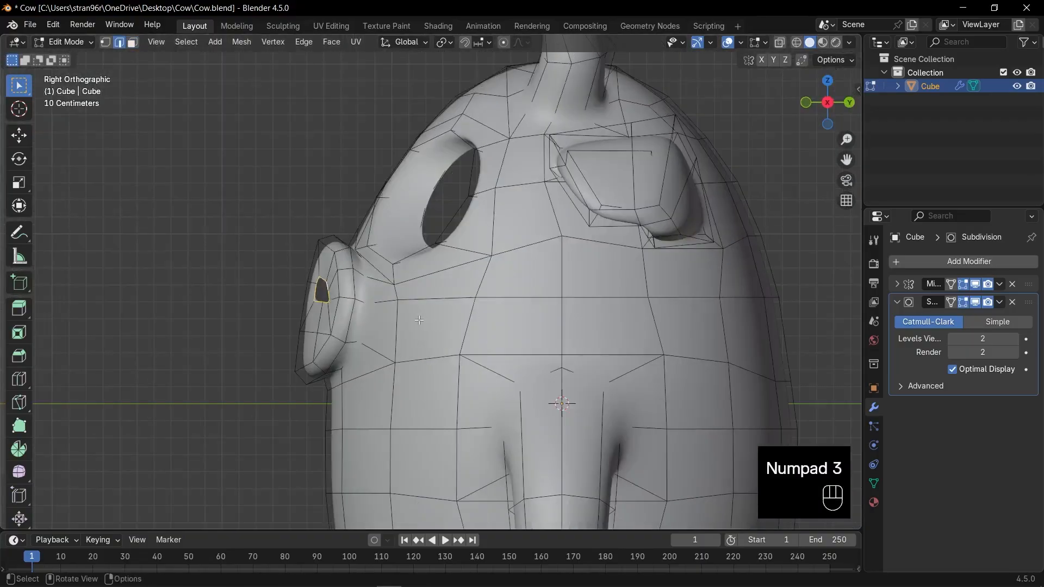
shift+middle_drag(430, 337, 389, 328)
key(alt+z)
key(e)
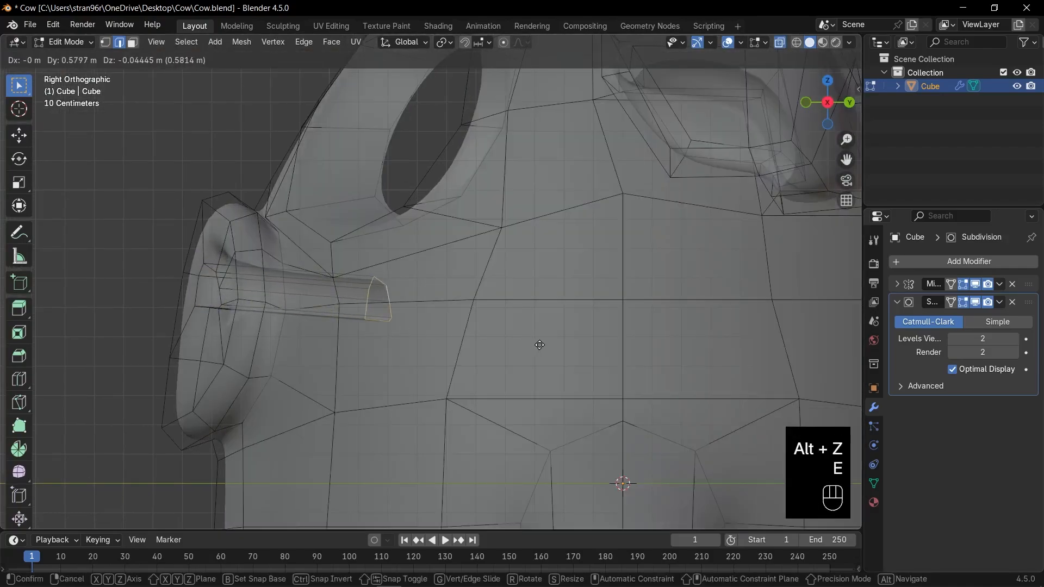
key(y)
click(456, 354)
key(f)
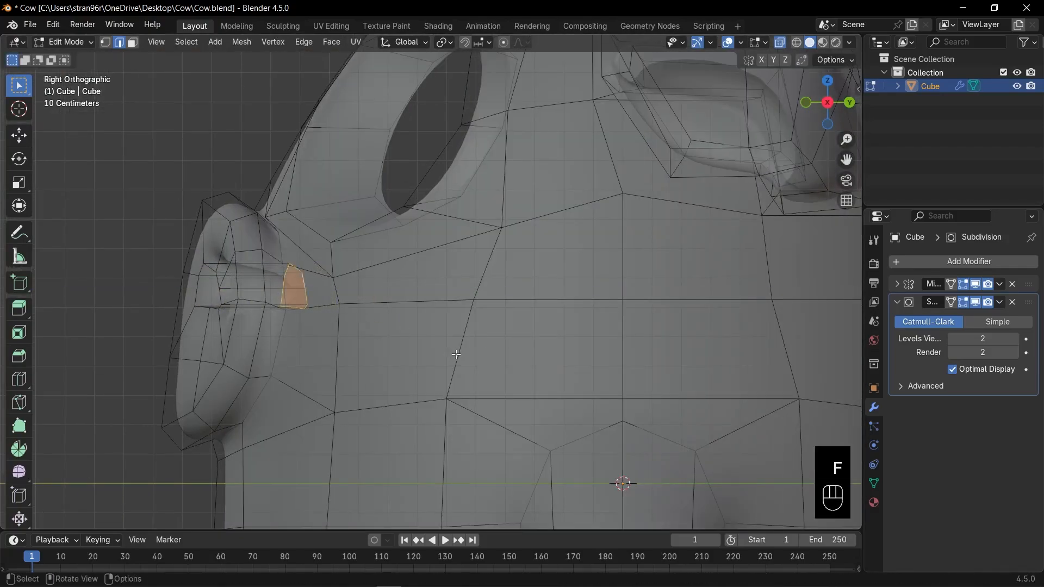
Step: Bevel the edge loop around the nostril's rim, return to Object Mode and save the file
middle_drag(457, 354, 448, 347)
key(alt+z)
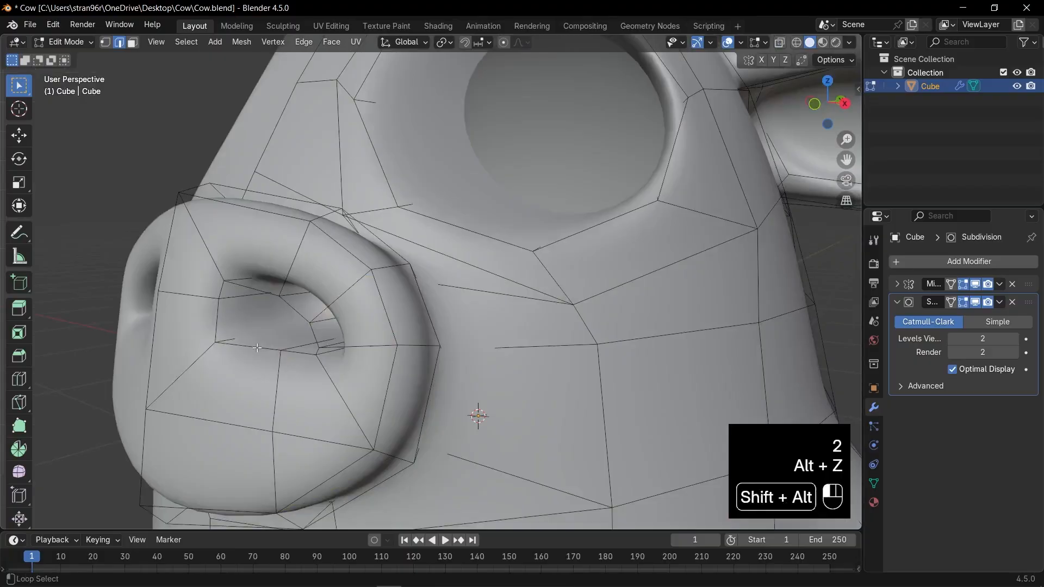
key(ctrl+b)
click(448, 348)
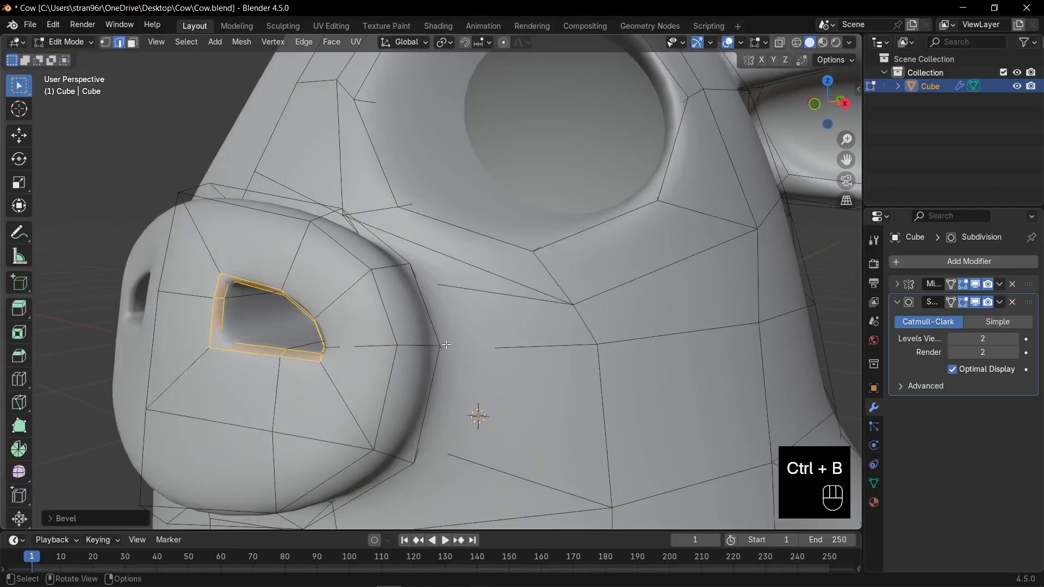
key(KP_1)
key(Tab)
scroll(445, 344, down, 6)
key(alt+z)
key(alt+z)
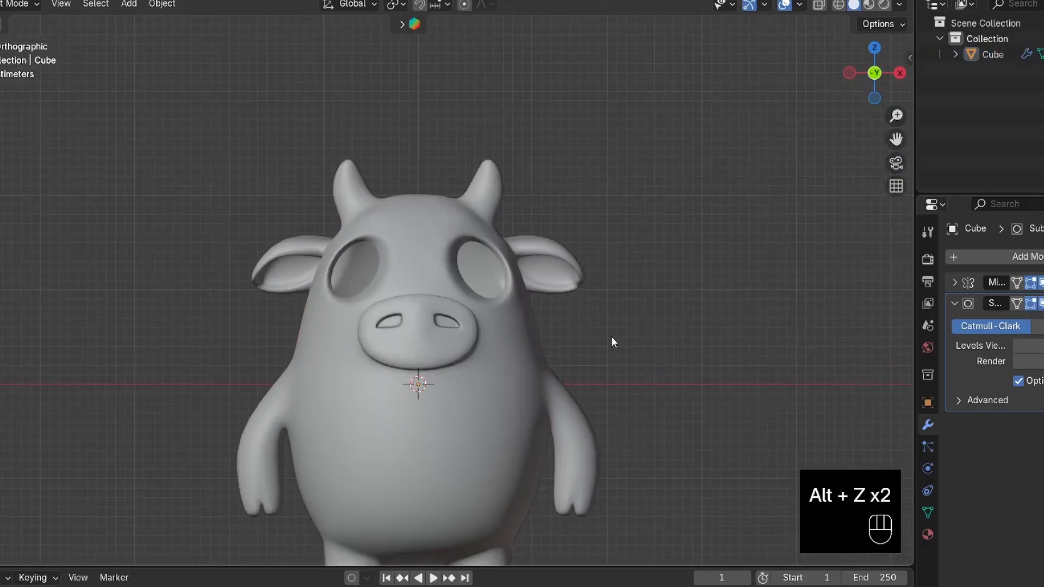
key(ctrl+s)
Step: Add a UV sphere with 8 segments and 8 rings for the eye
key(shift+a)
mouse_move(624, 273)
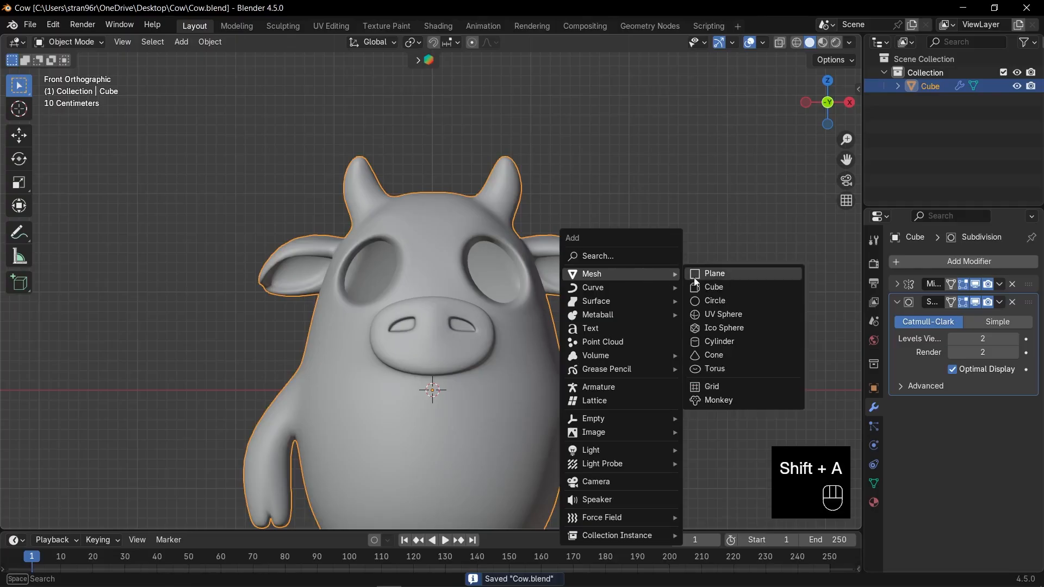
click(714, 314)
scroll(553, 354, down, 3)
click(128, 518)
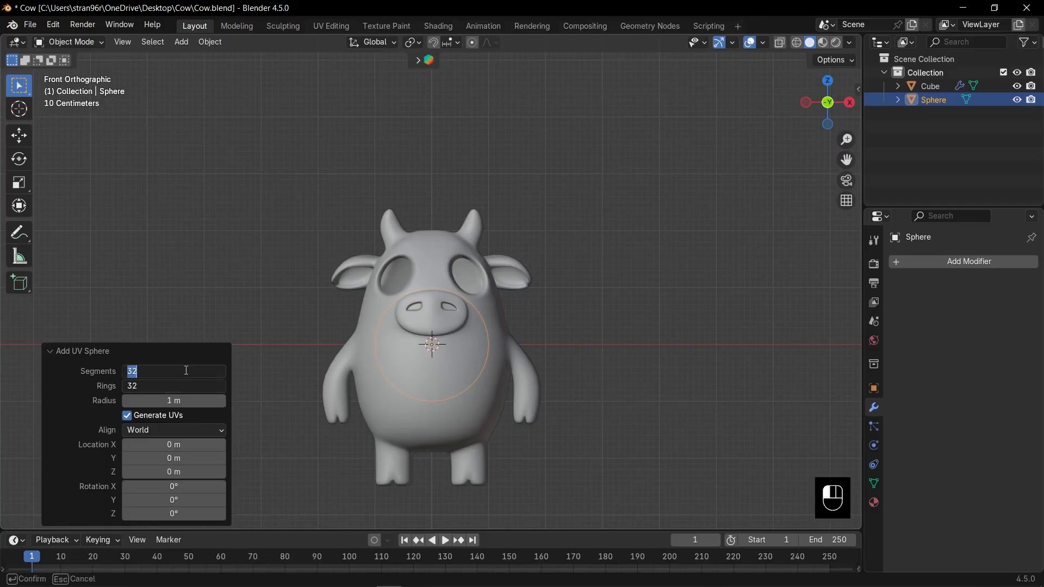
key(Return)
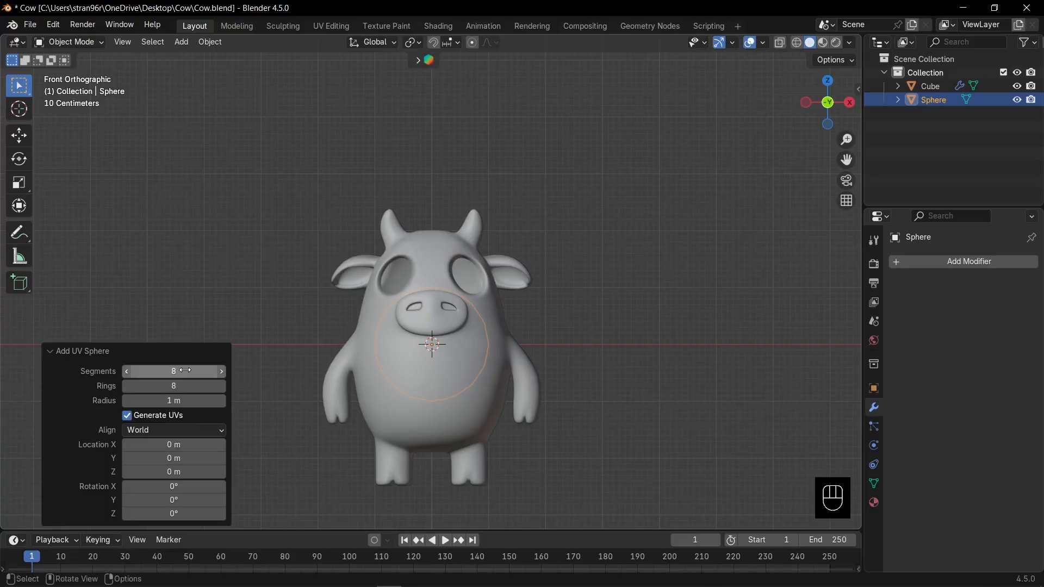
click(71, 350)
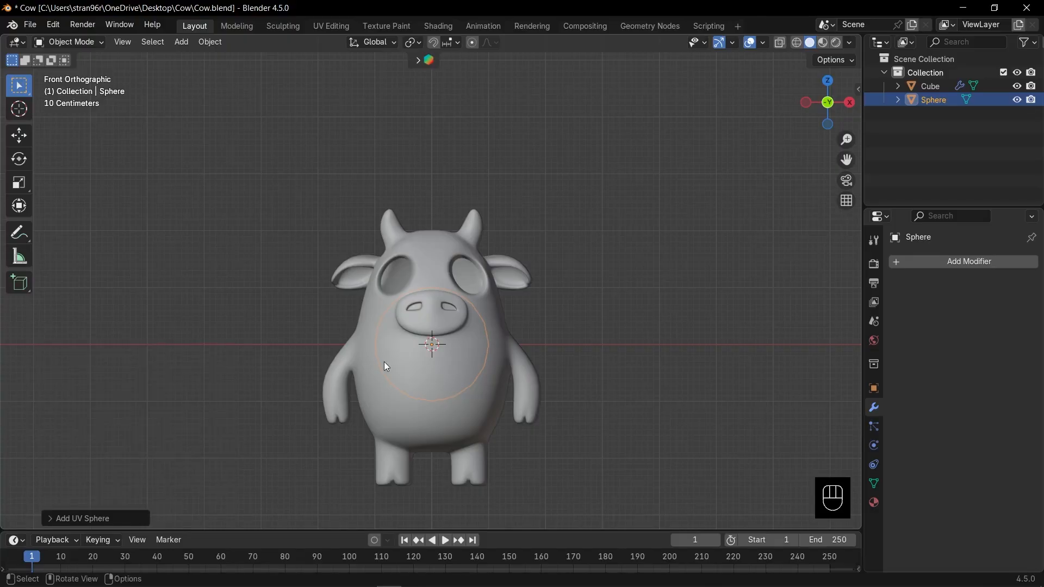
Step: Isolate the sphere, flatten it slightly along Z, and apply its transform before saving the file
key(KP_Divide)
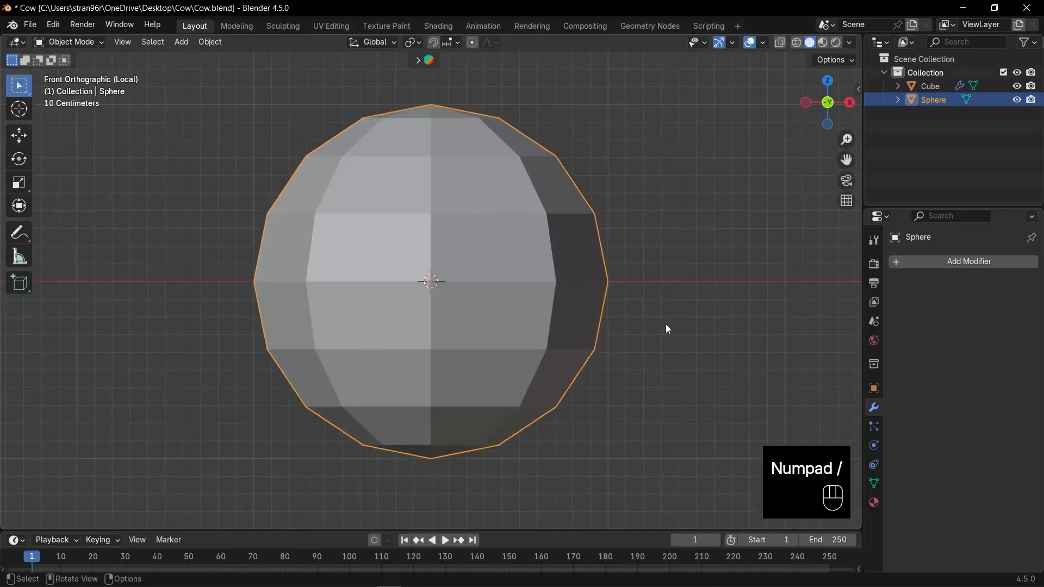
key(s)
key(z)
click(650, 327)
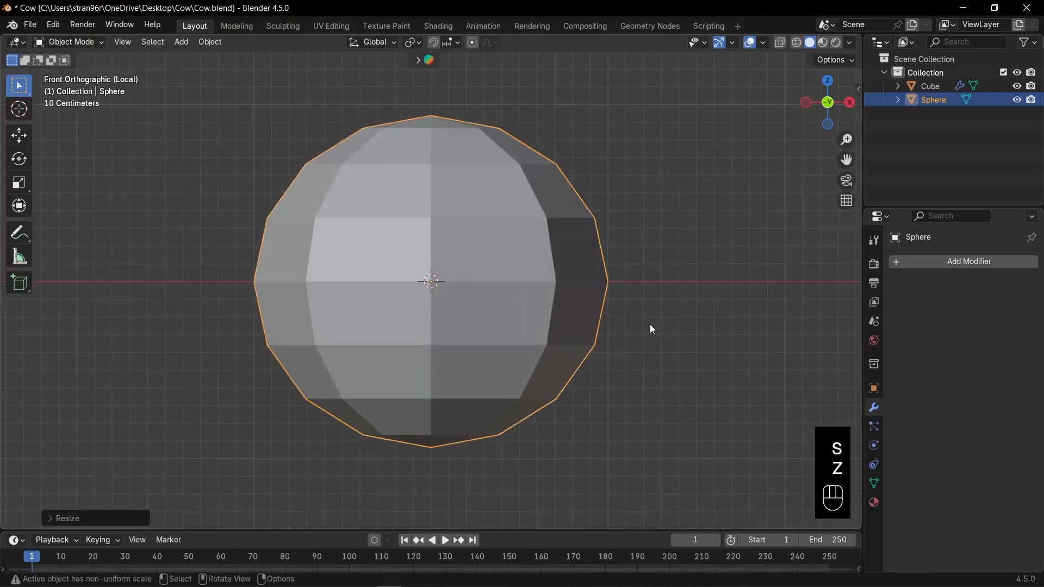
key(ctrl+a)
click(650, 324)
key(ctrl+s)
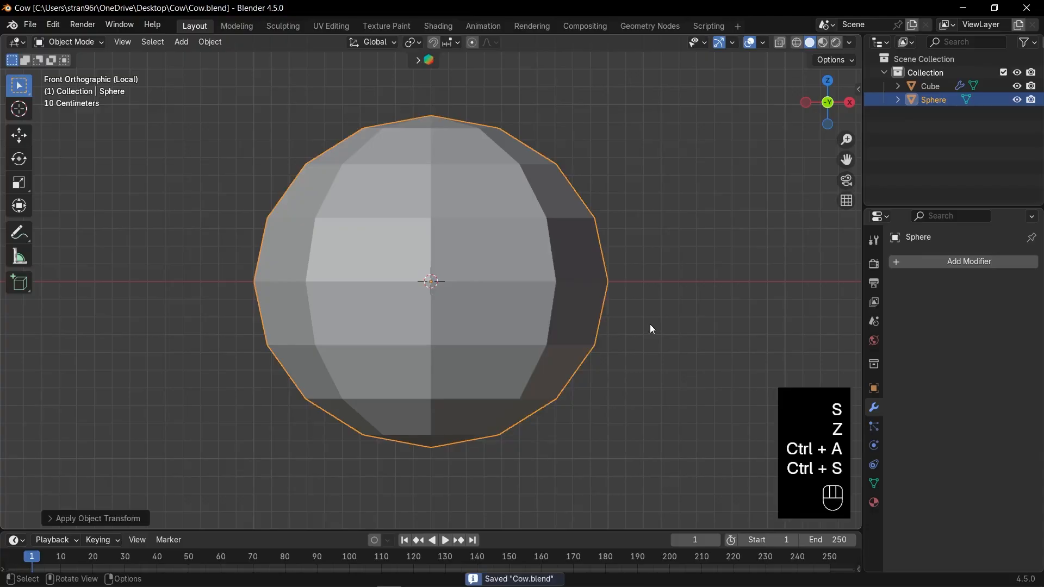
Step: Rotate the sphere 90° about the X axis so its pole faces the front
text(rx90)
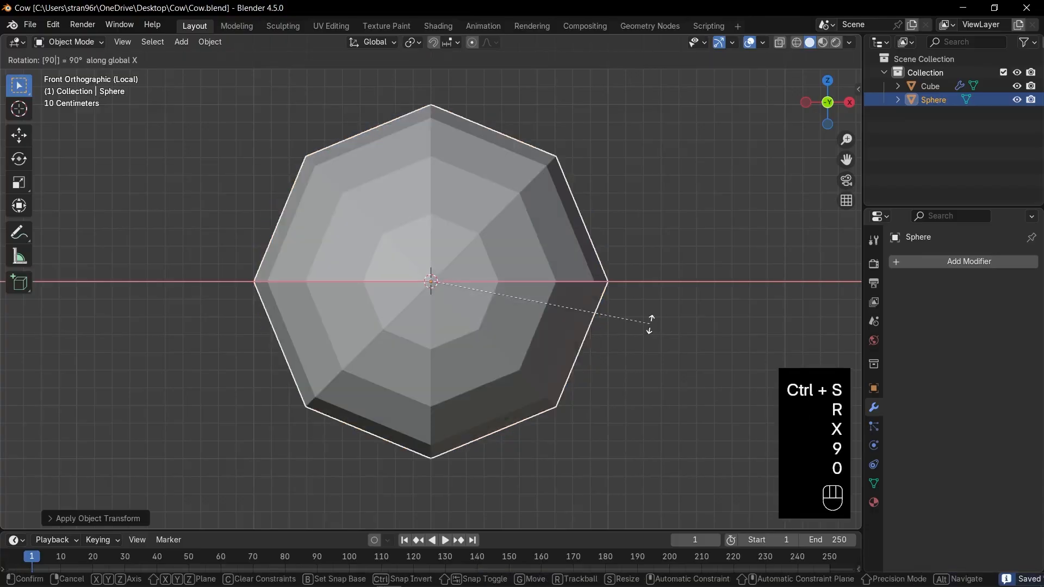
key(Return)
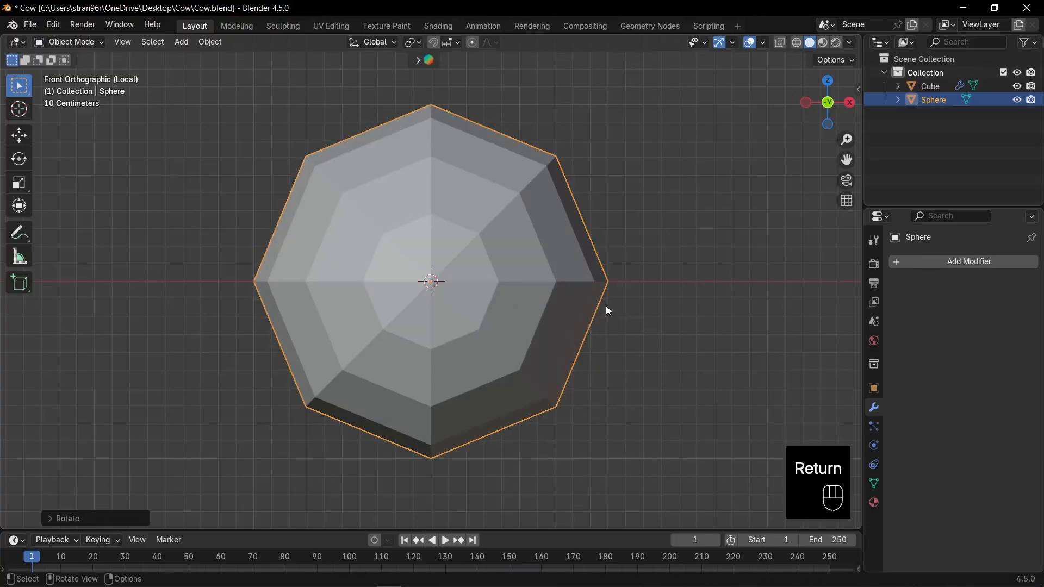
scroll(609, 311, up, 1)
scroll(606, 307, up, 1)
scroll(606, 306, down, 5)
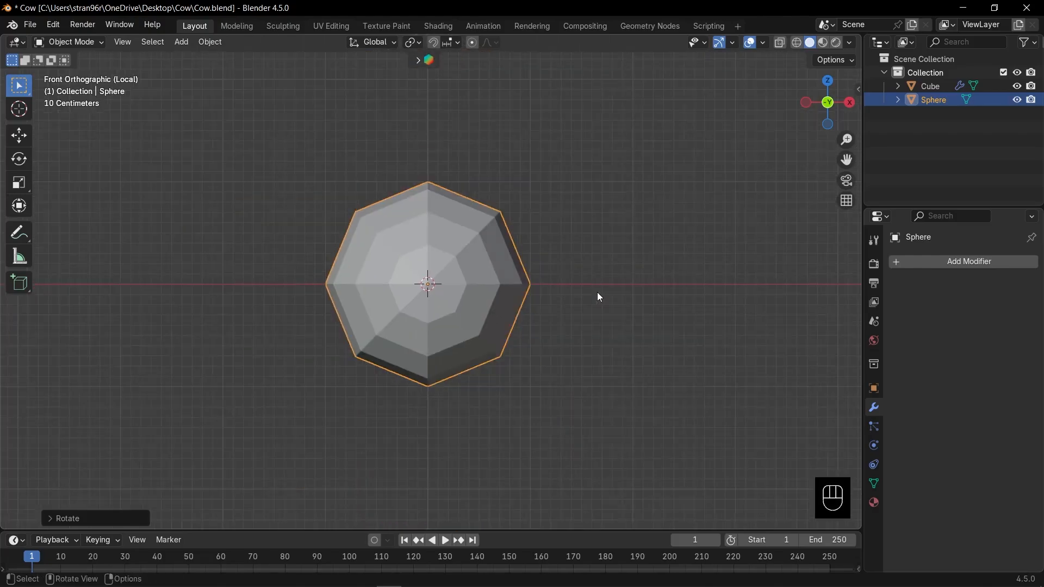
Step: Add a level 2 Subdivision Surface modifier to the sphere and shade it smooth
key(ctrl+2)
right_click(485, 269)
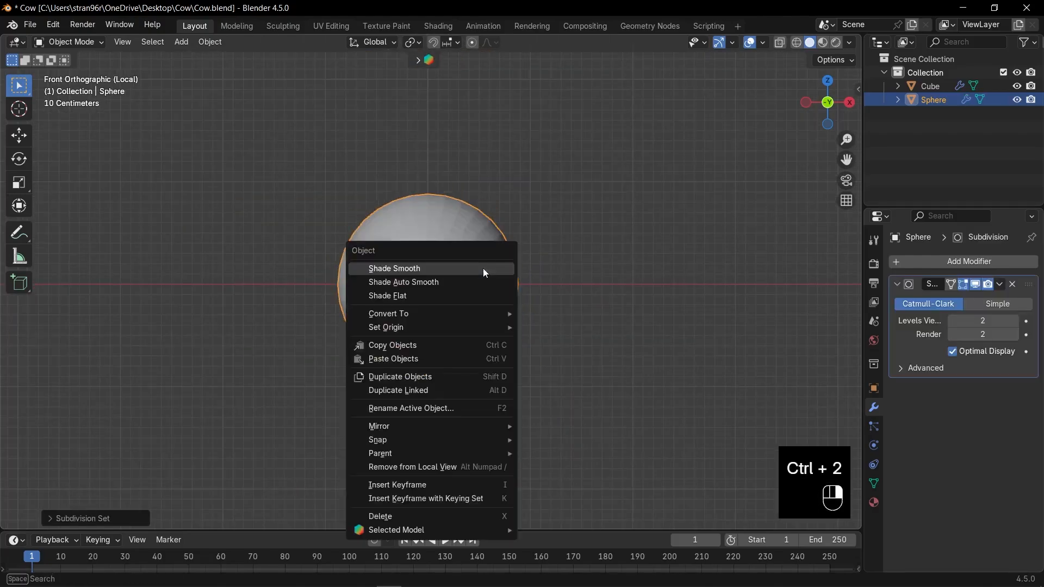
click(483, 270)
middle_drag(483, 269, 436, 393)
Step: Bring back the cow's body, move the sphere over the eye socket on the +X side, and scale it to about half size
key(KP_Divide)
scroll(499, 298, up, 4)
key(g)
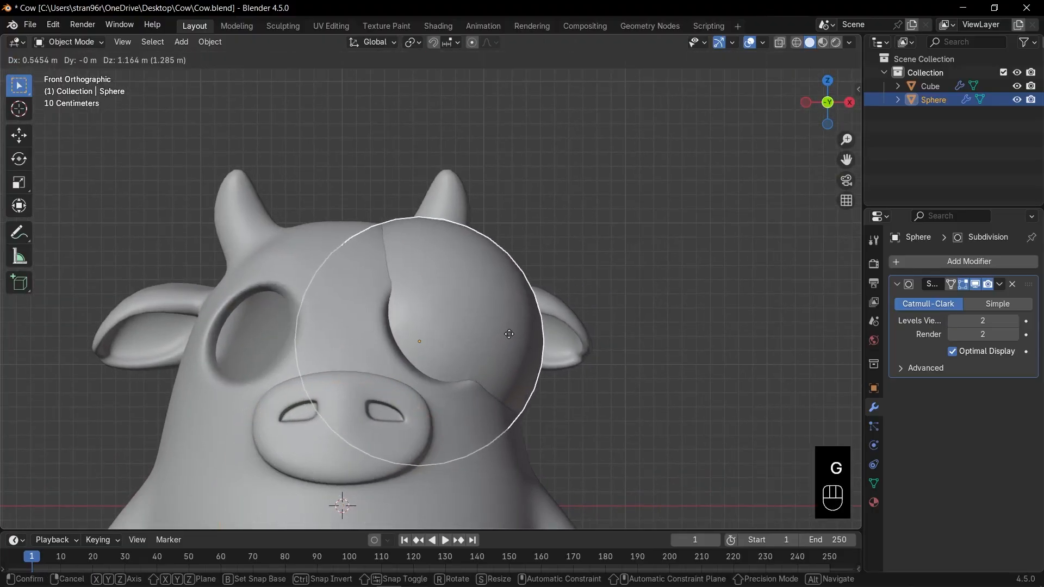
click(495, 343)
key(s)
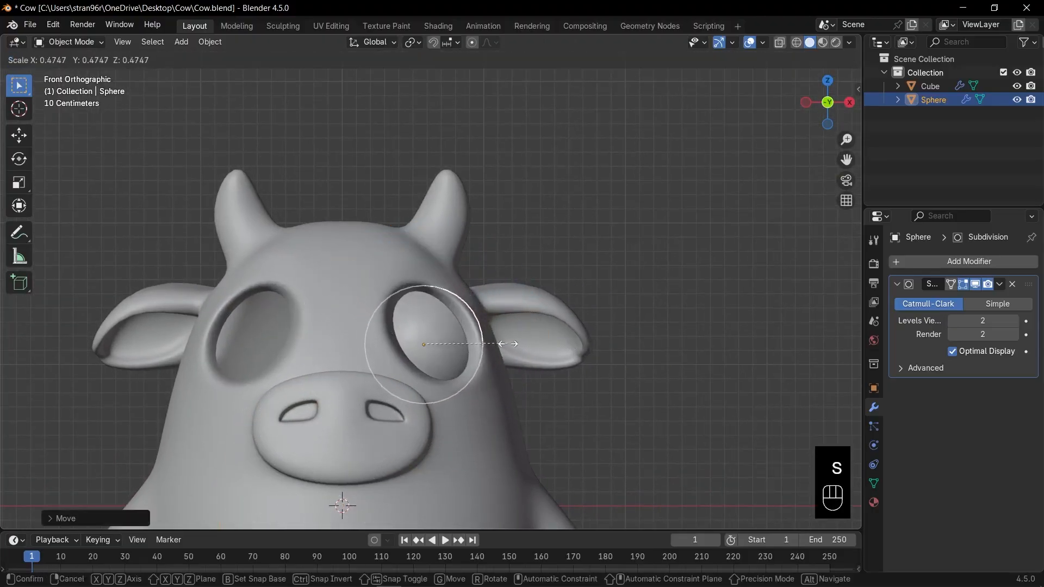
click(511, 344)
scroll(530, 358, up, 2)
shift+middle_drag(530, 357, 521, 324)
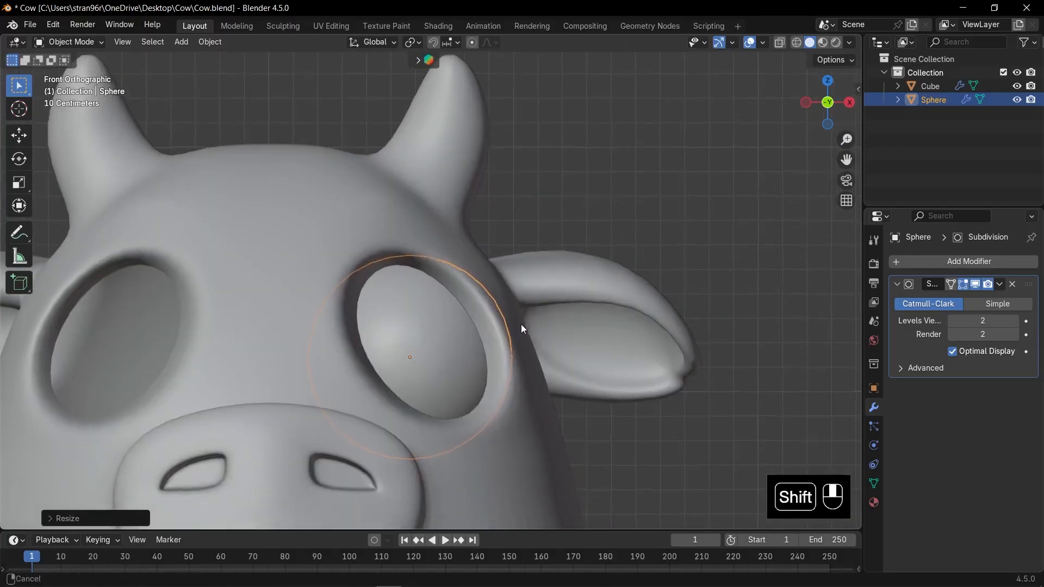
Step: Move the eye sphere forward along Y into the socket and fine-tune its position from the right side view
key(KP_3)
key(g)
key(y)
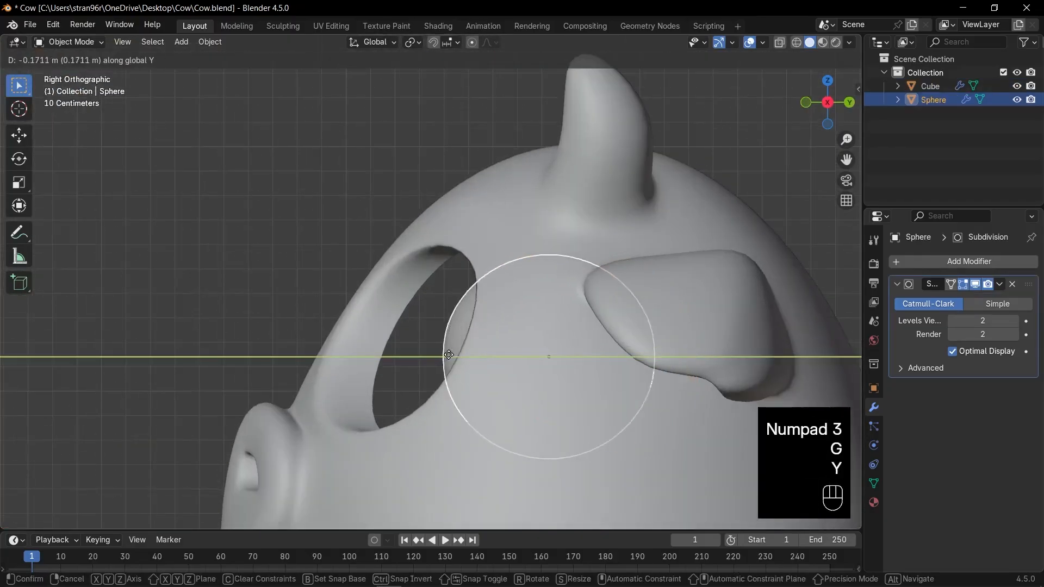
click(340, 345)
key(g)
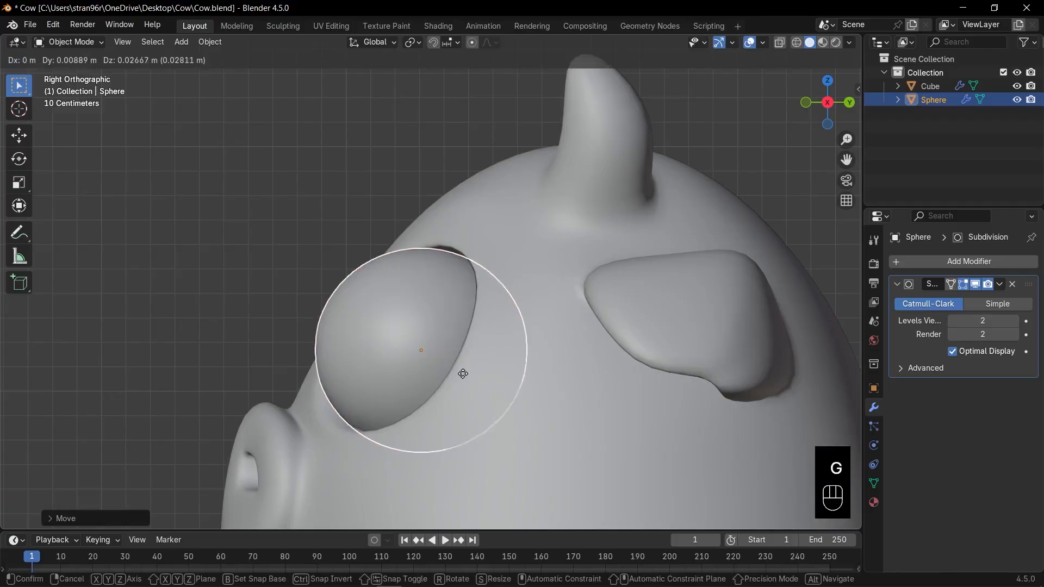
click(459, 375)
Step: Scale the eye to about 0.89 along Y, apply its rotation and scale, and save the file
key(s)
key(y)
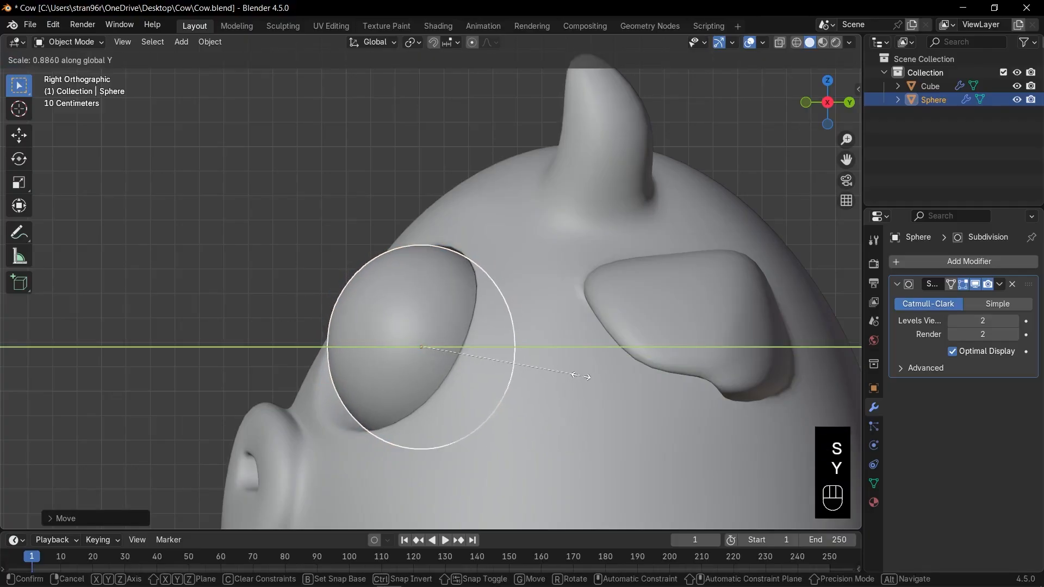
click(577, 375)
key(ctrl+a)
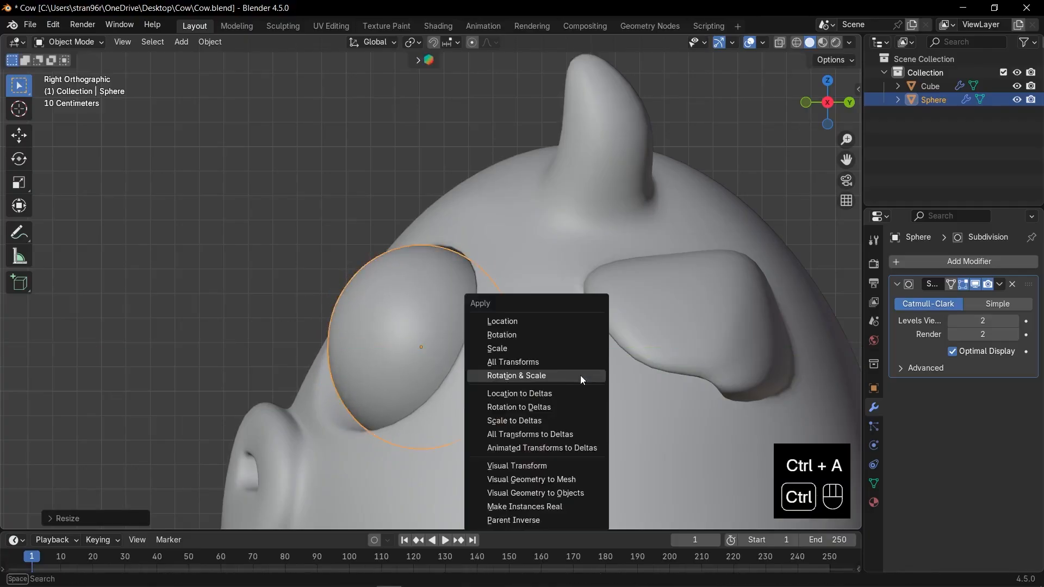
click(580, 375)
scroll(580, 375, up, 1)
key(ctrl+s)
Step: Enlarge the eye slightly, nudge it until it fills the socket, and save the file
key(g)
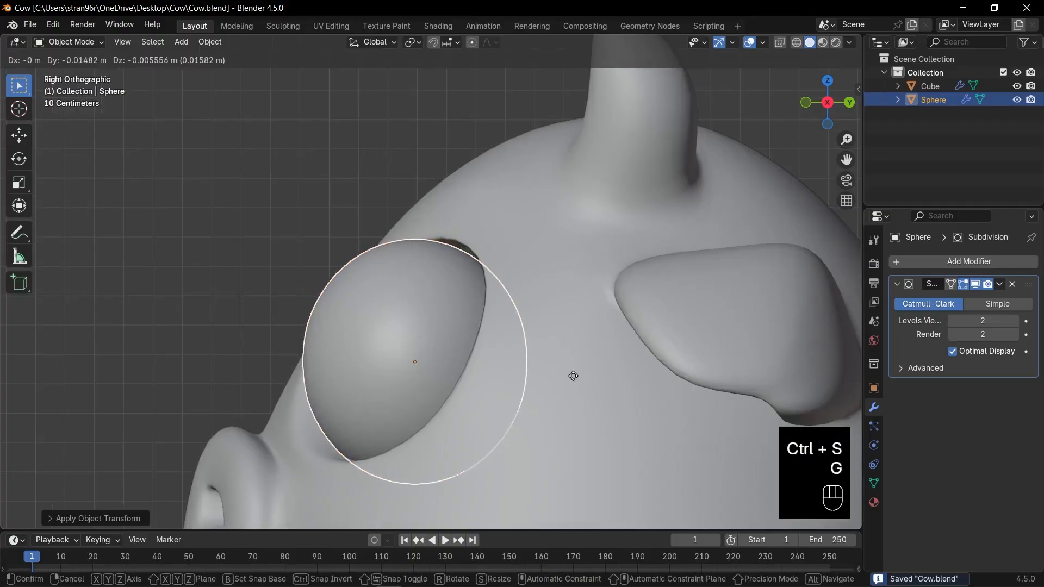
key(s)
click(582, 378)
key(g)
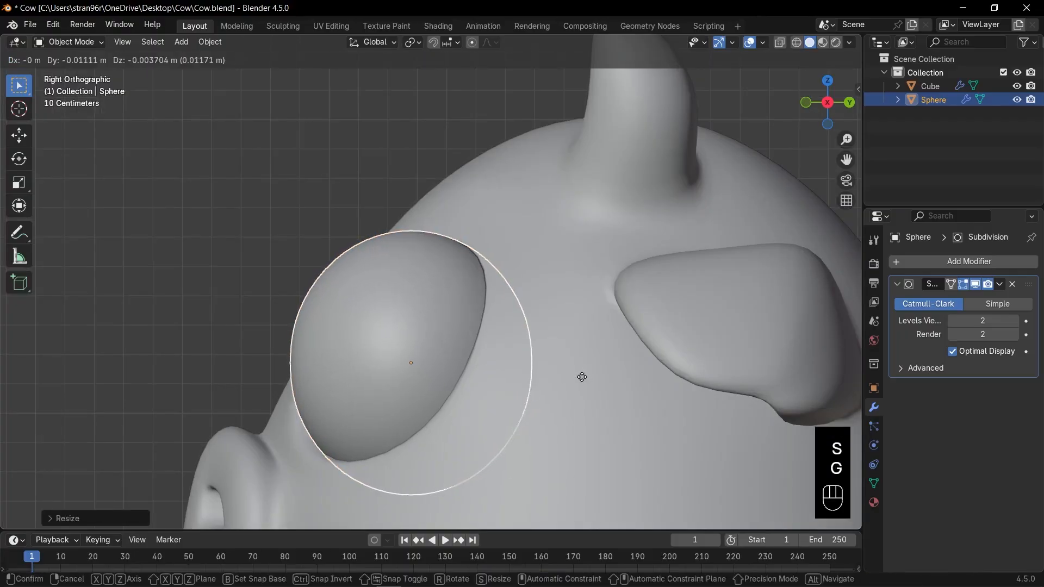
click(581, 380)
key(Tab)
key(Tab)
key(KP_1)
key(ctrl+s)
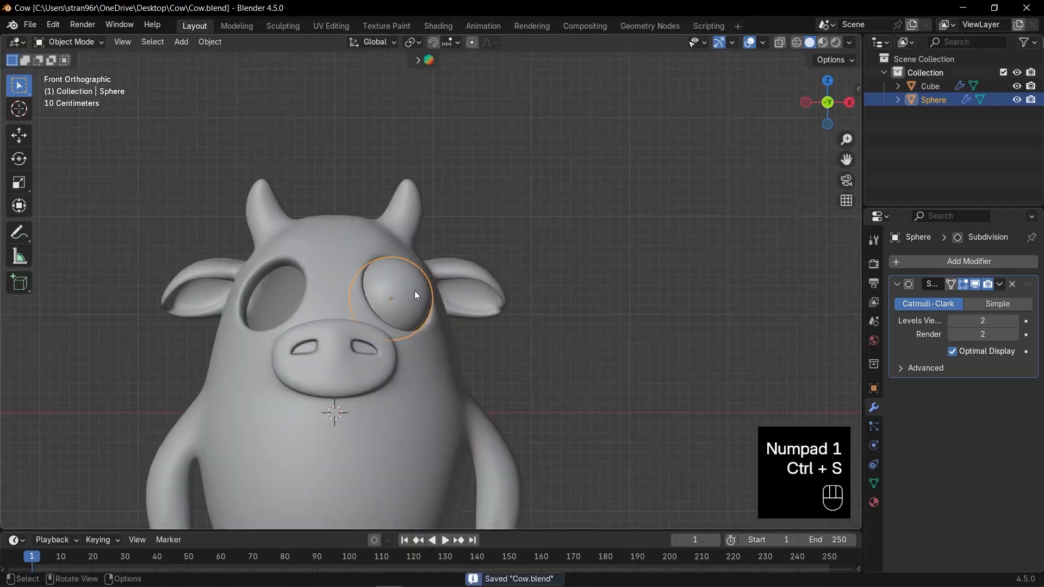
Step: Add a Mirror modifier to the eye on the X axis with Cube as the mirror object, and save the file
click(896, 284)
click(915, 263)
text(m)
key(Return)
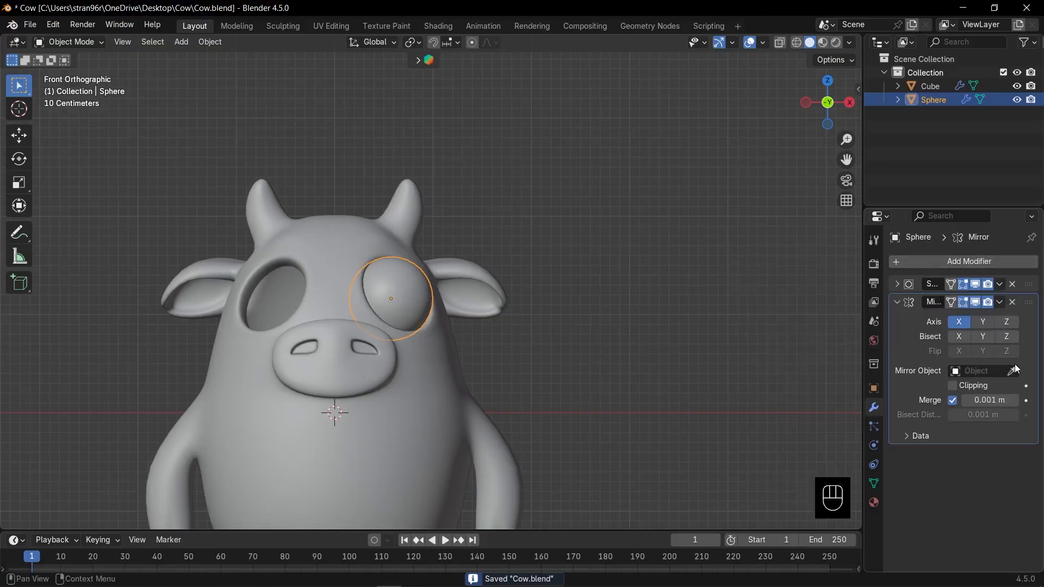
click(394, 239)
key(ctrl+s)
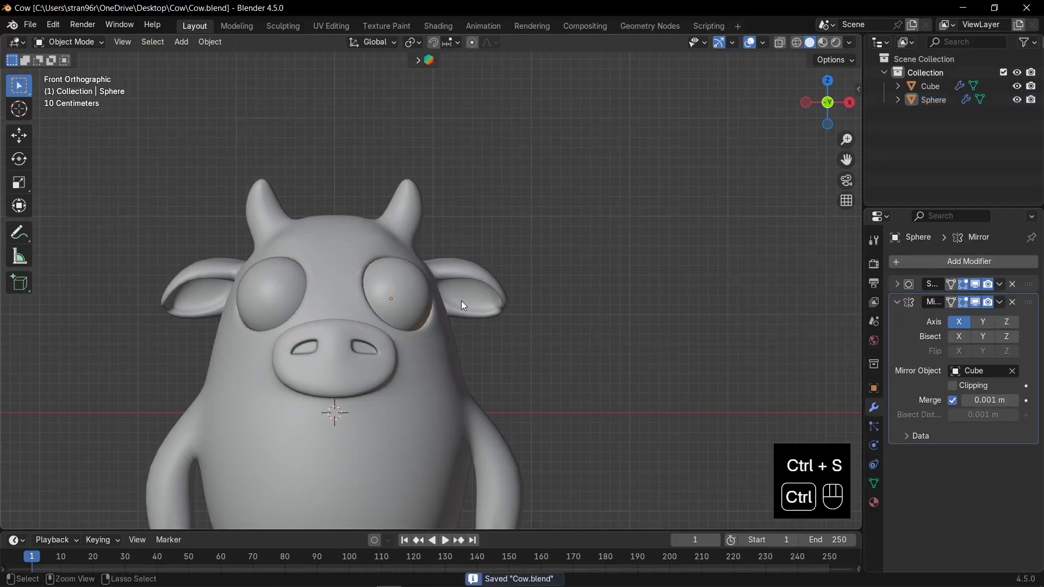
scroll(461, 297, down, 4)
shift+middle_drag(445, 318, 442, 296)
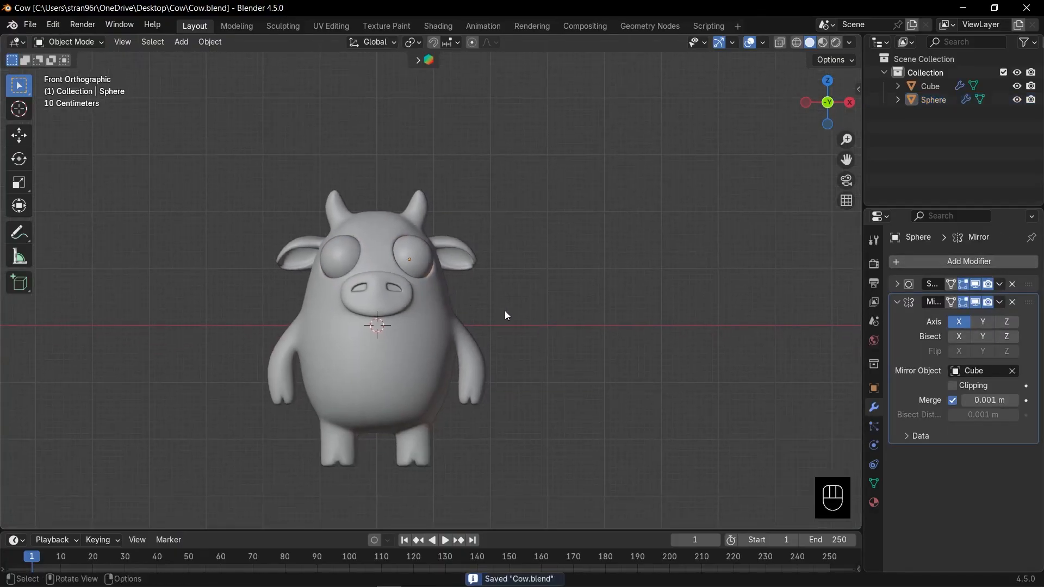
scroll(449, 382, up, 3)
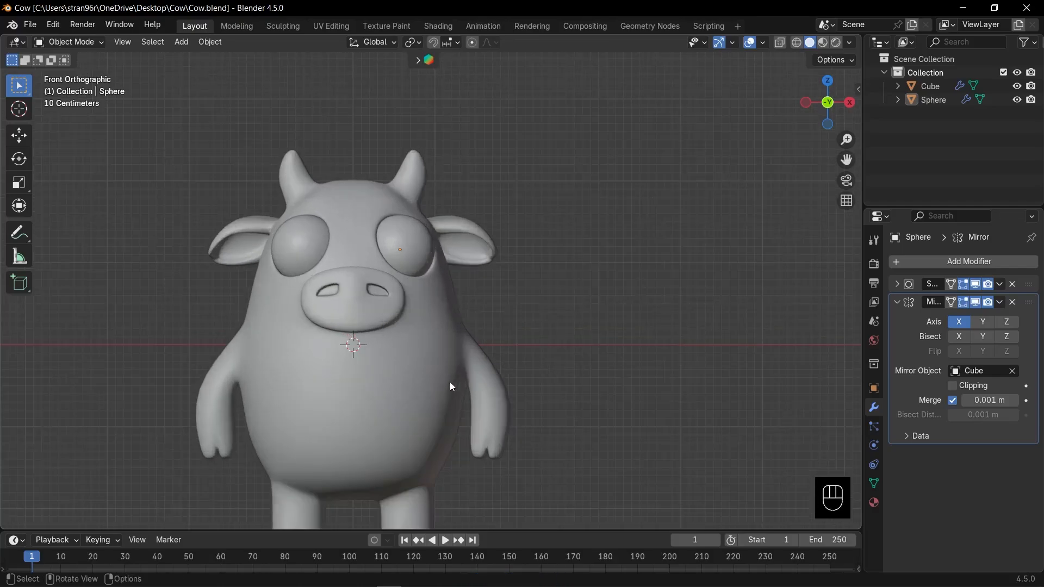
Step: Select the two central faces low on the cow's back and inset them with the boundary at the centreline left open
shift+middle_drag(449, 382, 473, 367)
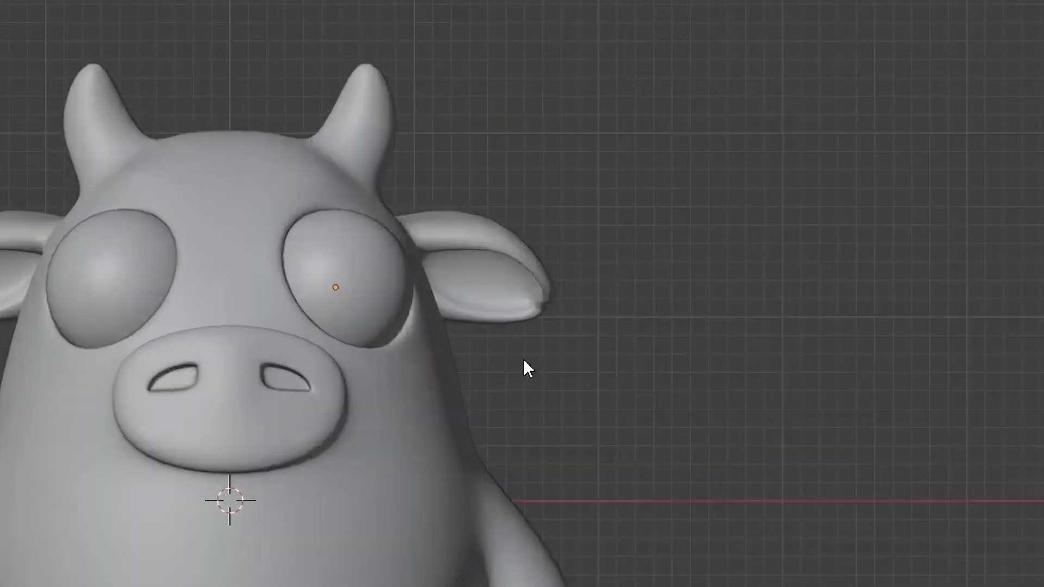
key(KP_Decimal)
key(KP_3)
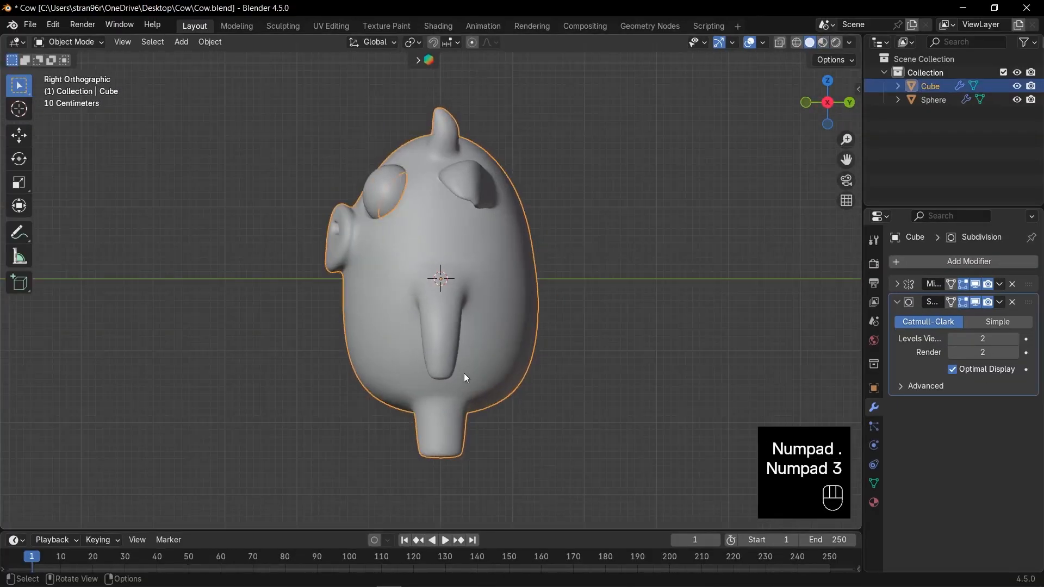
key(ctrl+KP_1)
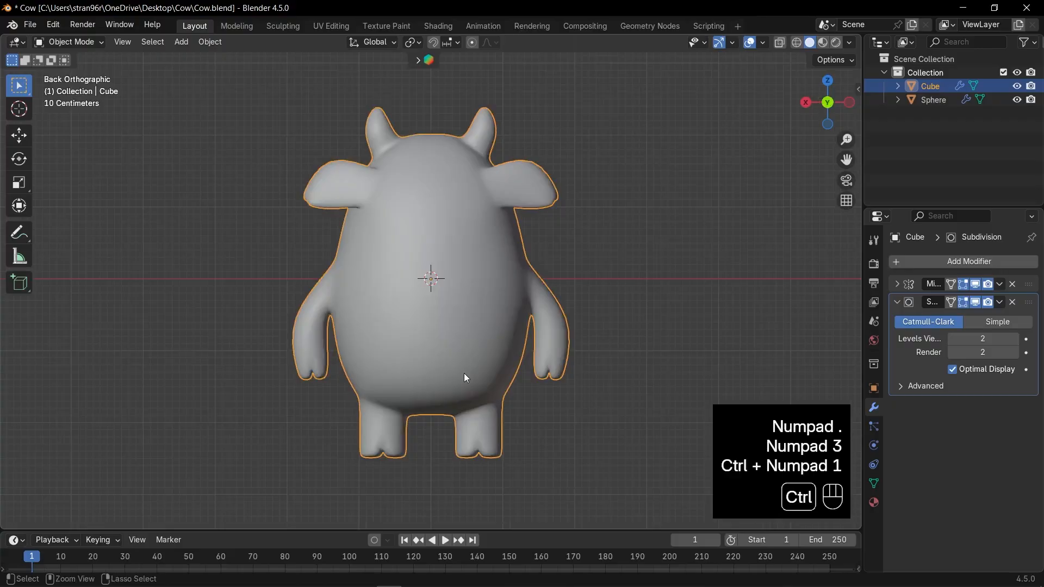
key(Tab)
scroll(465, 380, up, 2)
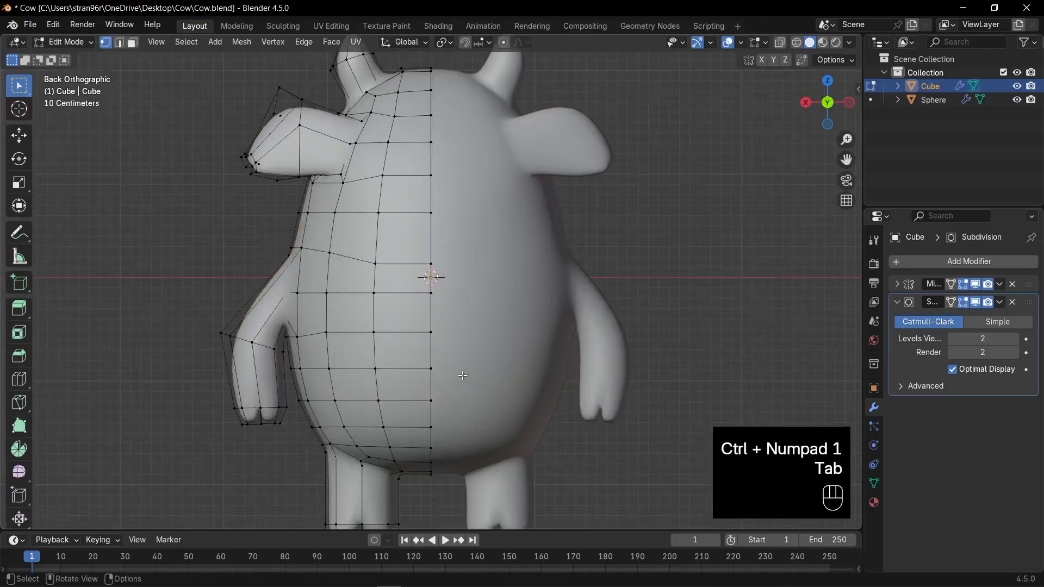
shift+middle_drag(465, 380, 439, 347)
scroll(439, 347, up, 1)
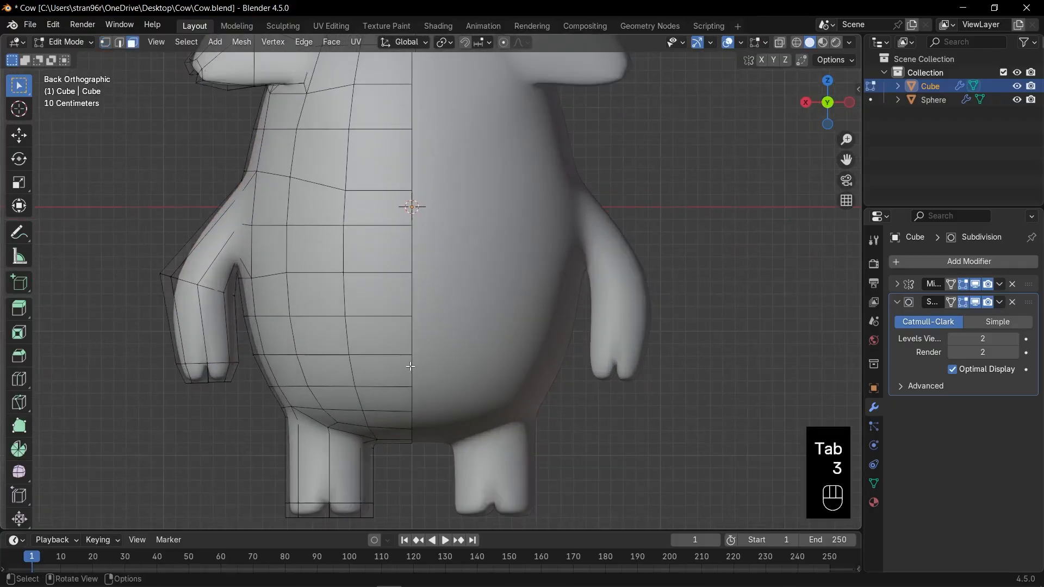
drag(398, 351, 421, 371)
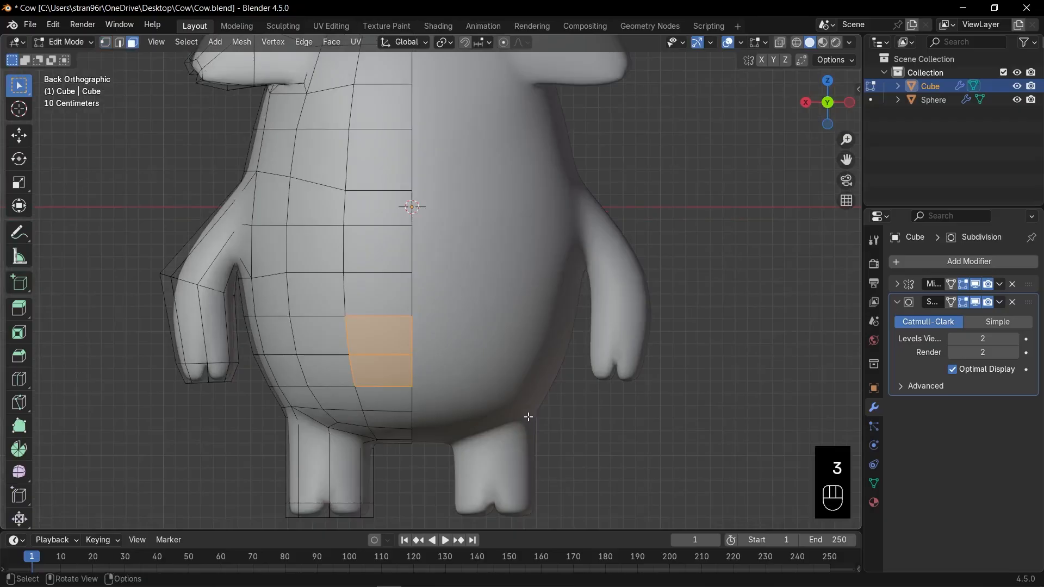
key(i)
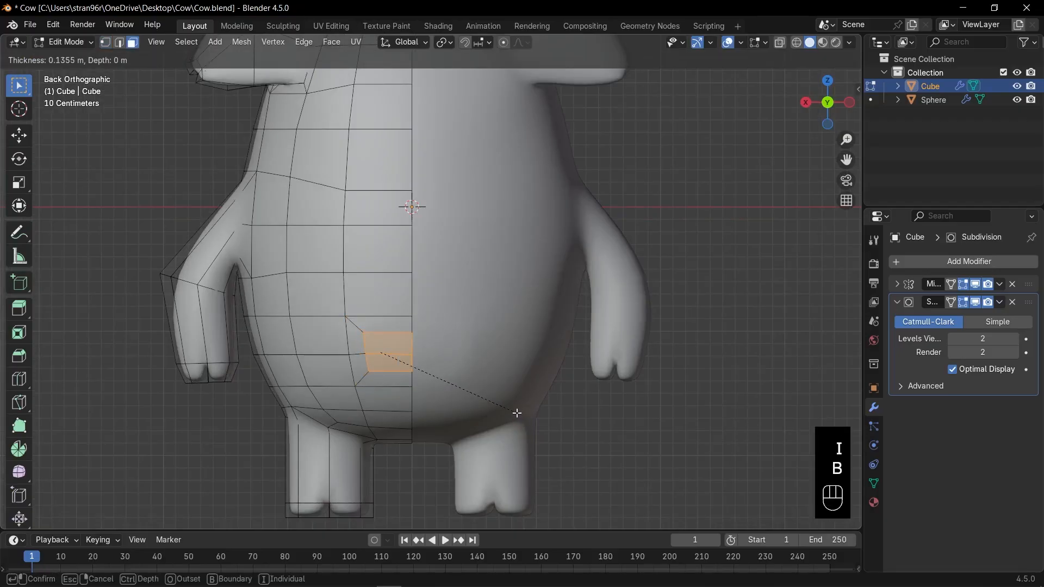
click(509, 411)
scroll(473, 410, up, 3)
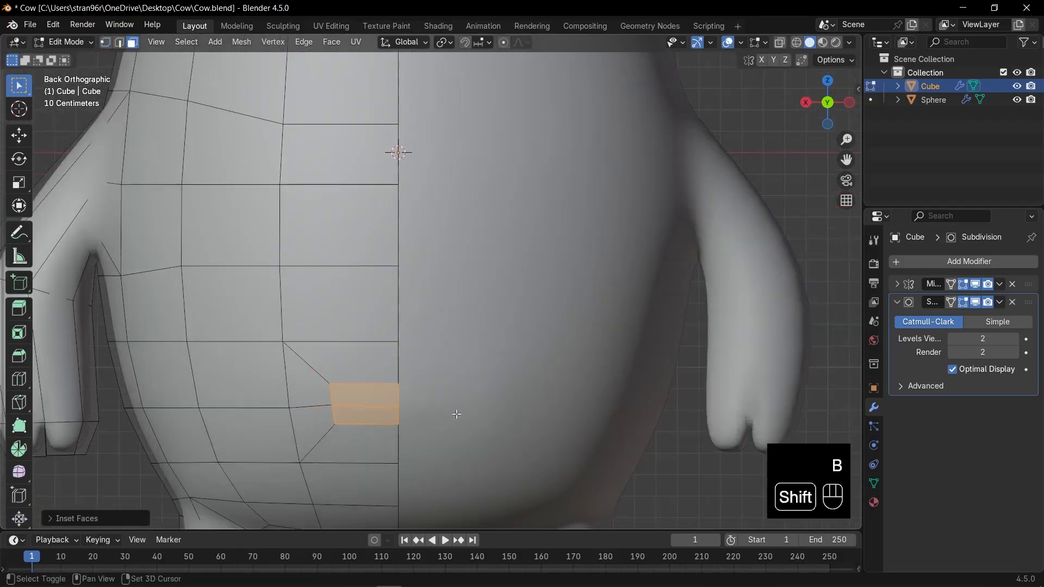
Step: Narrow the inset faces along X and delete them to open a hole for the tail
key(s)
key(y)
key(x)
key(c)
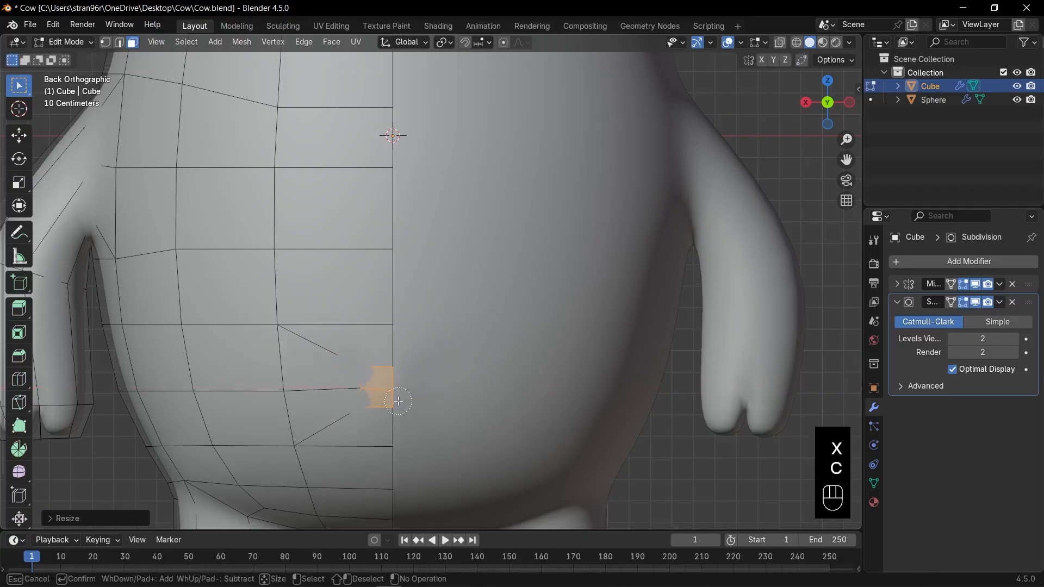
right_click(440, 347)
key(x)
click(435, 356)
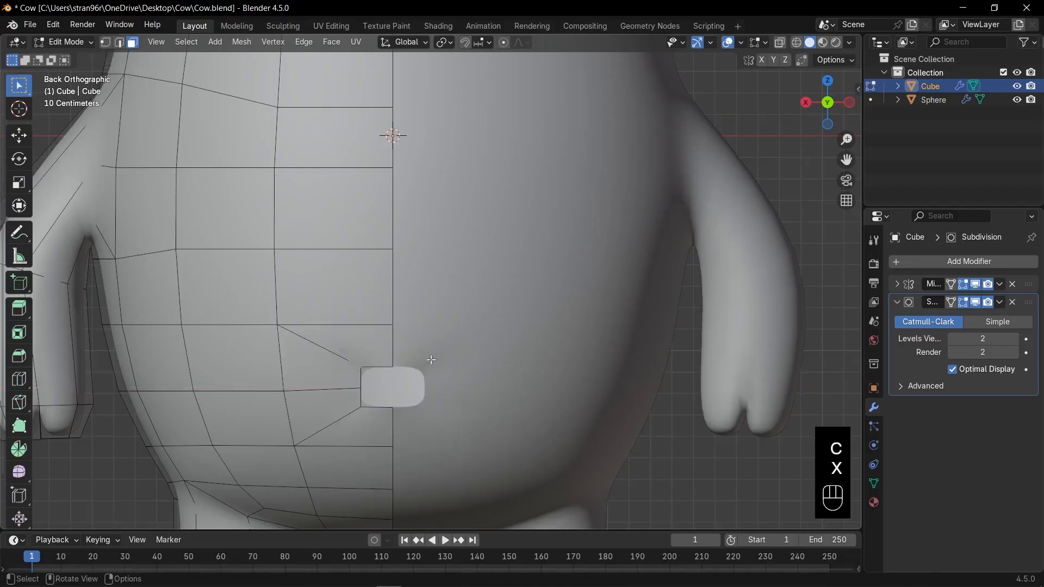
Step: Round the hole's edge loop with LoopTools Circle and scale it down slightly
alt+click(388, 365)
right_click(389, 365)
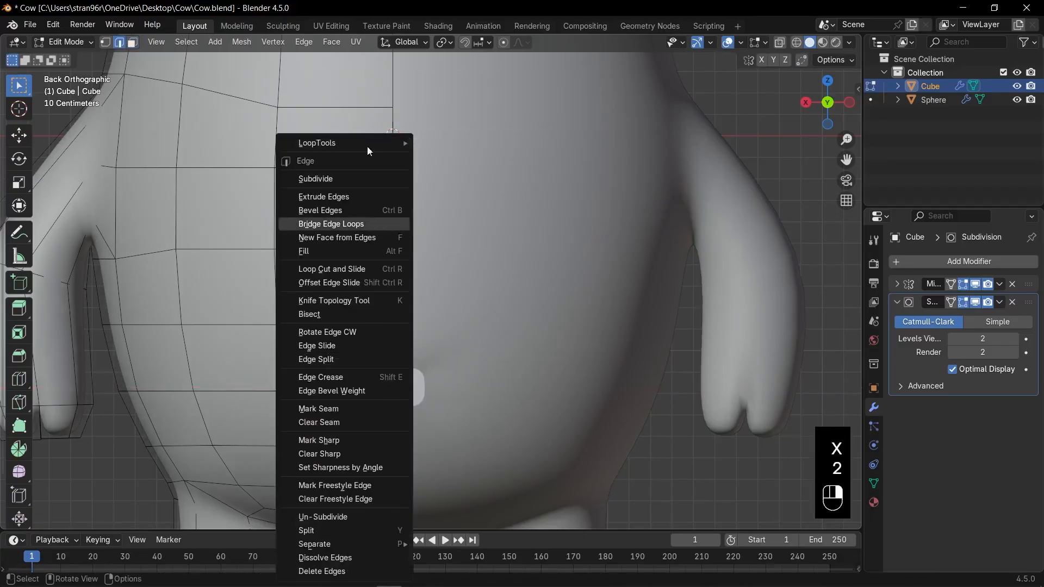
mouse_move(399, 144)
click(444, 156)
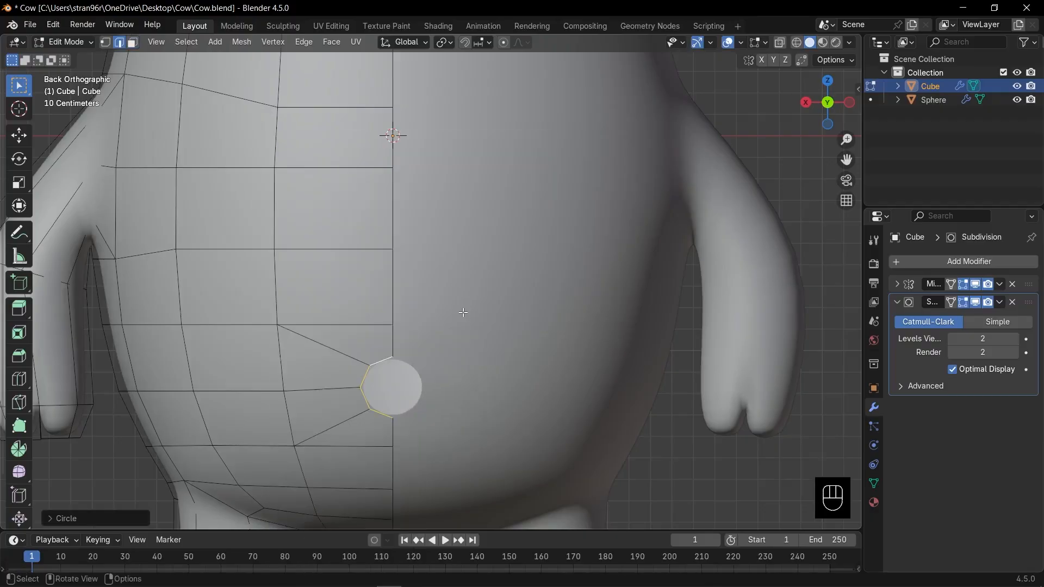
key(s)
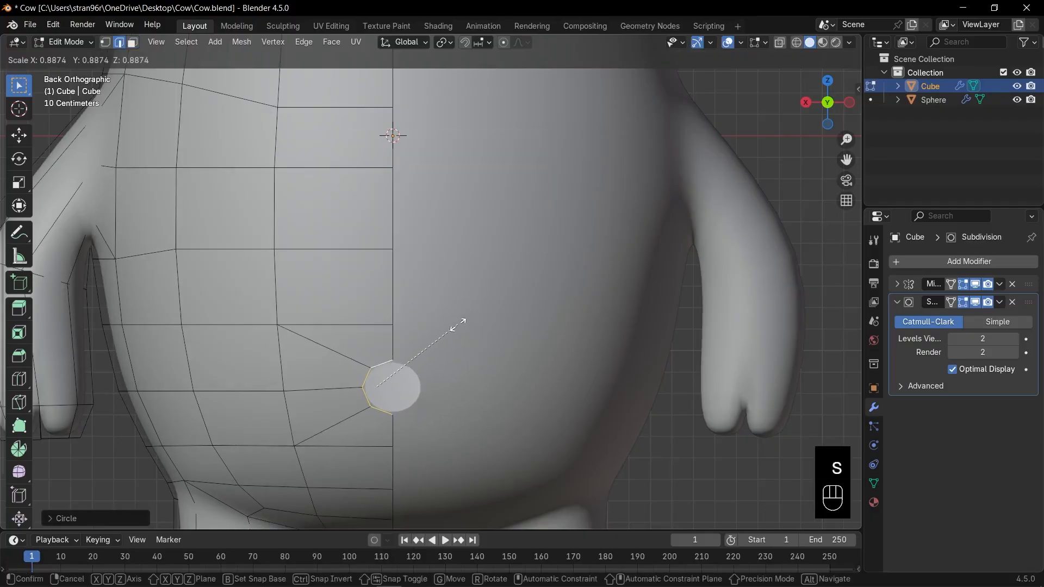
click(460, 324)
Step: Extrude the hole's edge loop backward in two segments to form the tail, rotating the end loop upright between them
scroll(461, 323, down, 5)
key(KP_3)
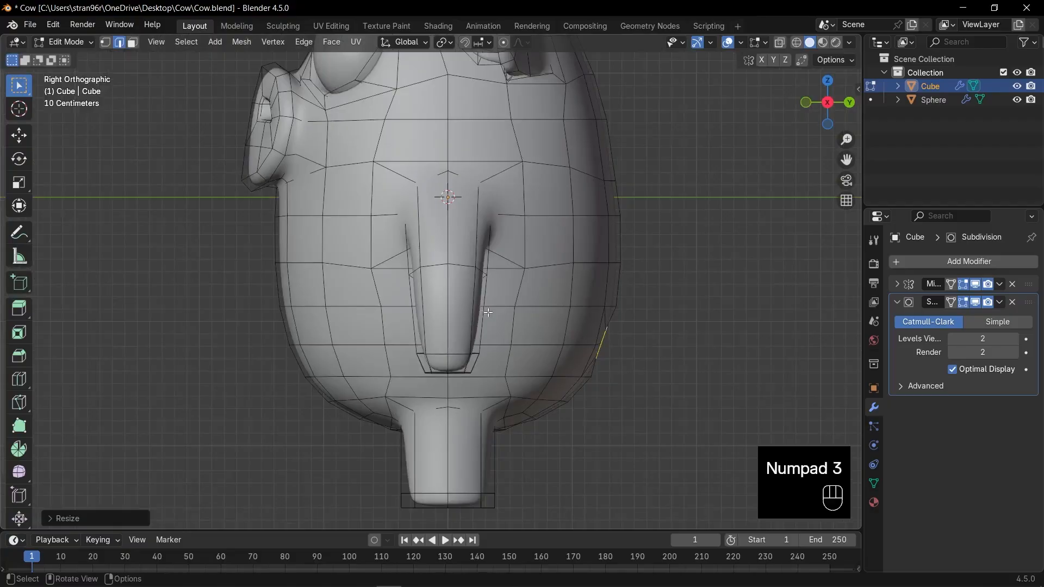
key(e)
click(620, 354)
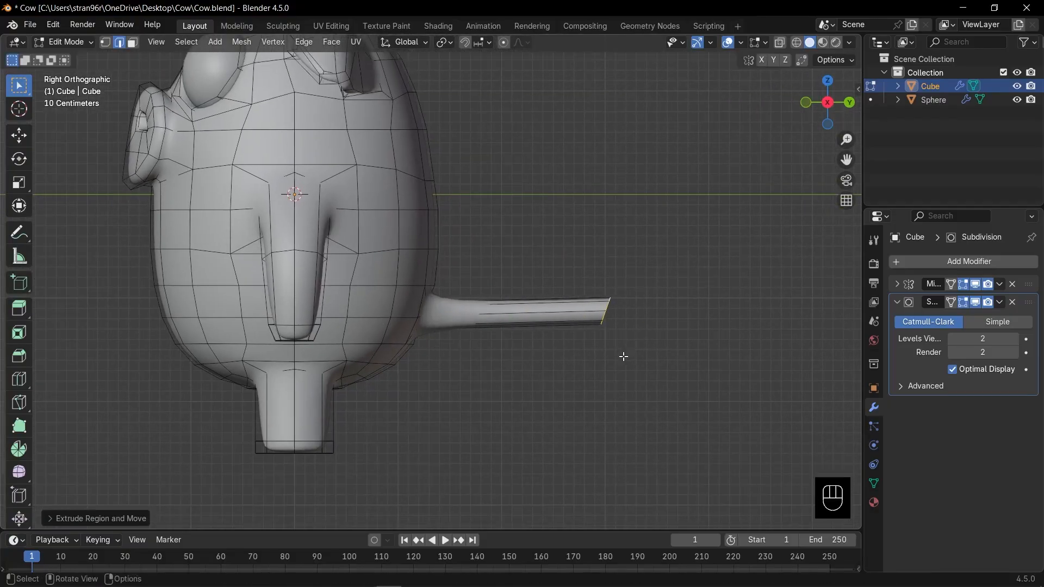
key(r)
click(552, 344)
scroll(553, 345, up, 2)
scroll(553, 344, down, 1)
key(e)
click(565, 341)
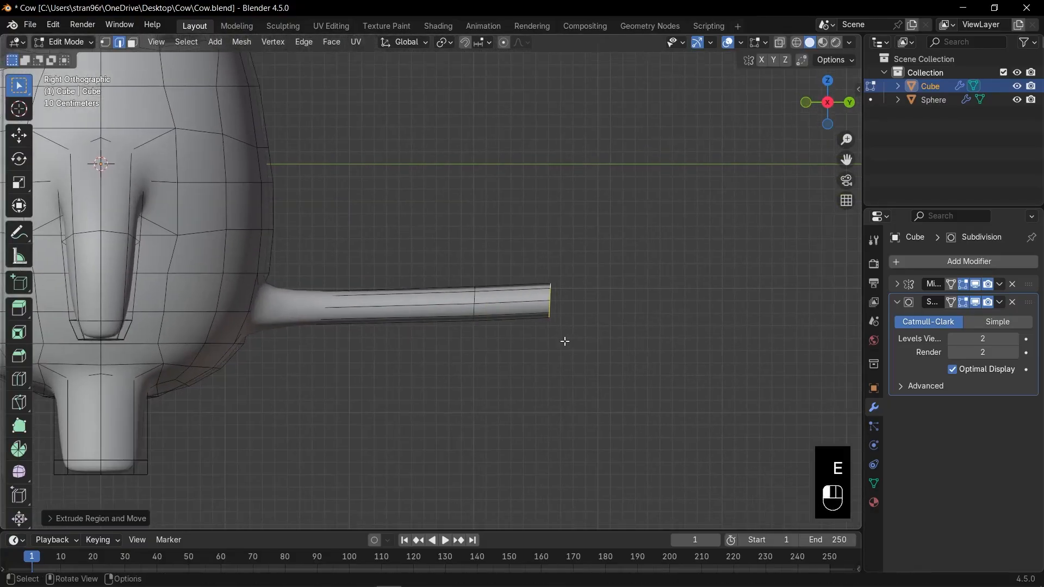
Step: Apply the Mirror modifier on the cow's body
middle_drag(480, 340, 541, 343)
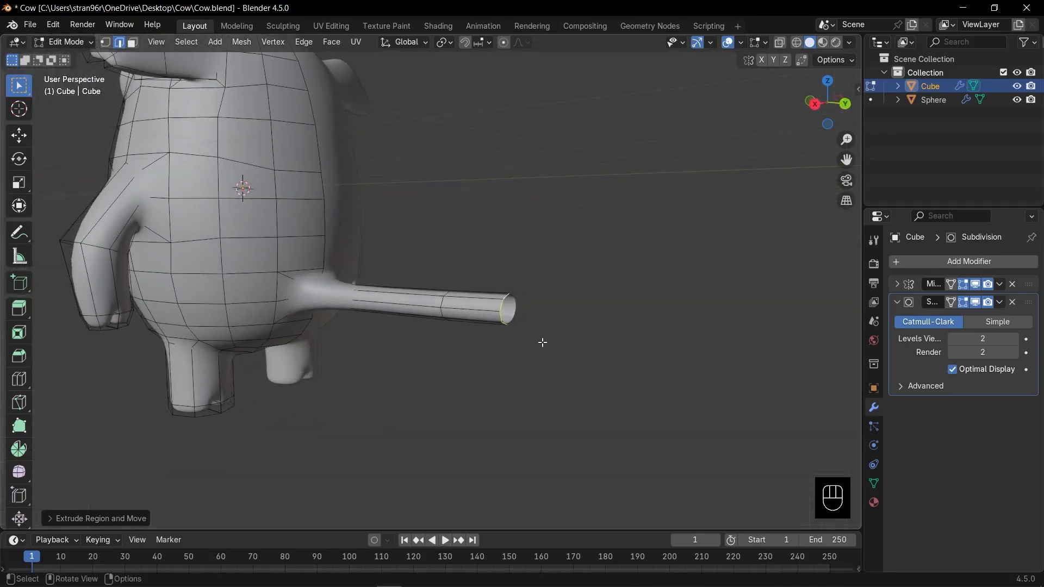
key(KP_1)
key(KP_3)
key(Tab)
key(ctrl+a)
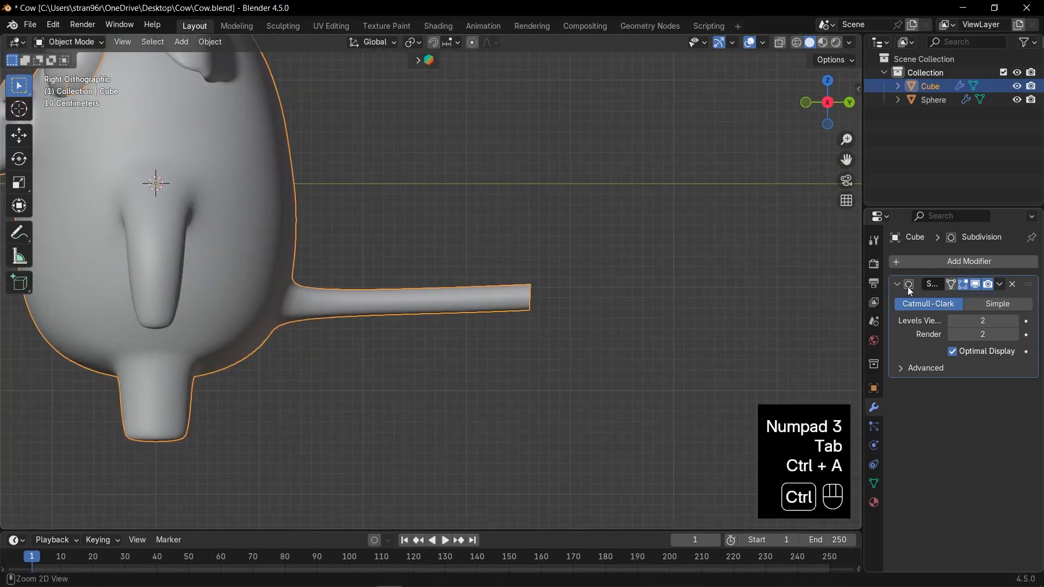
Step: Shrink the tail's open end loop to a narrow tip and fill it with a face
scroll(489, 345, up, 4)
key(Tab)
shift+middle_drag(587, 334, 522, 343)
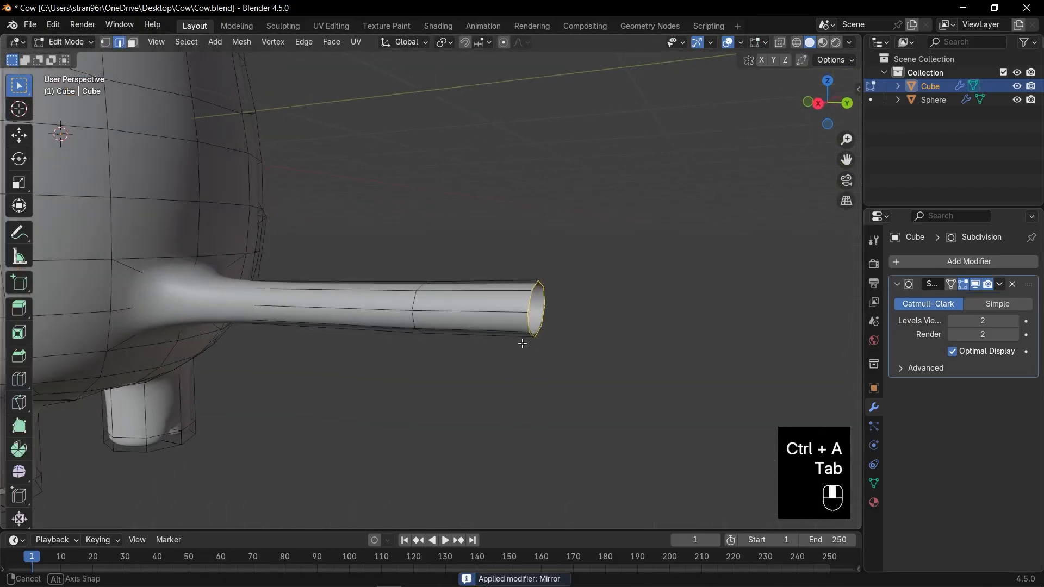
key(s)
click(567, 337)
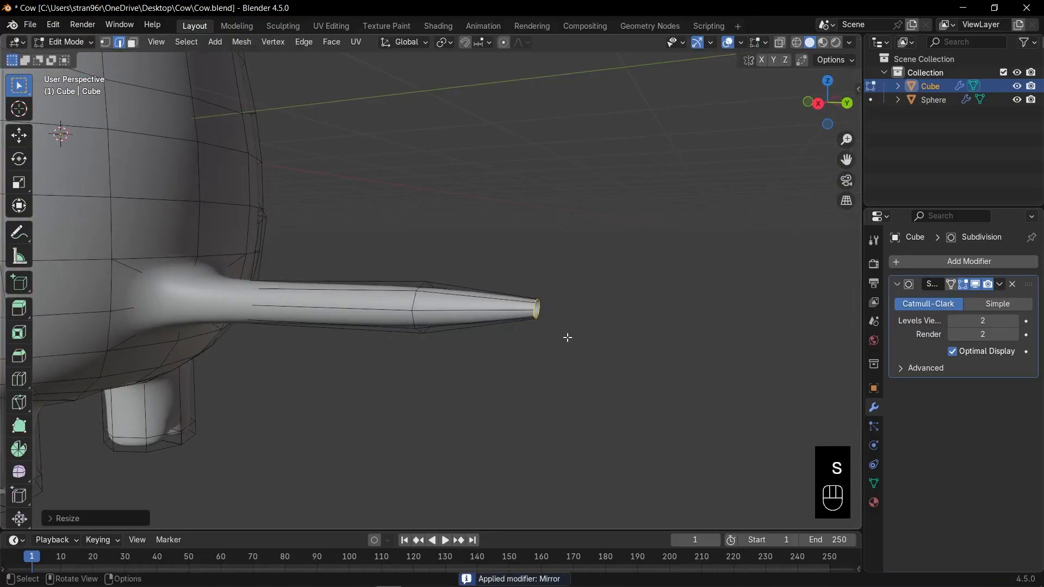
key(f)
Step: Add an edge loop near the start of the tapered tail end and enlarge it into a tuft
key(ctrl+r)
click(478, 309)
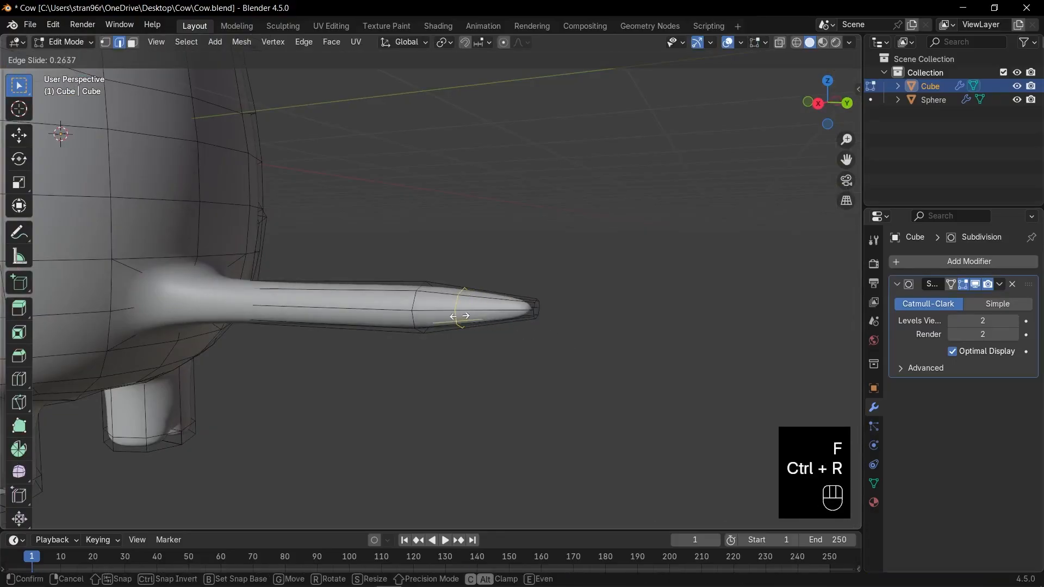
click(445, 314)
key(s)
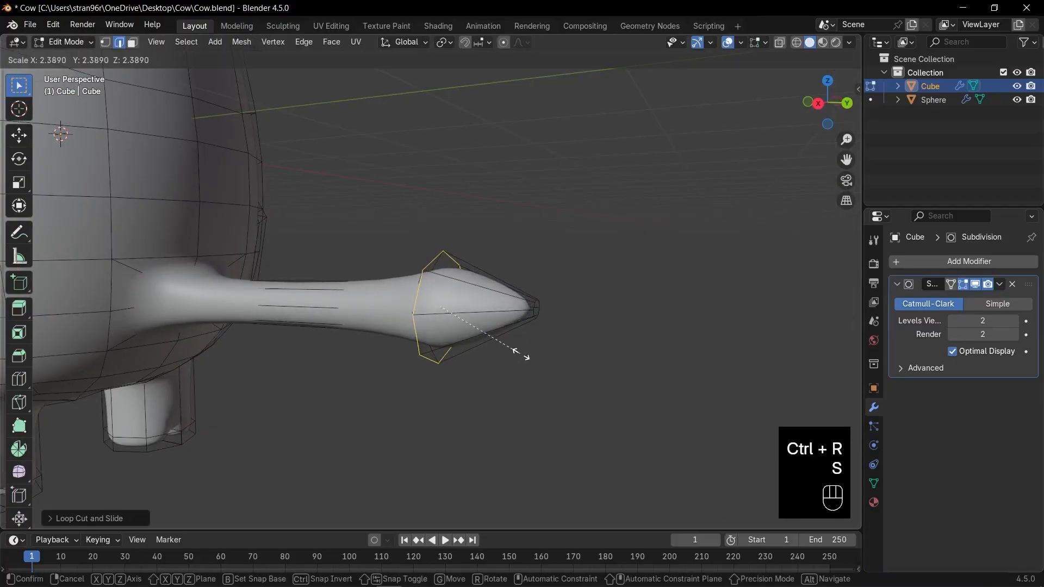
click(525, 354)
Step: Add an edge loop around the tail shaft and slide it close to the base of the tuft
key(KP_1)
key(KP_3)
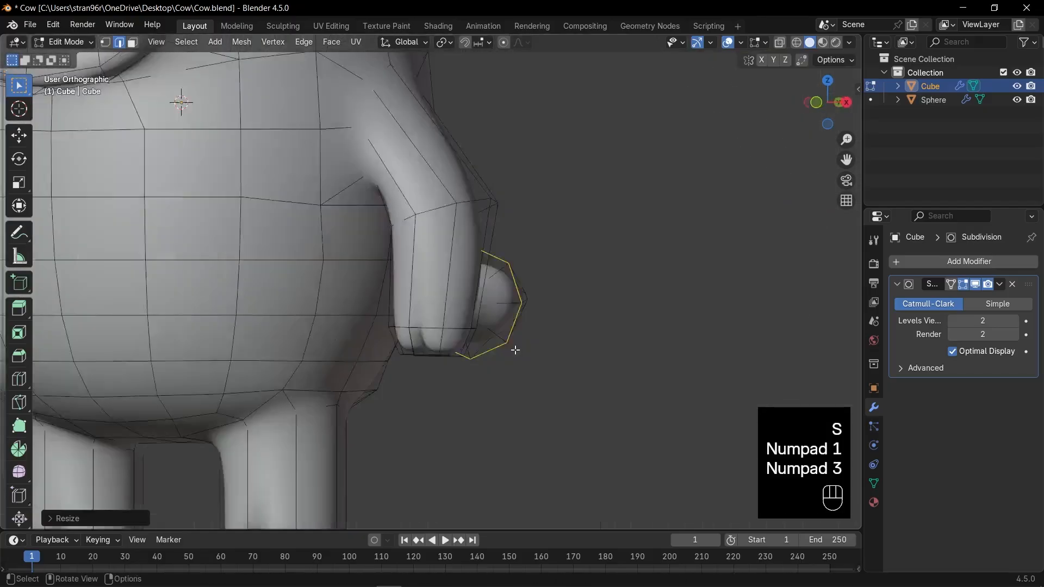
key(1)
key(alt+z)
key(ctrl+r)
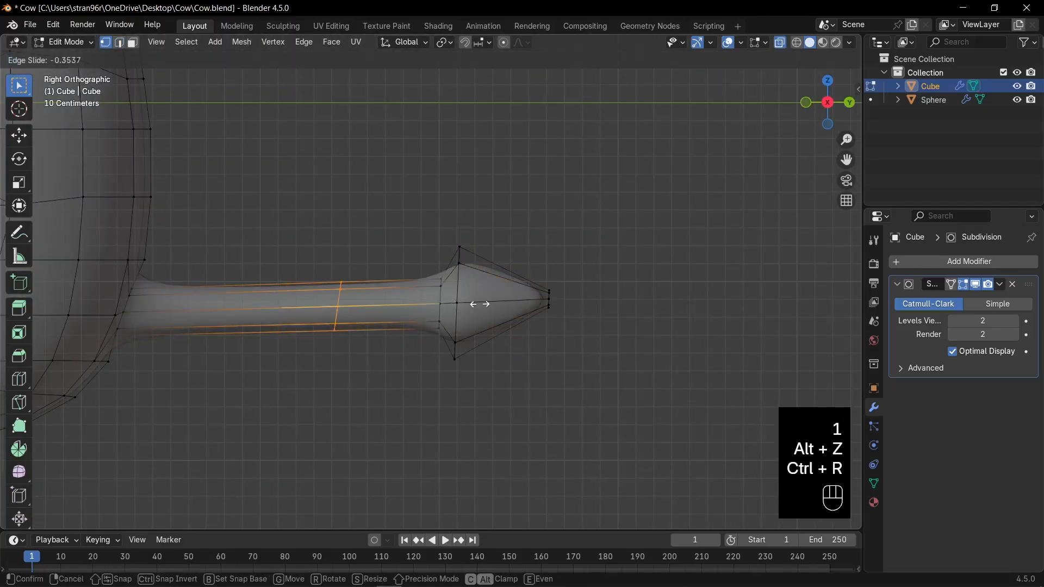
click(477, 303)
click(543, 305)
key(1)
key(alt+z)
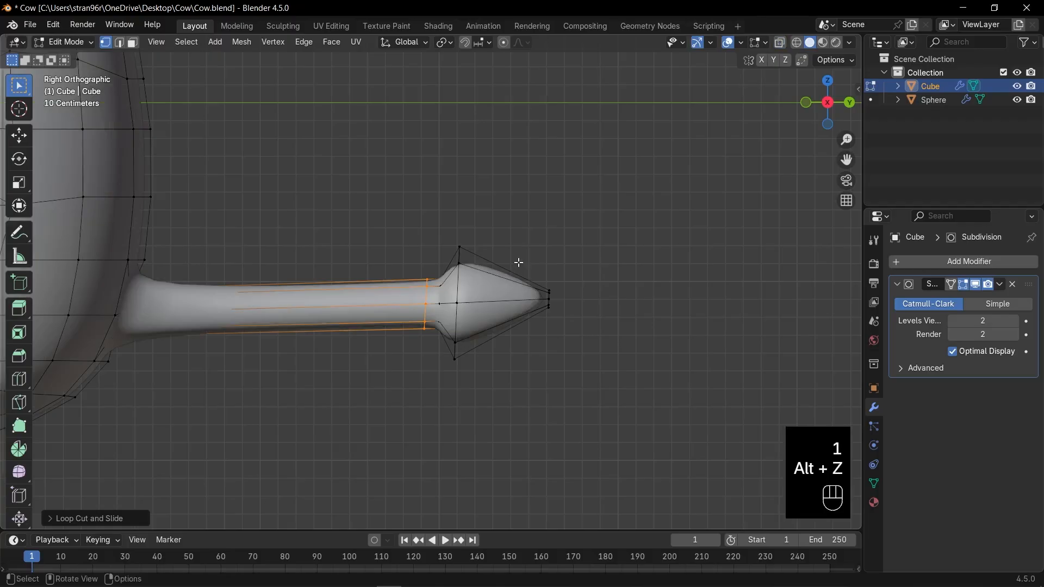
Step: Move the tuft's tip vertices outward, then add an edge loop midway along the tuft and enlarge it
key(alt+z)
drag(517, 263, 574, 331)
key(g)
click(598, 328)
key(ctrl+r)
click(550, 327)
right_click(551, 328)
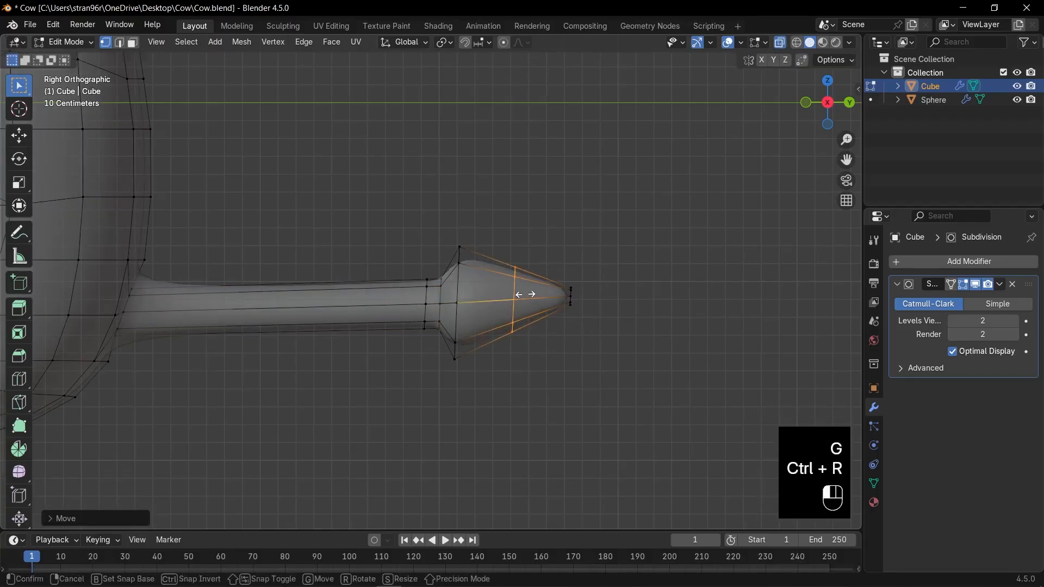
key(s)
click(555, 334)
Step: Move and rotate the tuft's middle and widest edge loops to give the tuft a fuller shape
key(g)
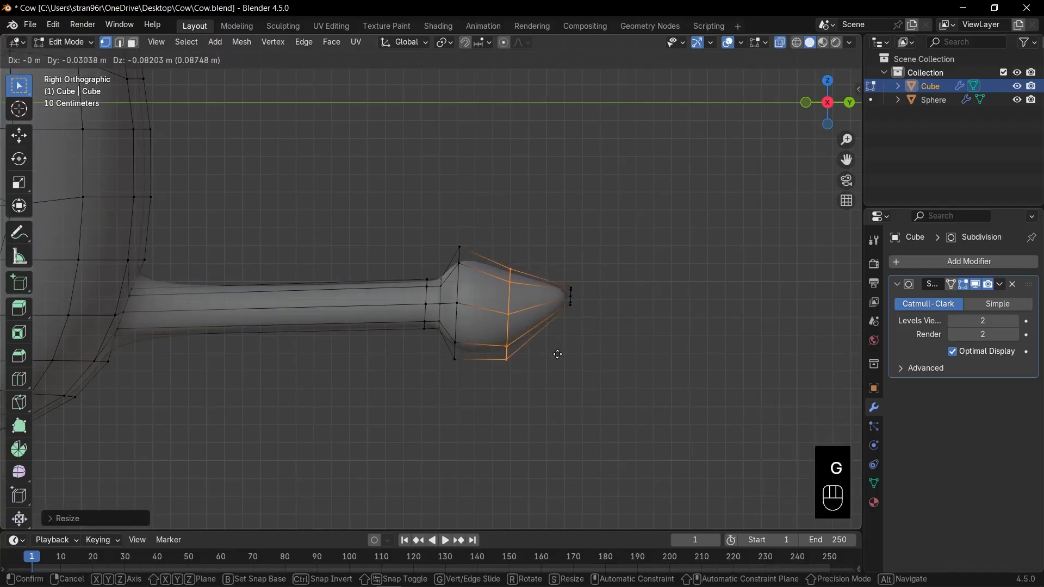
click(554, 353)
key(r)
click(575, 359)
alt+click(459, 324)
key(r)
click(498, 366)
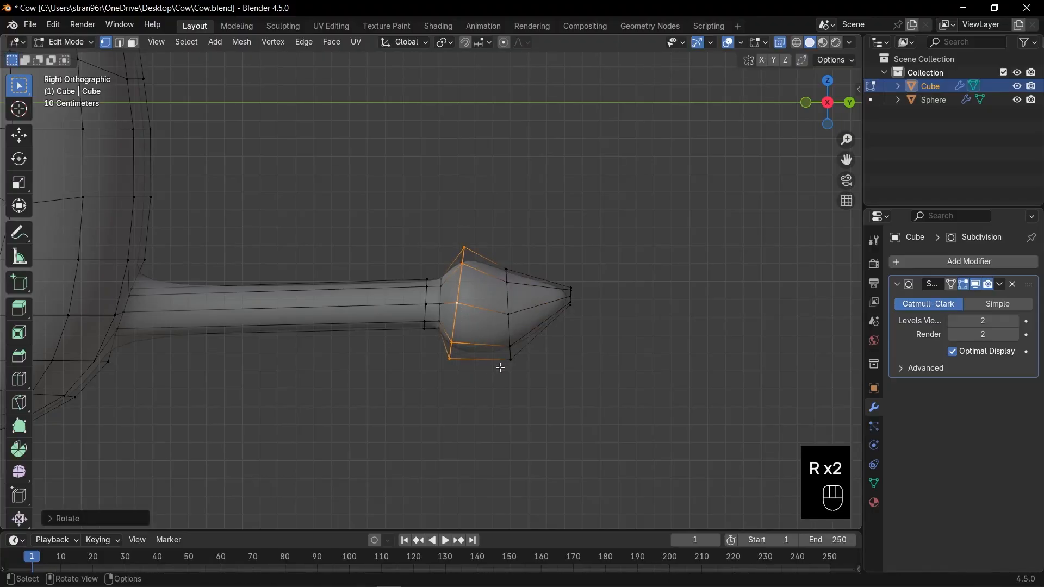
key(g)
click(504, 367)
Step: Scale down the neck where the shaft meets the tuft and add an edge loop on the shaft near the body
shift+middle_drag(418, 361, 506, 361)
drag(518, 246, 560, 327)
key(s)
click(563, 389)
key(ctrl+r)
click(318, 305)
click(217, 303)
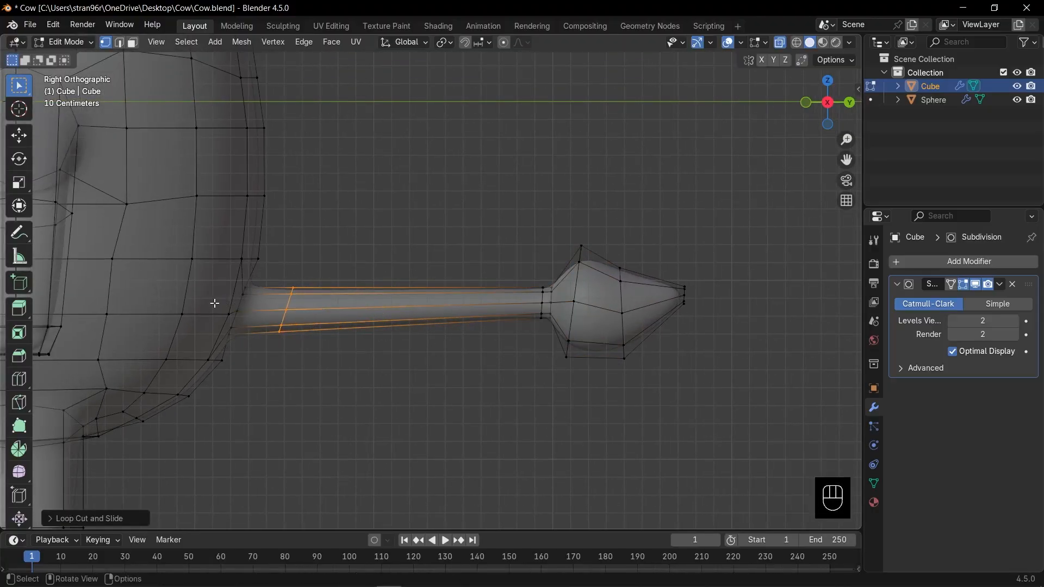
Step: Adjust the position and size of the tail's base loop and move the neighbouring shaft loop to refine the joint with the body
scroll(196, 302, up, 2)
alt+click(169, 302)
middle_drag(171, 302, 160, 298)
key(KP_3)
key(g)
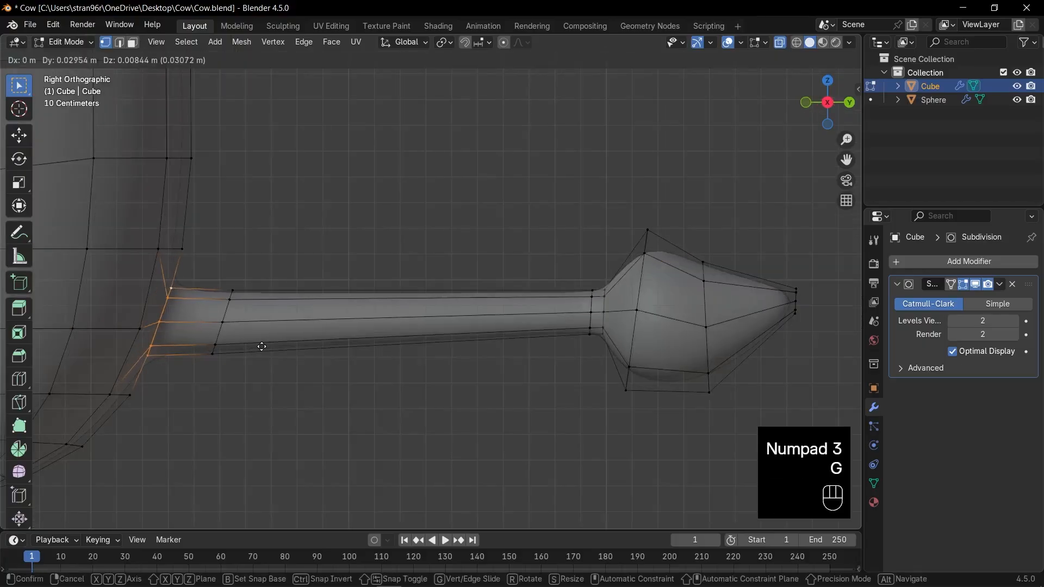
key(s)
click(212, 276)
drag(209, 276, 249, 370)
key(g)
click(250, 374)
Step: Add an edge loop around the middle of the tail shaft, move it to bend the tail, and save the file
key(ctrl+r)
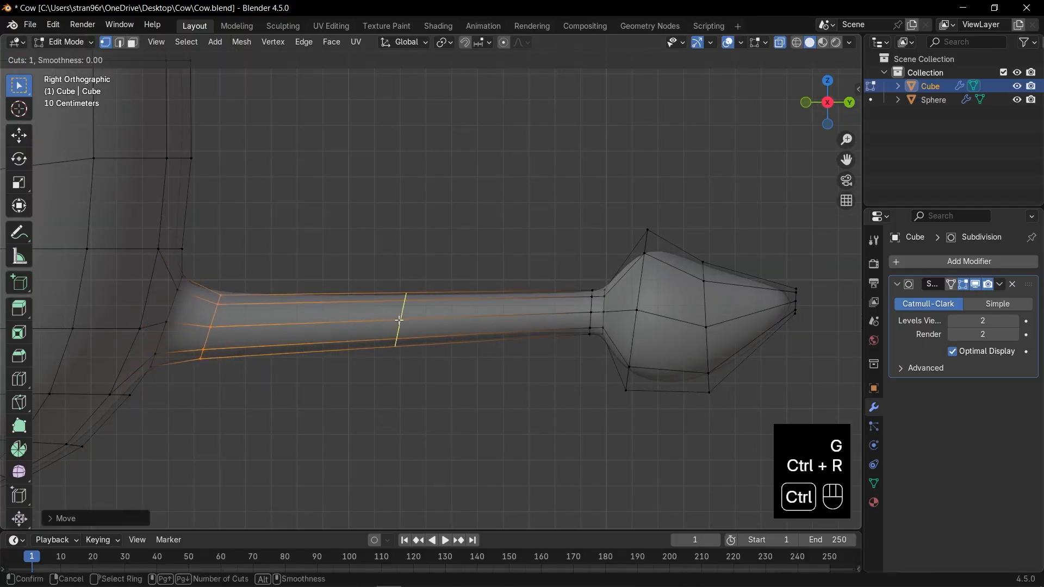
double_click(402, 320)
key(g)
click(437, 375)
key(Tab)
scroll(459, 383, down, 3)
key(KP_1)
key(ctrl+s)
key(ctrl+s)
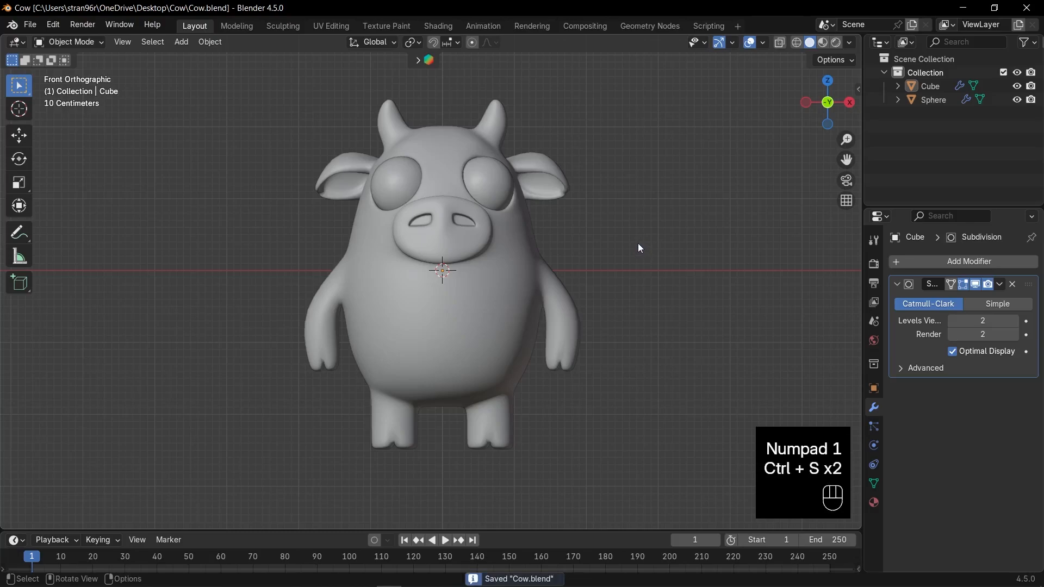
Step: Switch the viewport to Material Preview shading, enlarge the timeline area upward and turn it into a Shader Editor
shift+middle_drag(628, 252, 607, 282)
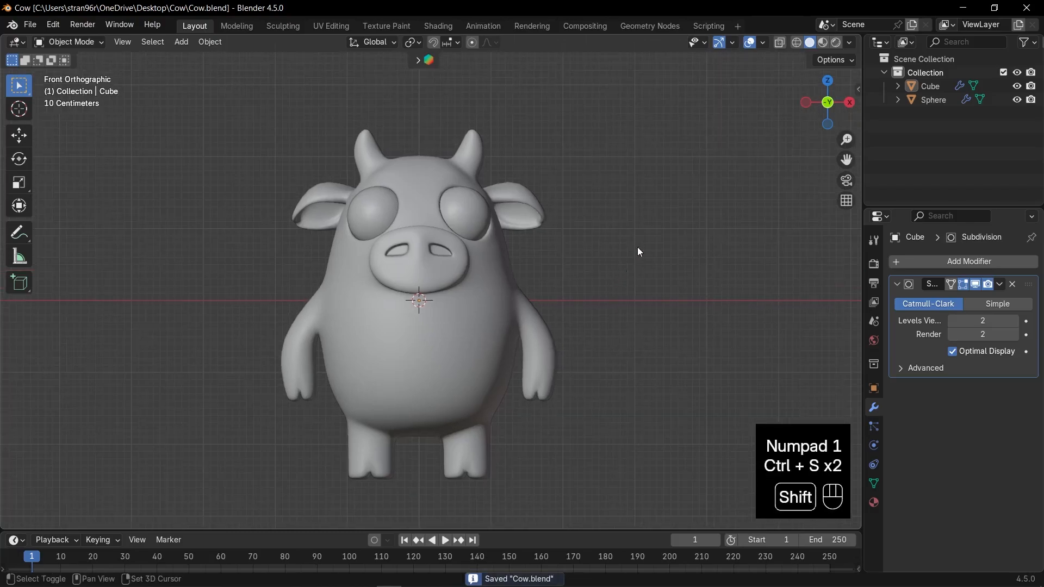
click(824, 43)
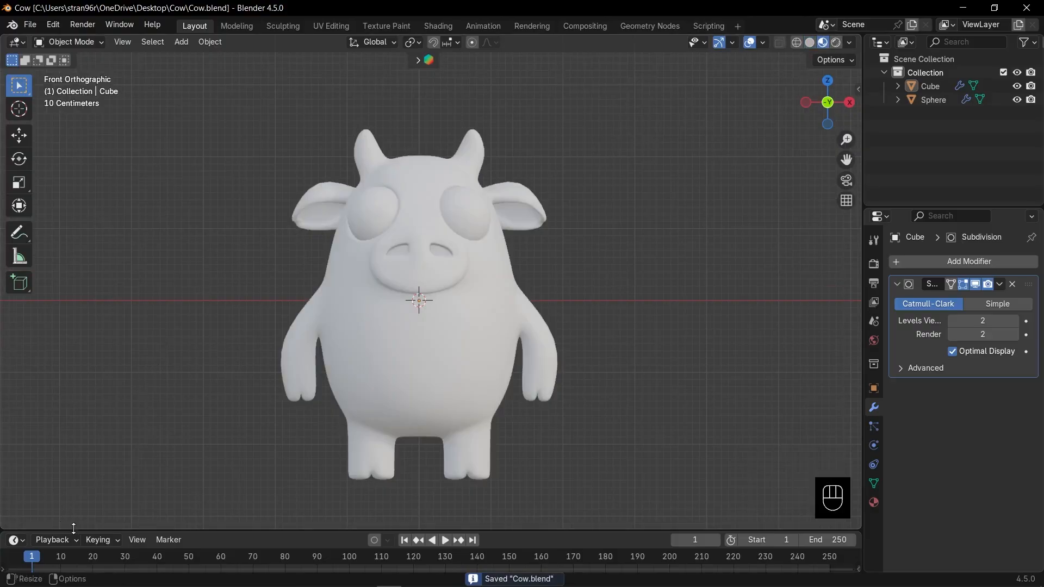
drag(74, 528, 74, 344)
click(16, 352)
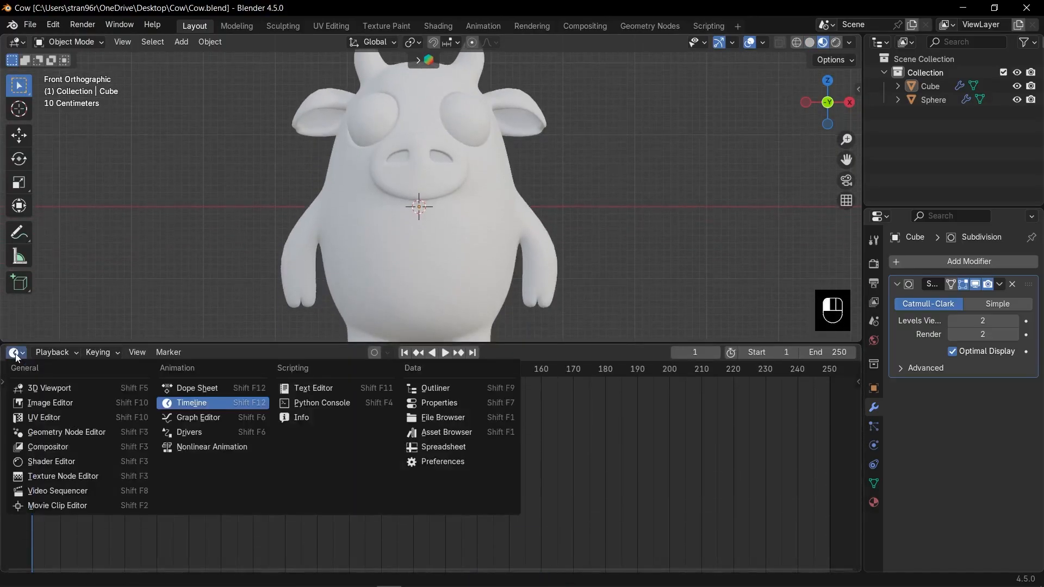
click(63, 466)
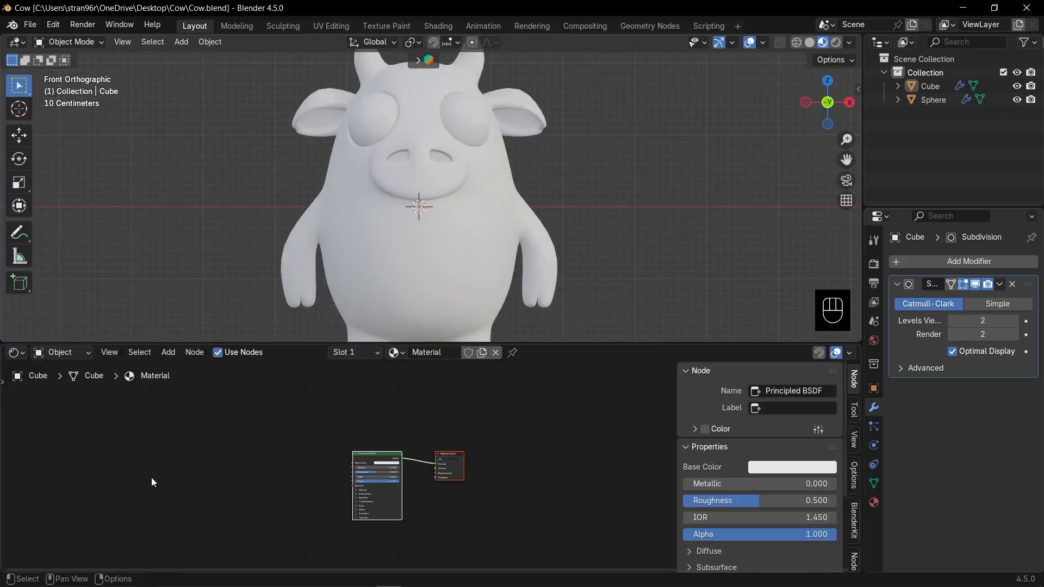
Step: Hide the Shader Editor's sidebar, frame the material nodes, save the file and deselect the nodes
key(n)
key(KP_Decimal)
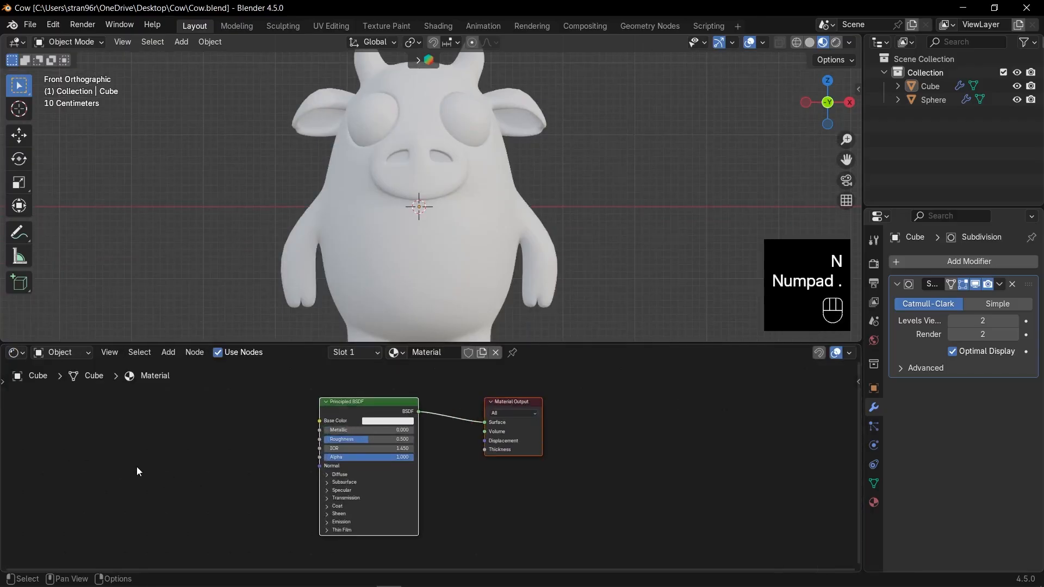
key(ctrl+s)
scroll(137, 467, down, 4)
shift+middle_drag(137, 468, 294, 483)
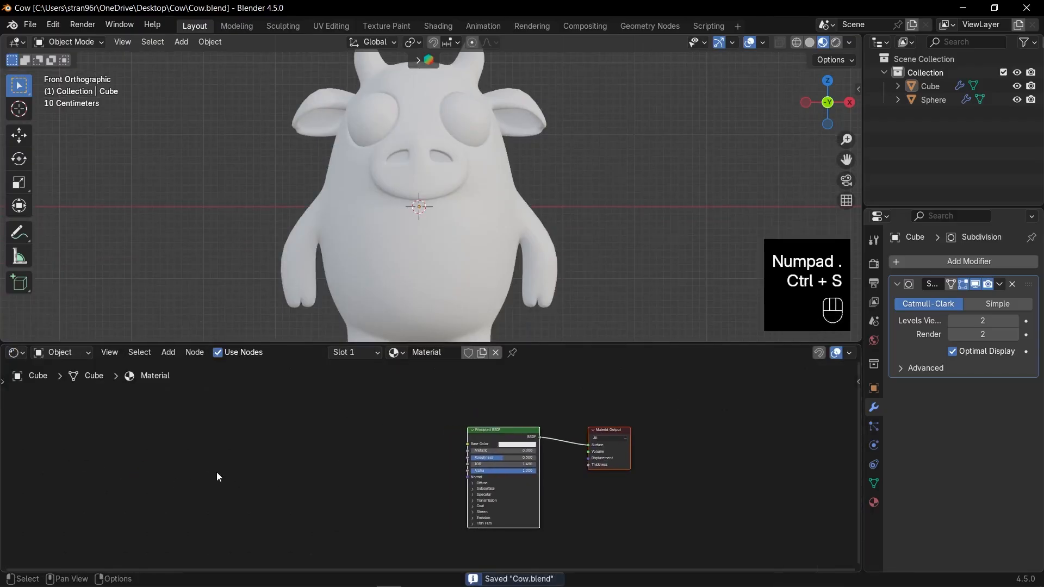
click(217, 472)
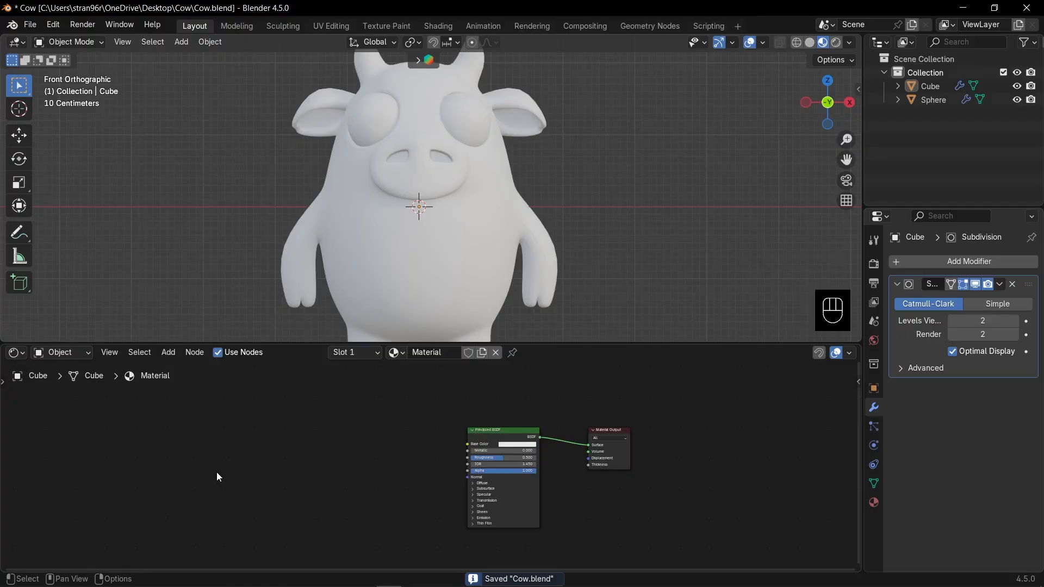
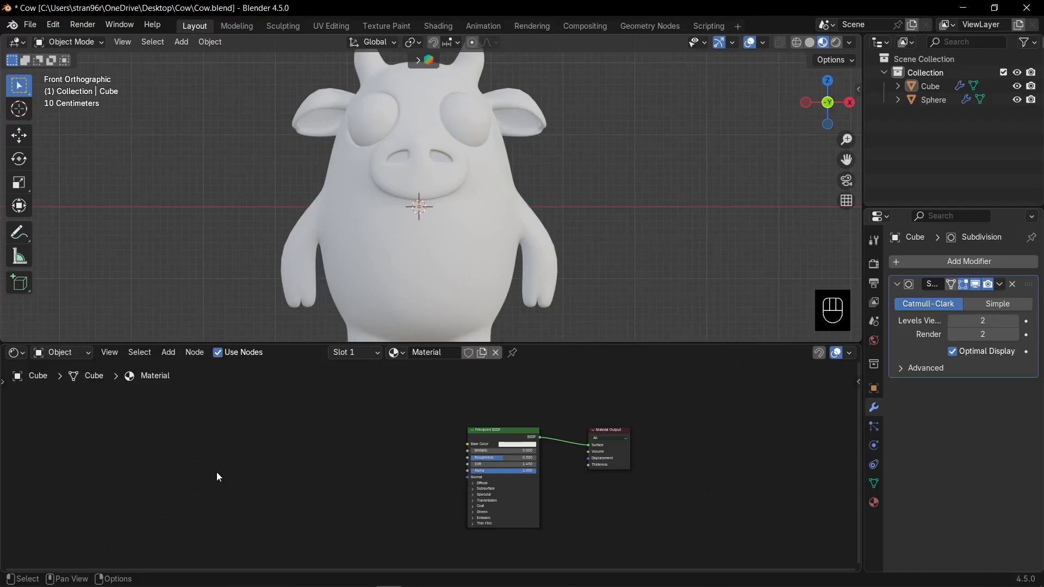
Step: Add a Voronoi Texture node with connected Mapping and Texture Coordinate nodes to the cow's material, and save the file
key(shift+a)
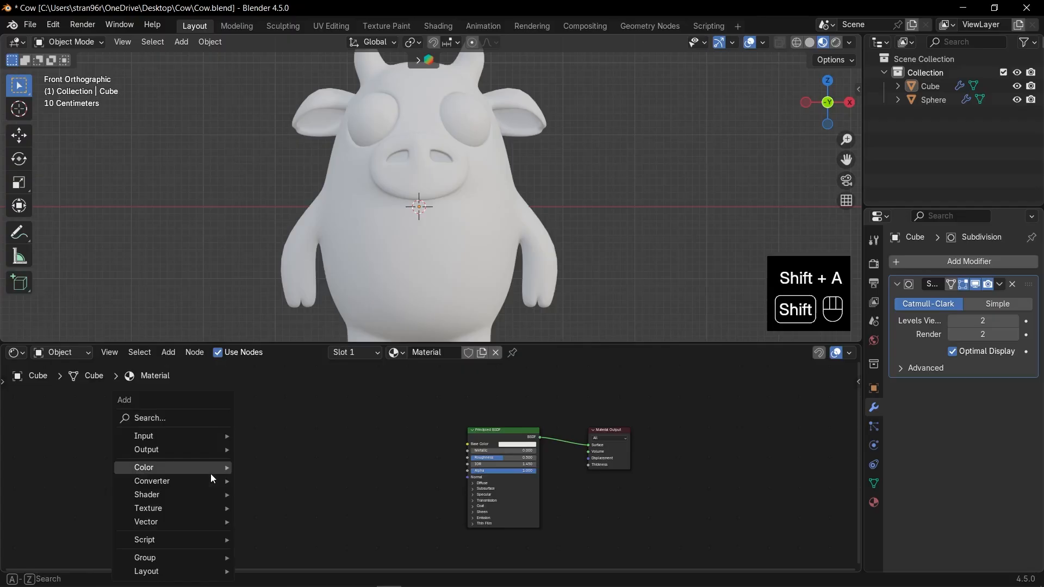
text(voro)
key(Return)
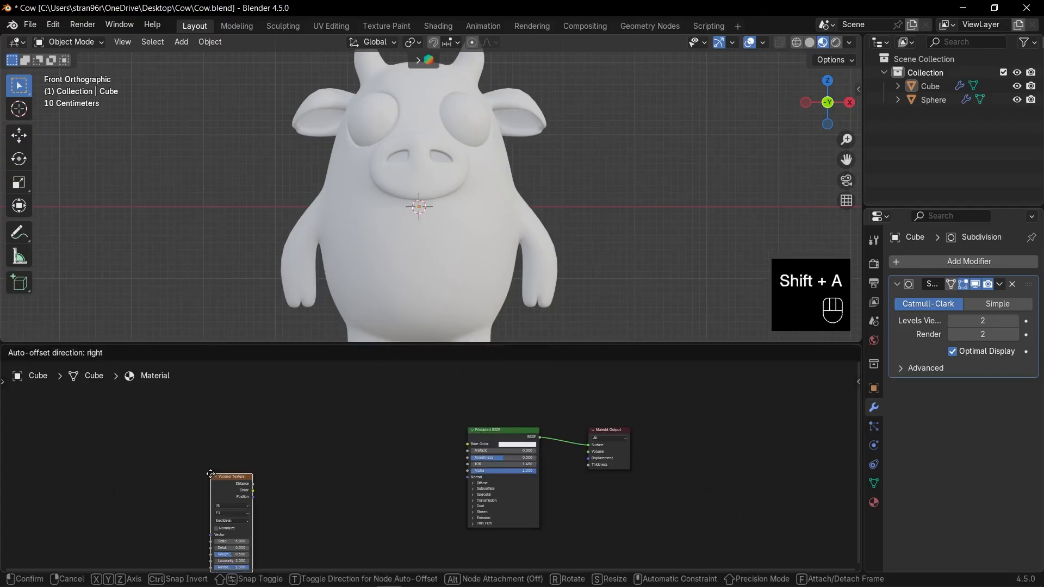
click(227, 435)
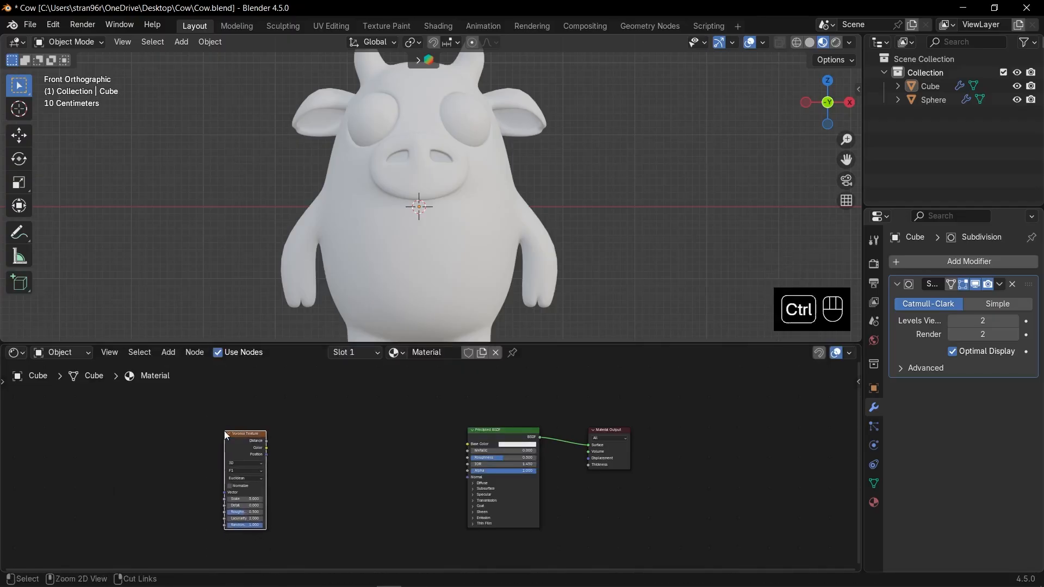
key(ctrl+t)
key(ctrl+s)
scroll(328, 468, down, 2)
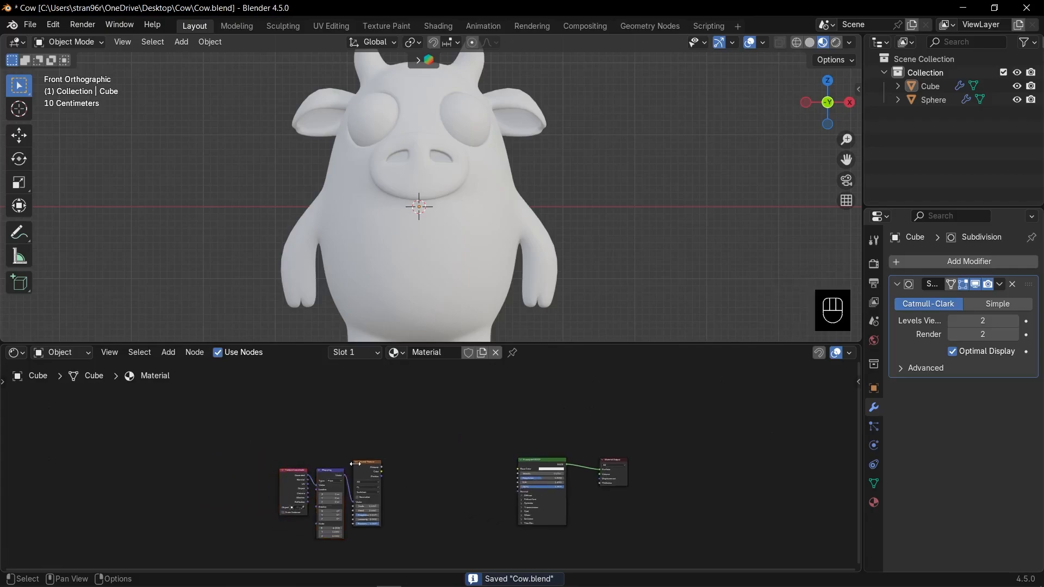
Step: Move the Voronoi Texture node above the level of the Mapping node and set its Scale to 2
drag(355, 464, 373, 413)
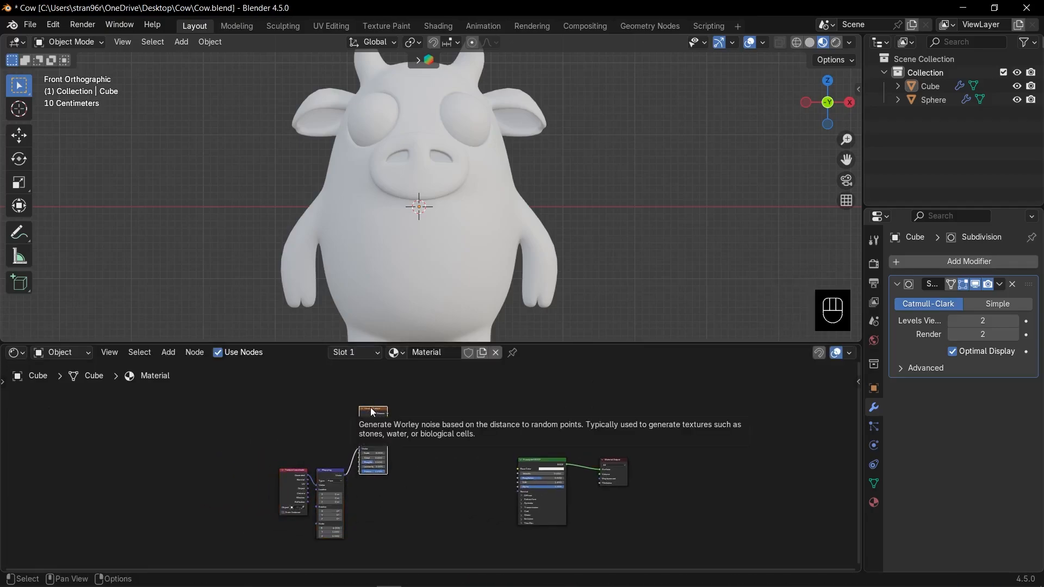
key(KP_Decimal)
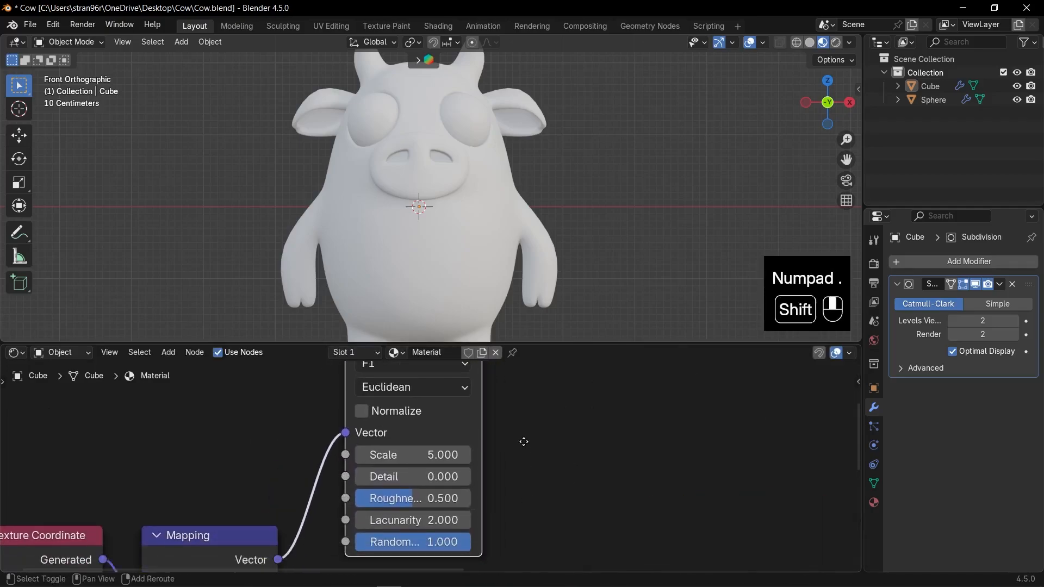
shift+middle_drag(524, 441, 511, 432)
double_click(437, 438)
text(2)
key(Return)
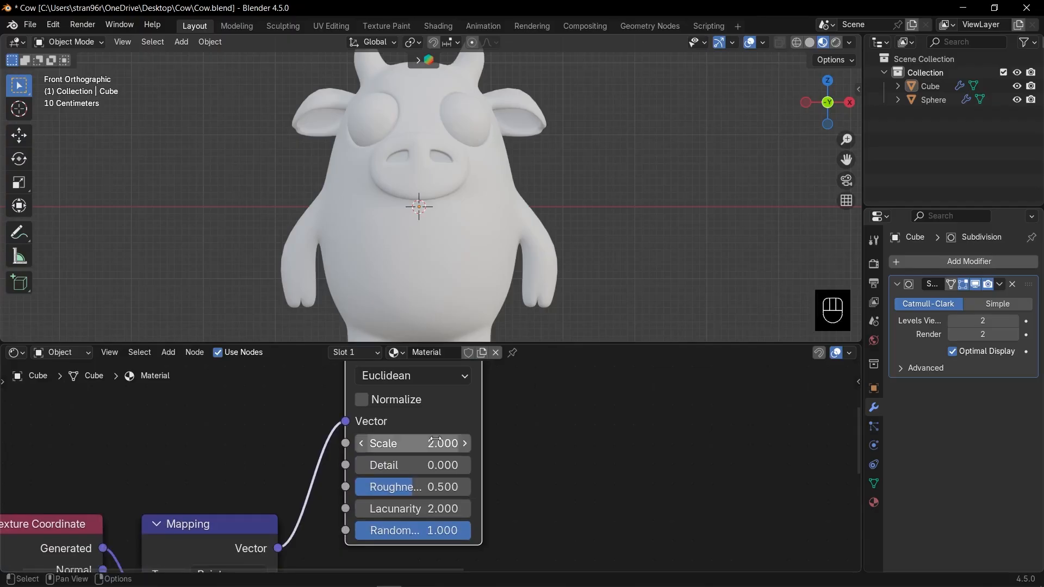
Step: Add a Noise Texture node fed by the Mapping node's Vector output, place it below the Voronoi Texture and set its Scale to 13
scroll(436, 441, down, 5)
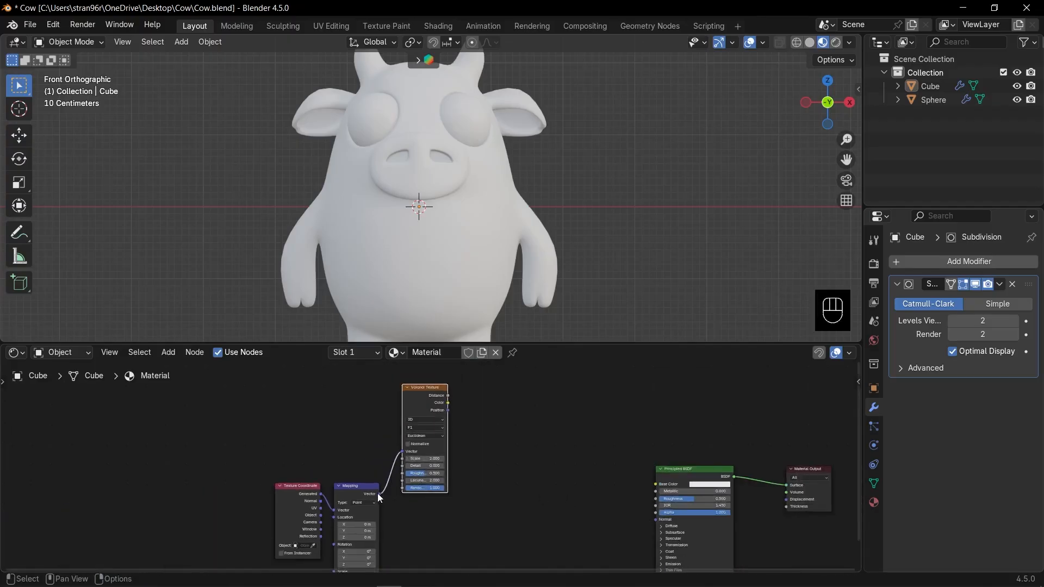
drag(379, 494, 418, 540)
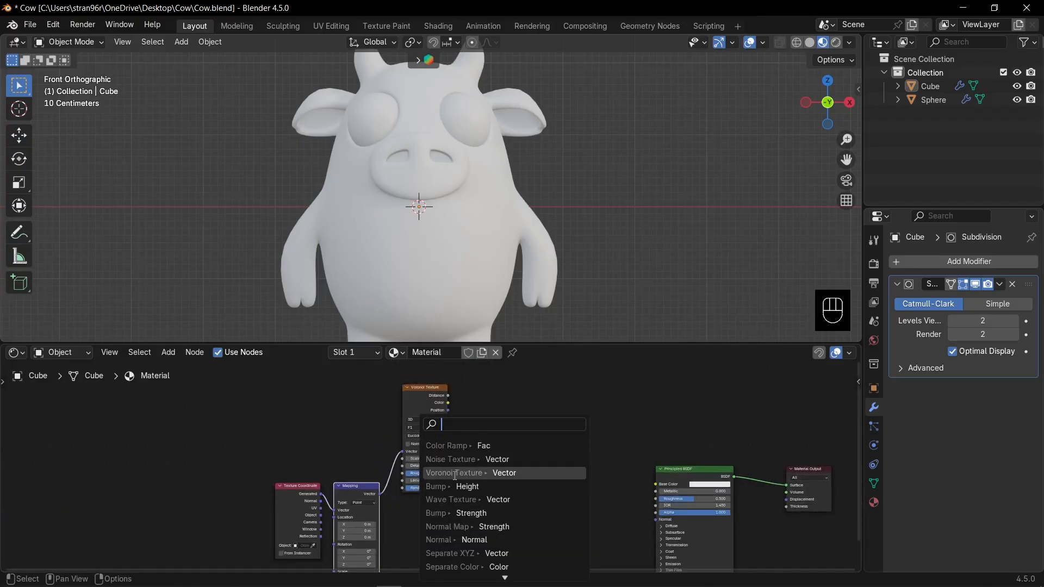
click(459, 460)
click(429, 538)
key(KP_Decimal)
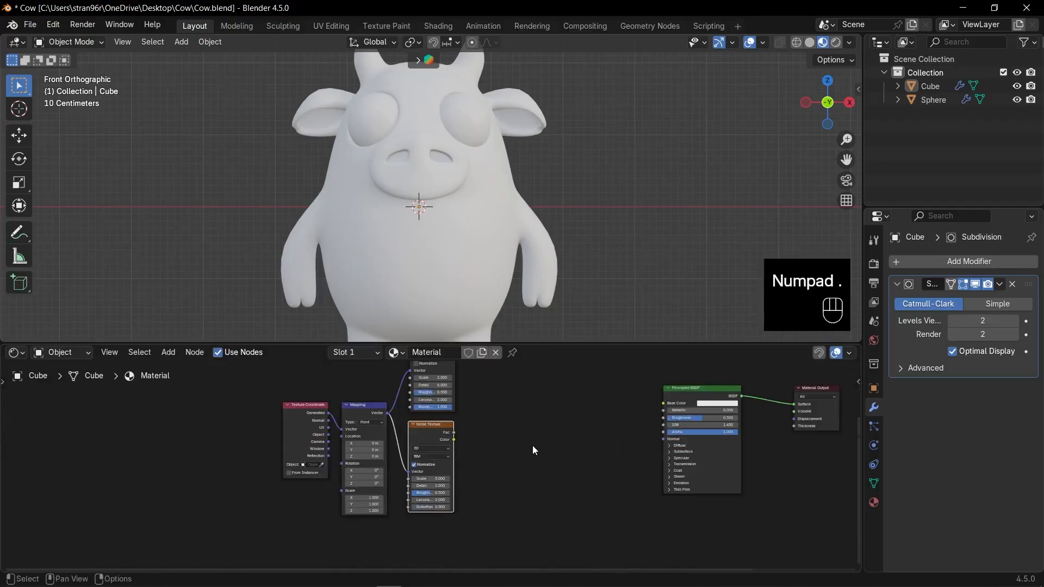
click(428, 496)
text(13)
key(Return)
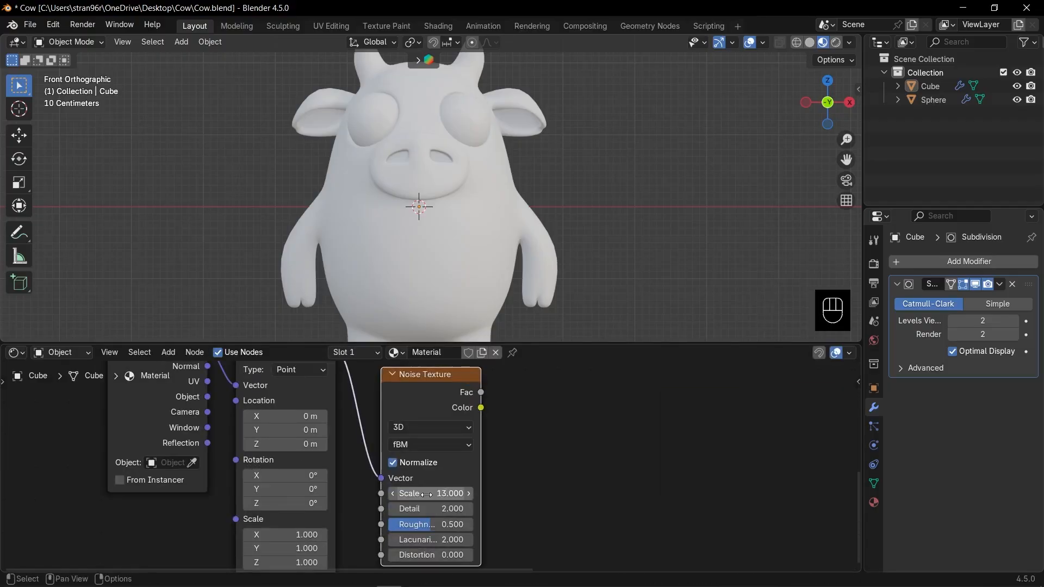
Step: Combine the Voronoi and Noise Texture nodes through a Mix Color node and set its blend mode to Multiply
scroll(579, 468, down, 5)
scroll(506, 485, up, 1)
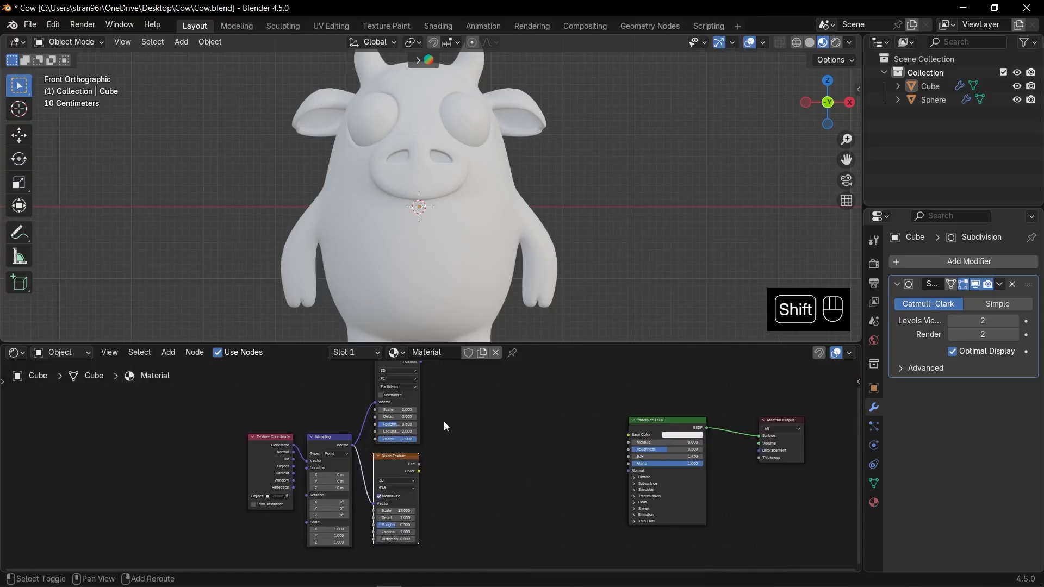
ctrl+shift+right_drag(402, 403, 396, 462)
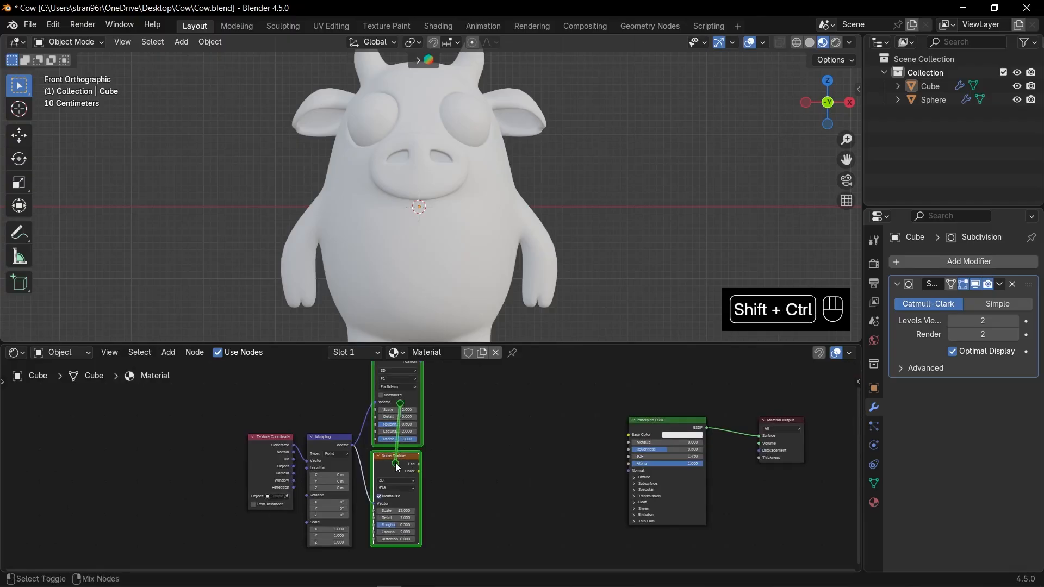
drag(466, 414, 447, 434)
scroll(537, 469, up, 5)
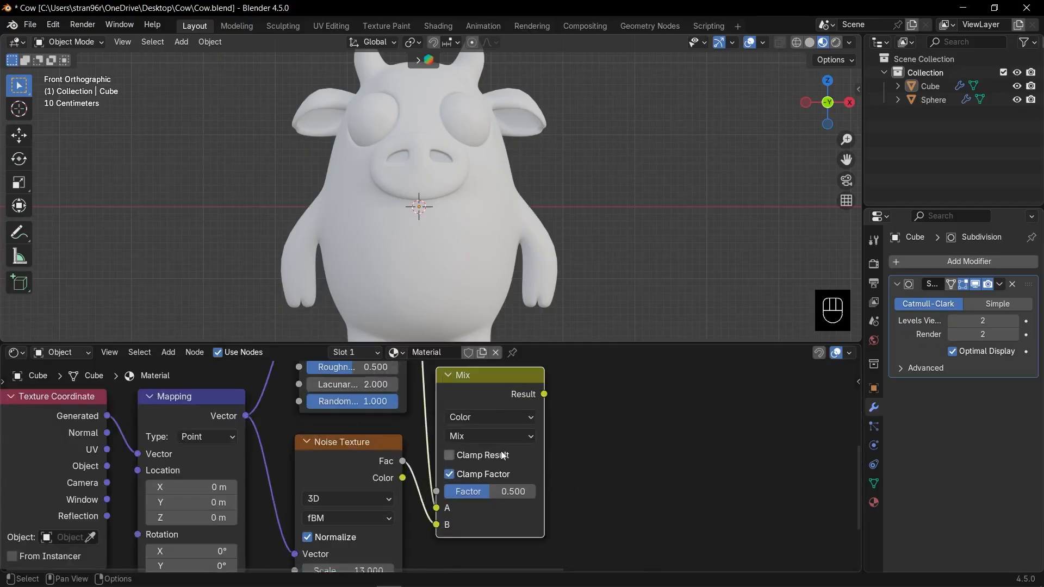
click(492, 437)
click(490, 295)
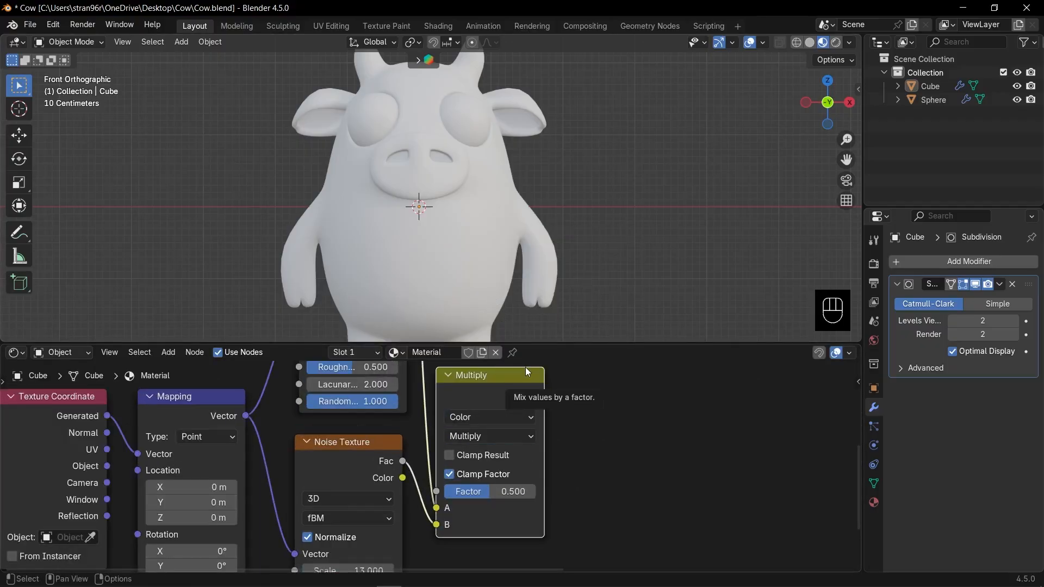
Step: Connect a Color Ramp node to the Multiply node's Result and preview its output on the cow
drag(545, 394, 608, 405)
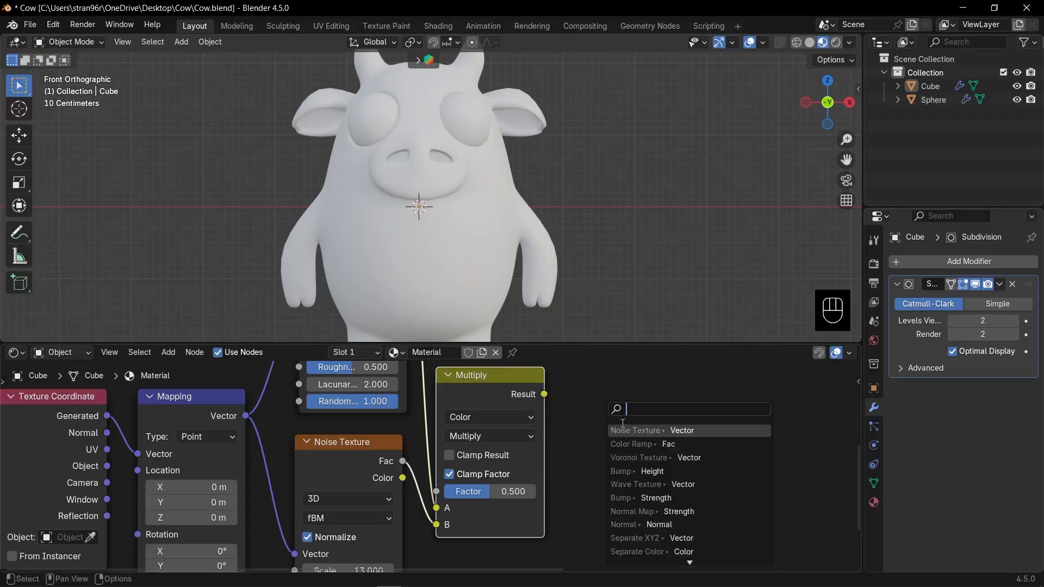
click(639, 445)
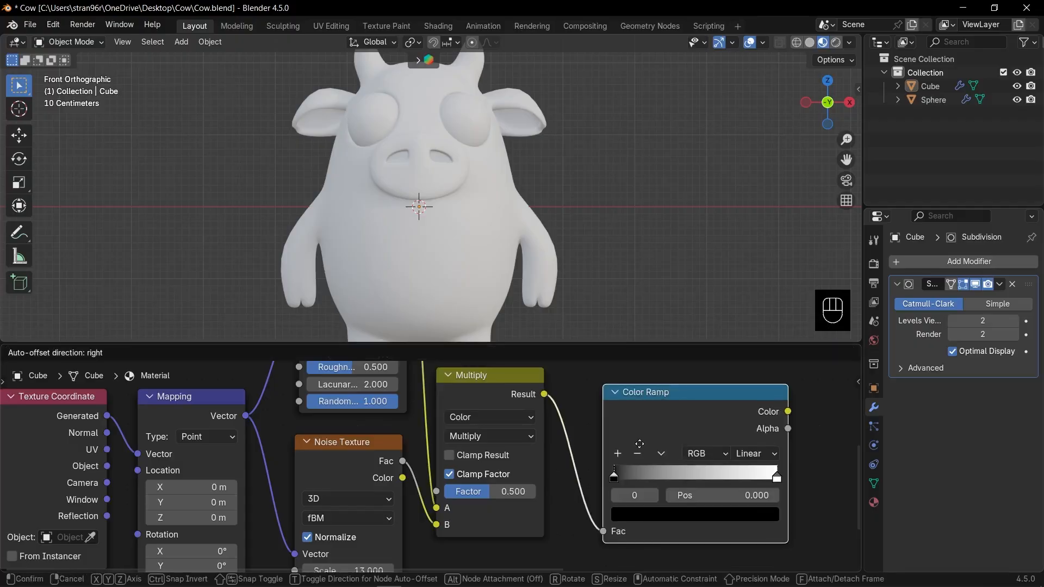
click(601, 433)
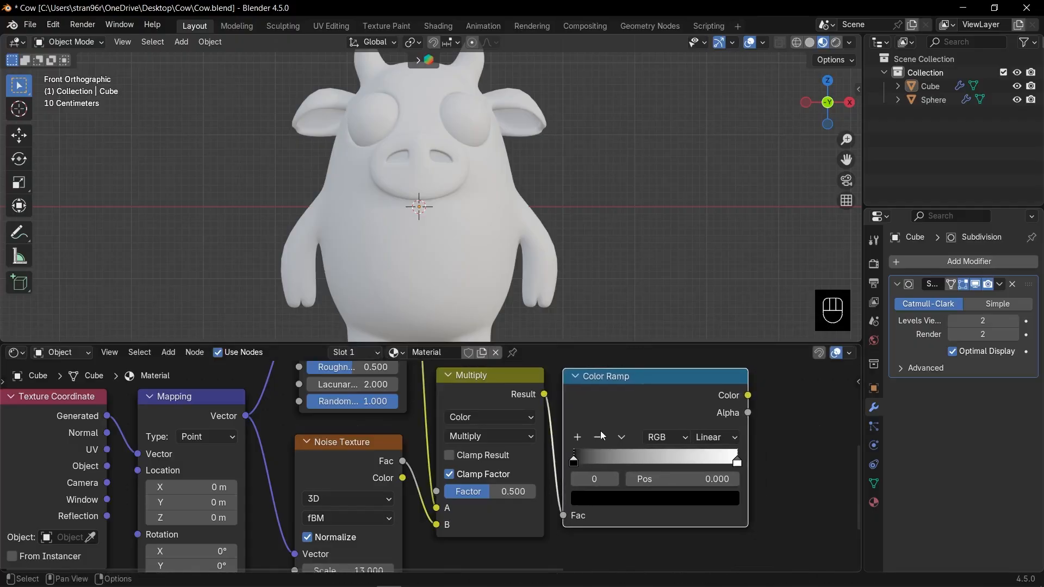
ctrl+shift+click(612, 393)
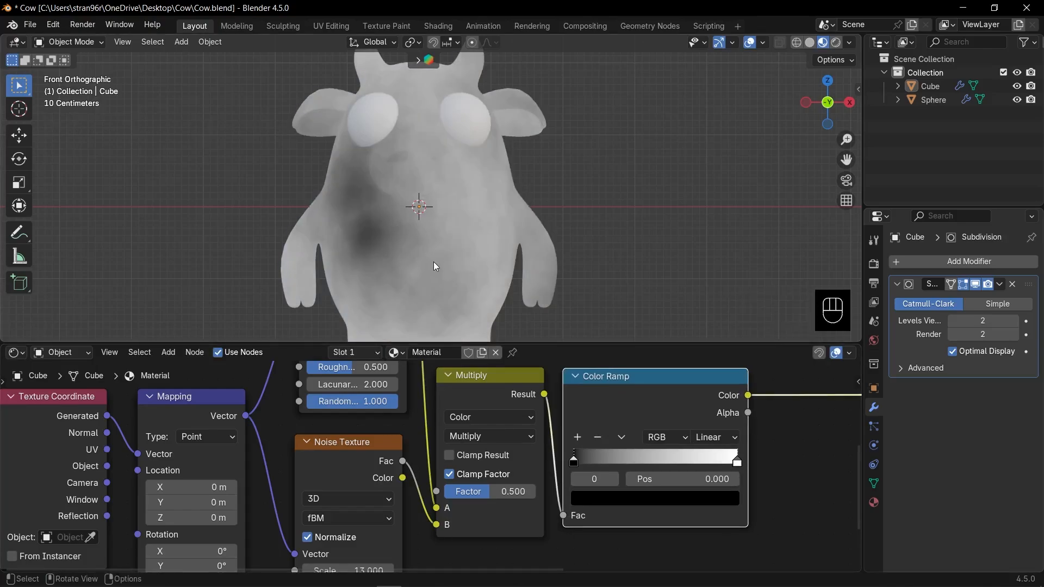
Step: Set the Multiply node's Factor to 0.6
scroll(433, 262, up, 1)
shift+middle_drag(440, 269, 442, 240)
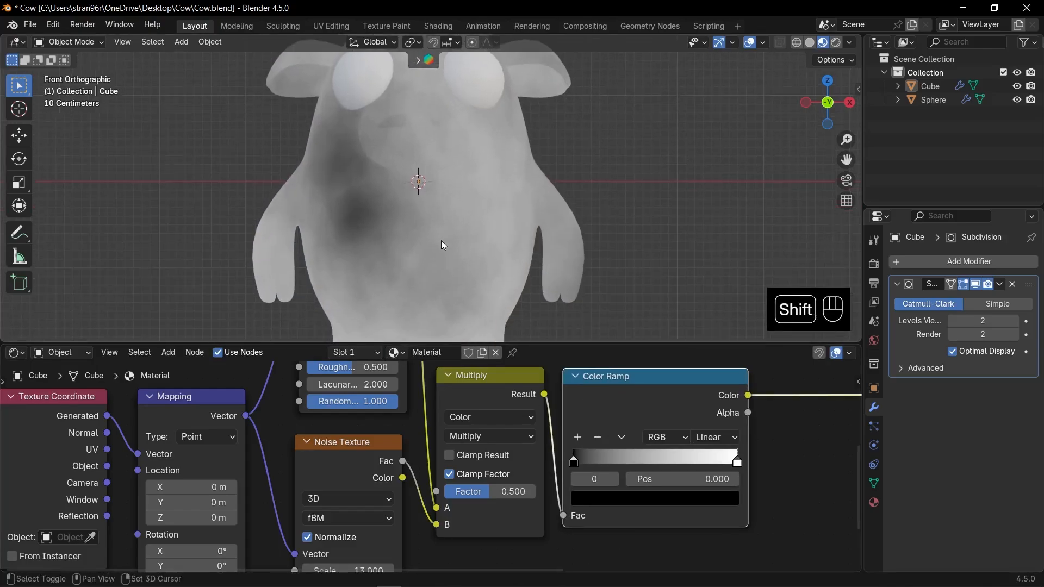
click(478, 497)
text(0.6)
key(Return)
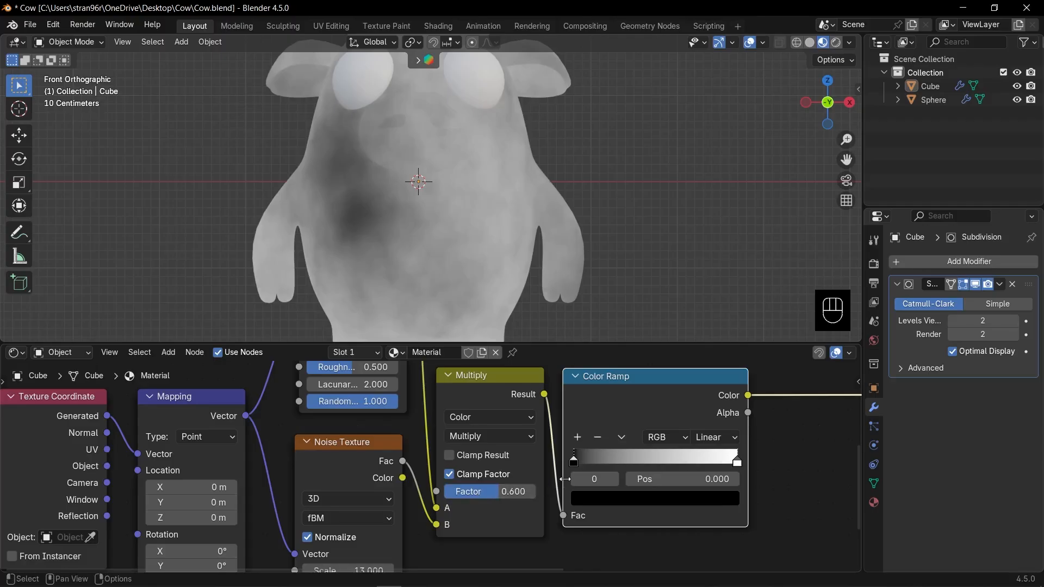
Step: Set the Color Ramp interpolation to B-Spline, move the black stop to about 0.233 and bring the white stop right beside it
click(718, 437)
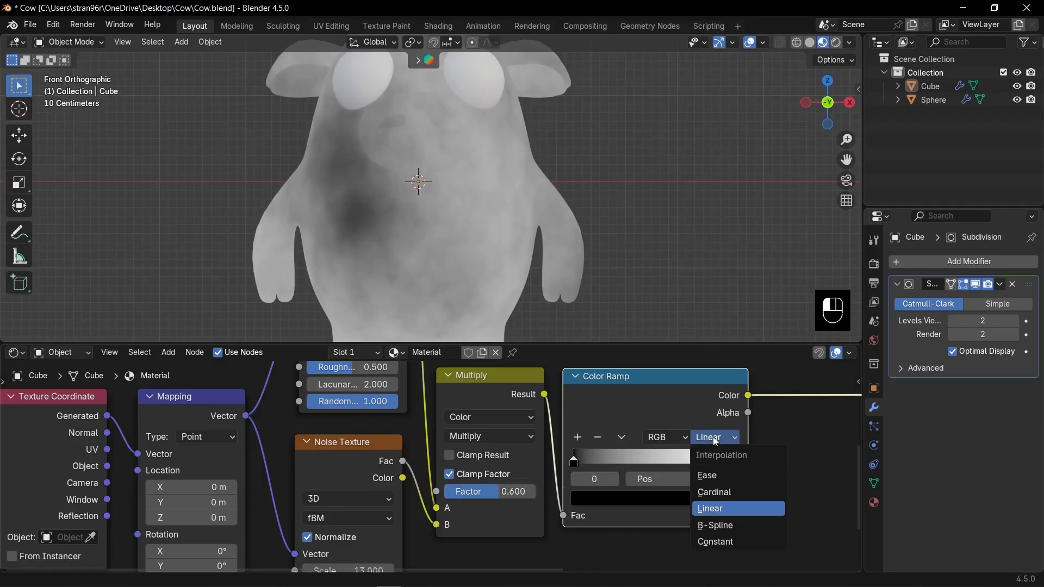
click(710, 525)
drag(574, 461, 609, 467)
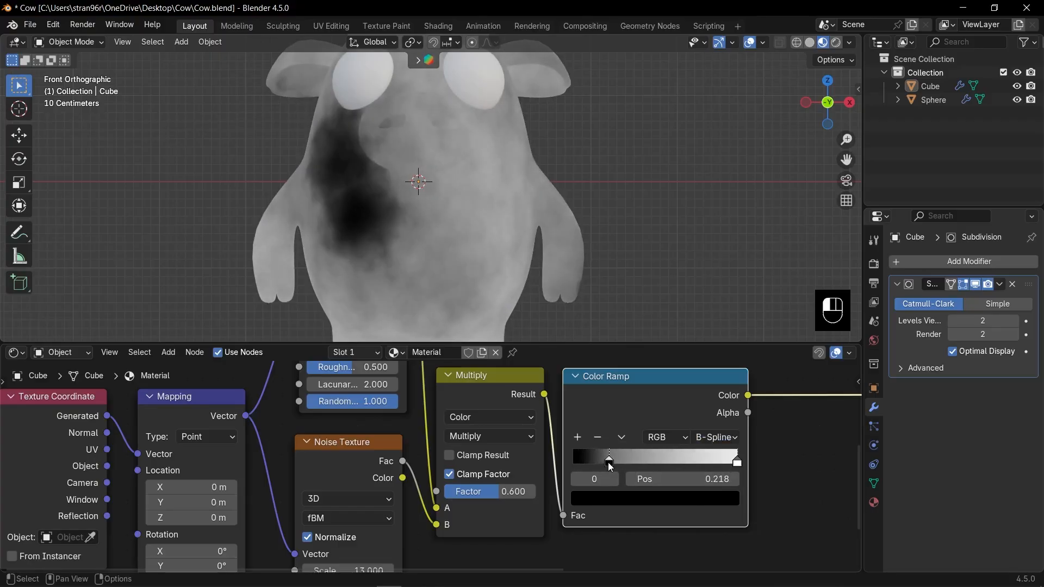
drag(737, 464, 612, 464)
scroll(615, 266, down, 4)
middle_drag(565, 261, 625, 275)
key(KP_1)
scroll(464, 550, down, 3)
middle_drag(464, 551, 522, 550)
scroll(525, 548, up, 5)
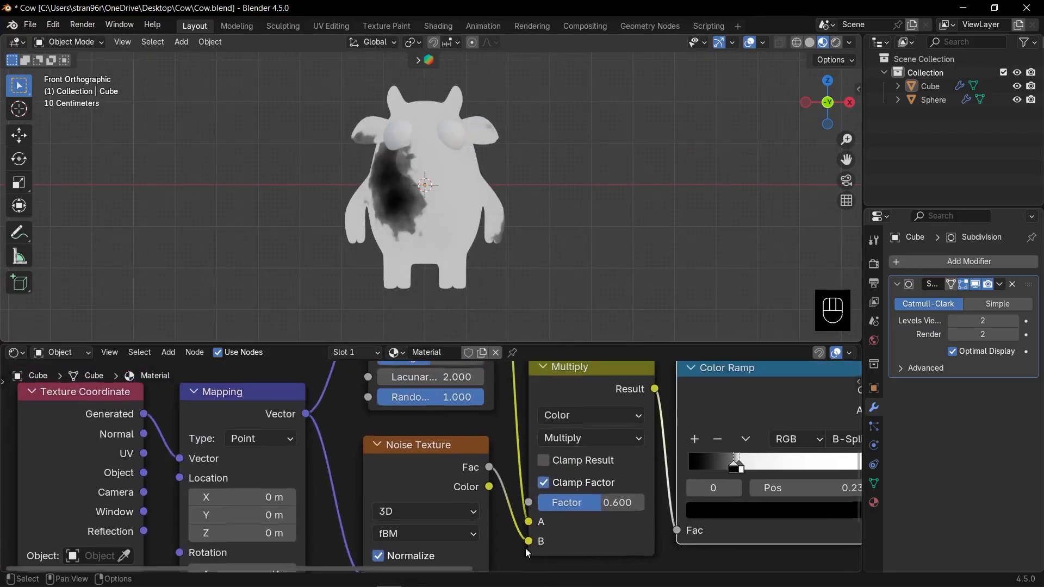
Step: Set the Voronoi Texture's Scale to 2.4 to redistribute the dark spots on the cow
middle_drag(413, 410, 394, 535)
drag(387, 429, 467, 430)
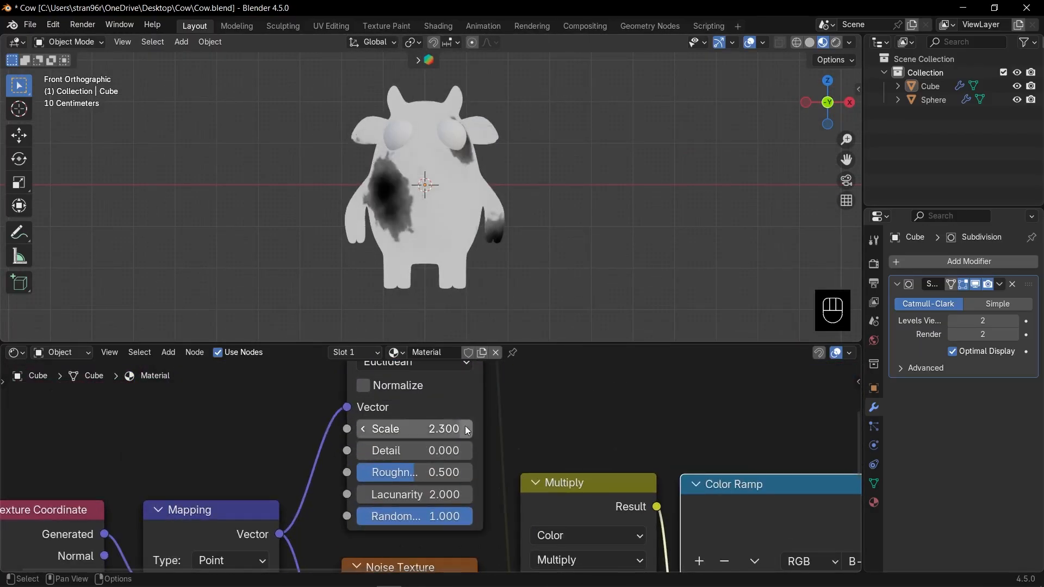
click(466, 431)
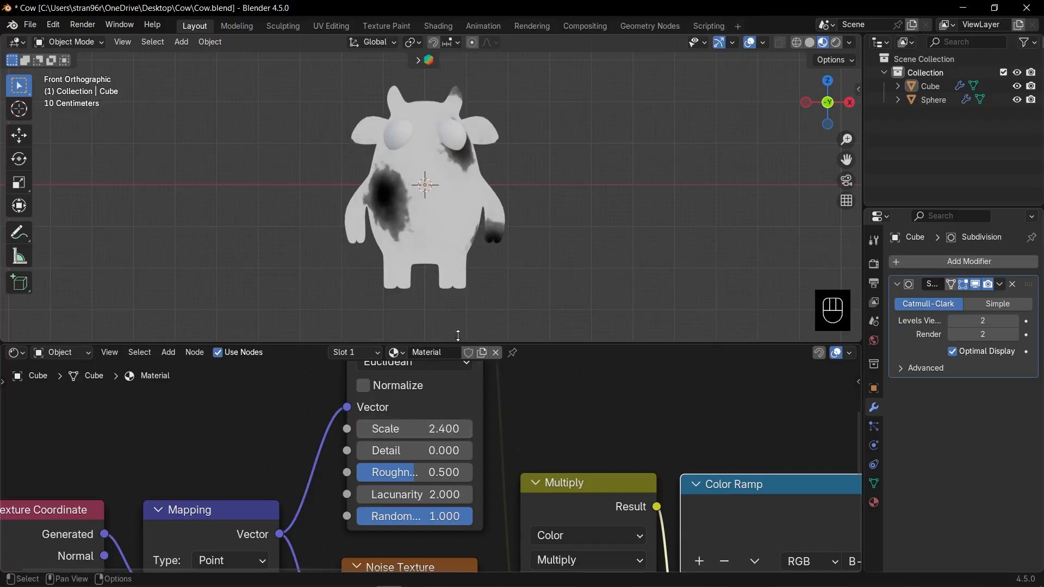
scroll(534, 297, down, 2)
scroll(603, 419, down, 5)
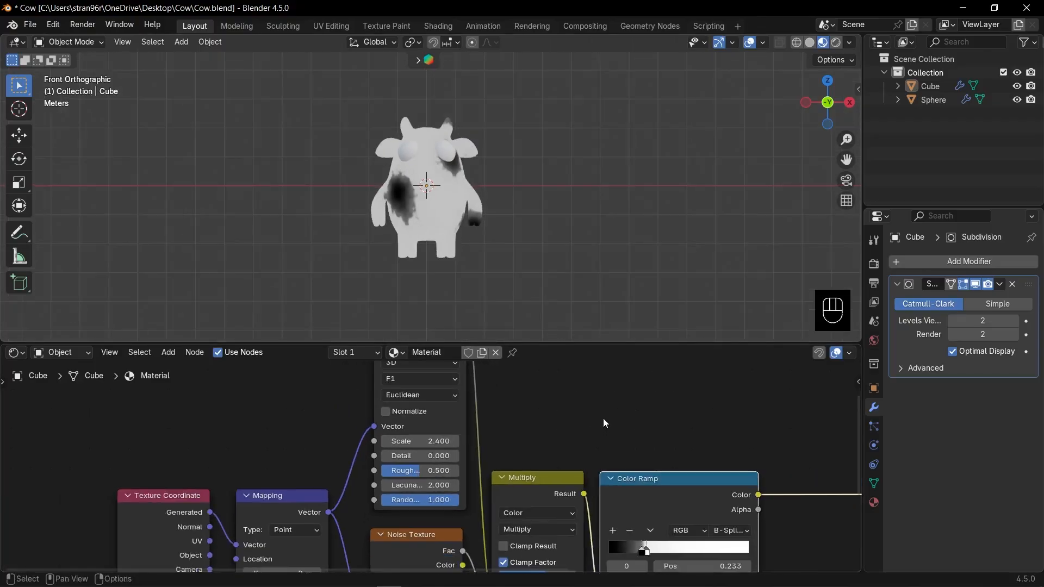
Step: Reconnect the Principled BSDF to the Material Output in place of the preview and link the Color Ramp's Color to its Base Color
key(Home)
ctrl+shift+click(621, 397)
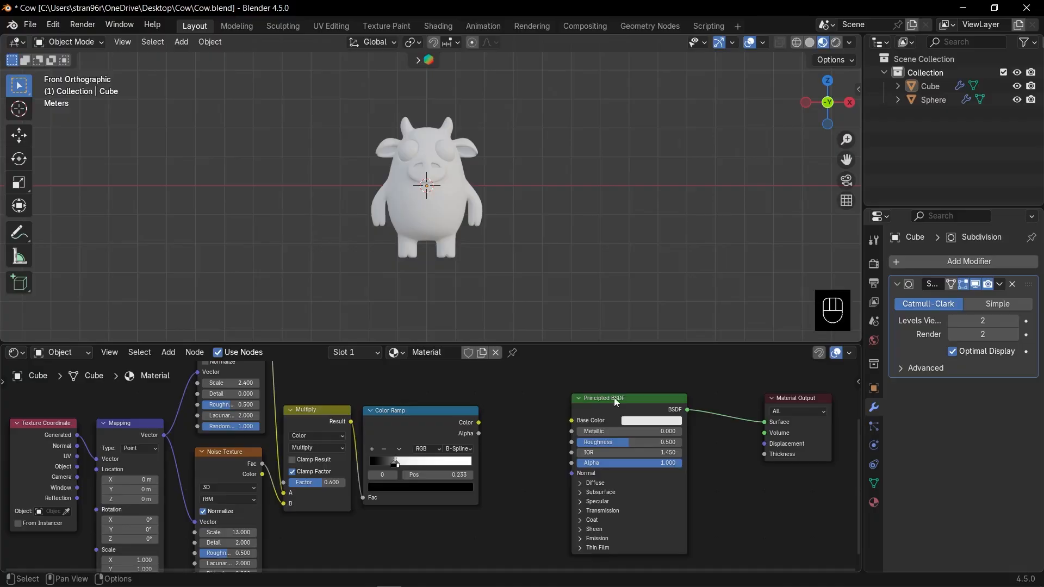
drag(614, 397, 680, 406)
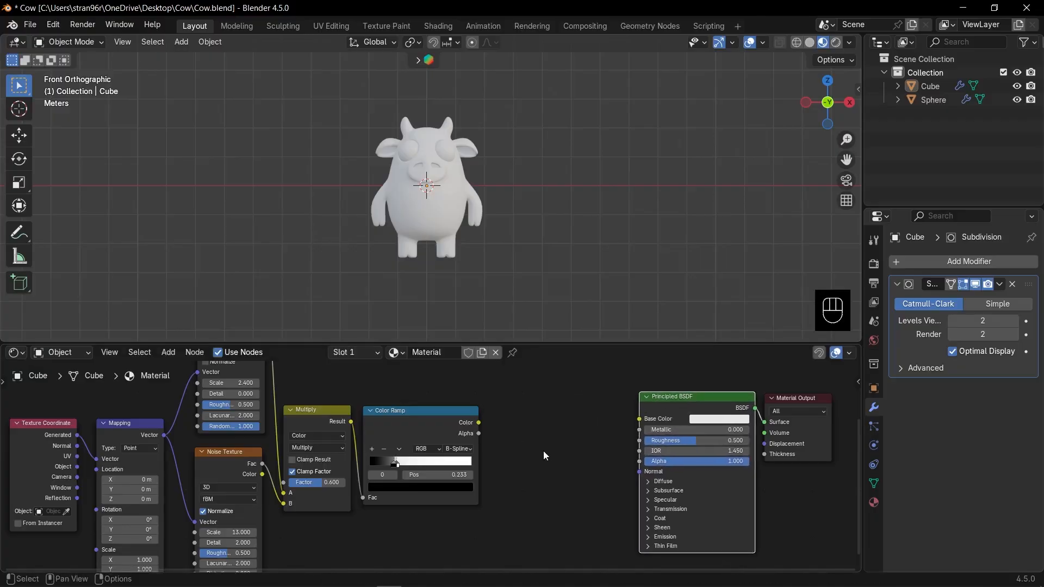
scroll(520, 438, up, 2)
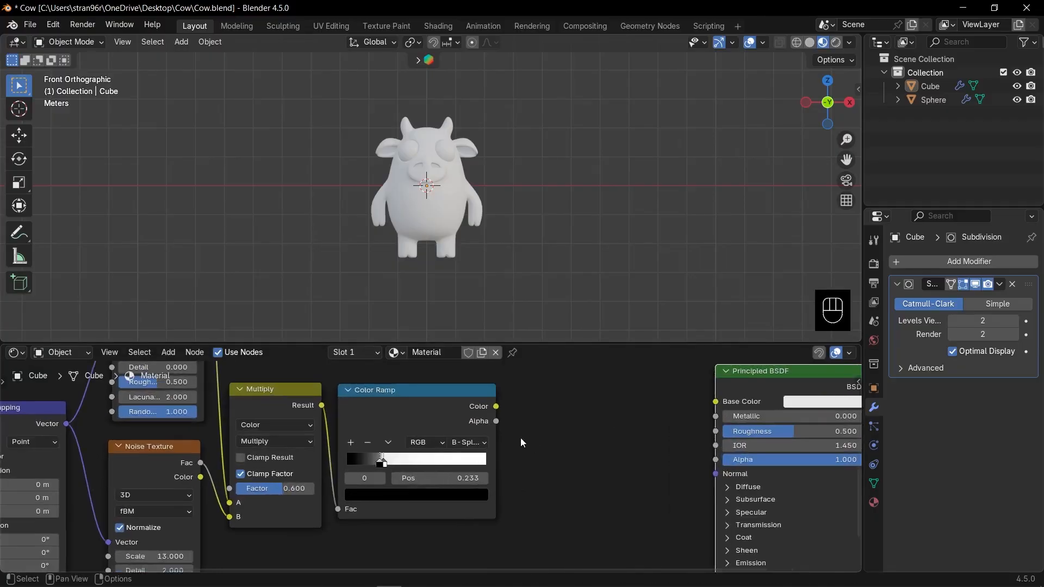
key(Delete)
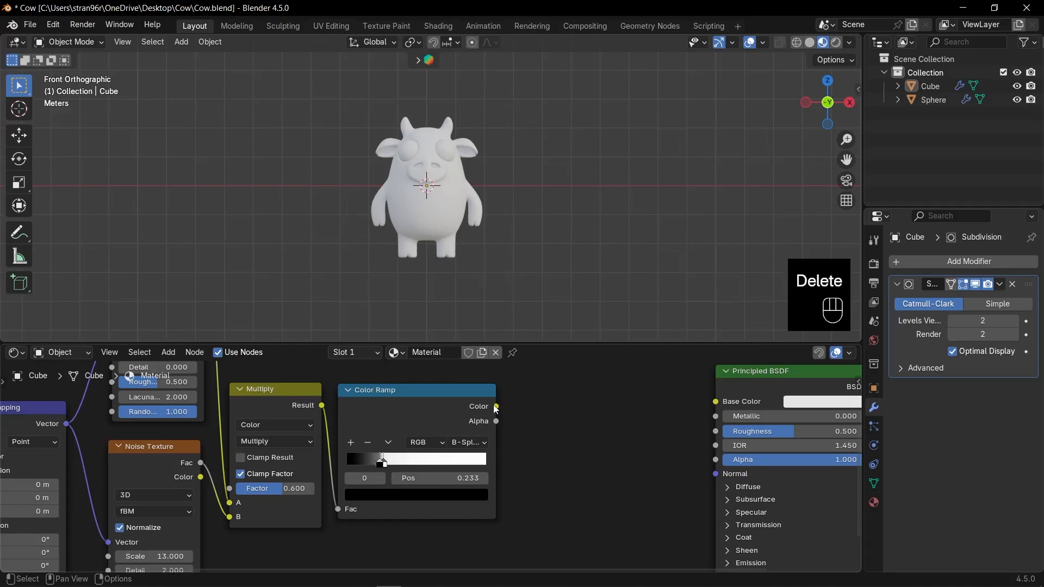
drag(495, 406, 585, 400)
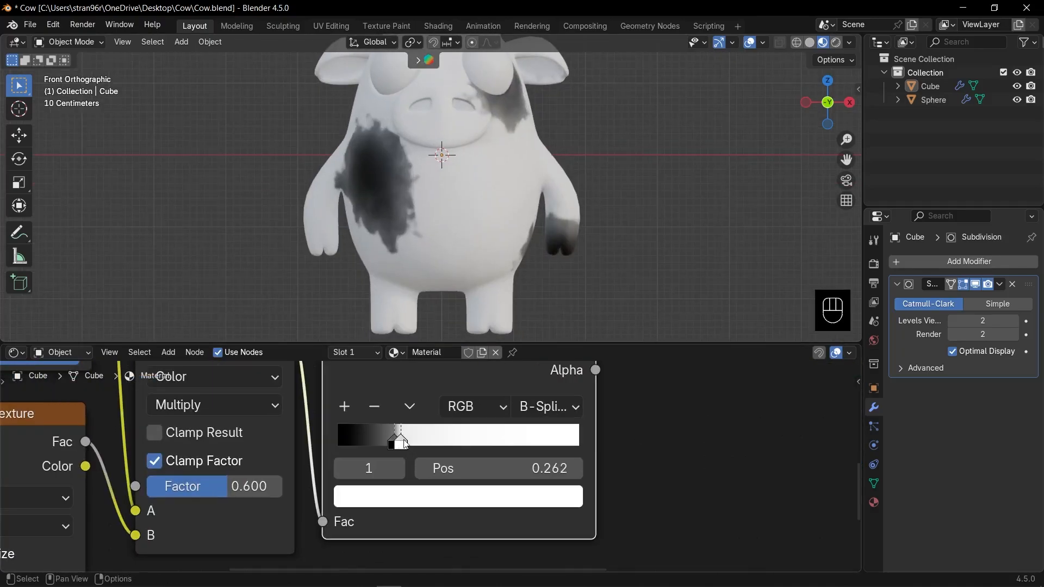
Step: Tint the Color Ramp's white stop to a warm cream
click(458, 496)
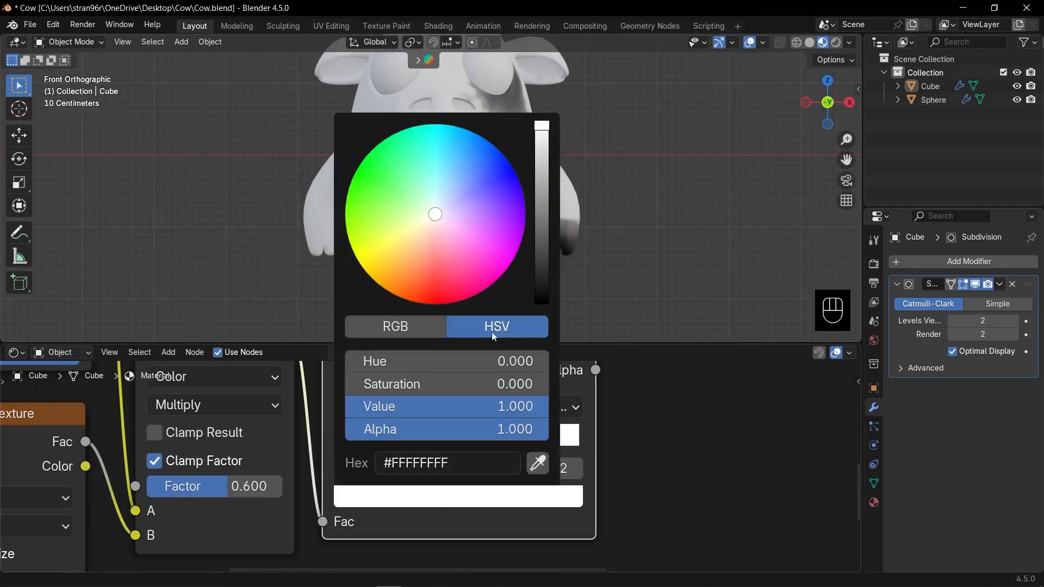
click(396, 326)
drag(430, 223, 424, 222)
Step: Change the Color Ramp's black stop to a very dark brown and save the file
click(394, 441)
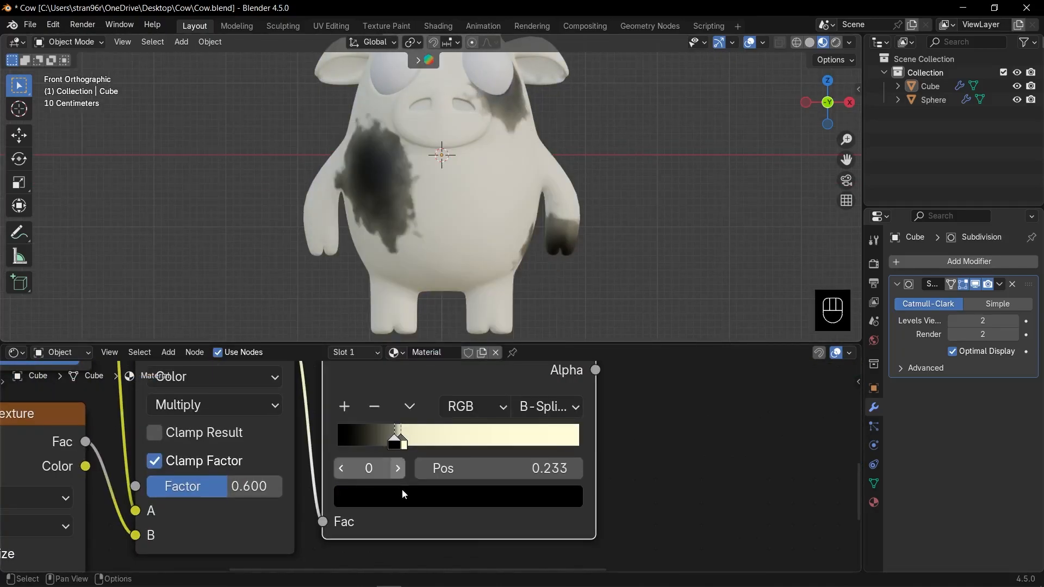
click(403, 495)
drag(542, 295, 542, 288)
mouse_move(460, 273)
mouse_down()
mouse_move(429, 304)
mouse_move(405, 296)
mouse_up()
middle_drag(598, 268, 390, 236)
key(KP_1)
key(ctrl+s)
key(KP_1)
scroll(457, 247, up, 5)
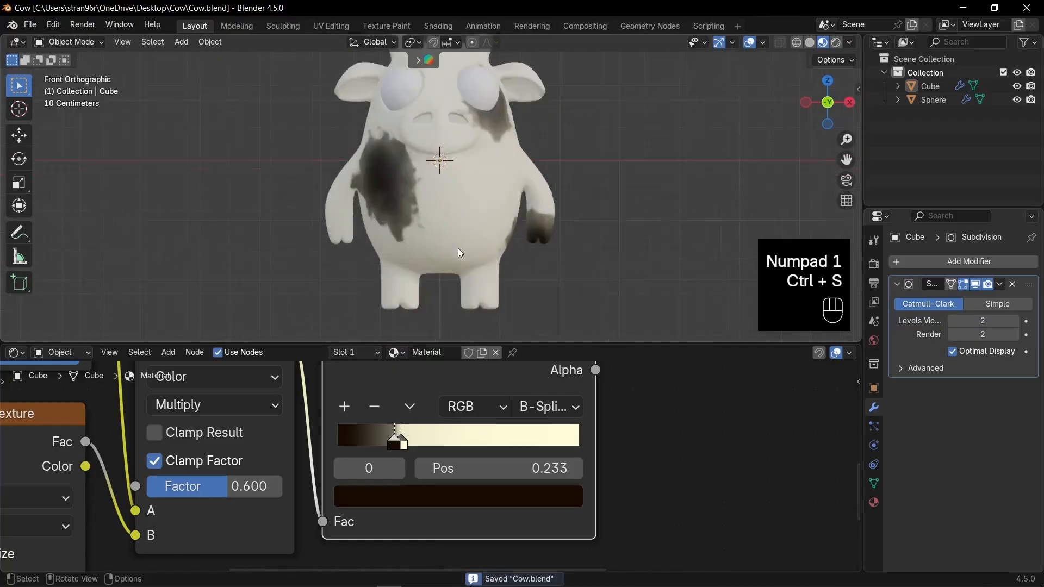
Step: Set the Principled BSDF's Roughness to about 0.744 and save the file
shift+middle_drag(458, 248, 439, 211)
scroll(618, 272, down, 4)
scroll(560, 462, down, 8)
shift+middle_drag(555, 487, 574, 474)
drag(458, 424, 545, 418)
scroll(589, 504, up, 6)
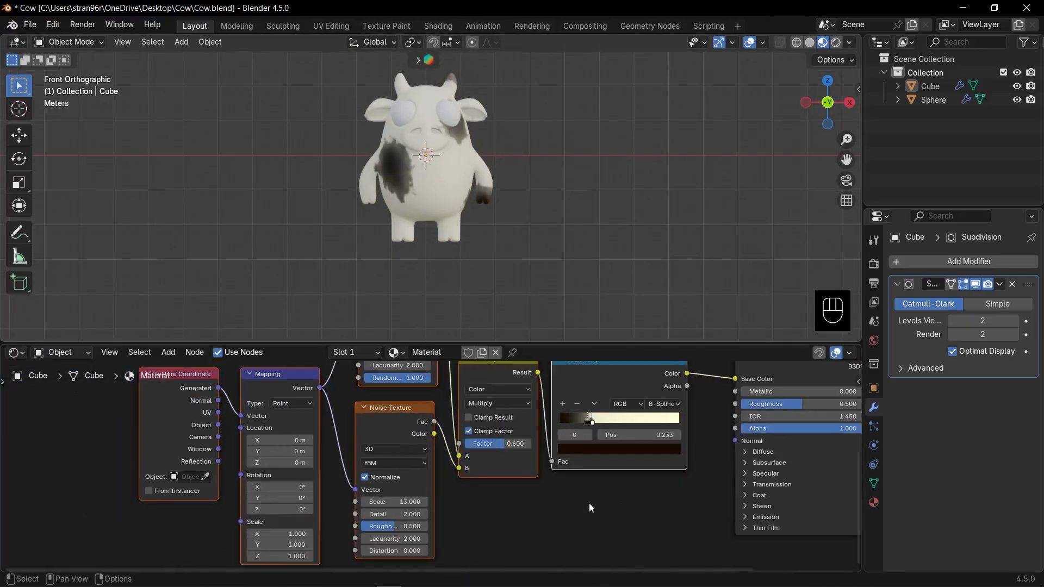
shift+middle_drag(623, 521, 488, 536)
scroll(511, 522, up, 4)
drag(728, 403, 769, 403)
scroll(510, 230, up, 4)
key(ctrl+s)
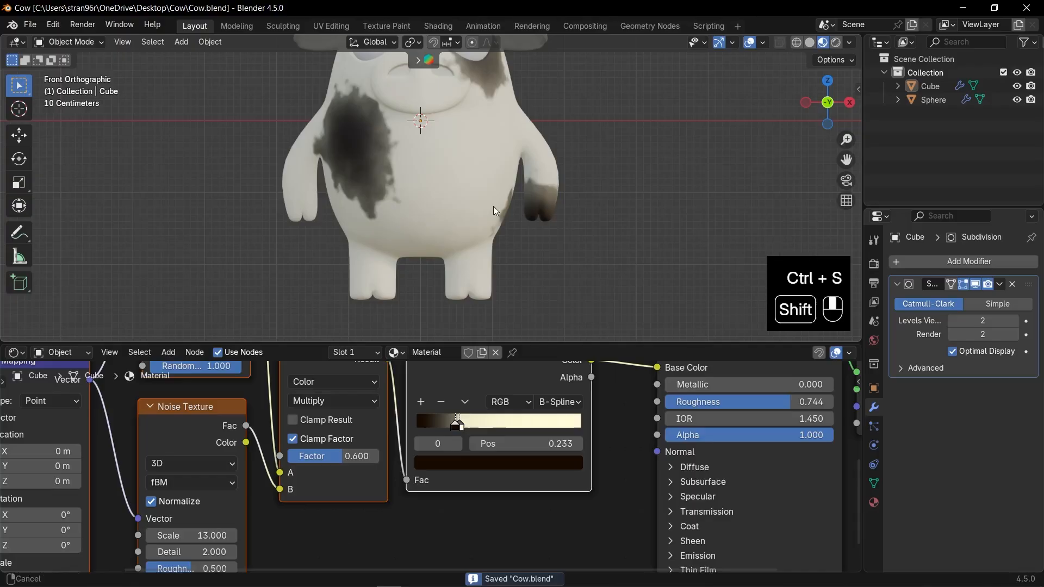
Step: In the cow's mesh, bevel the edge loop where the snout meets the face slightly, using one segment
shift+middle_drag(494, 207, 516, 305)
click(478, 198)
key(Tab)
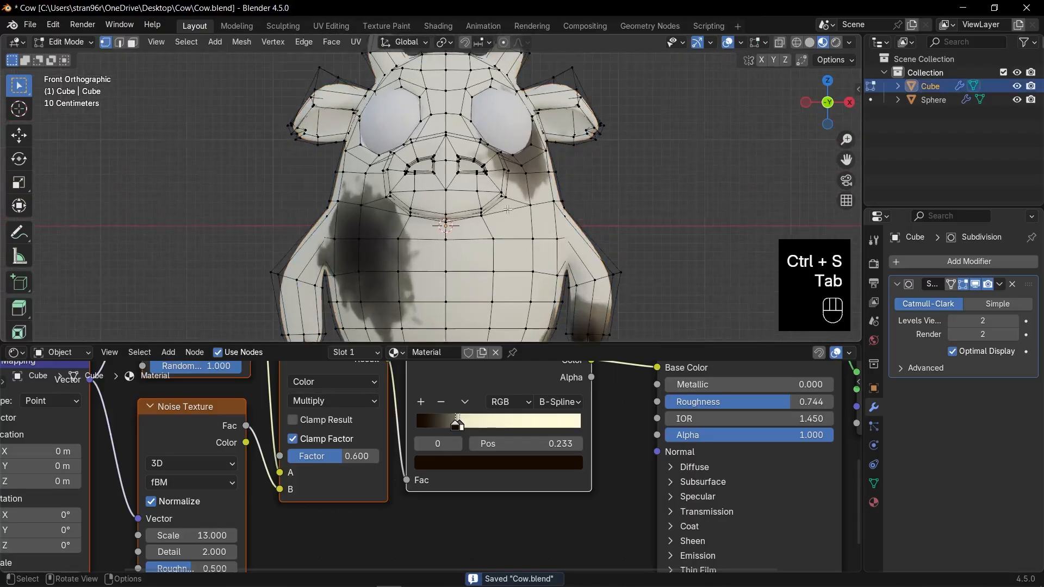
middle_drag(478, 198, 362, 234)
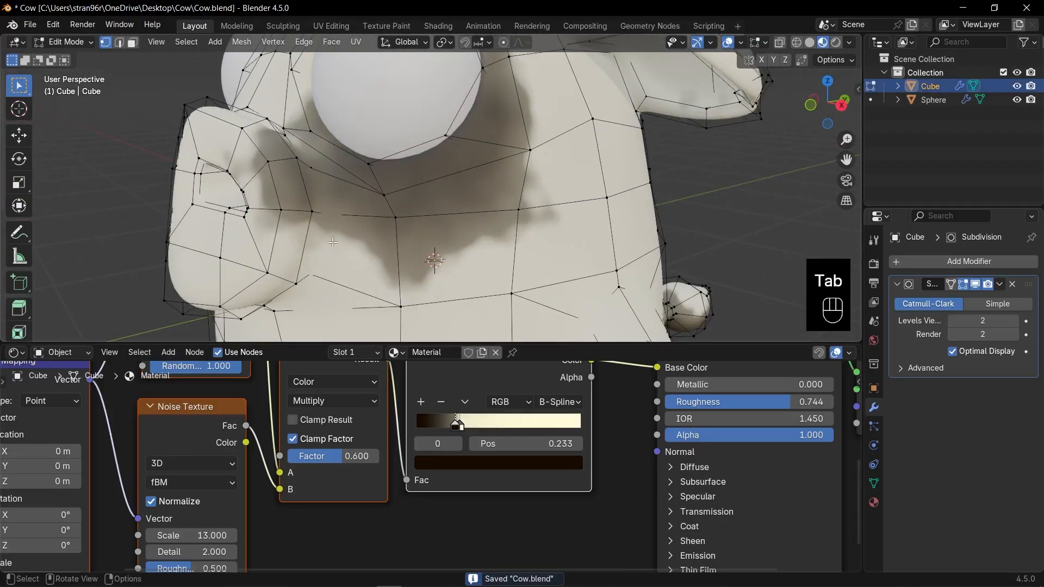
key(2)
key(alt+z)
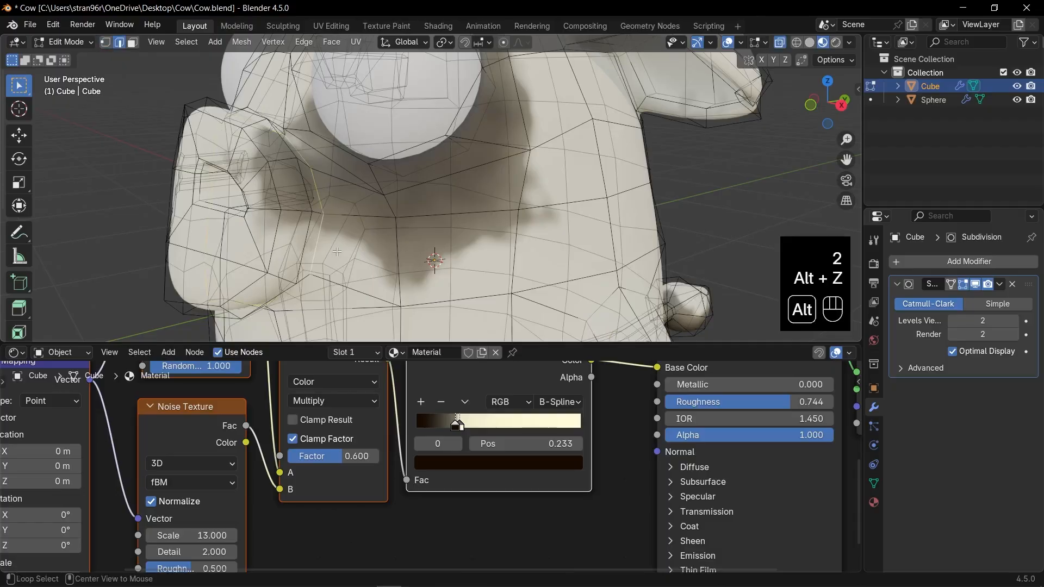
key(KP_Decimal)
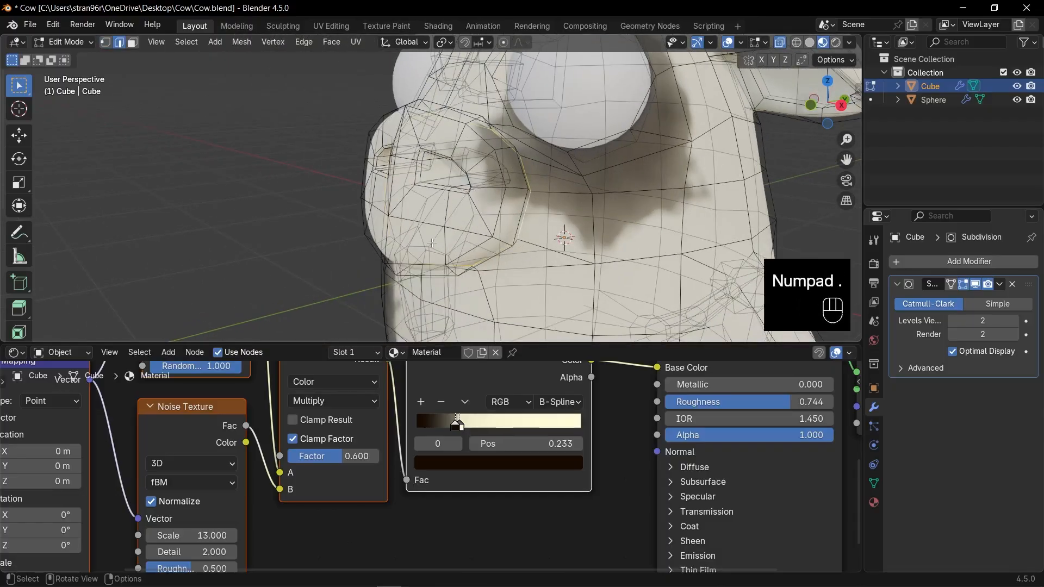
middle_drag(432, 243, 633, 232)
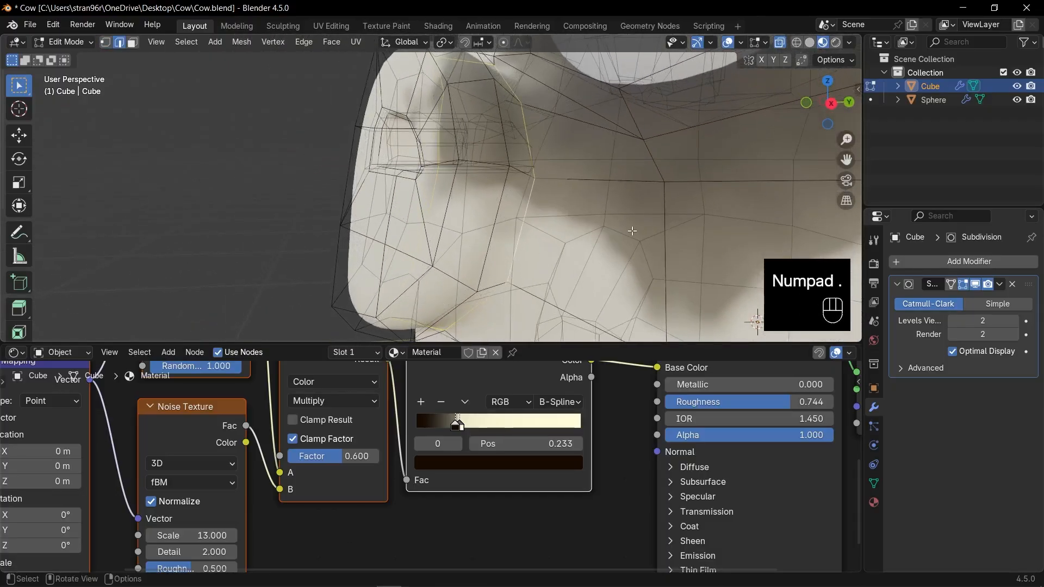
key(ctrl+b)
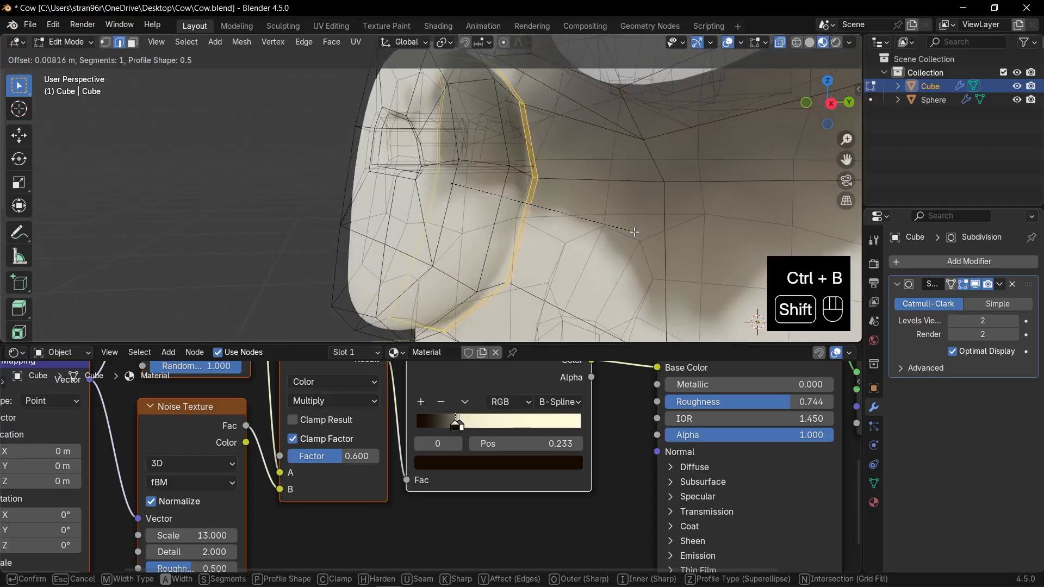
click(553, 214)
Step: Mark the edge loop around the base of the snout as a seam
key(2)
alt+click(529, 199)
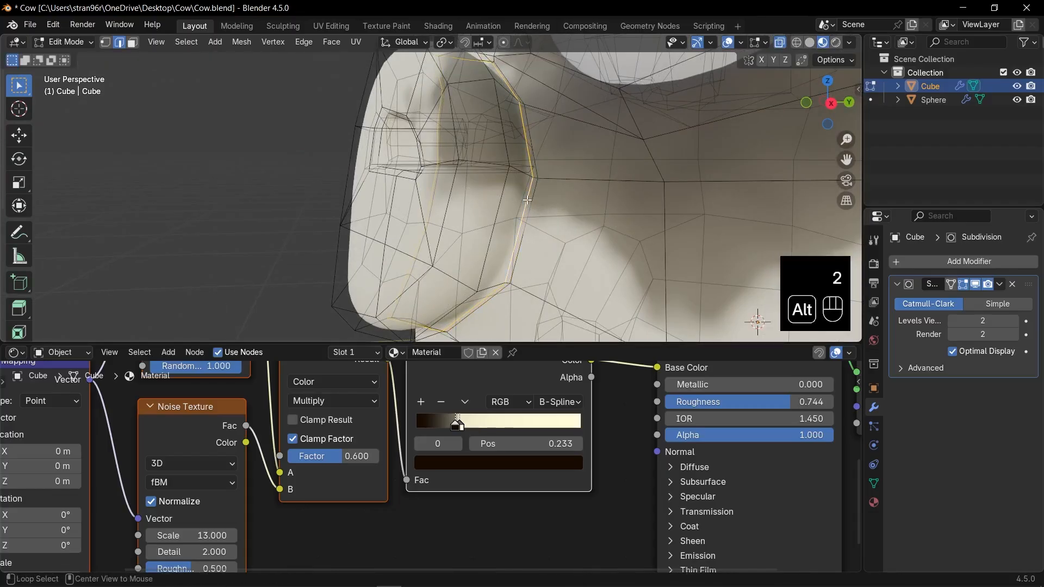
key(ctrl+e)
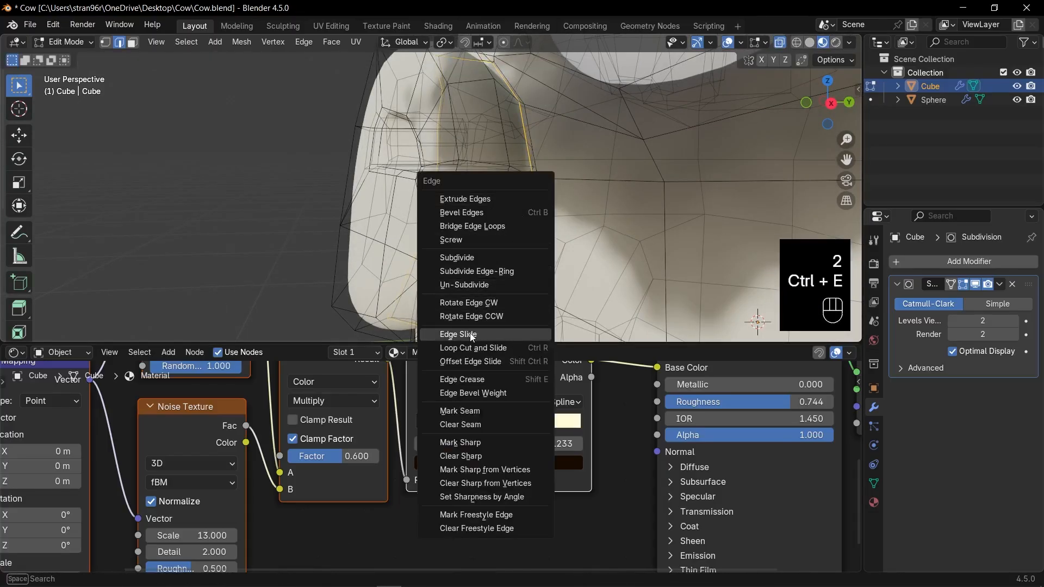
click(468, 412)
key(alt+z)
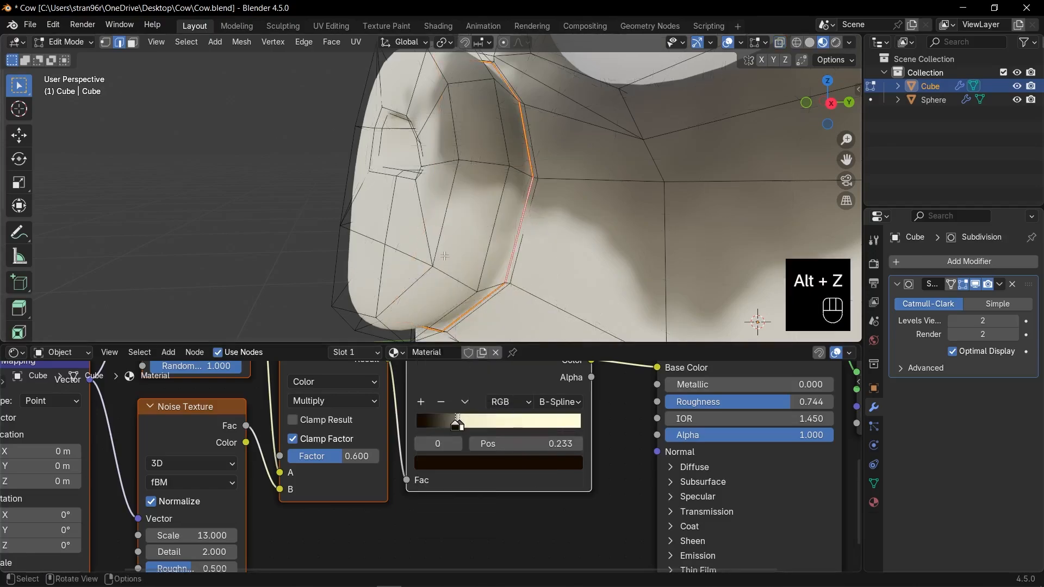
Step: Select the linked snout faces inside the seam and assign them a new material in a second material slot
key(l)
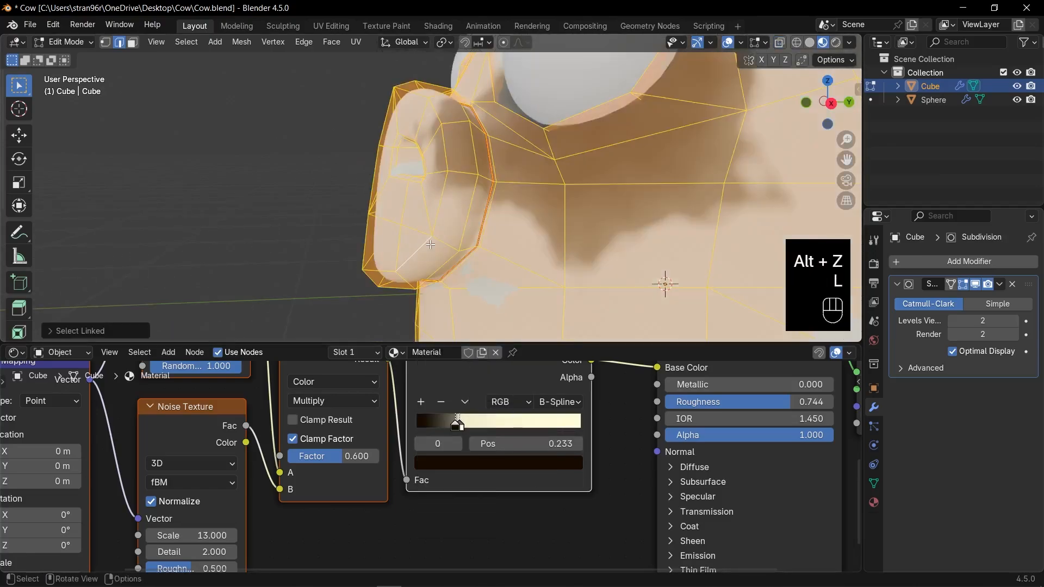
click(430, 244)
key(3)
click(435, 239)
key(l)
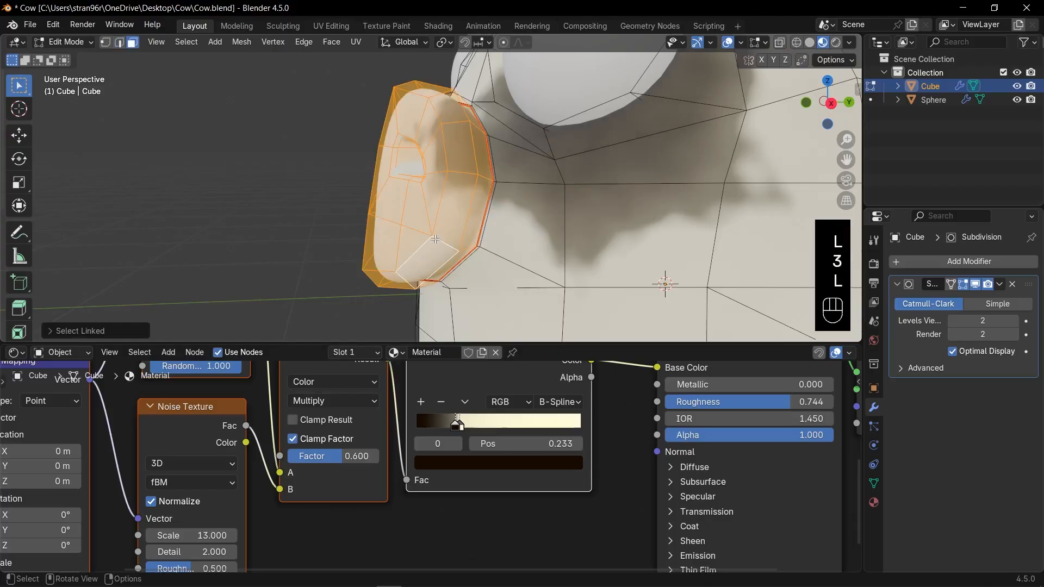
click(364, 348)
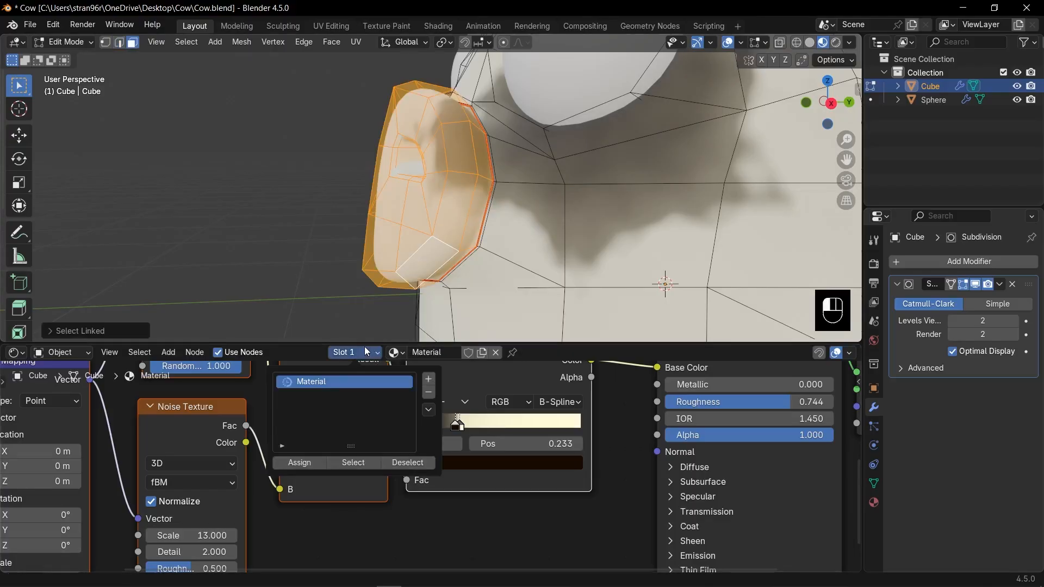
click(429, 378)
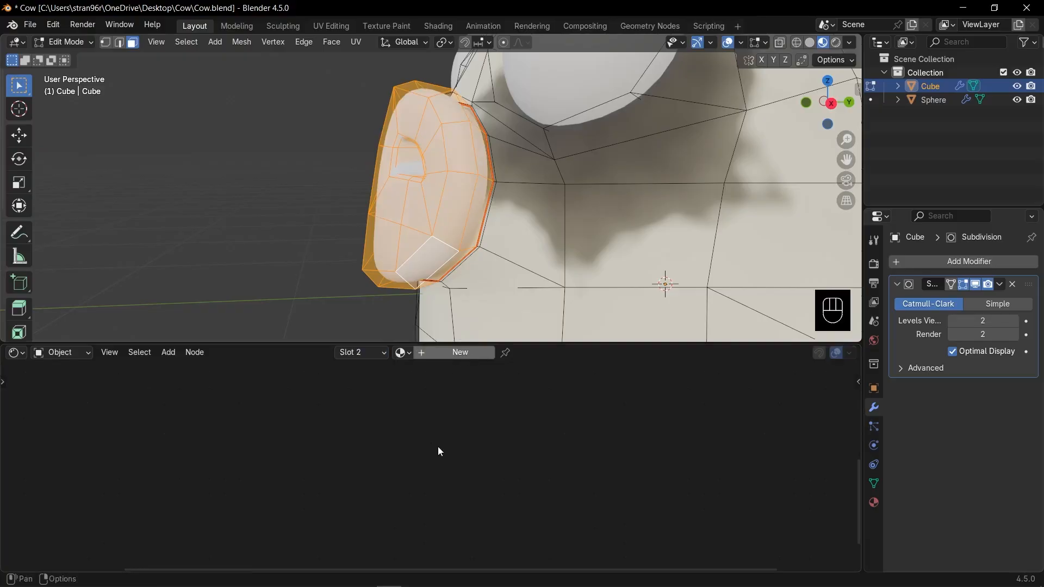
scroll(516, 448, up, 1)
Step: Give the snout material a pink Base Color and a Roughness of about 0.311
click(388, 428)
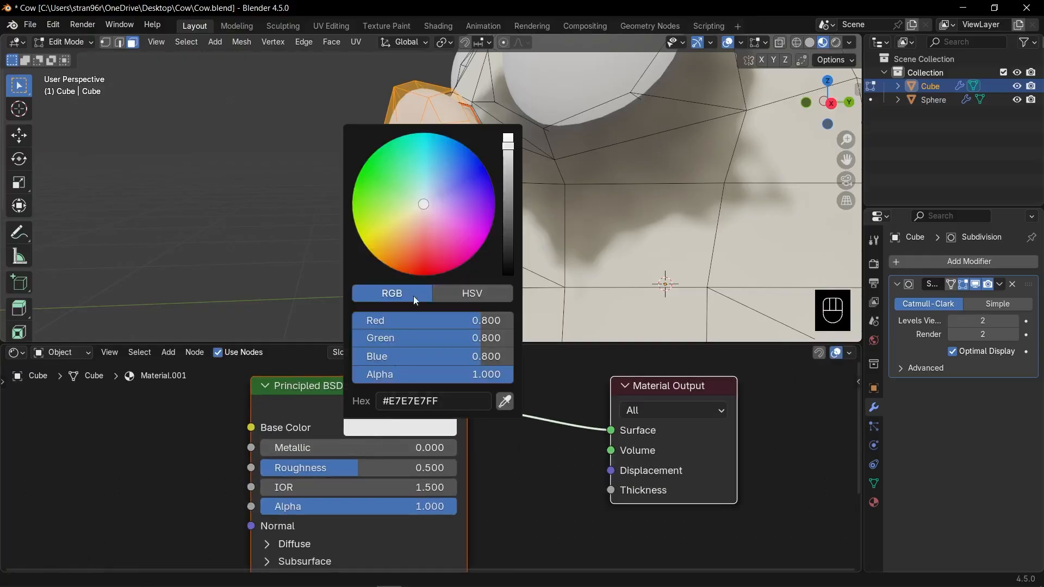
mouse_move(435, 206)
mouse_down()
mouse_move(445, 198)
mouse_move(467, 236)
mouse_move(462, 226)
mouse_move(453, 238)
mouse_up()
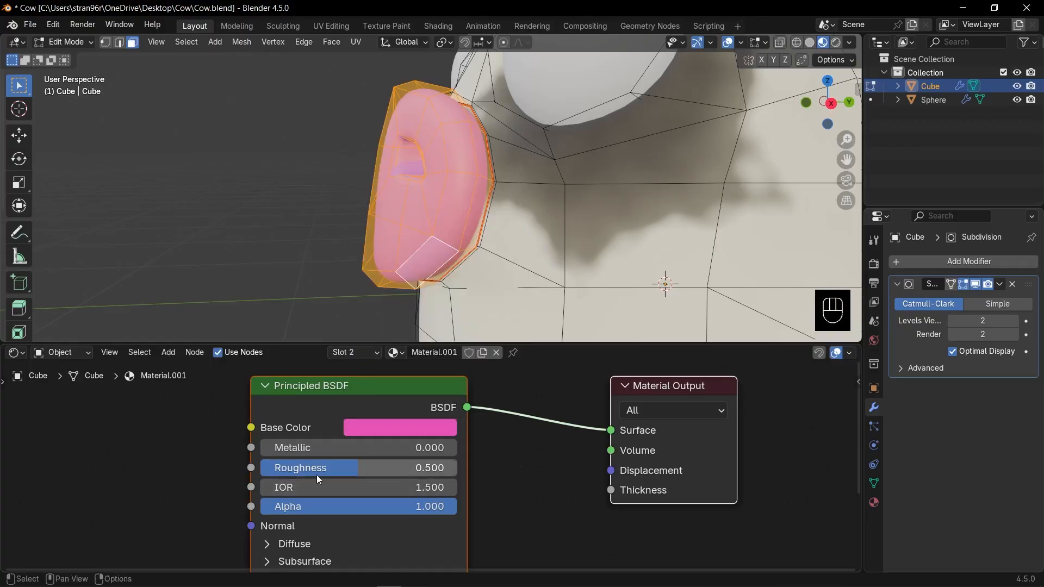
drag(317, 468, 312, 468)
scroll(443, 223, down, 5)
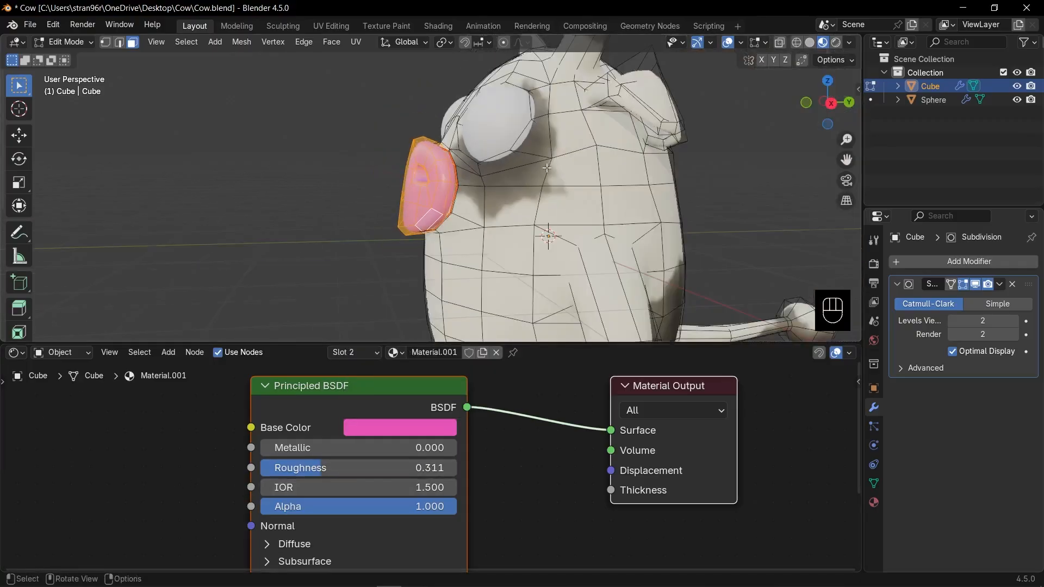
Step: Bevel the edge loop at the base of the dark-tipped horn by about 0.008 m with one segment
key(Tab)
scroll(453, 215, up, 3)
middle_drag(453, 215, 403, 228)
scroll(530, 209, down, 3)
key(Tab)
scroll(403, 228, up, 4)
key(2)
key(alt+z)
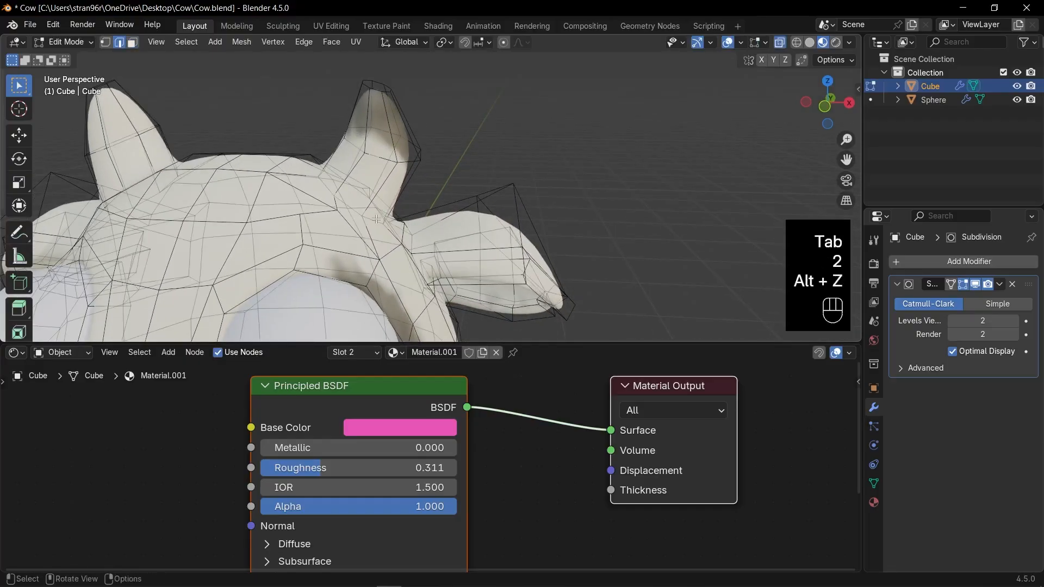
scroll(329, 223, up, 2)
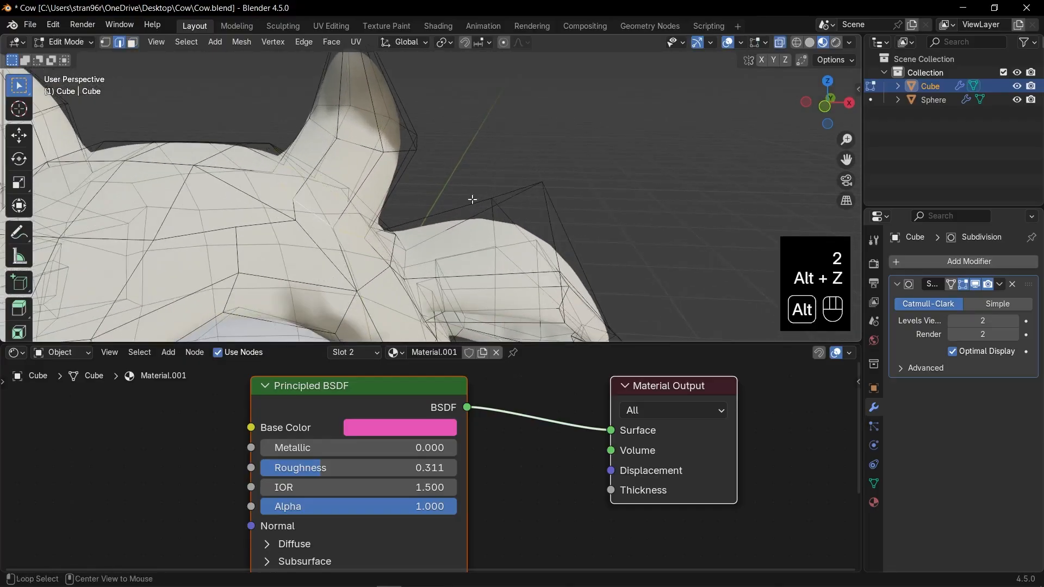
key(ctrl+b)
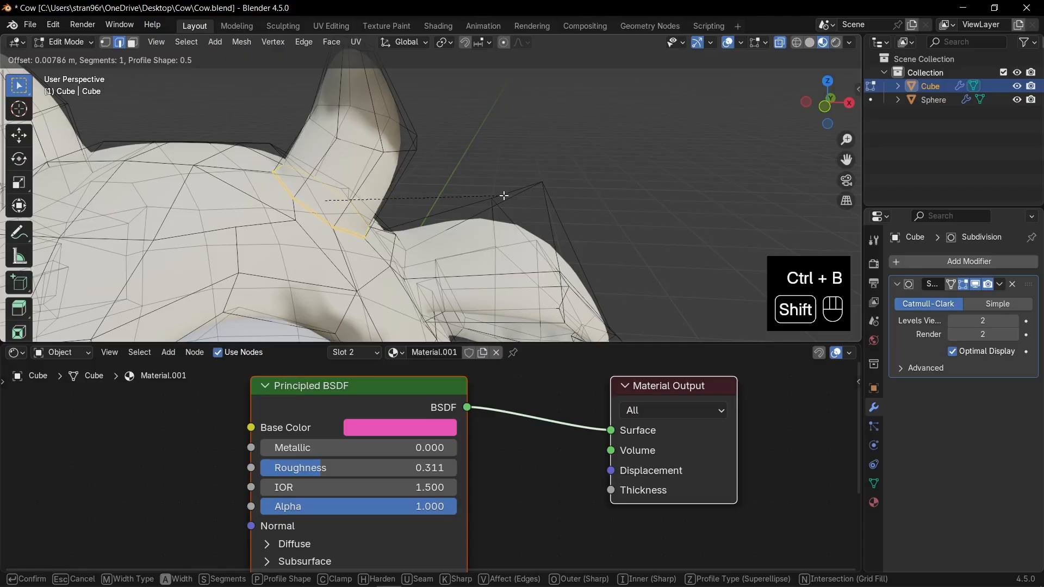
click(504, 196)
Step: Mark the edge loop around the base of the dark-tipped horn as a seam
key(KP_2)
alt+click(297, 227)
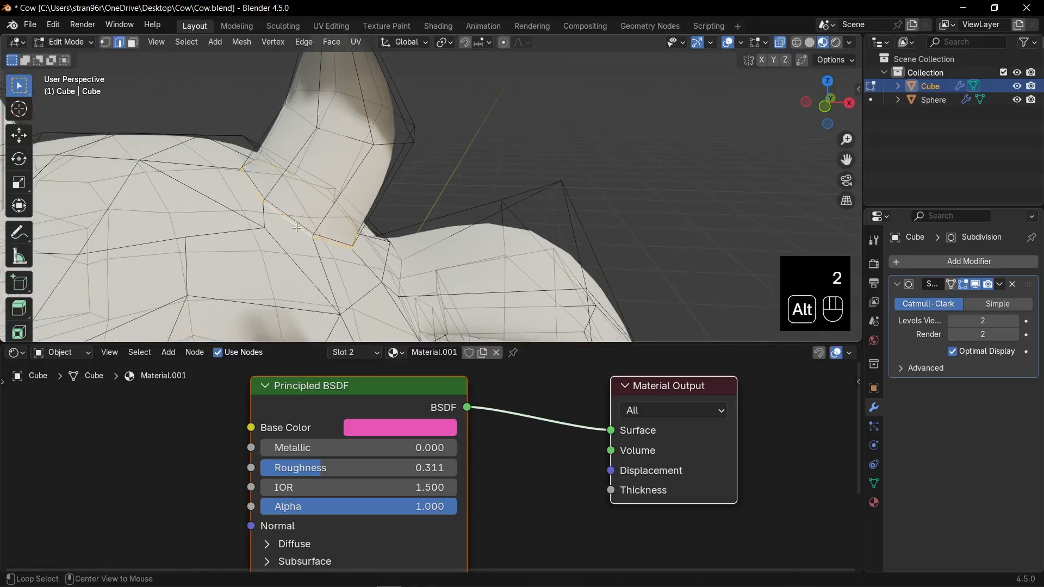
key(ctrl+e)
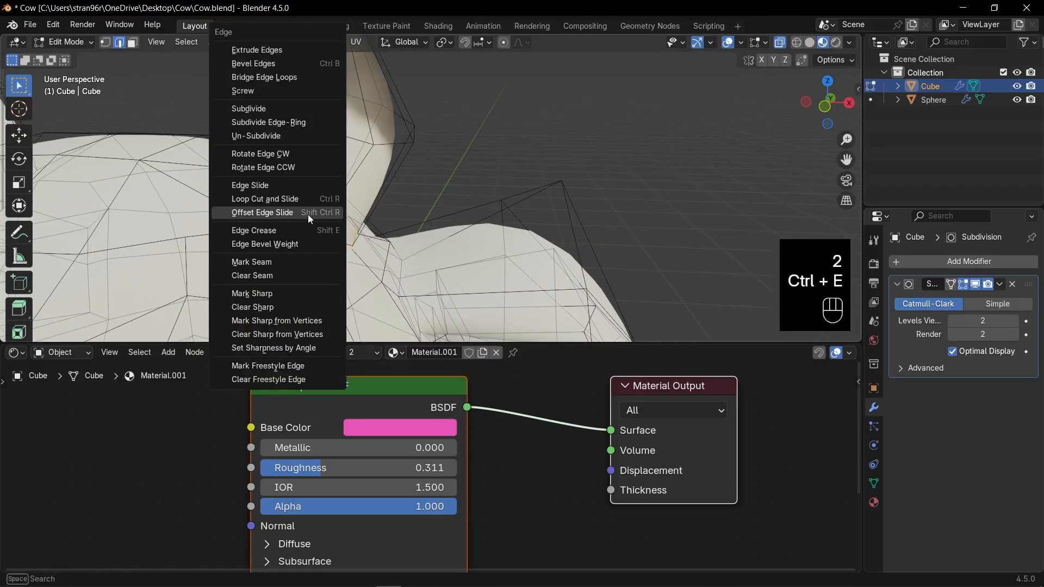
click(272, 262)
middle_drag(272, 261, 367, 154)
Step: Select the horn's linked faces inside the seam and assign them a new material in a third material slot
key(3)
click(367, 154)
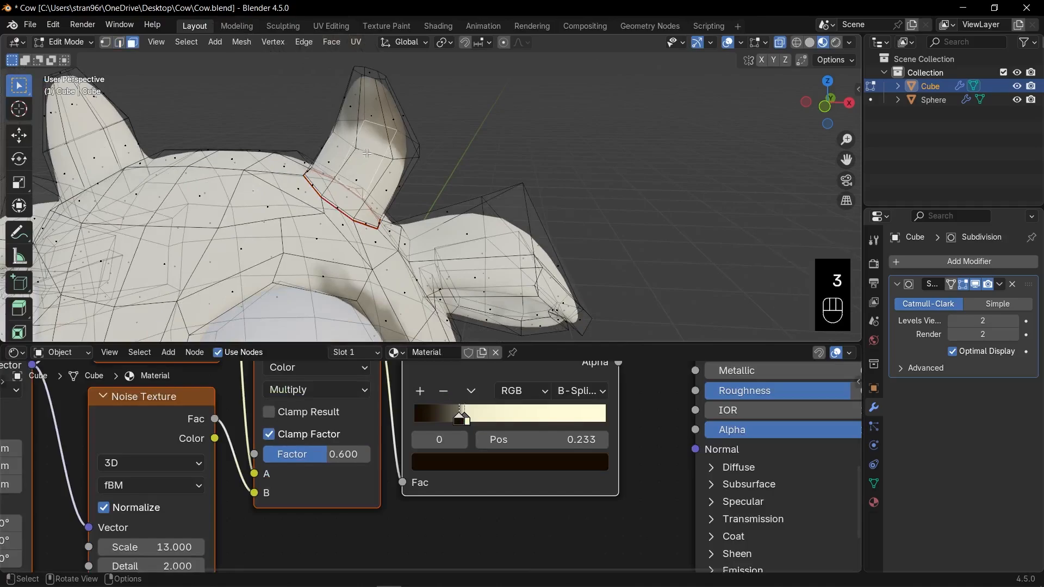
key(alt+z)
key(l)
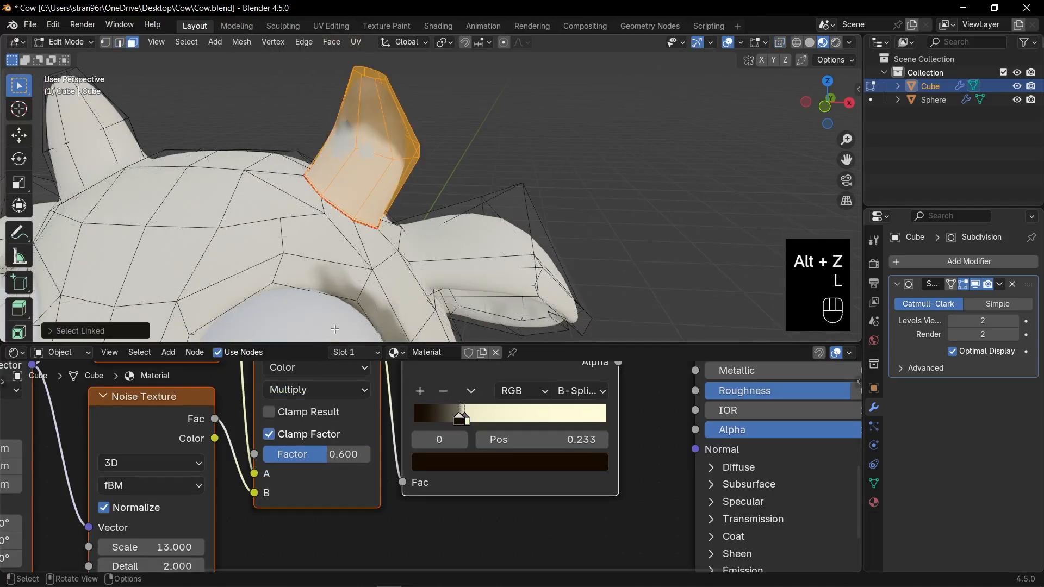
click(364, 352)
click(326, 409)
click(303, 459)
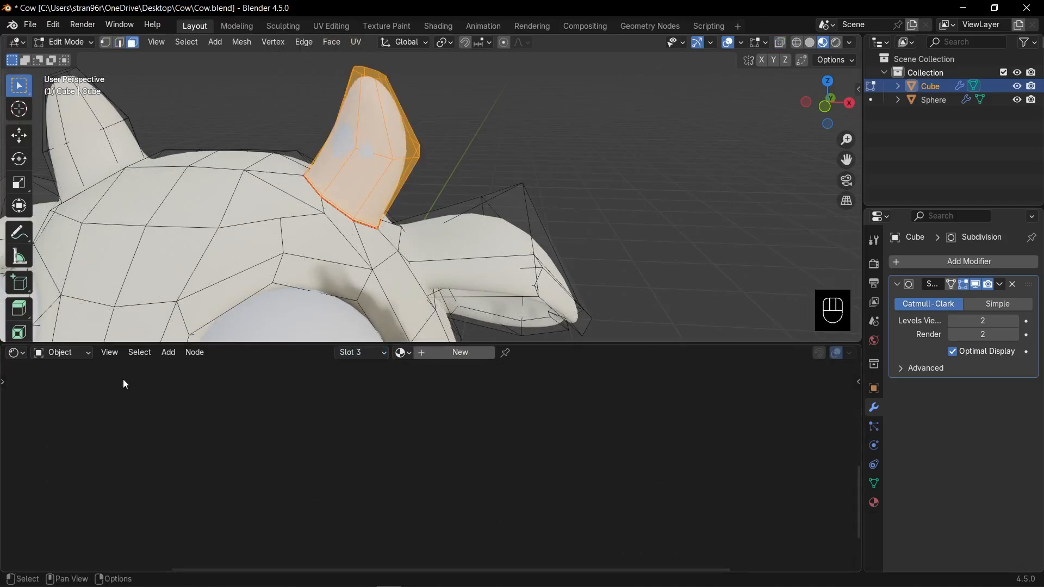
click(460, 352)
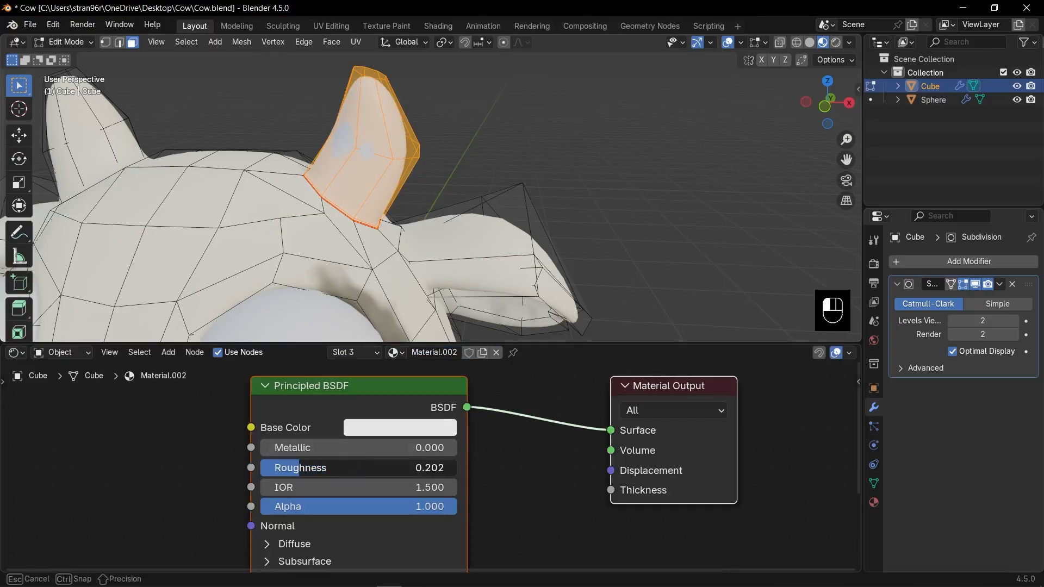
Step: Set the horn material's Roughness to about 0.169 and its Base Color to a light tan
drag(300, 467, 294, 467)
click(400, 427)
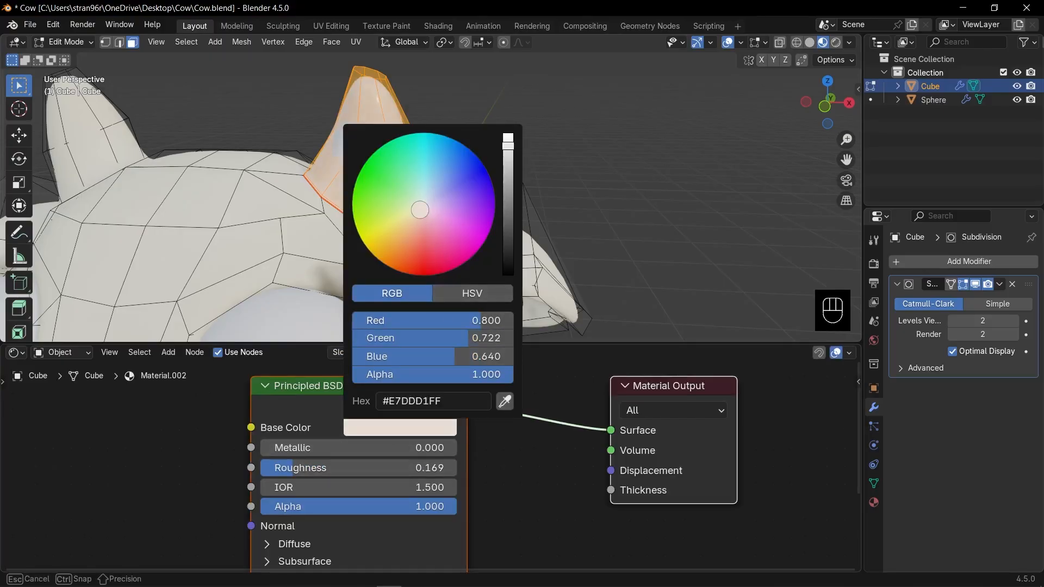
scroll(275, 190, down, 3)
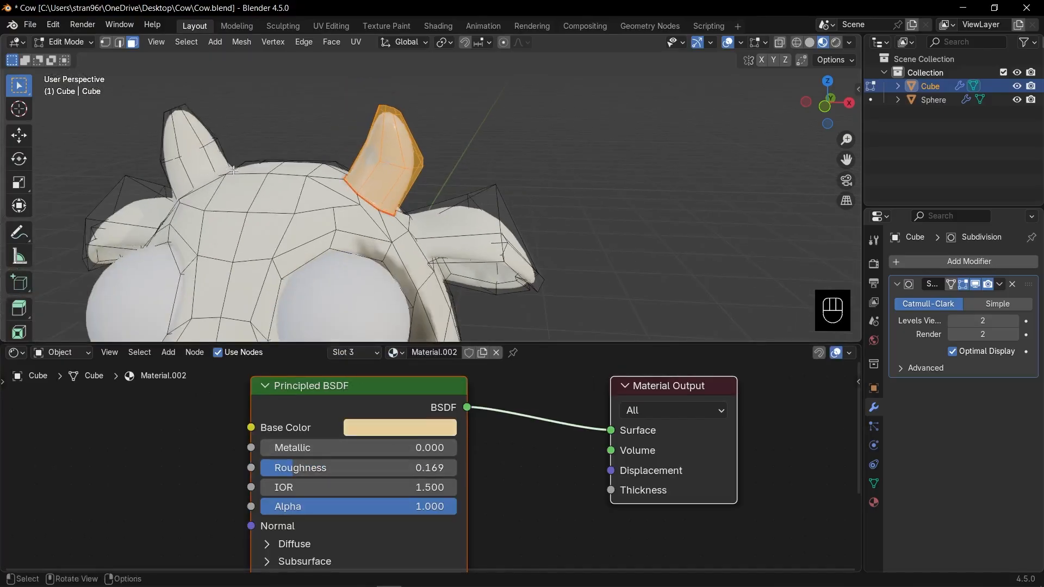
Step: Bevel the edge loop at the base of the other horn and mark it as a seam
middle_drag(276, 191, 321, 191)
scroll(321, 192, up, 4)
key(2)
key(alt+z)
alt+click(284, 206)
key(ctrl+b)
click(293, 211)
key(ctrl+e)
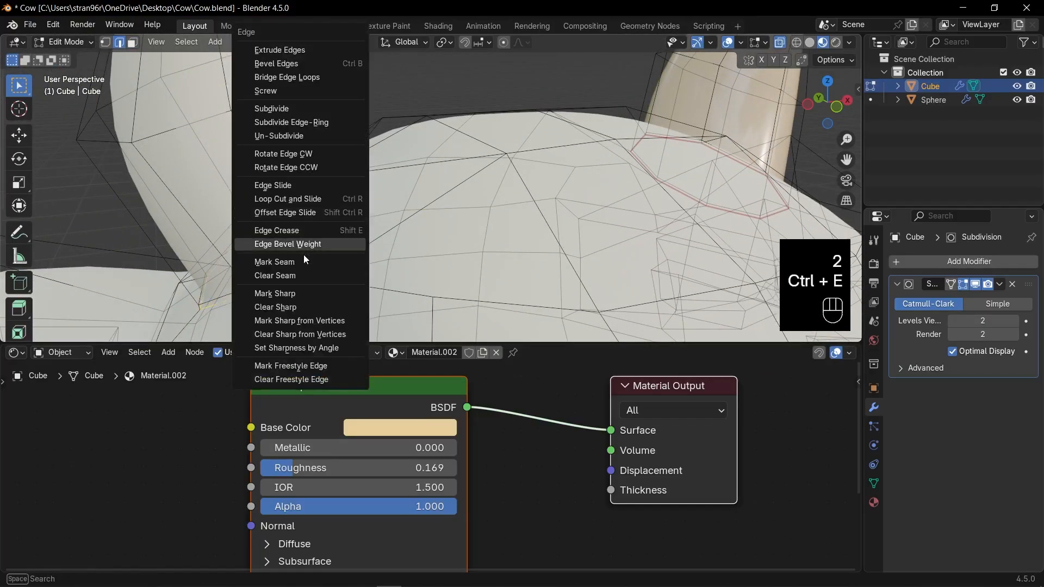
click(303, 261)
Step: Assign the horn material in the third slot to the second horn's linked faces, then return to Object Mode and save the file
key(3)
key(l)
click(354, 352)
click(313, 408)
click(308, 461)
key(Tab)
key(KP_1)
scroll(491, 259, up, 4)
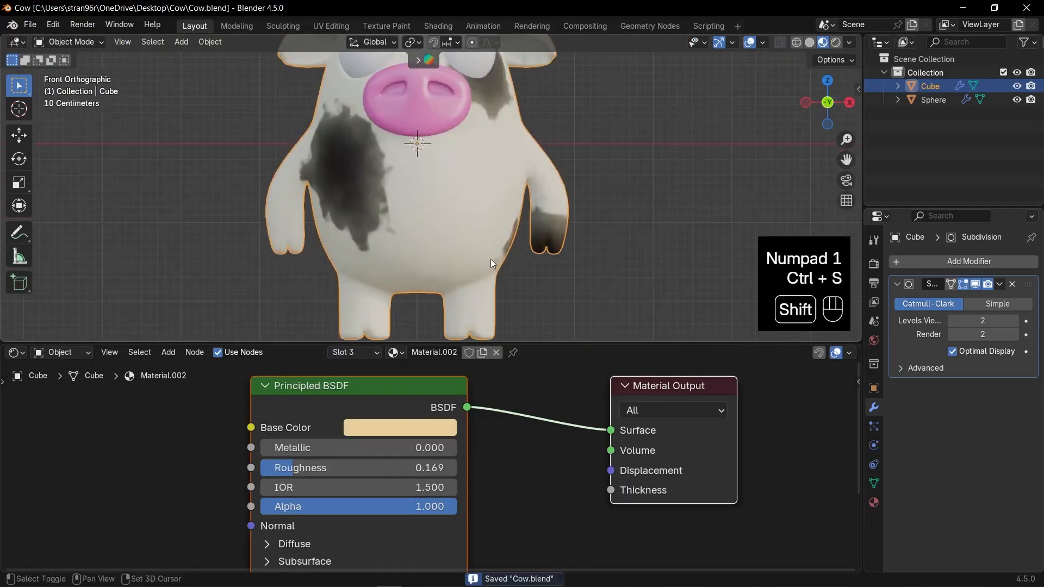
Step: Select the lowest row of faces on both legs as hooves, including the hidden faces behind them
shift+middle_drag(491, 259, 482, 196)
key(Tab)
key(3)
key(alt+z)
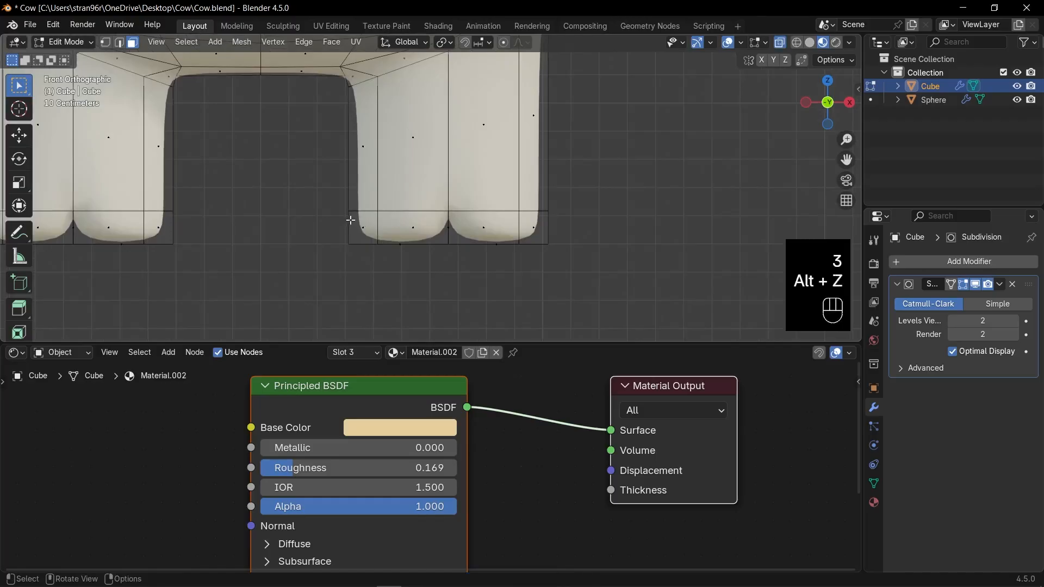
drag(341, 208, 549, 257)
scroll(549, 256, down, 3)
shift+drag(321, 205, 429, 239)
Step: Add the end faces of both arms to the hoof selection, including the hidden faces
scroll(598, 196, down, 5)
shift+middle_drag(763, 152, 643, 208)
scroll(543, 215, up, 8)
shift+drag(285, 196, 473, 261)
scroll(424, 260, down, 4)
shift+middle_drag(381, 257, 629, 266)
scroll(236, 190, up, 4)
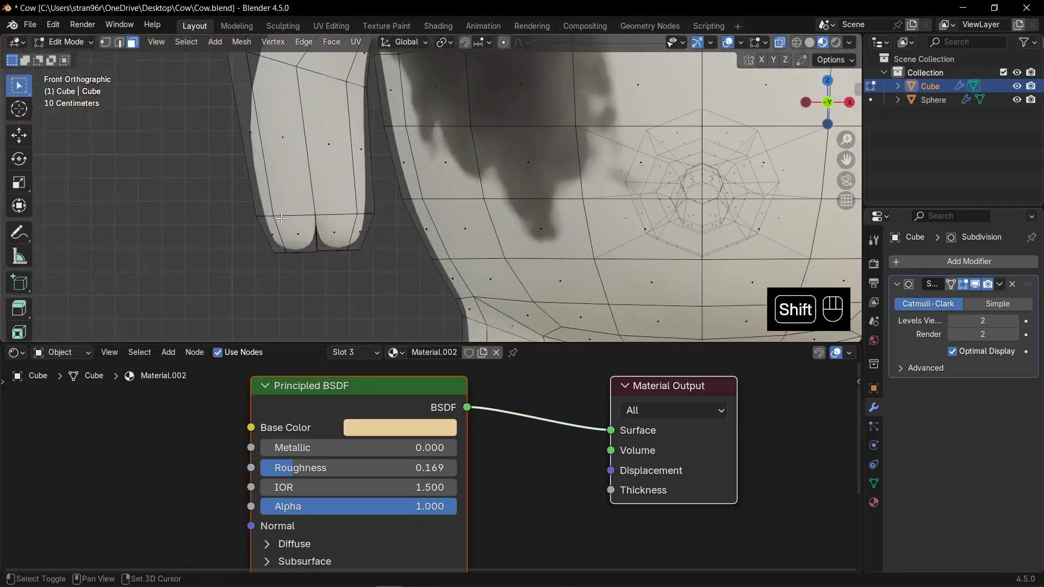
shift+drag(237, 222, 389, 281)
key(alt+z)
key(alt+z)
scroll(375, 265, down, 5)
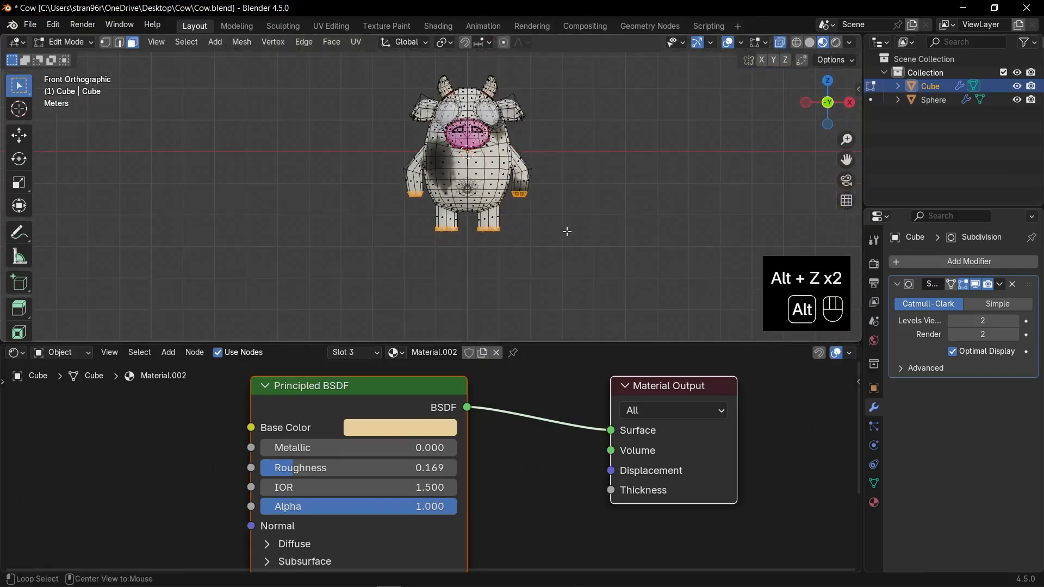
key(alt+z)
Step: Assign the selected hoof faces to a fourth material slot and create a new material in it
scroll(566, 229, up, 2)
click(359, 352)
click(429, 379)
click(308, 462)
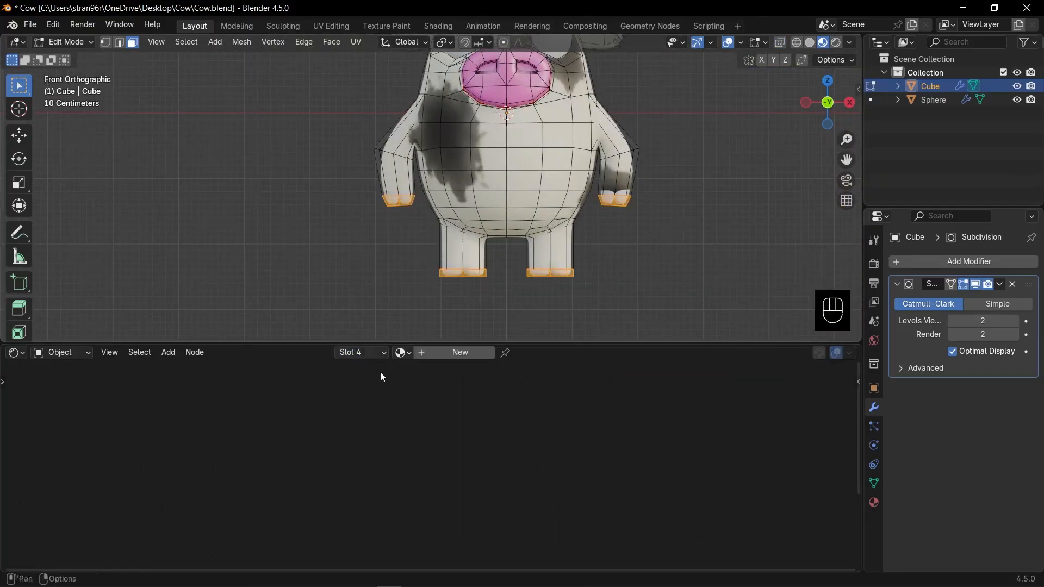
click(471, 354)
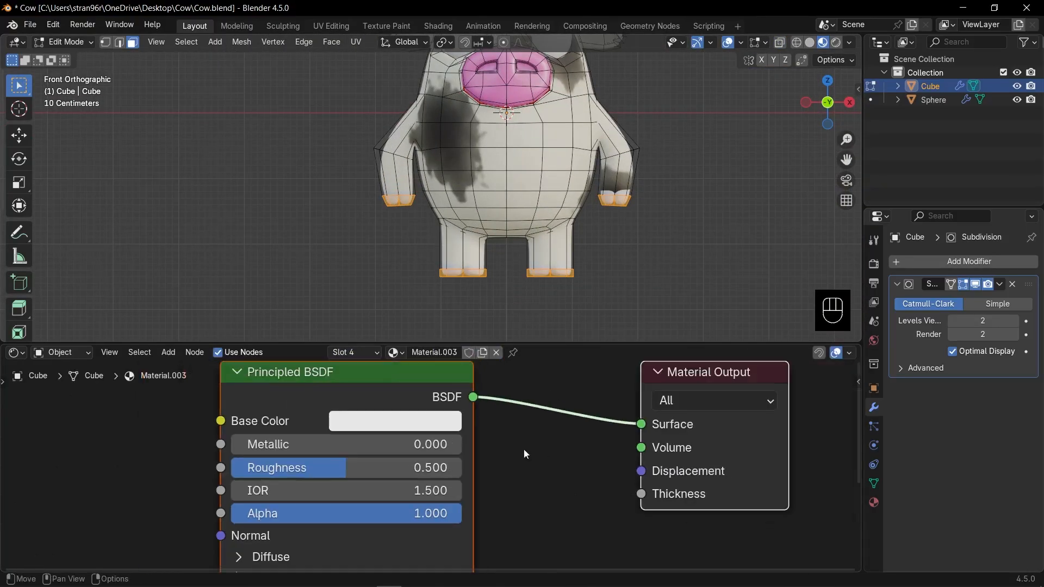
Step: Give the hoof material a near-black Base Color and a Roughness of about 0.685
click(414, 418)
drag(427, 223, 403, 232)
scroll(400, 231, down, 10)
drag(387, 468, 429, 468)
Step: Return to Object Mode and save the cow file
key(Tab)
scroll(666, 245, up, 2)
shift+middle_drag(660, 241, 547, 239)
scroll(539, 223, down, 4)
shift+middle_drag(534, 212, 534, 290)
scroll(534, 176, up, 3)
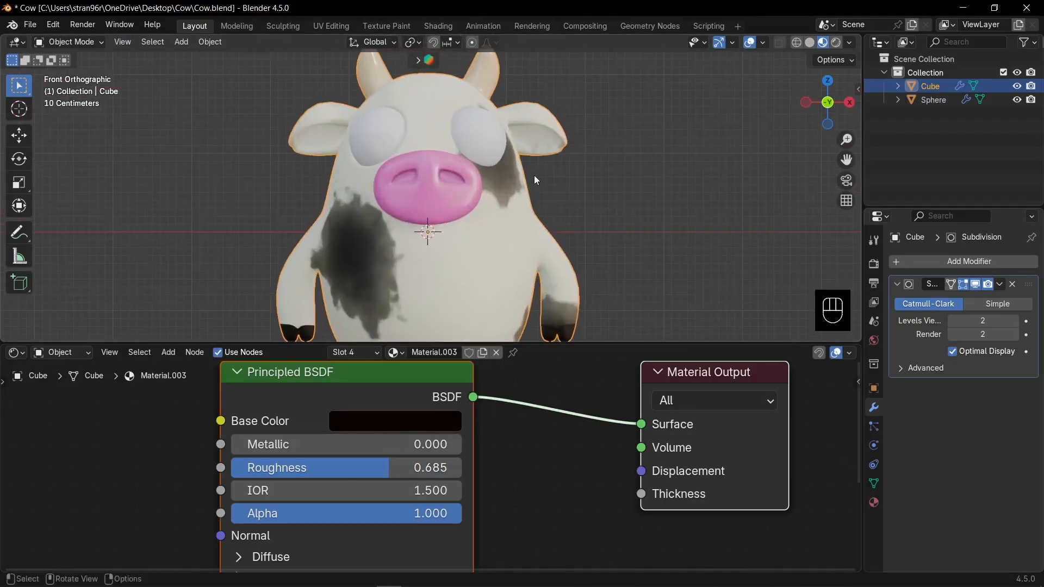
shift+middle_drag(534, 175, 553, 233)
scroll(576, 224, up, 1)
key(ctrl+s)
Step: Create a new material for the eye spheres and give it a pale cream Base Color
shift+middle_drag(621, 218, 590, 205)
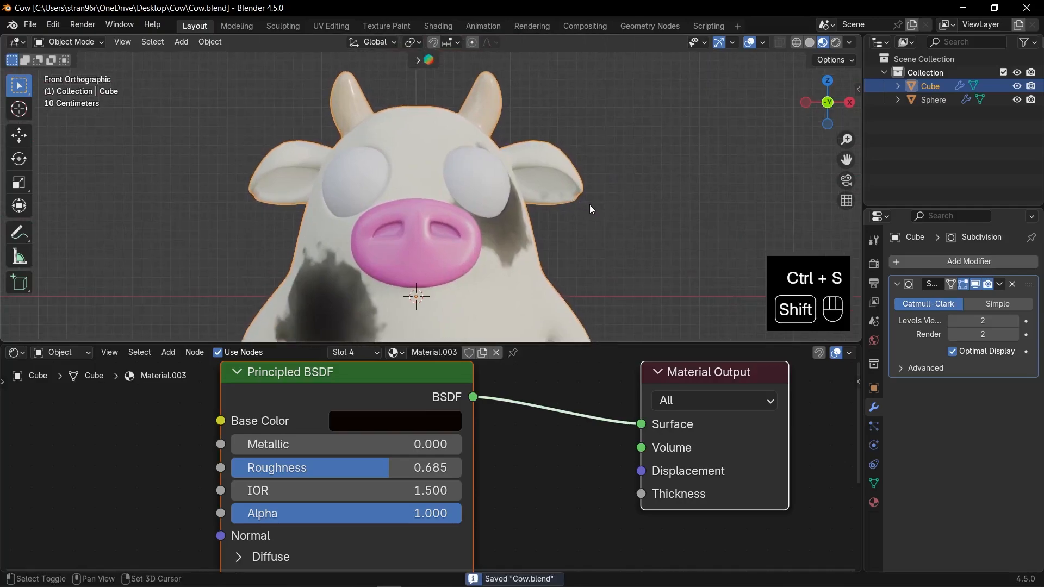
scroll(590, 205, up, 1)
click(489, 182)
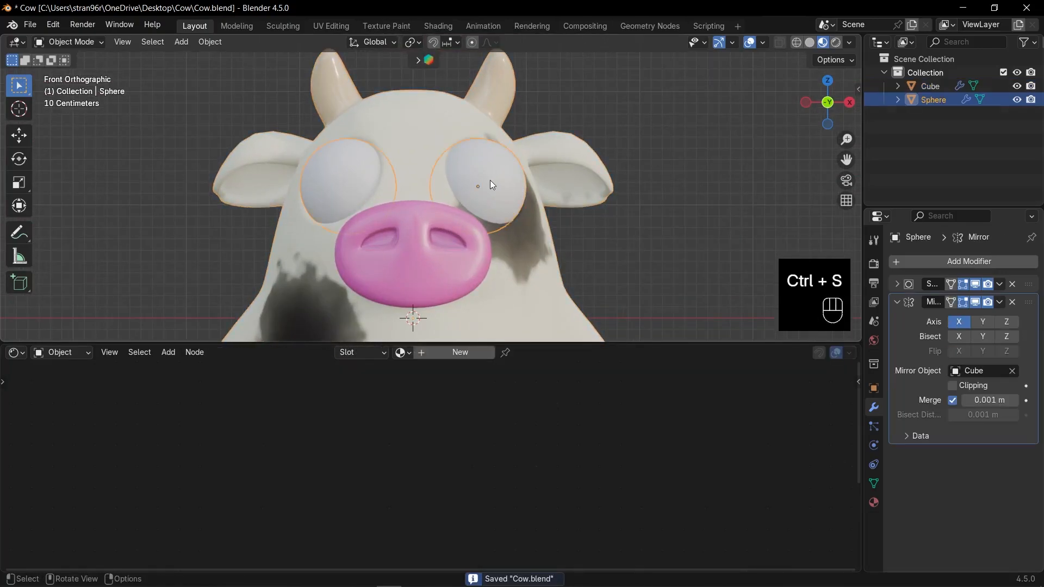
click(461, 353)
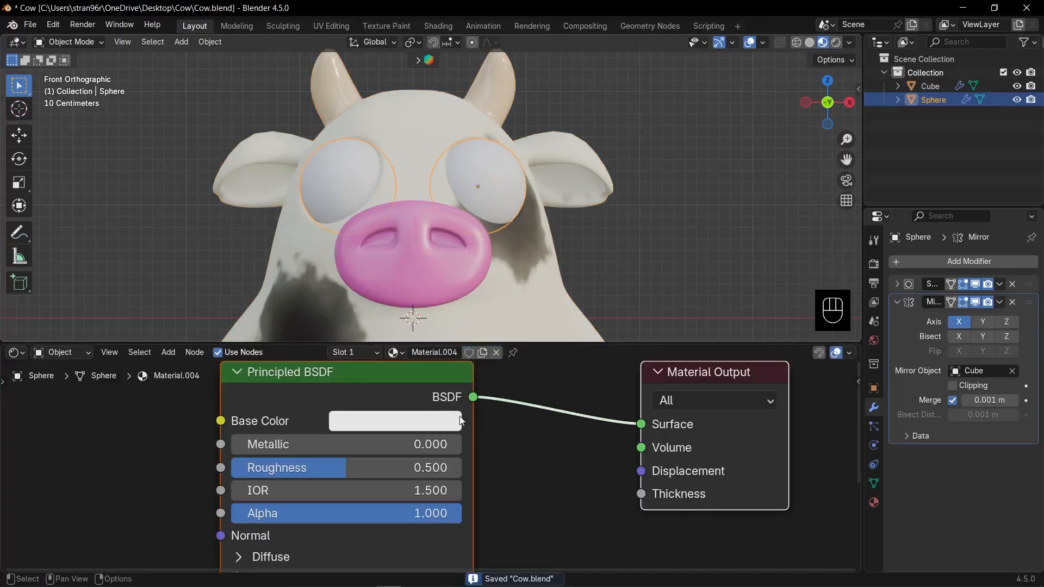
click(443, 421)
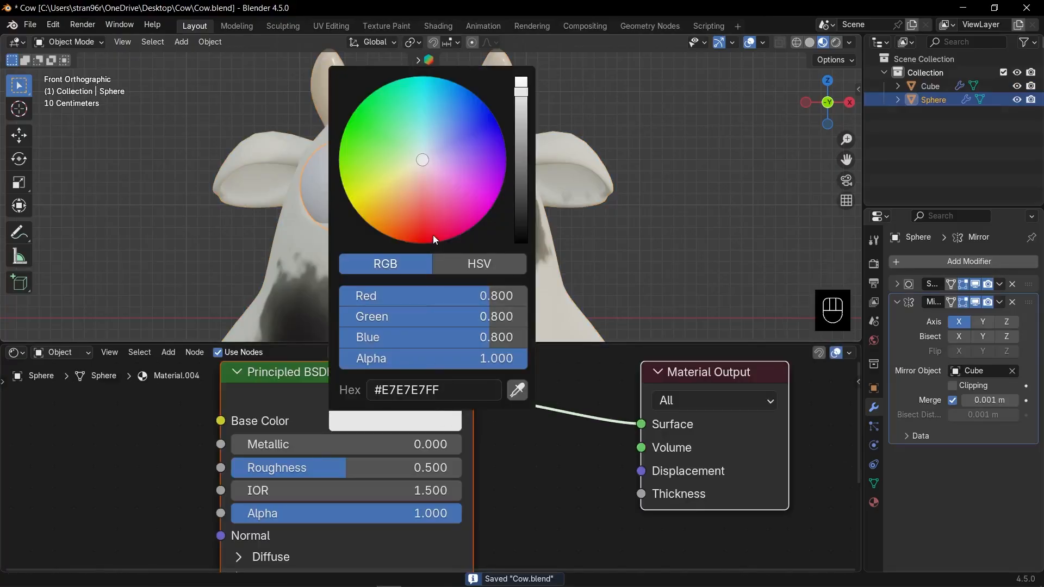
click(411, 181)
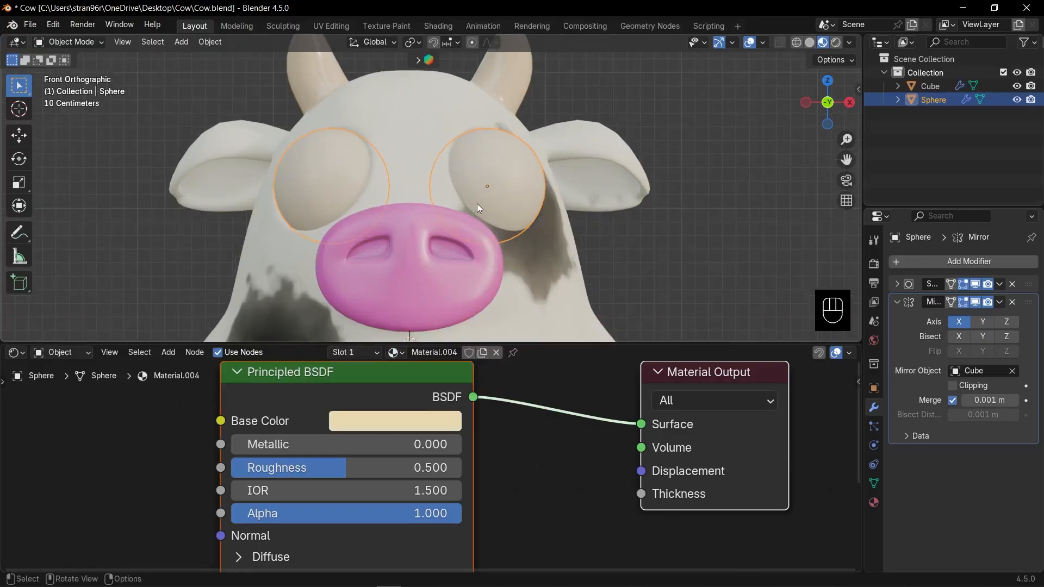
Step: Add an edge loop to the eye sphere around its front faces, slid by a factor of about 0.76
key(KP_Decimal)
key(Tab)
scroll(438, 205, up, 1)
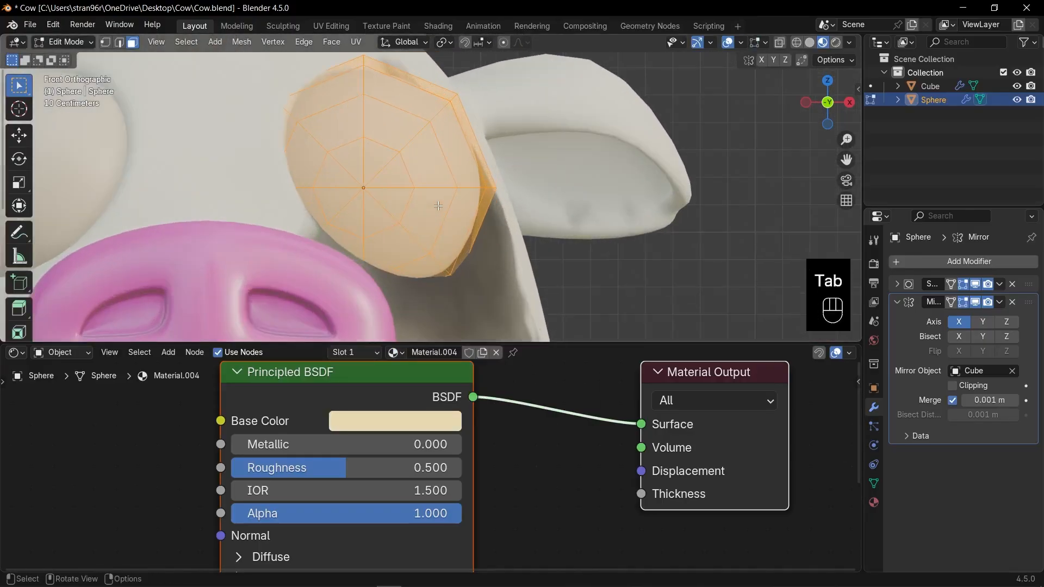
key(ctrl+r)
click(422, 140)
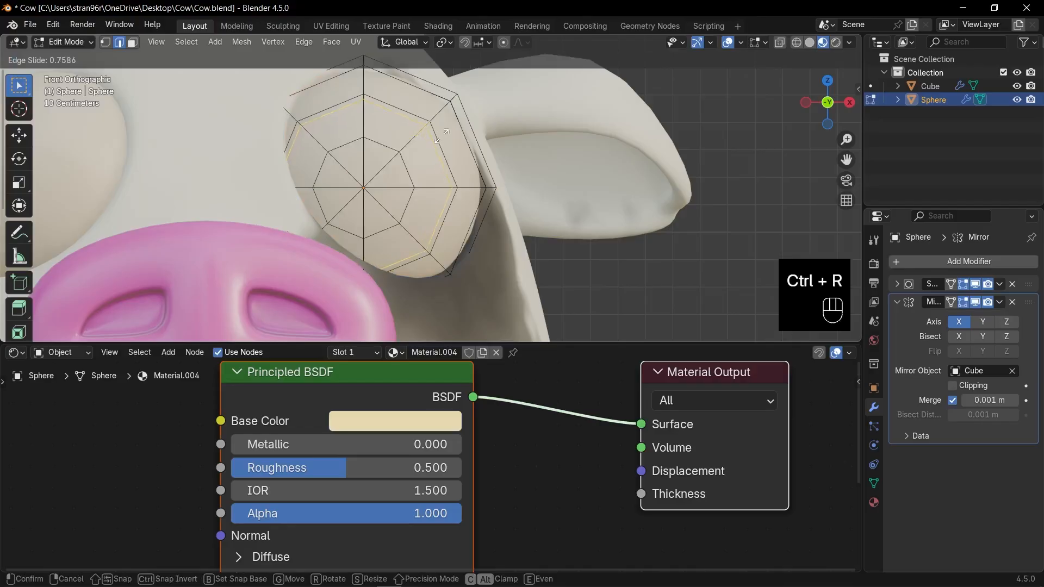
click(441, 136)
Step: Select the eye's front faces out to the new edge loop and scale them along X to about 0.82
drag(380, 197, 379, 202)
key(ctrl+KP_Add)
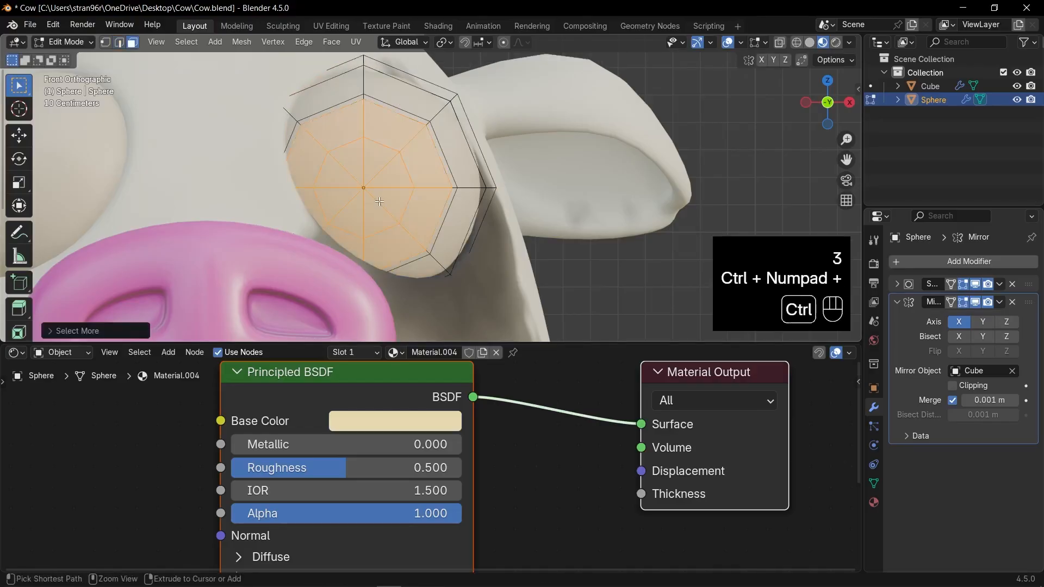
key(ctrl+KP_Add)
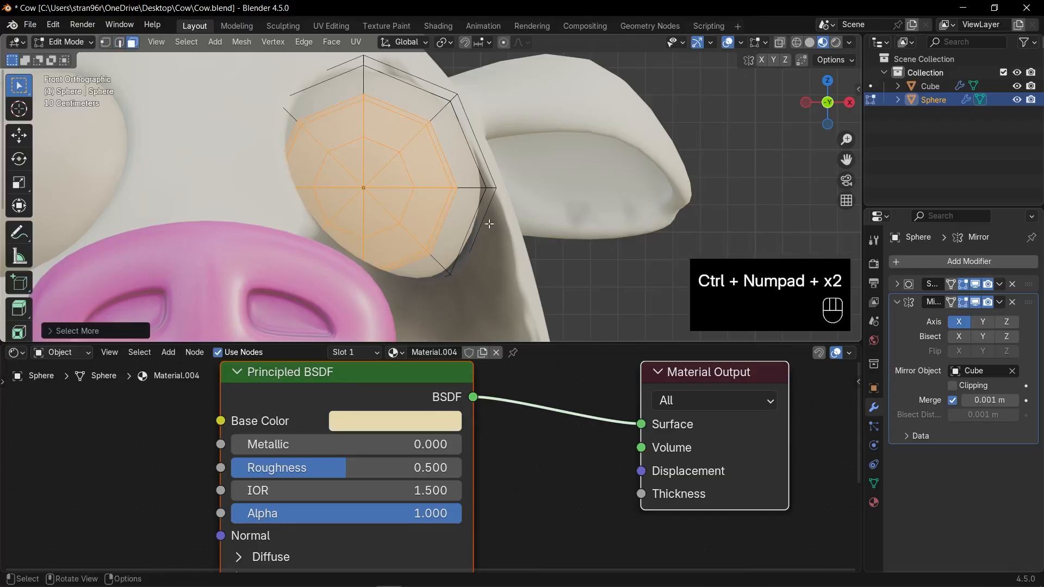
key(s)
key(x)
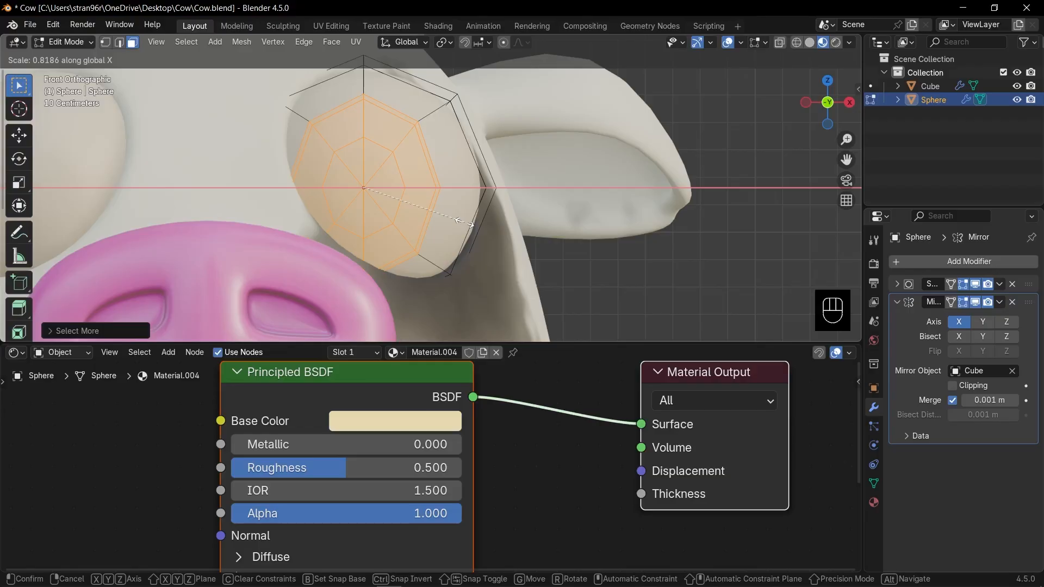
click(465, 222)
Step: Select the innermost circle of eye faces and set the eye material's Roughness to about 0.235
scroll(411, 257, up, 3)
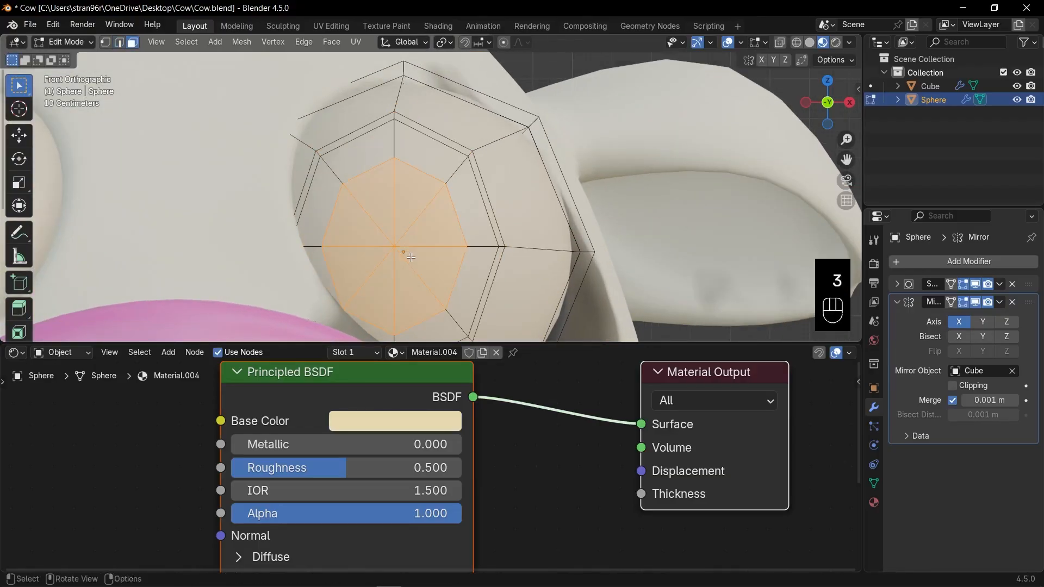
click(363, 358)
drag(298, 468, 283, 468)
Step: Assign the selected pupil faces to a second material slot holding a separate copy of Material.004
click(351, 354)
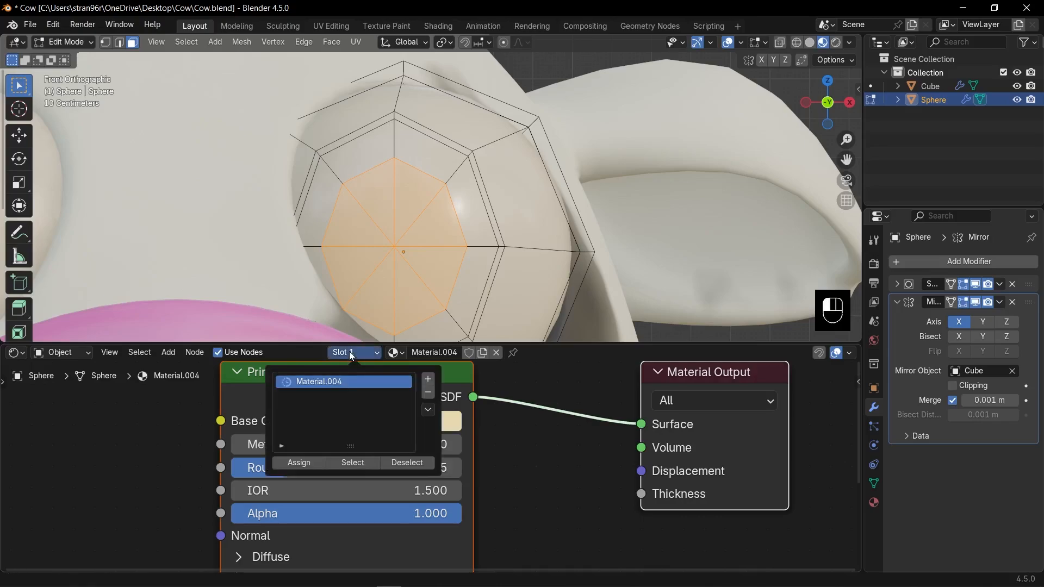
click(429, 379)
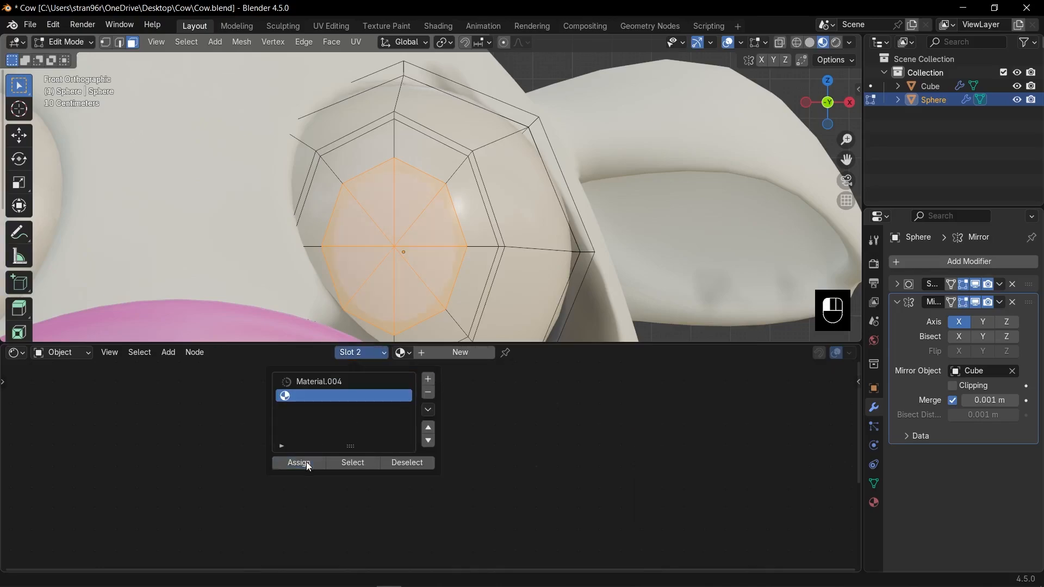
click(401, 353)
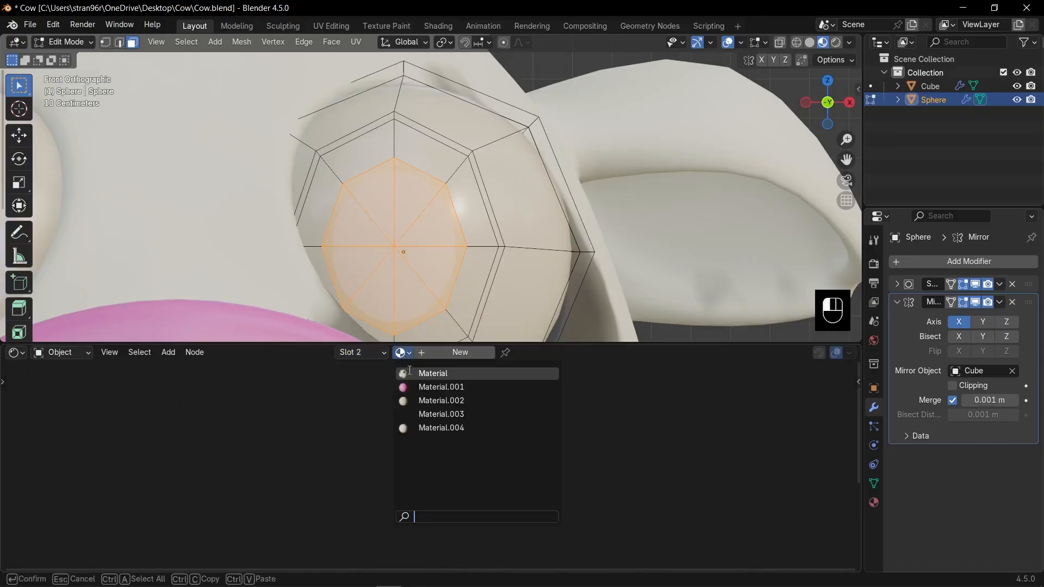
click(422, 428)
click(490, 353)
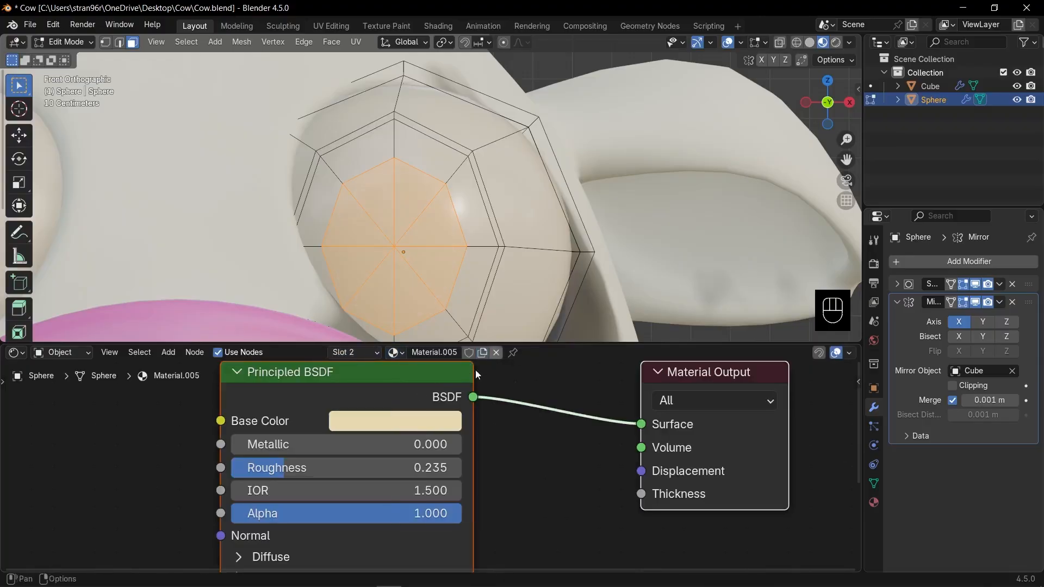
Step: Set the pupil material's Base Color to a near-black dark red
click(415, 418)
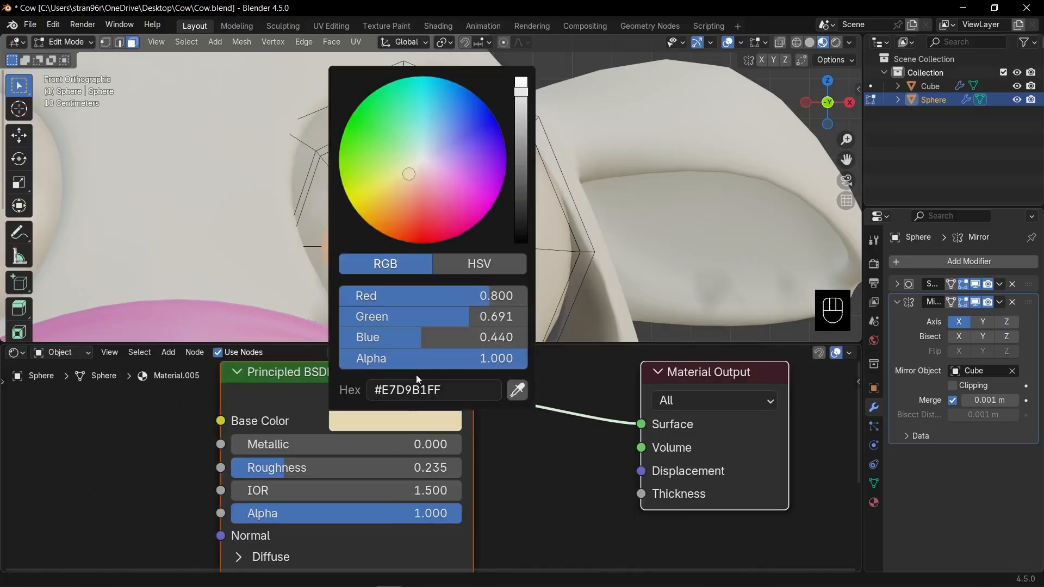
drag(415, 226, 412, 239)
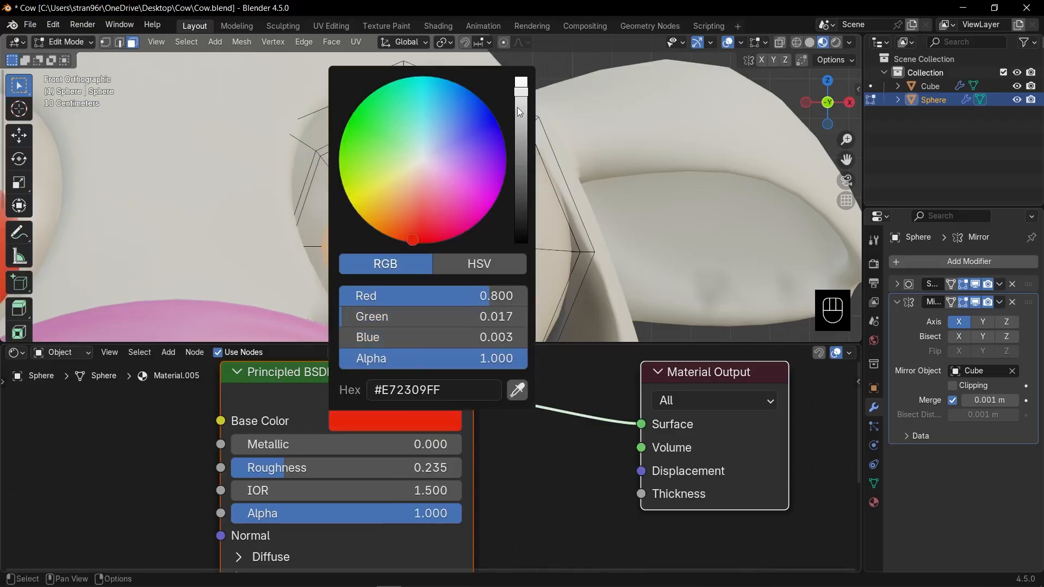
drag(520, 113, 519, 236)
Step: Assign the face ring around the pupil to a third material slot holding a separate copy of Material.005
alt+click(439, 246)
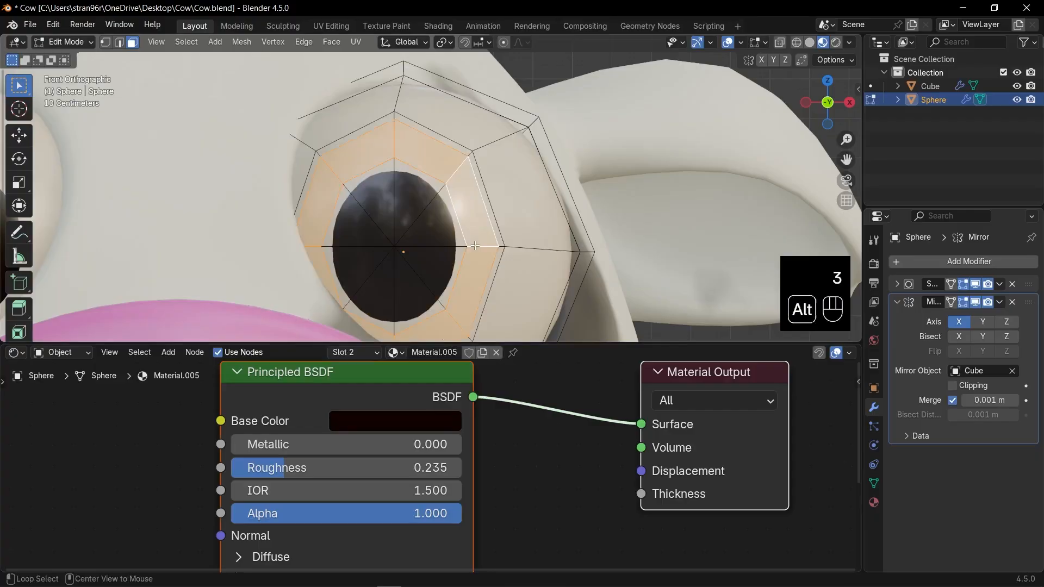
click(370, 352)
click(429, 380)
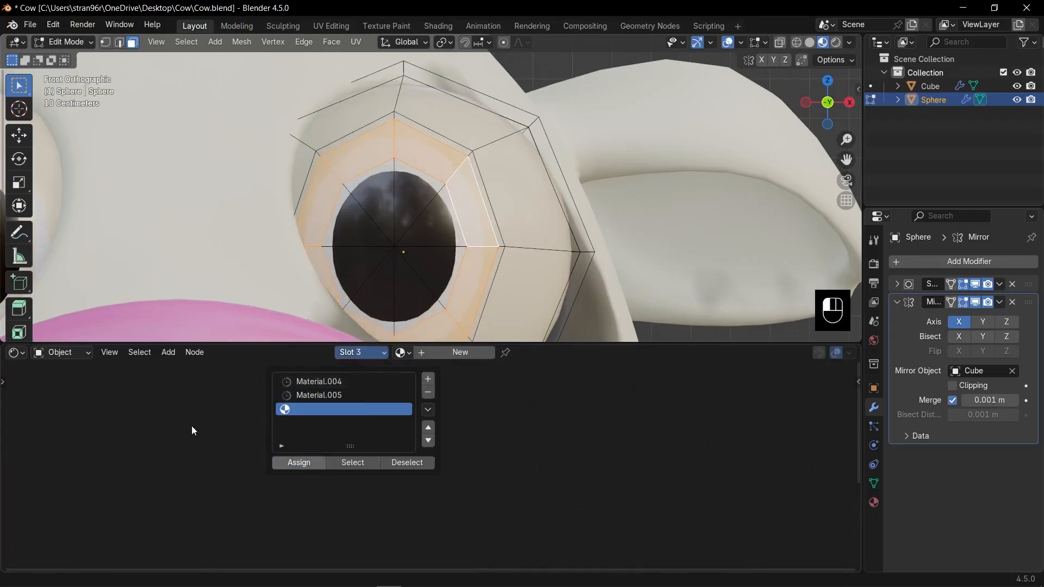
click(411, 355)
click(428, 436)
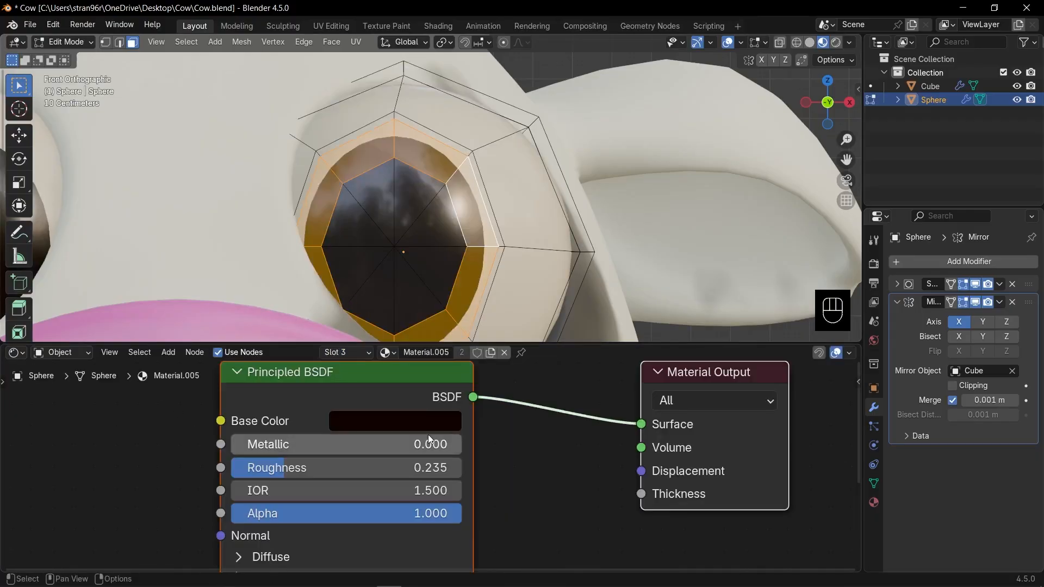
click(491, 352)
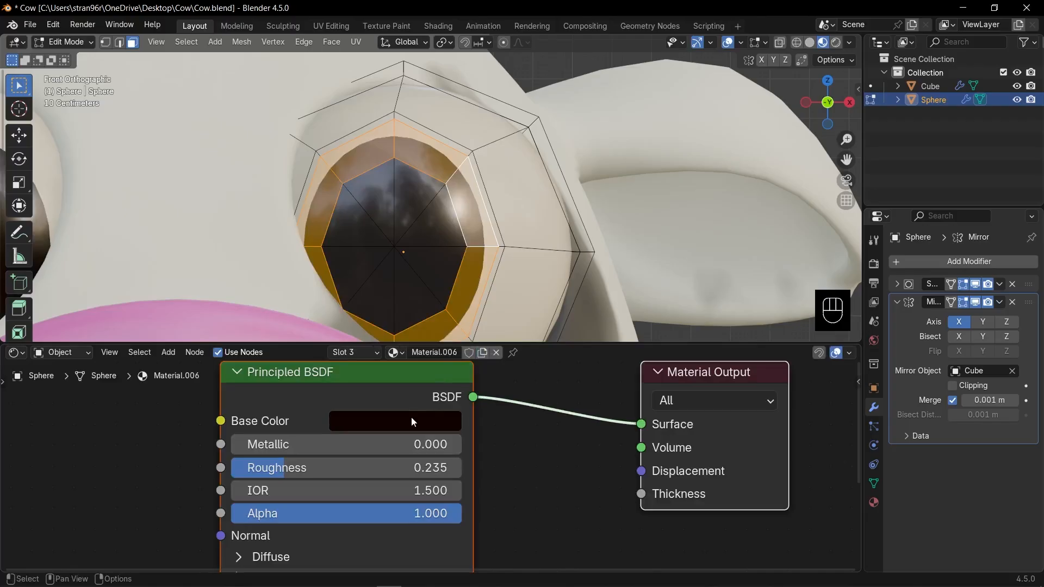
Step: Set the iris material's Base Color to a medium blue
click(411, 422)
scroll(492, 153, up, 8)
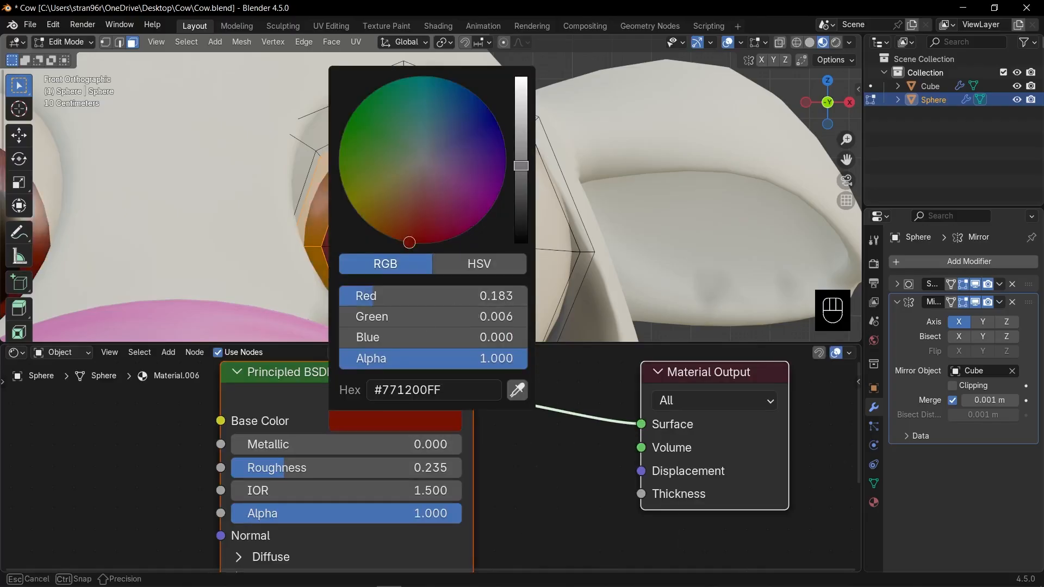
drag(492, 154, 443, 105)
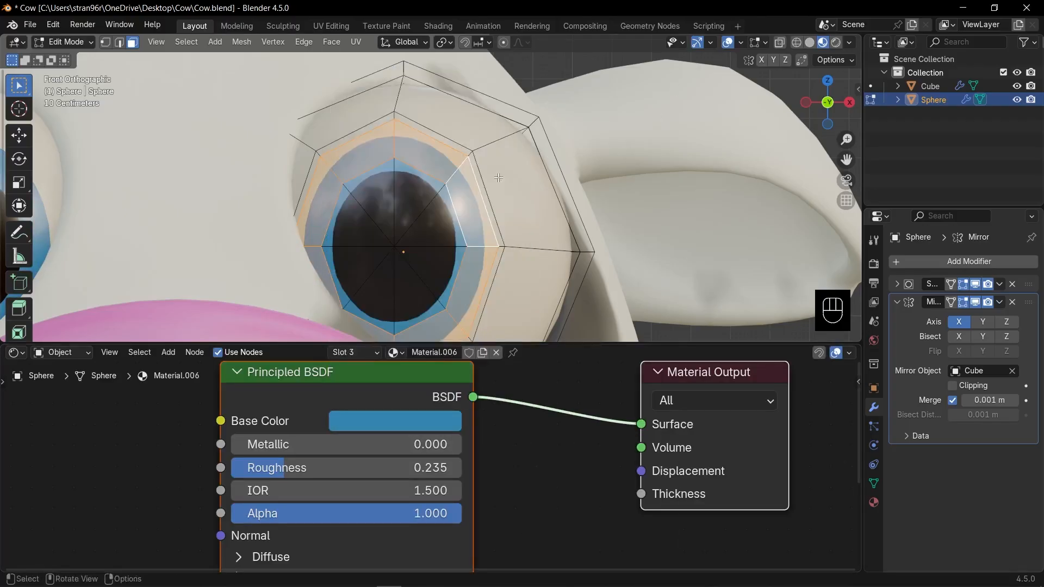
Step: Assign the thin face ring just outside the blue iris to the near-black Material.005 slot
alt+click(497, 175)
alt+click(468, 156)
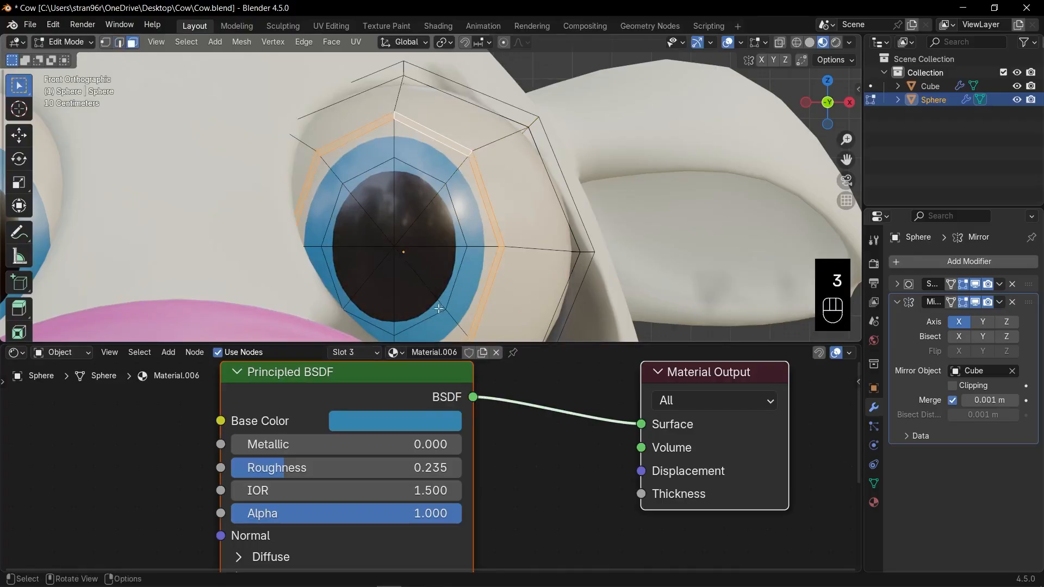
click(354, 352)
click(319, 394)
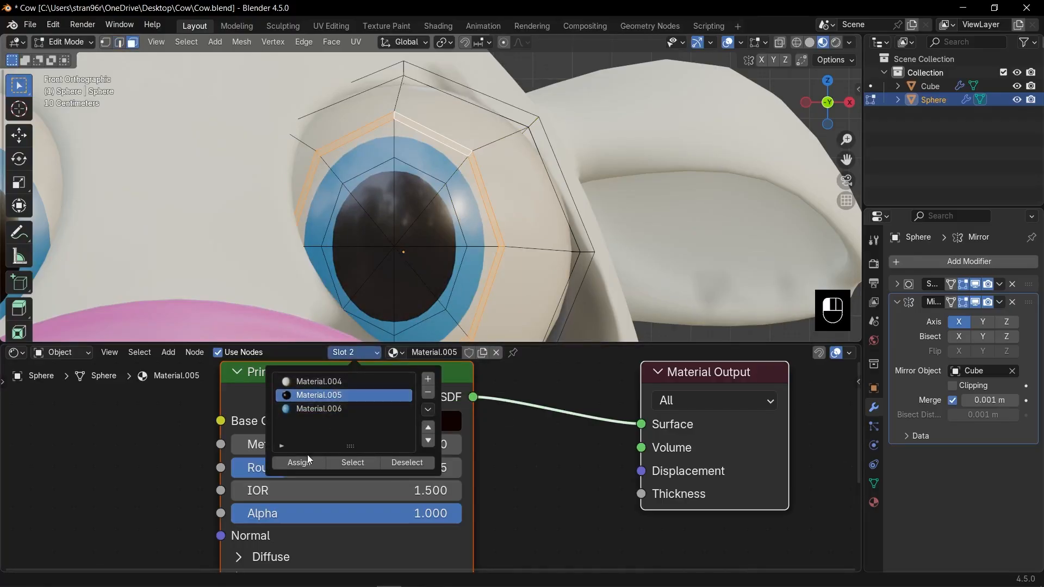
click(299, 462)
Step: Slide the edge loop between the iris and its dark outer ring by about 0.48 to narrow the outline
alt+click(476, 177)
key(g)
key(g)
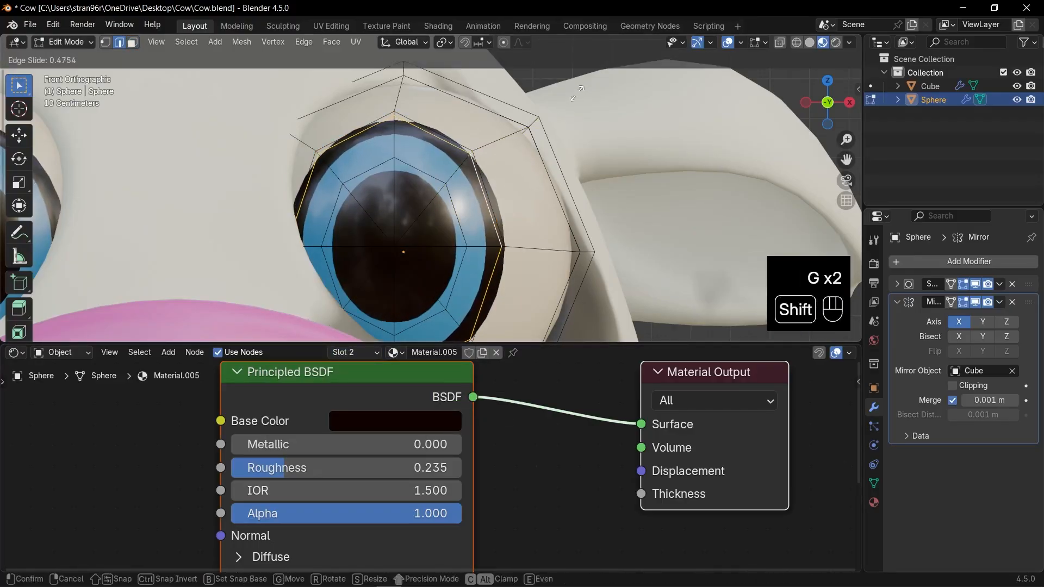
click(546, 137)
Step: Add supporting edge loops to the eye mesh around the iris to tighten its colour boundaries
key(ctrl+r)
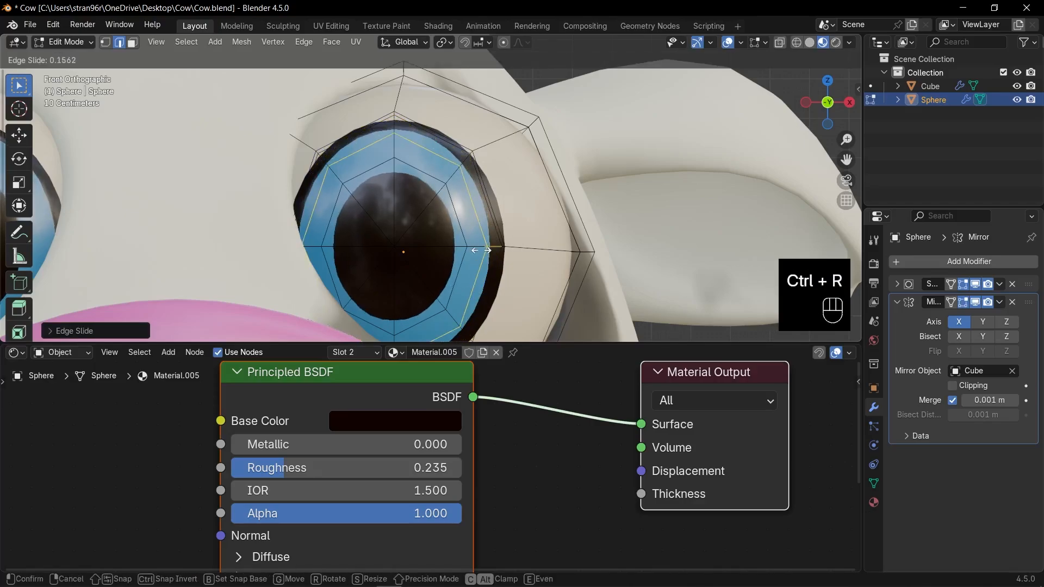
key(Escape)
key(ctrl+r)
scroll(502, 145, down, 5)
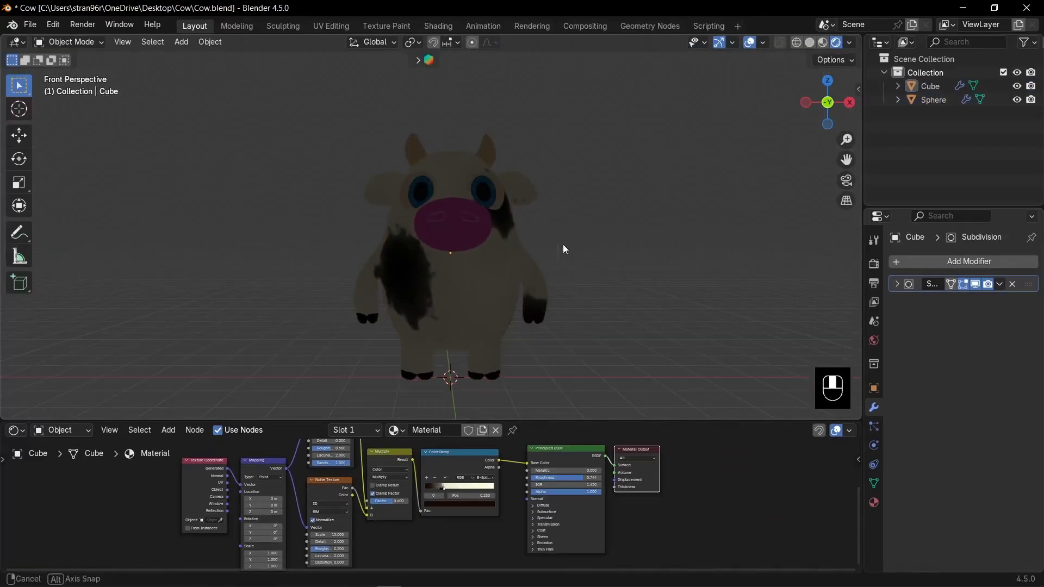
Step: Add a camera to the scene and look through it
middle_drag(562, 249, 557, 256)
key(shift+a)
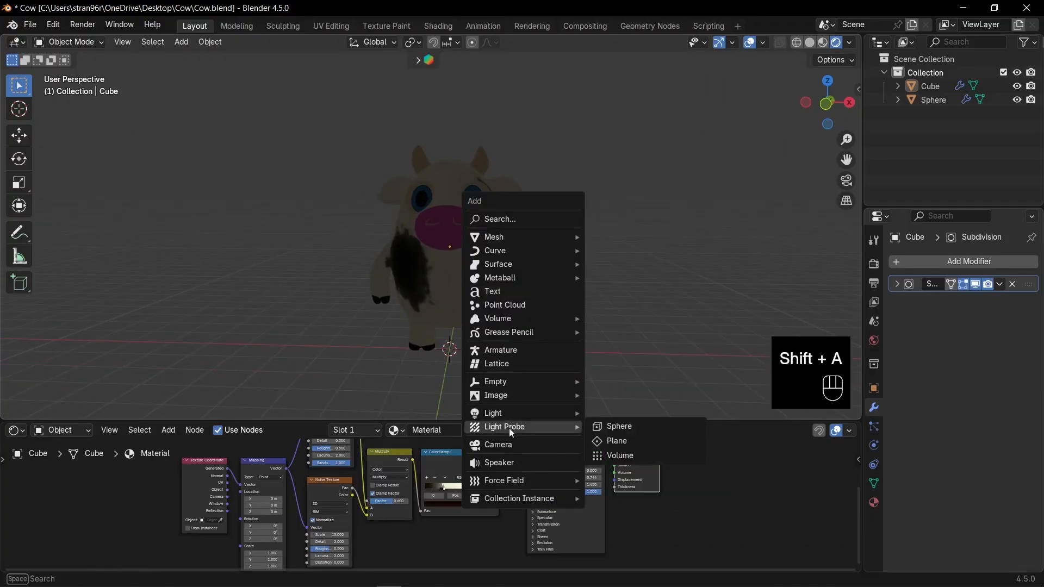
click(507, 446)
key(KP_0)
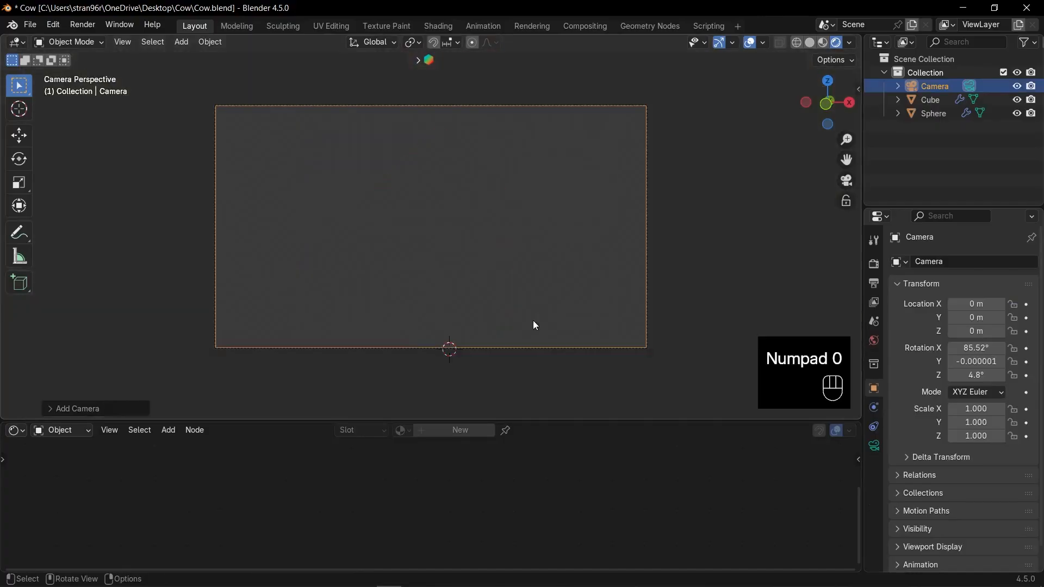
click(122, 42)
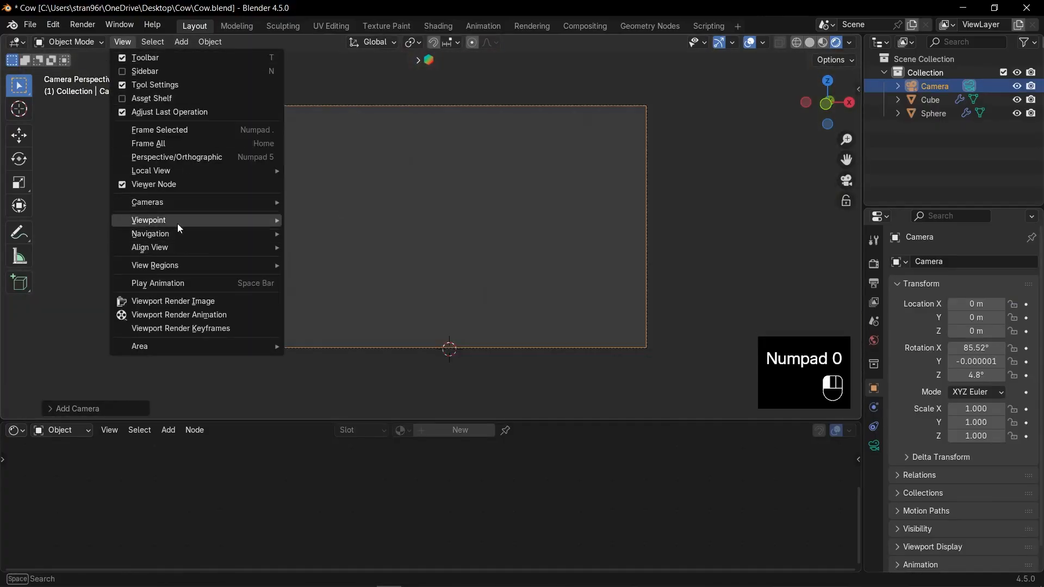
mouse_move(174, 234)
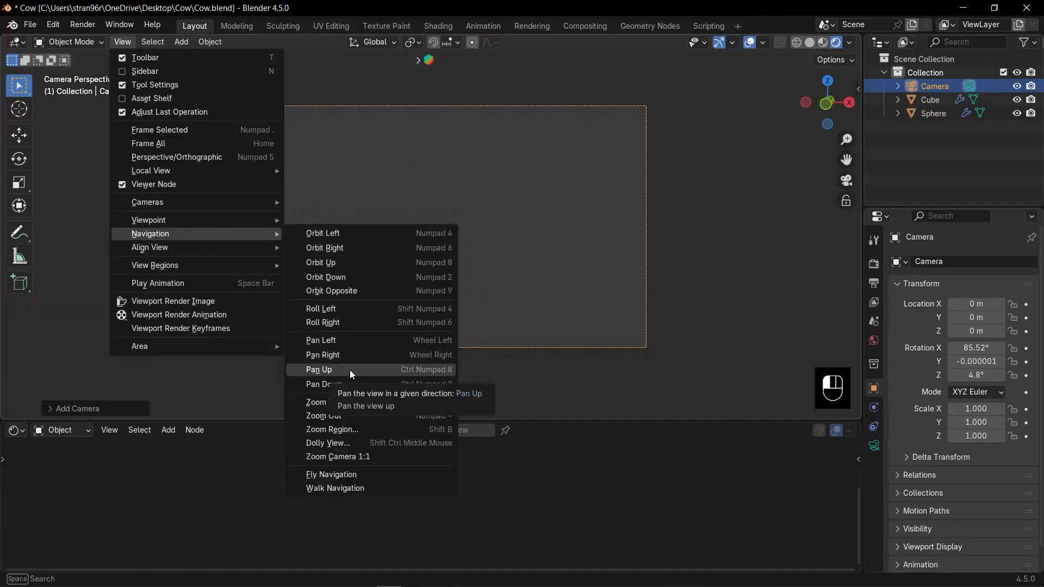
right_click(341, 489)
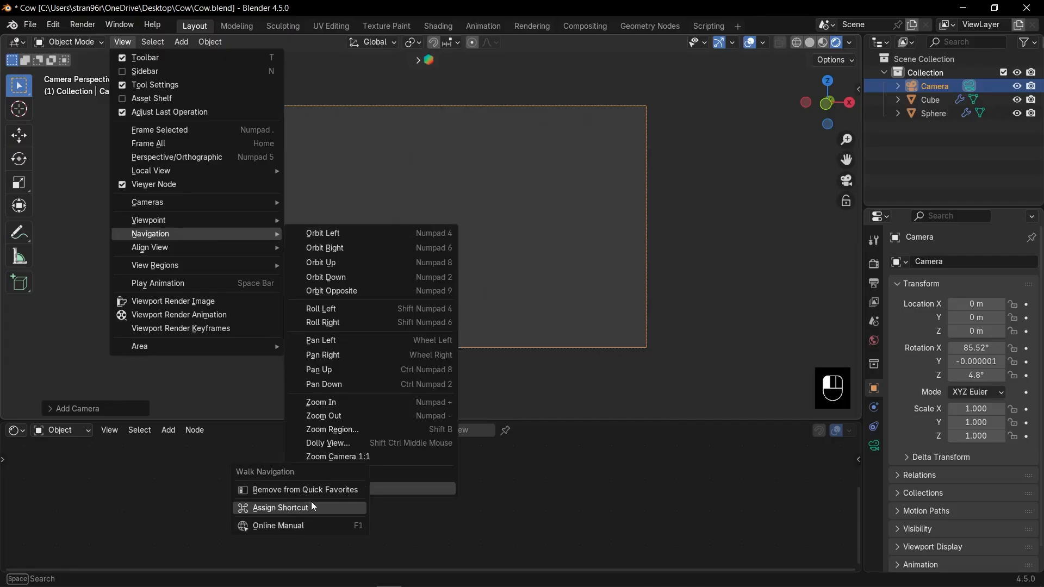
click(398, 490)
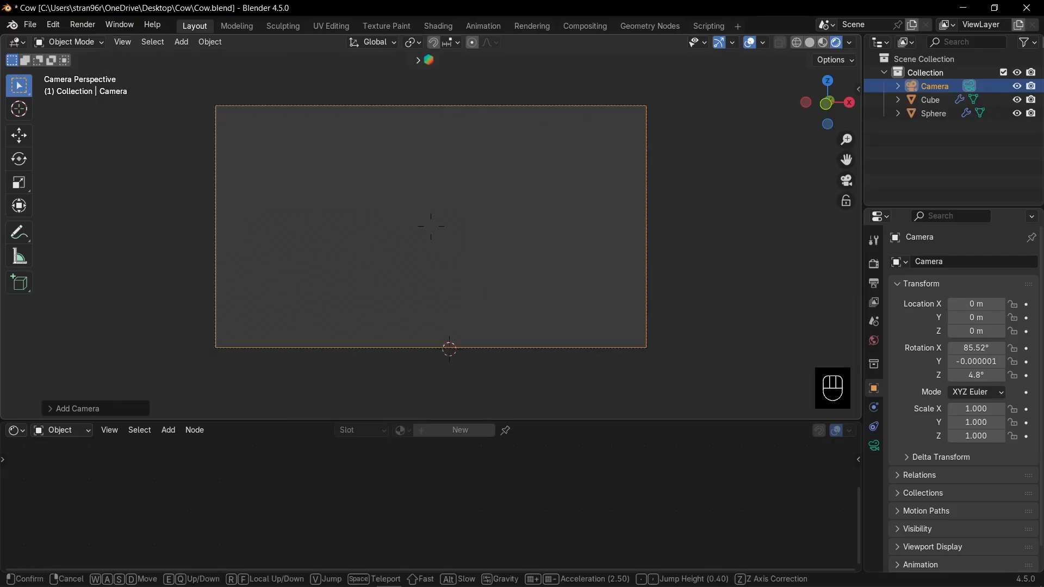
key(Escape)
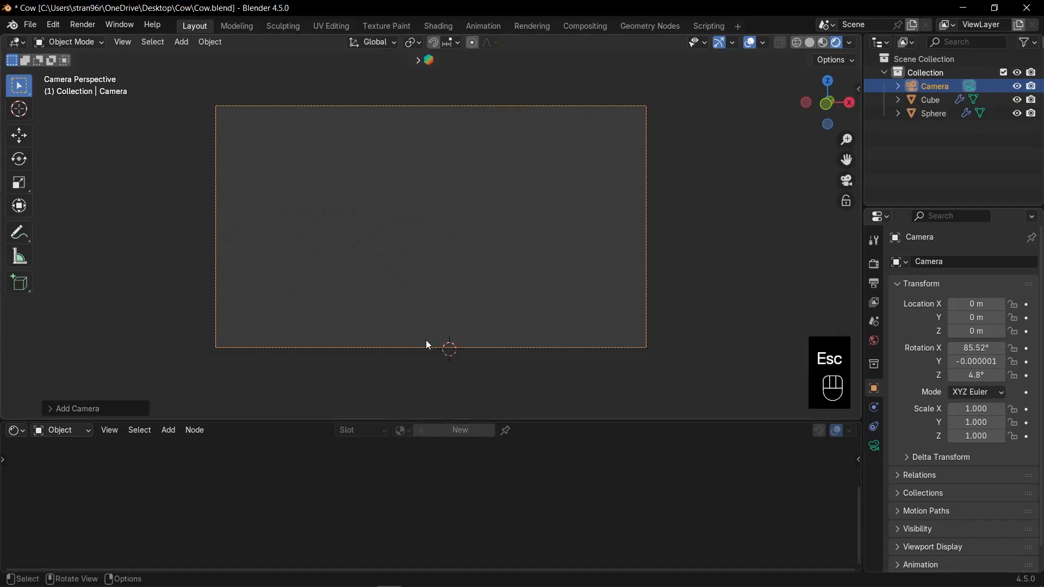
Step: Use Walk Navigation to frame the whole cow from about X 2.14 m, Y -15.5 m, Z 4.16 m, and save the file
key(q)
click(469, 162)
key(s)
key(s)
key(s)
key(s)
key(s)
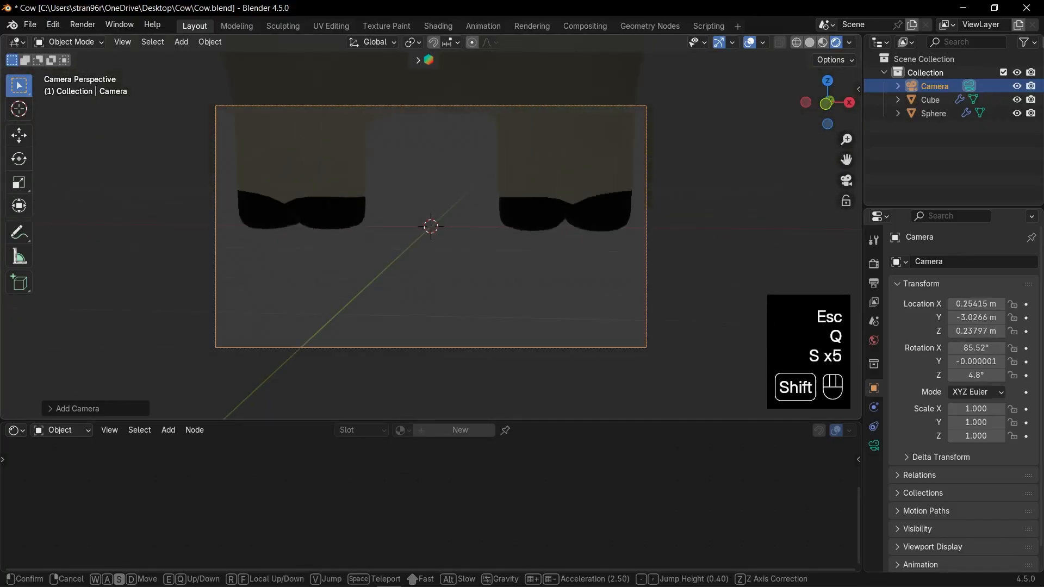
key(w)
key(s)
key(shift+a)
key(a)
key(a)
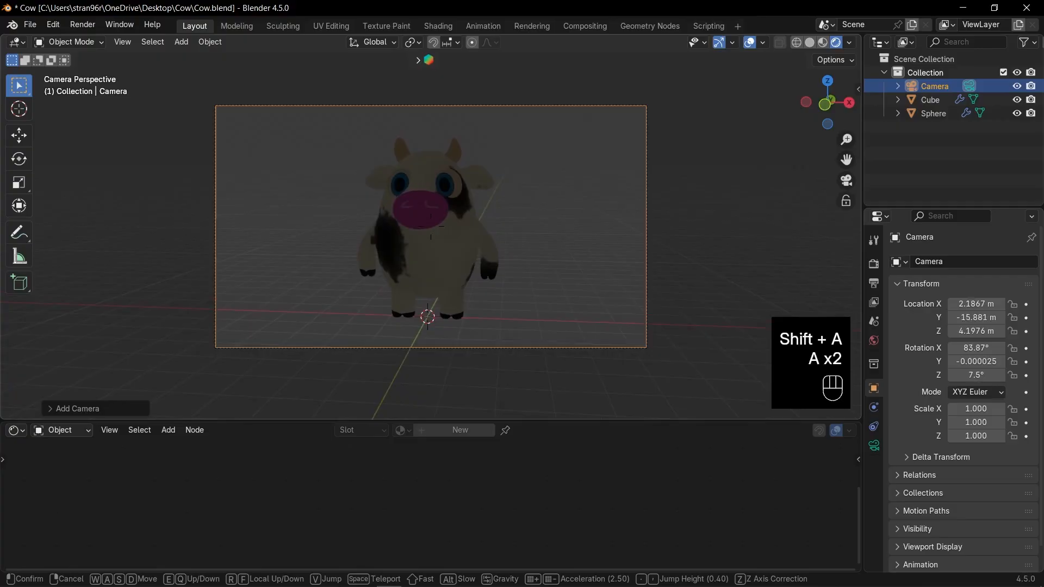
key(w)
click(541, 175)
key(ctrl+s)
Step: Scale the cow, eyes and camera together to about 0.194 around the 3D cursor in front view, and save the file
key(KP_1)
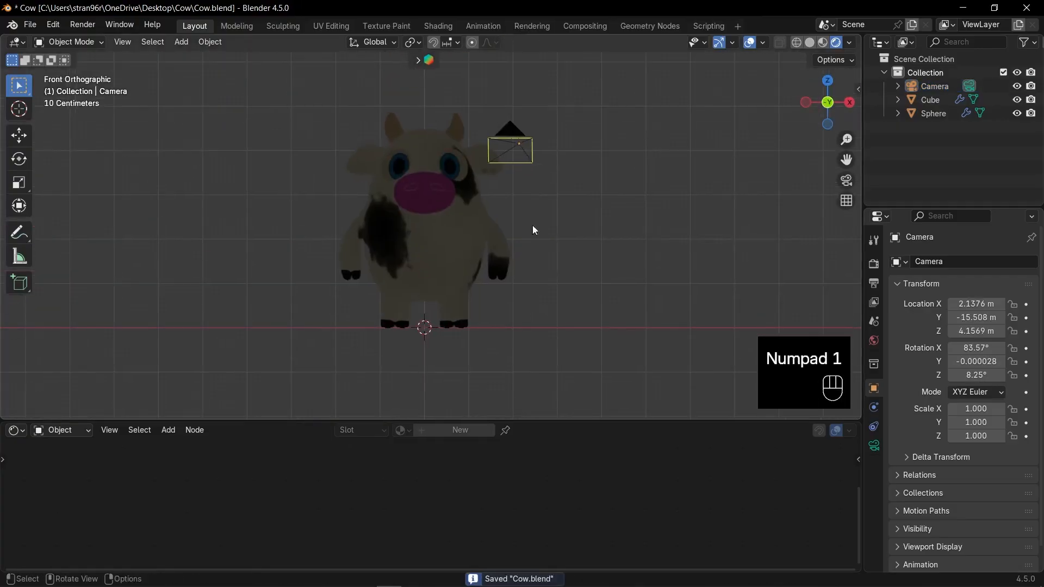
key(a)
click(413, 42)
click(444, 93)
key(s)
click(465, 279)
key(ctrl+s)
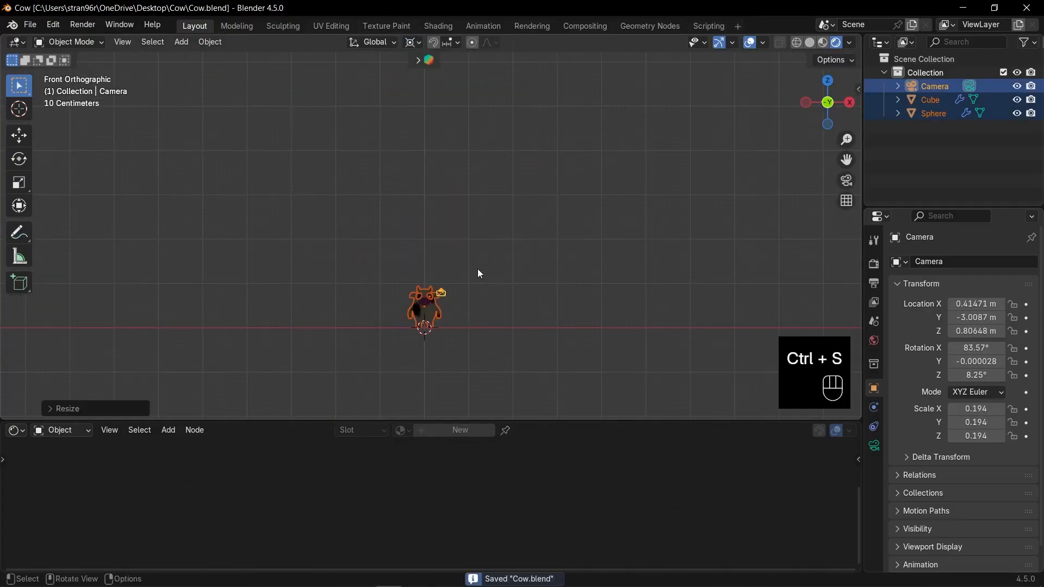
Step: Add an area light and move it above and beside the cow to about X 1.0 m, Z 1.35 m
key(shift+a)
mouse_move(462, 245)
click(515, 285)
scroll(472, 359, up, 2)
key(g)
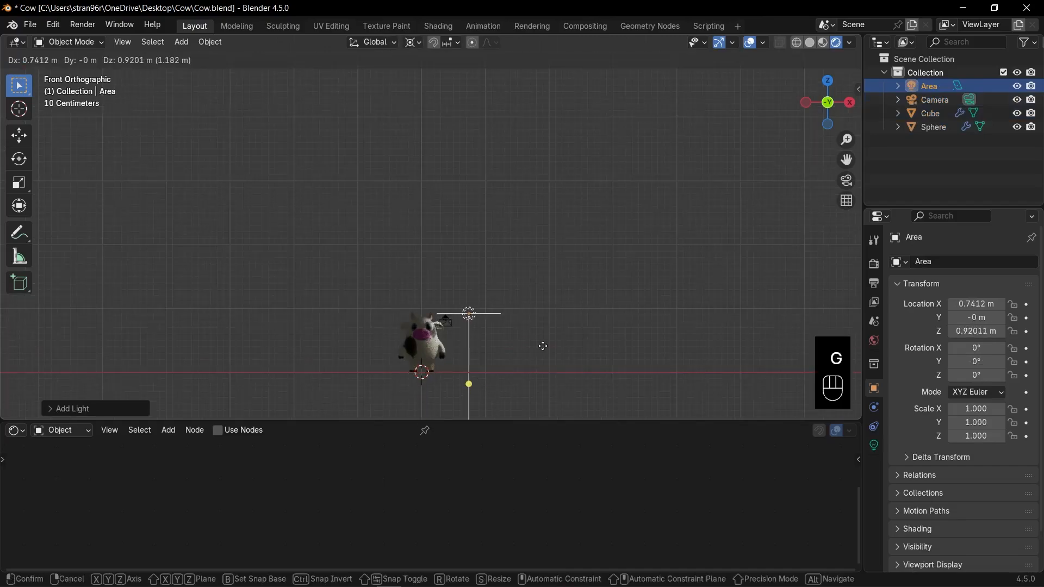
click(554, 317)
Step: Change the pivot point from the 3D cursor and rotate the area light in place about 42° around Y toward the cow
click(413, 41)
click(445, 116)
key(r)
click(533, 350)
Step: Move the area light in front of the cow to about X 1.13 m, Y -0.78 m, and turn it about -38° around Z
key(KP_7)
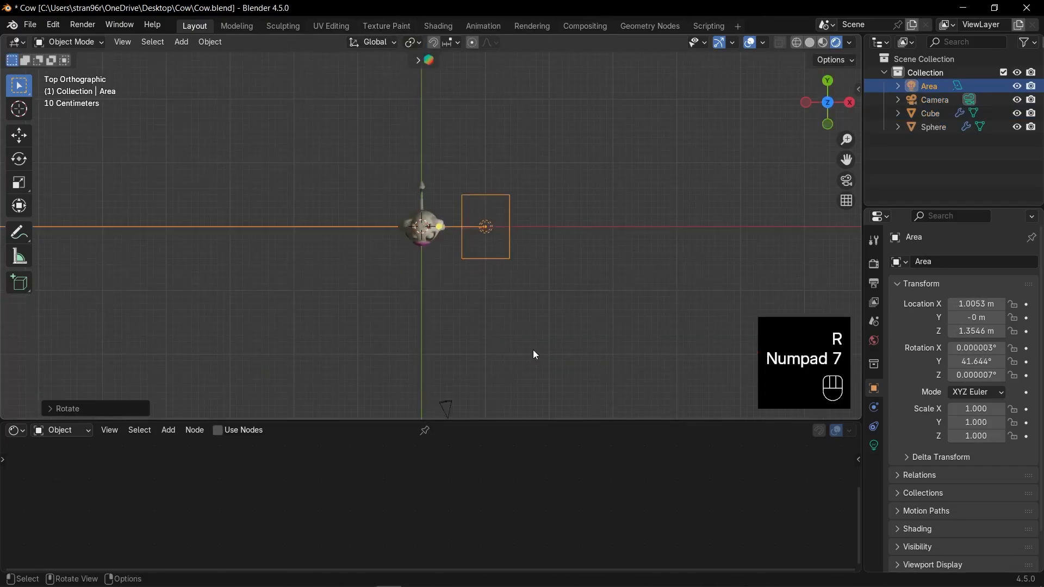
key(g)
key(r)
key(g)
key(r)
key(g)
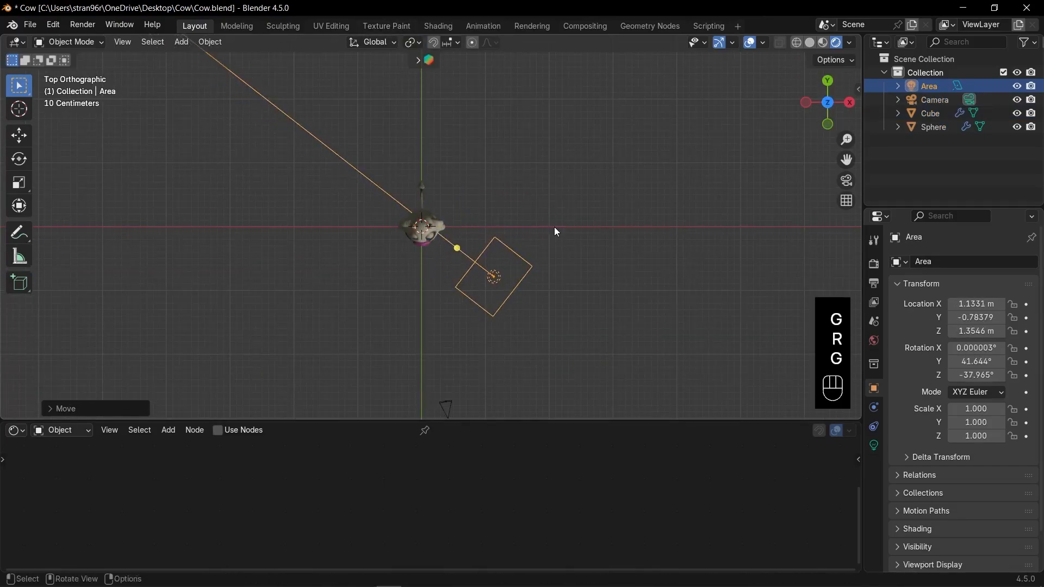
click(554, 226)
Step: Duplicate the area light to the cow's opposite side at about X -1.04 m, Z 1.81 m, and rotate it to face the cow
key(KP_1)
shift+middle_drag(518, 274, 516, 155)
scroll(522, 169, up, 1)
key(shift+d)
click(306, 194)
key(r)
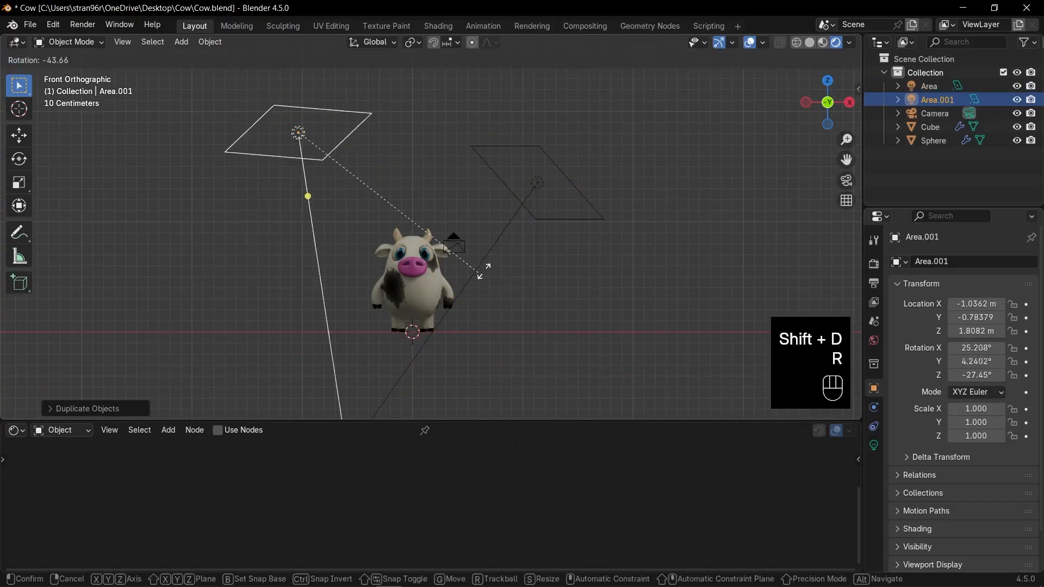
click(596, 186)
Step: Move the second area light to about X -1.36 m, Y -1.16 m, and enlarge it to a scale of about 1.92
key(KP_7)
key(g)
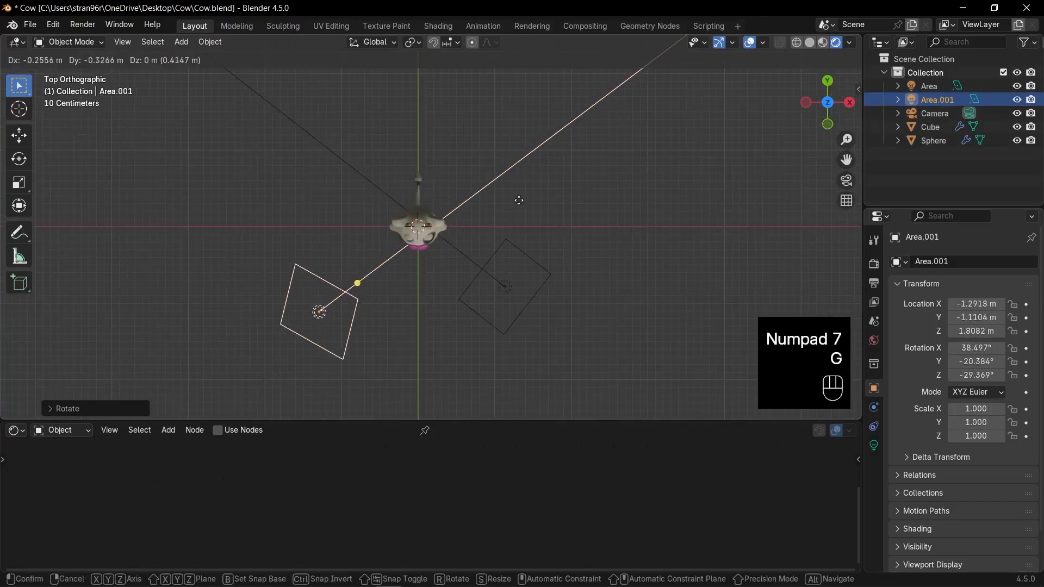
click(512, 227)
key(s)
click(696, 155)
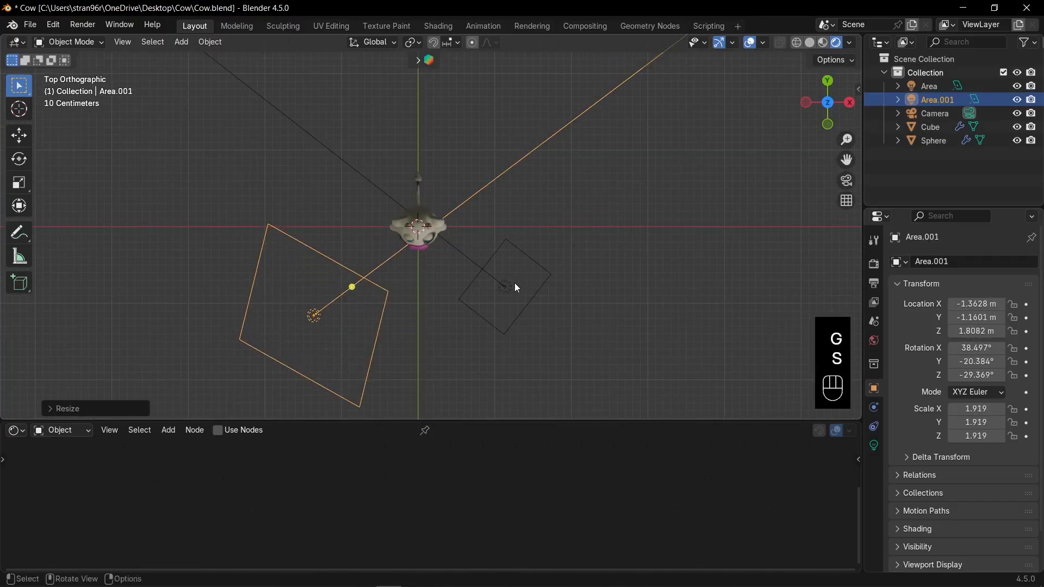
Step: Duplicate the first area light and place the copy behind the cow at about Y 1.42 m
click(514, 283)
shift+middle_drag(542, 230, 565, 304)
key(shift+d)
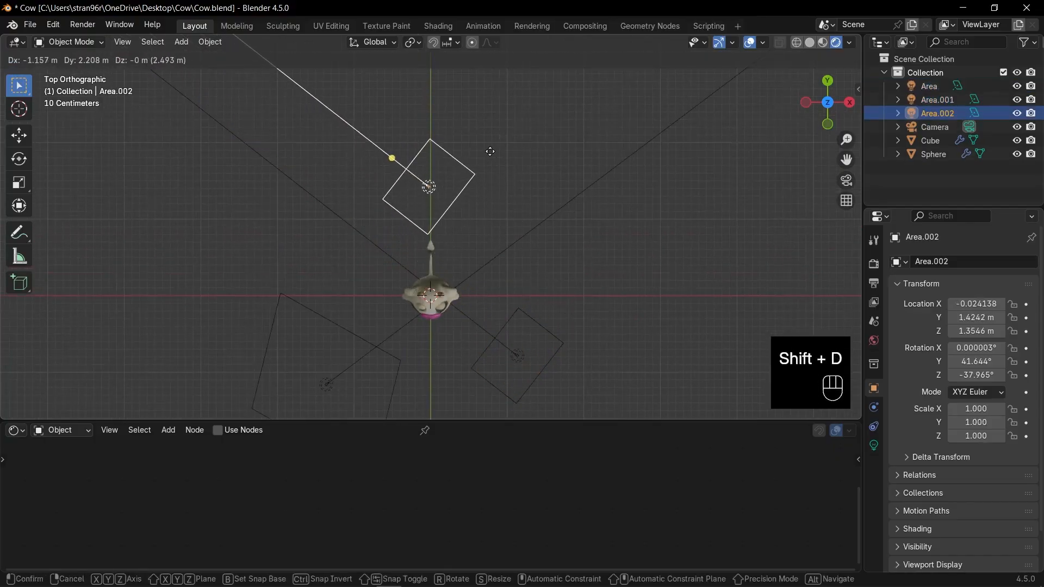
click(491, 151)
Step: Clear the back light's rotation and rotate it -90° around the X axis
key(alt+r)
key(r)
key(x)
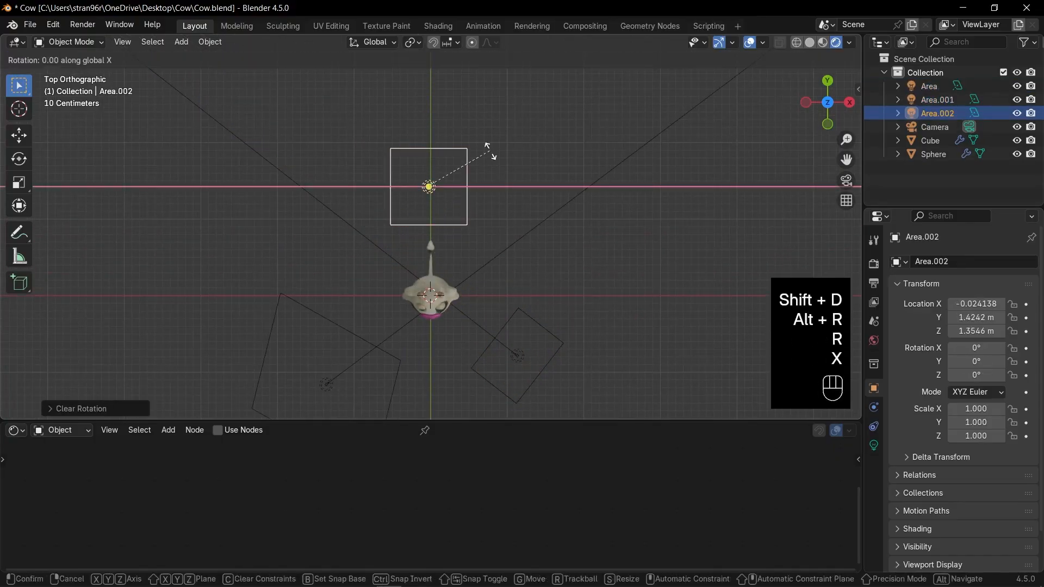
key(9)
key(0)
key(minus)
key(Return)
Step: Move the back light in front view to about X -0.57 m, Z 0.63 m, and rotate it about 15° around Z
key(KP_1)
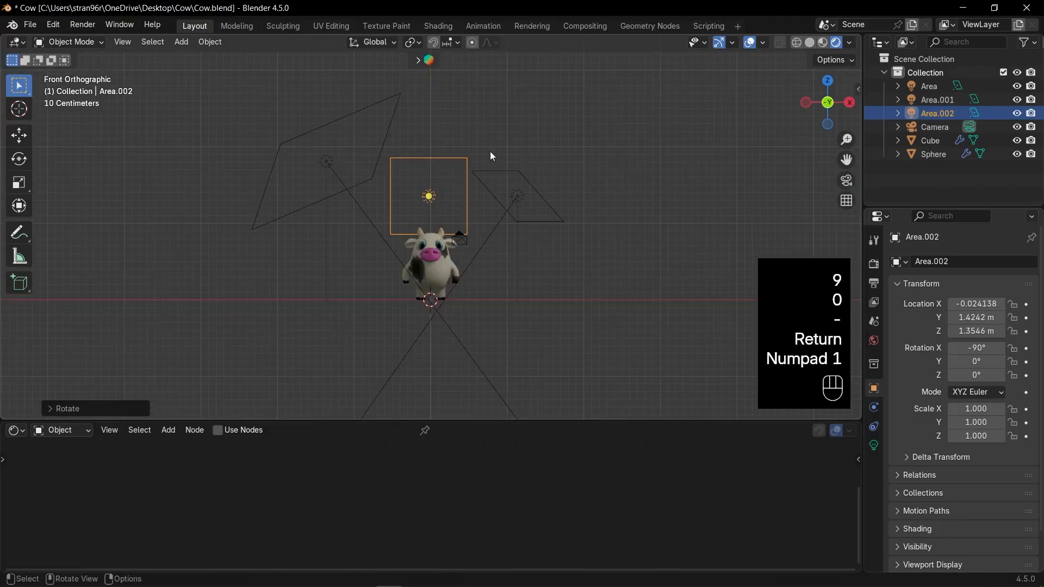
scroll(495, 161, up, 2)
key(g)
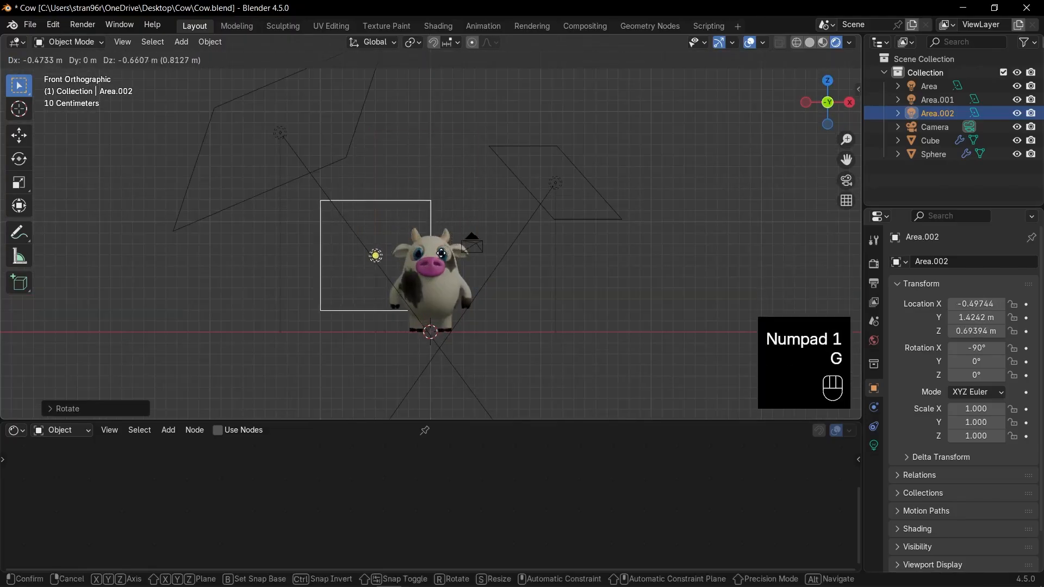
key(r)
key(z)
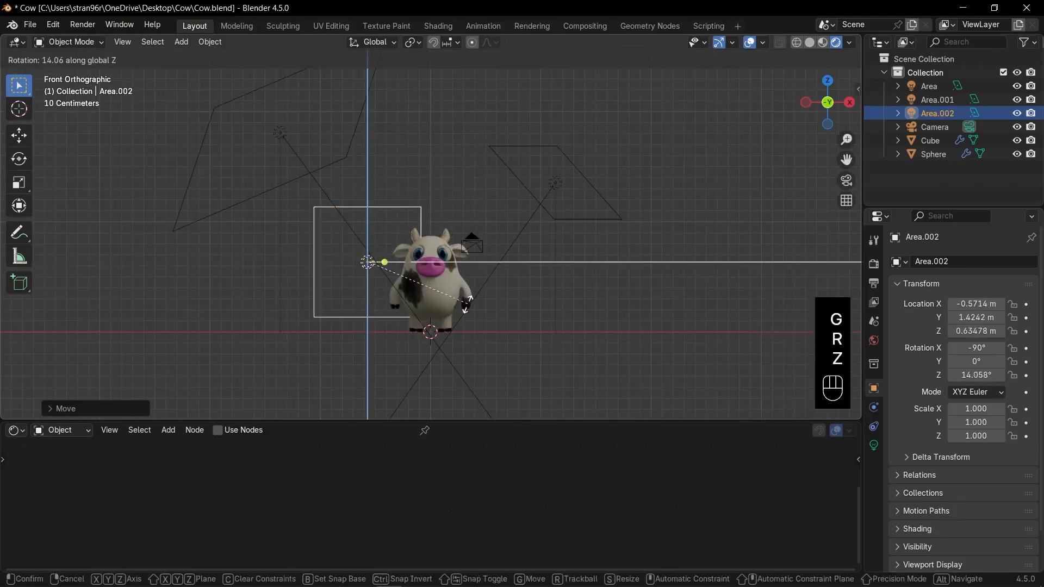
click(468, 296)
Step: From the camera view, move the back light to about X -1.05 m, Y 1.34 m, Z 0.54 m, and set its Z rotation to about 22°
key(KP_0)
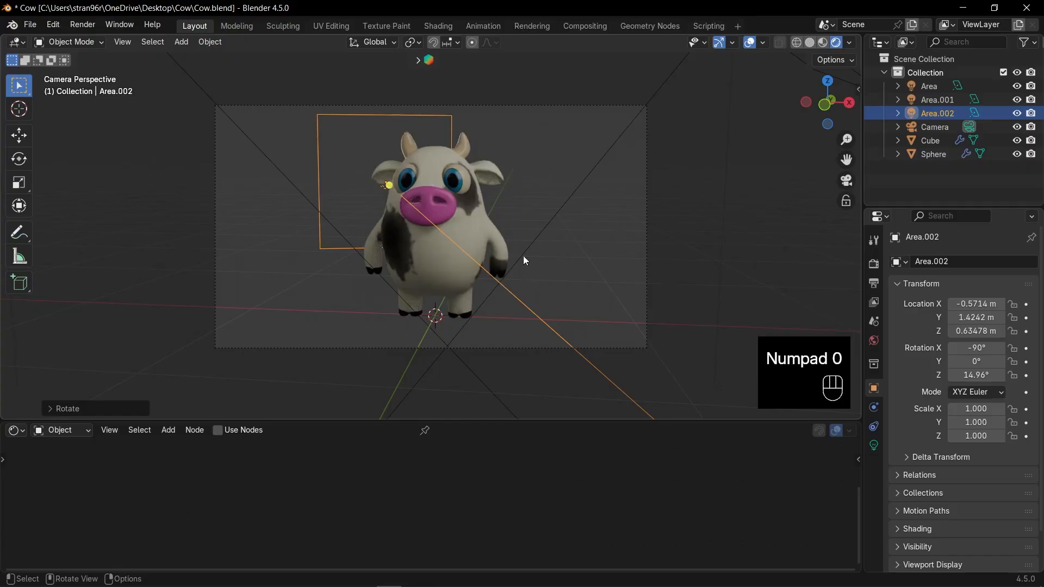
key(g)
key(r)
key(z)
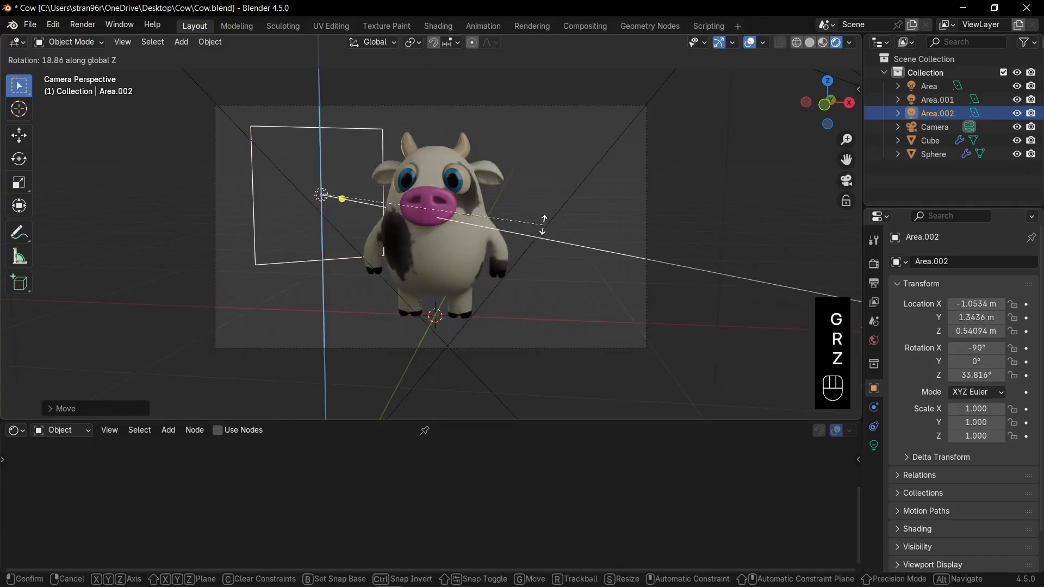
click(512, 267)
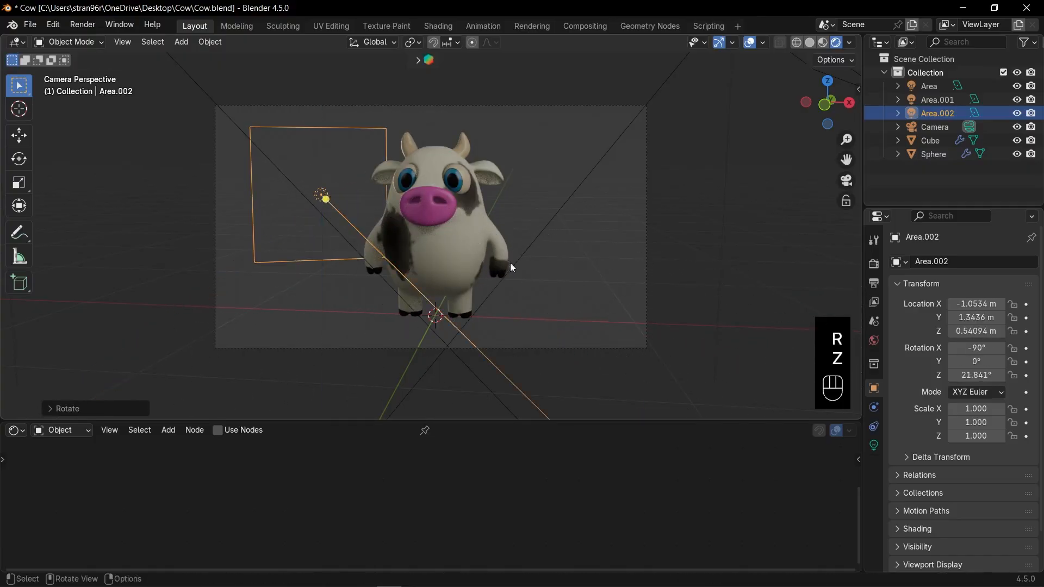
shift+middle_drag(543, 187, 544, 196)
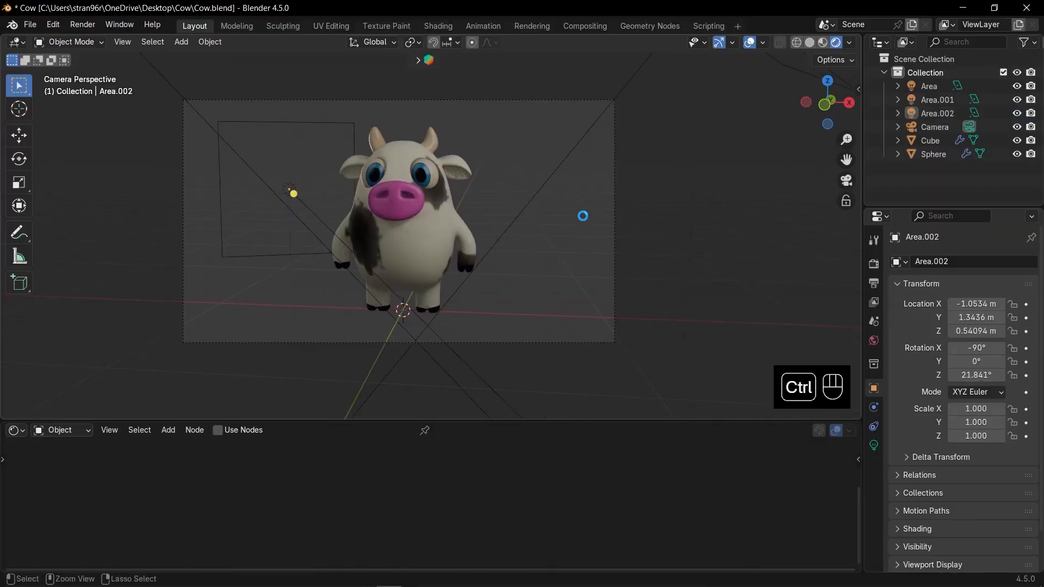